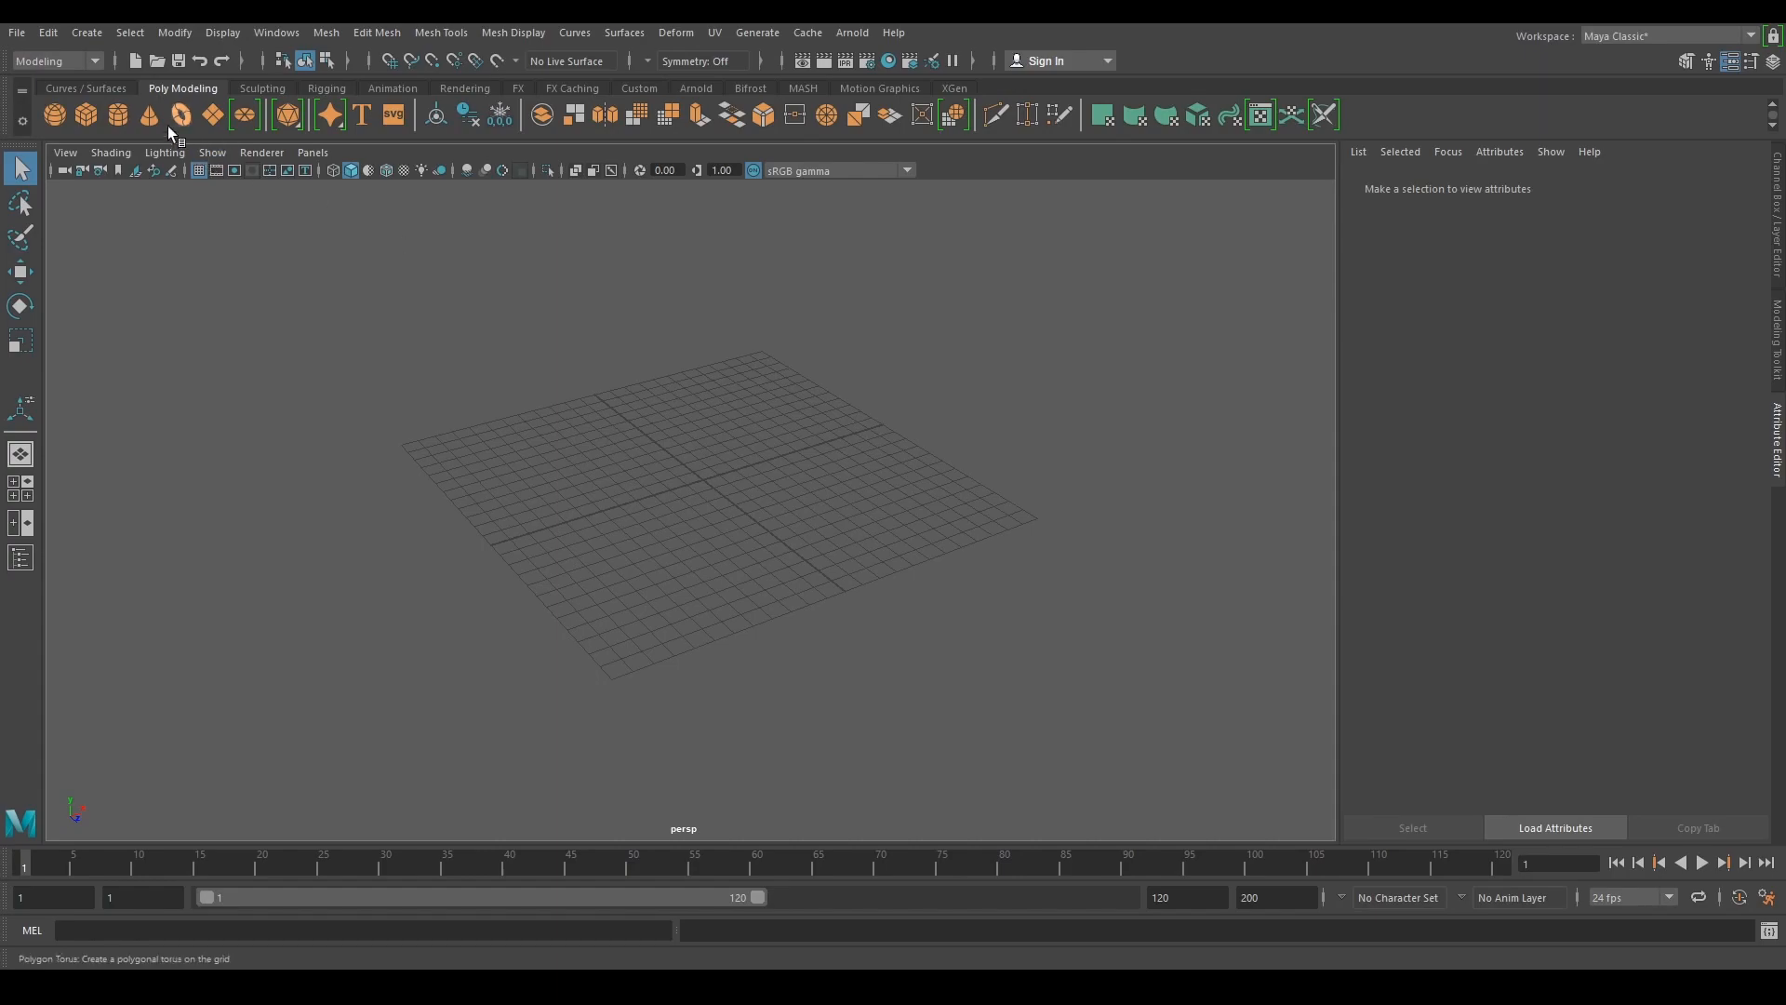
- Create a tall polygon box on the back part of the grid and move it across the grid
{"action": "left_click", "coordinate": [86, 116]}
{"action": "left_click_drag", "start_coordinate": [630, 449], "coordinate": [611, 570]}
{"action": "left_click_drag", "start_coordinate": [603, 497], "coordinate": [604, 289]}
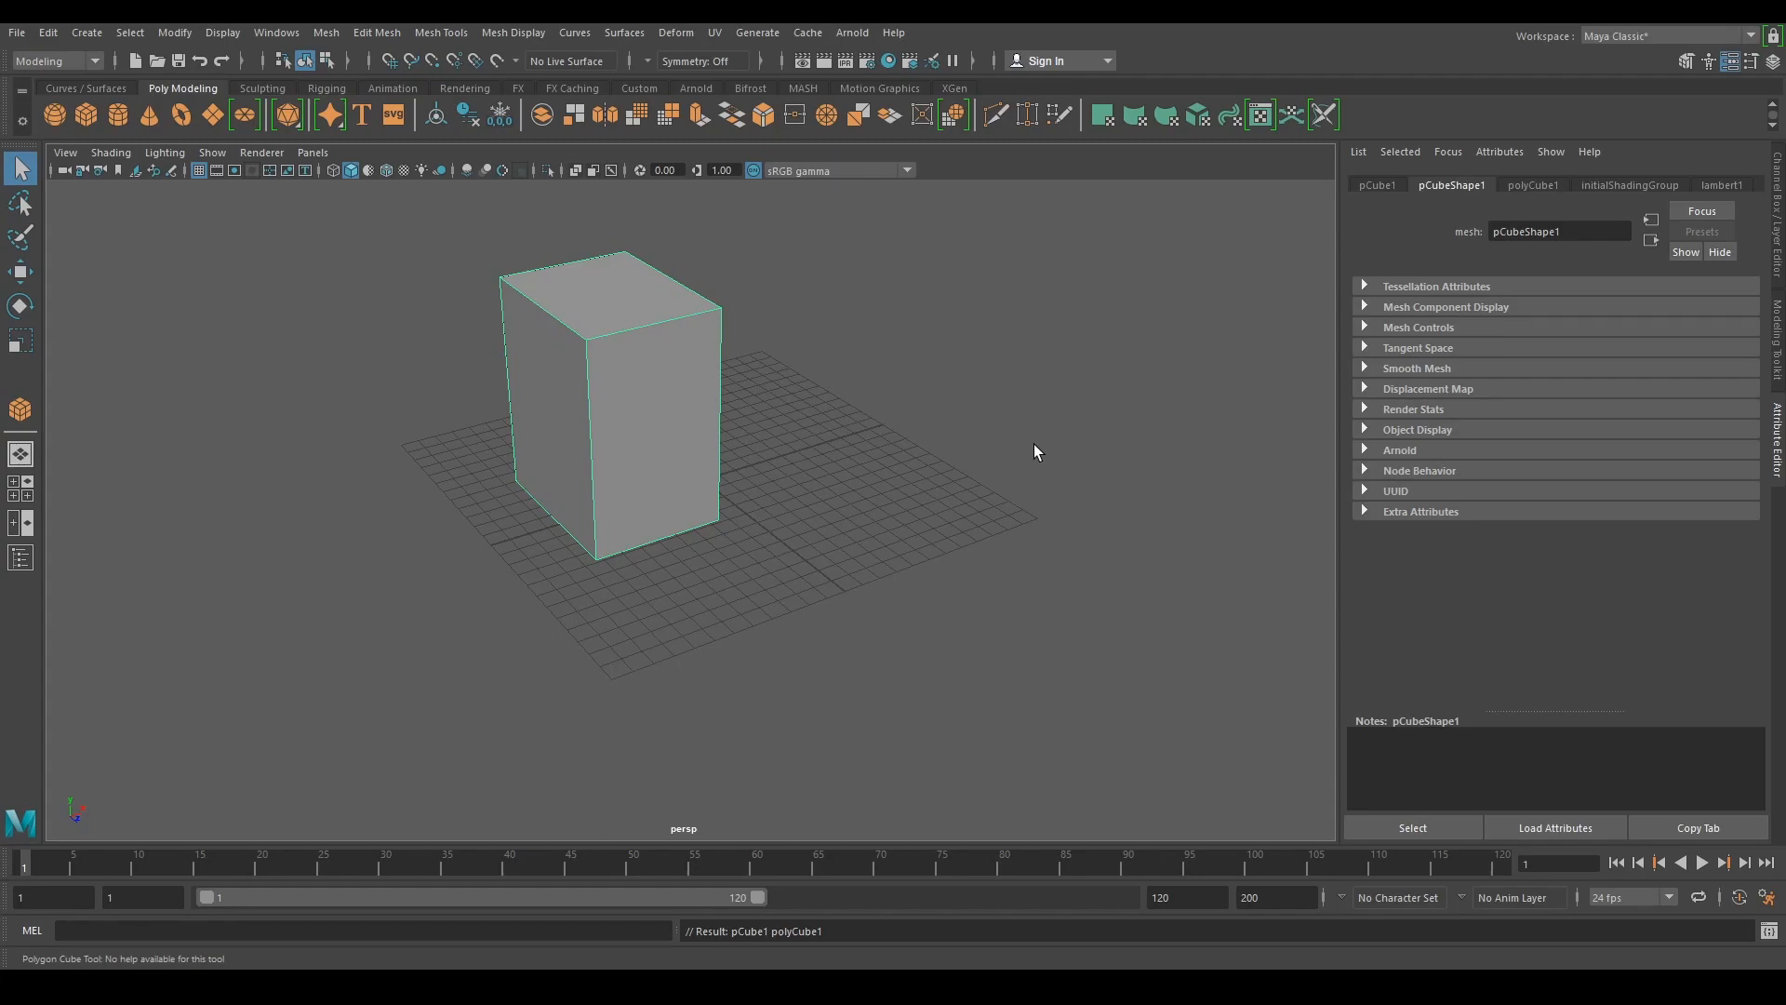
{"action": "mouse_move", "coordinate": [375, 475]}
{"action": "left_mouse_down", "text": "alt"}
{"action": "mouse_move", "coordinate": [438, 474]}
{"action": "mouse_move", "coordinate": [316, 471]}
{"action": "mouse_move", "coordinate": [430, 466]}
{"action": "mouse_move", "coordinate": [363, 471]}
{"action": "left_mouse_up", "text": "alt"}
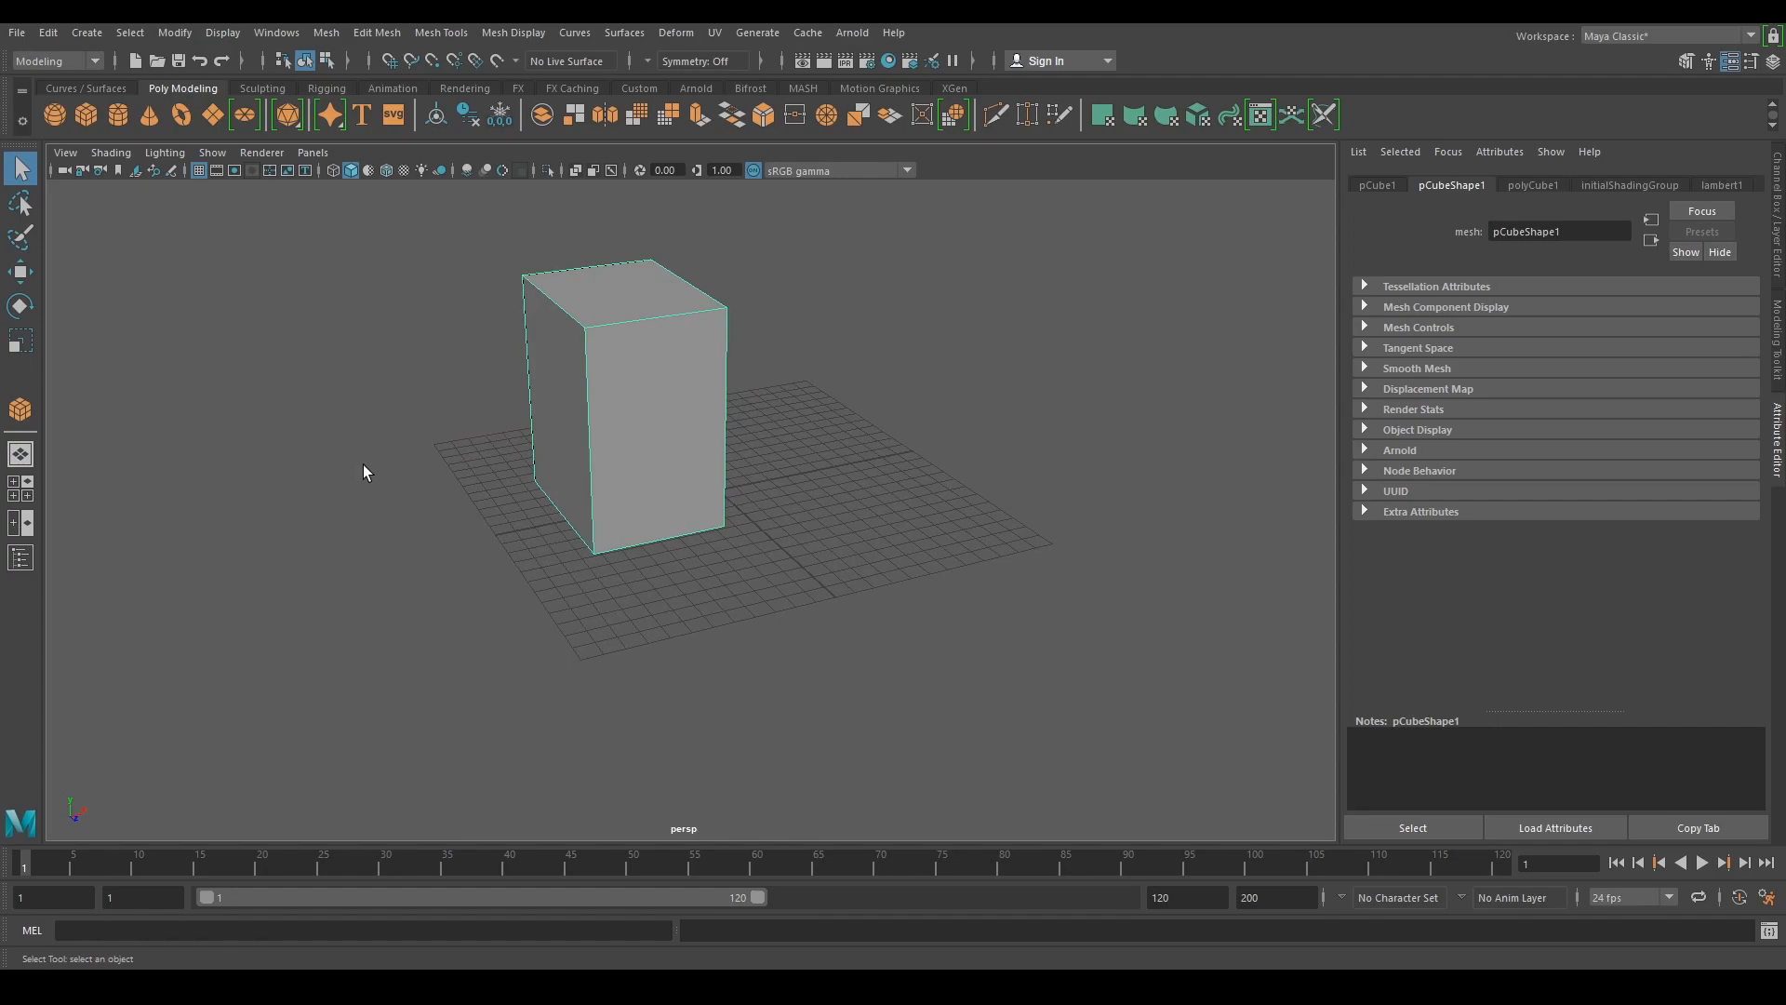
{"action": "middle_click_drag", "start_coordinate": [232, 447], "coordinate": [271, 502], "text": "alt"}
{"action": "right_click_drag", "start_coordinate": [889, 433], "coordinate": [902, 602], "text": "alt"}
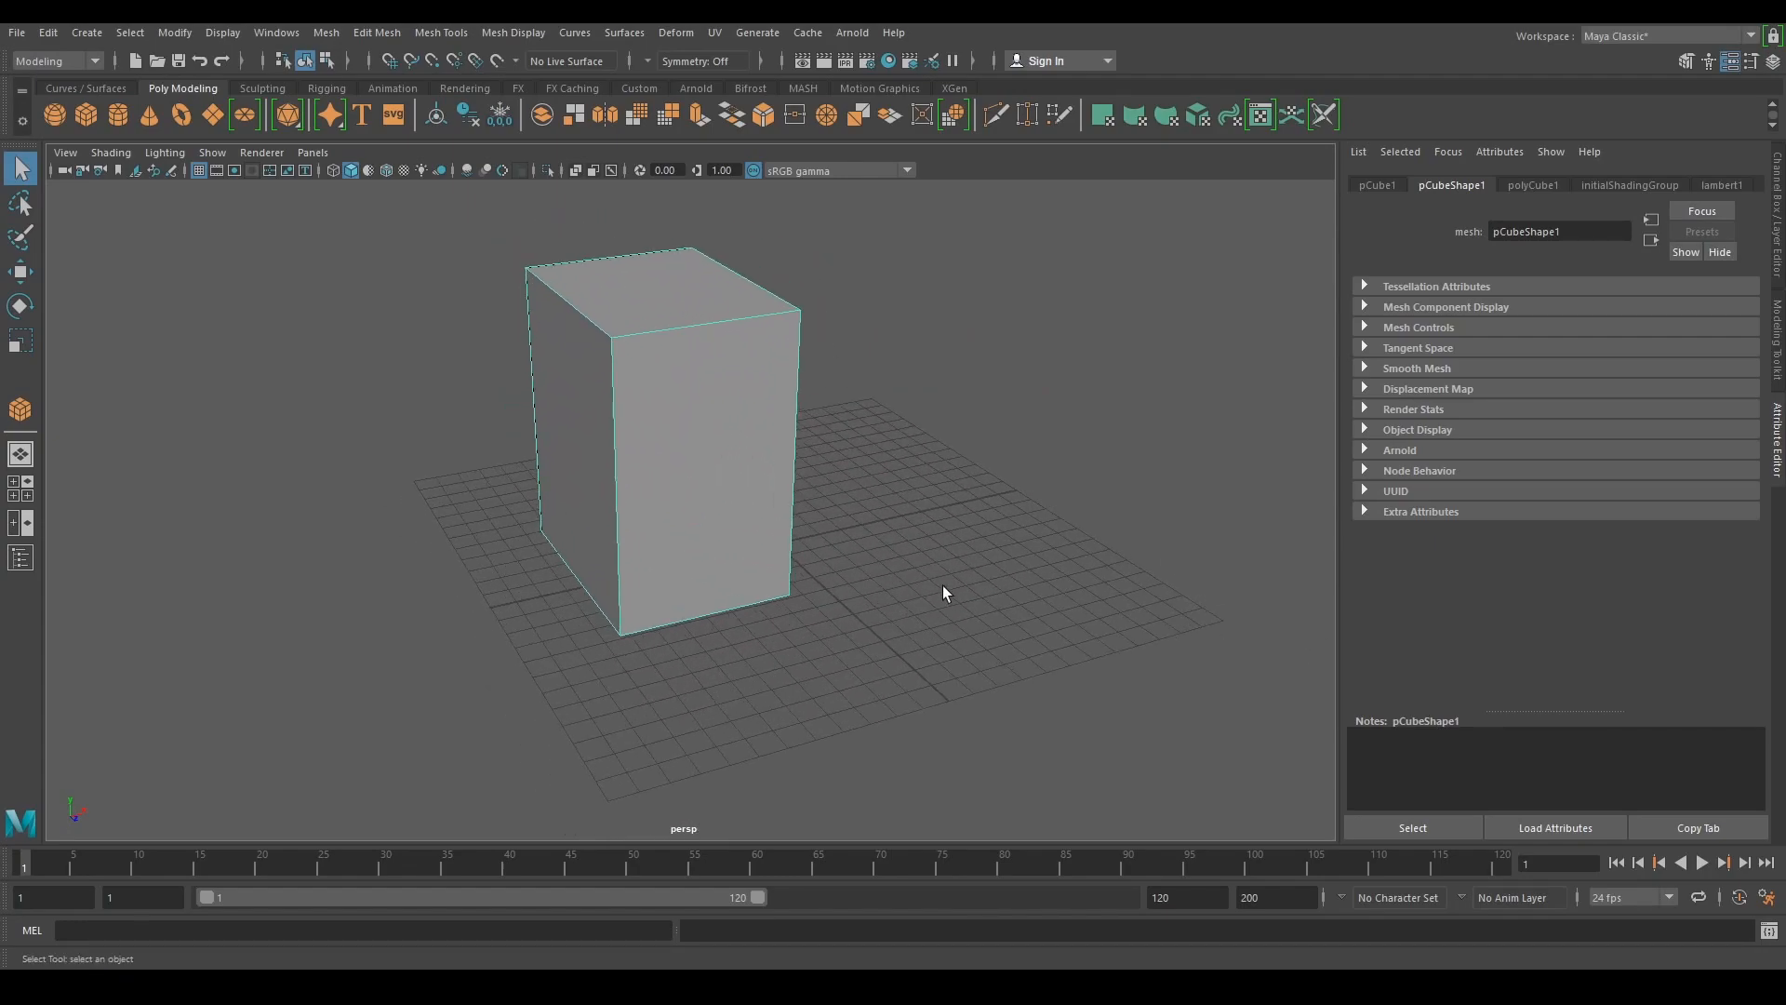
{"action": "key", "text": "w"}
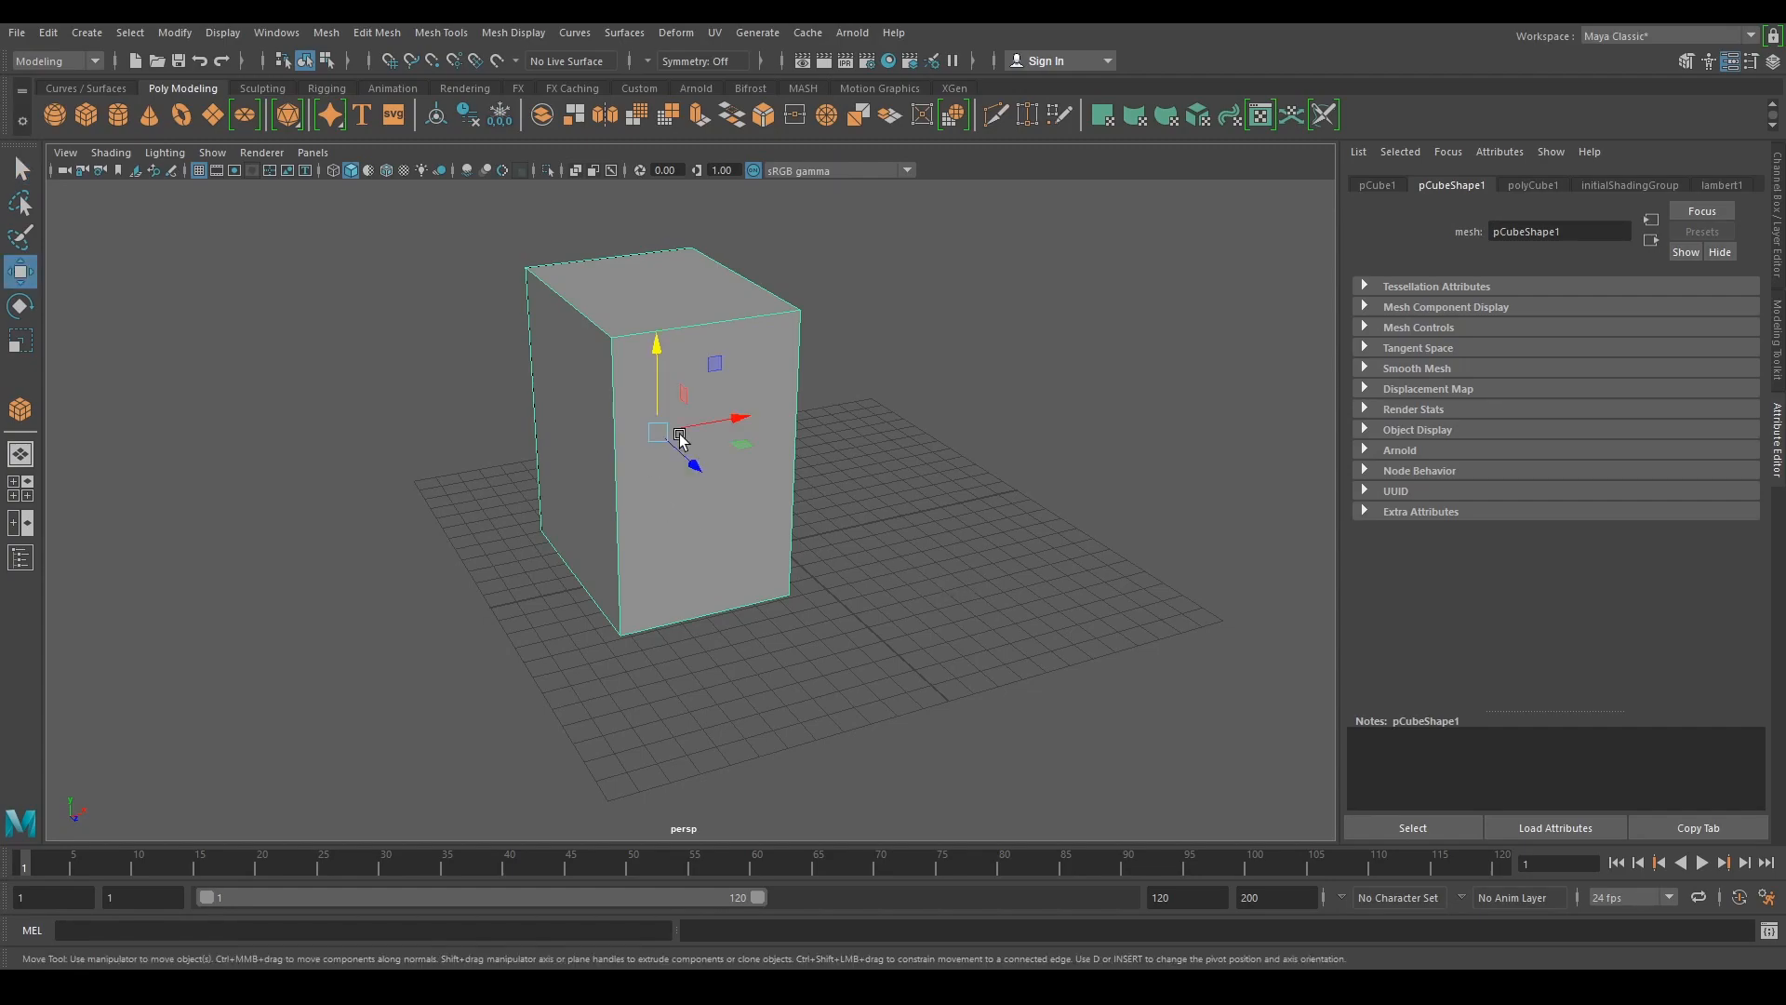
{"action": "left_click_drag", "start_coordinate": [690, 464], "coordinate": [777, 386]}
- Try rotating the box about 30 degrees around its vertical axis, and undo the rotation
{"action": "key", "text": "e"}
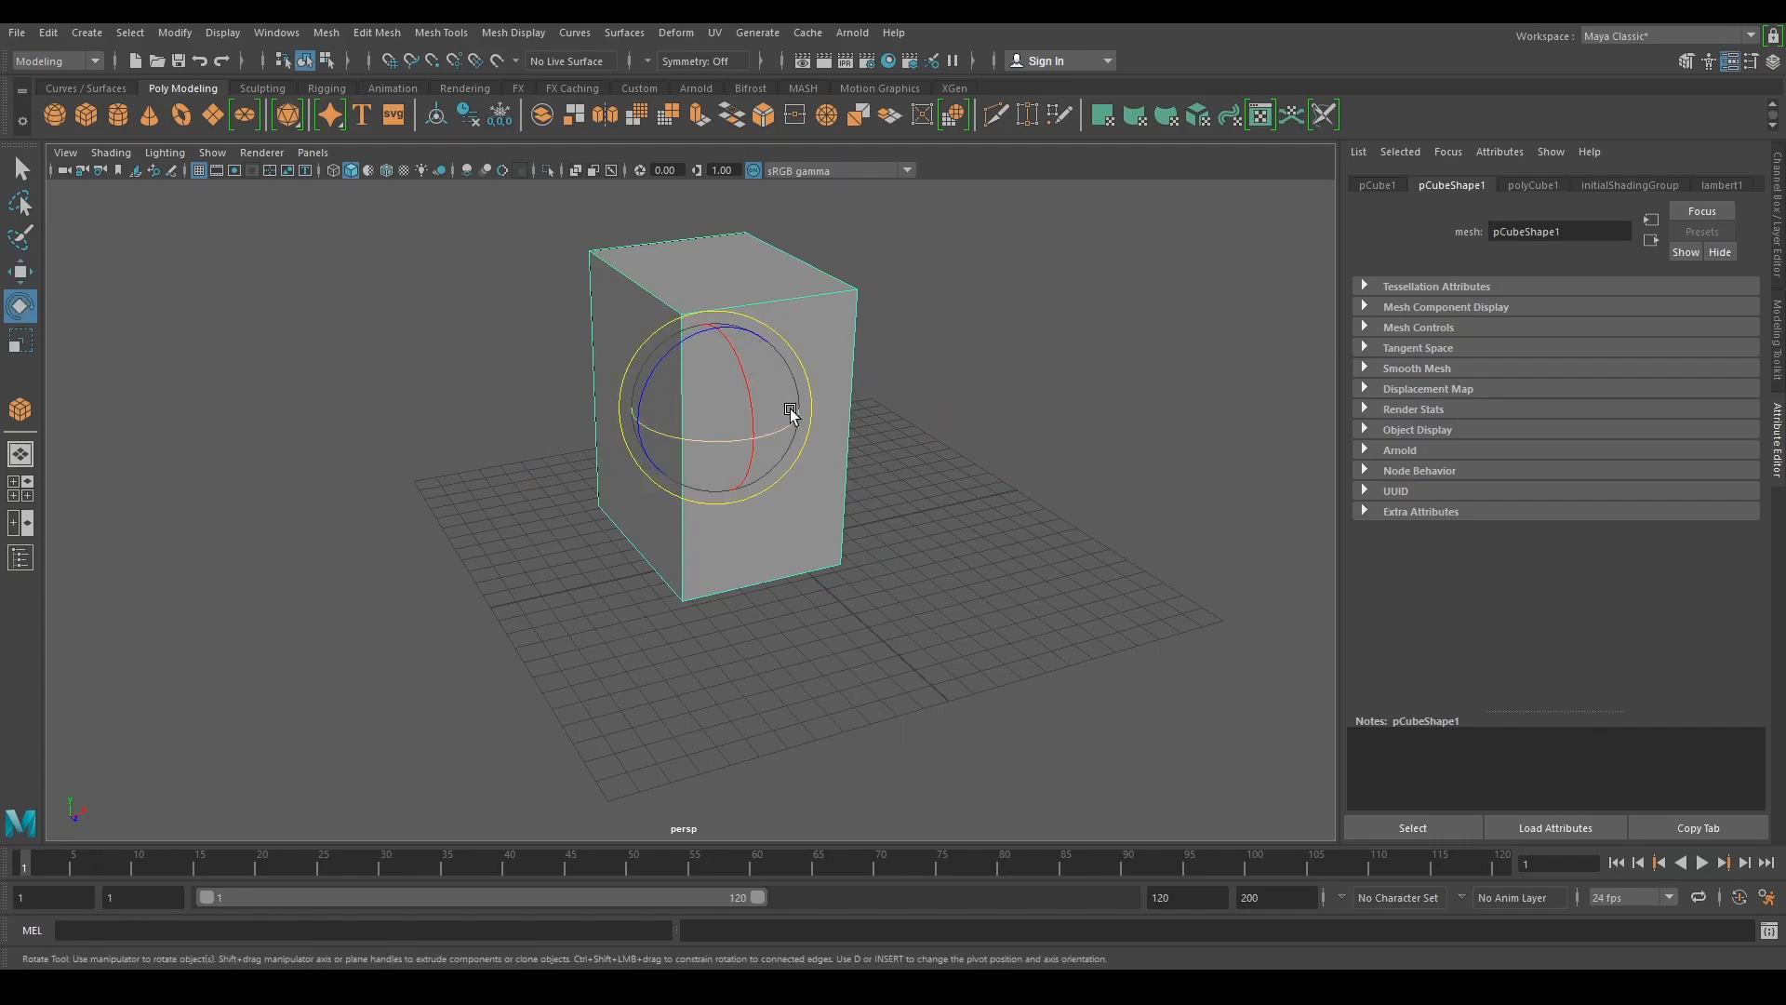
{"action": "left_click_drag", "start_coordinate": [686, 438], "coordinate": [634, 443]}
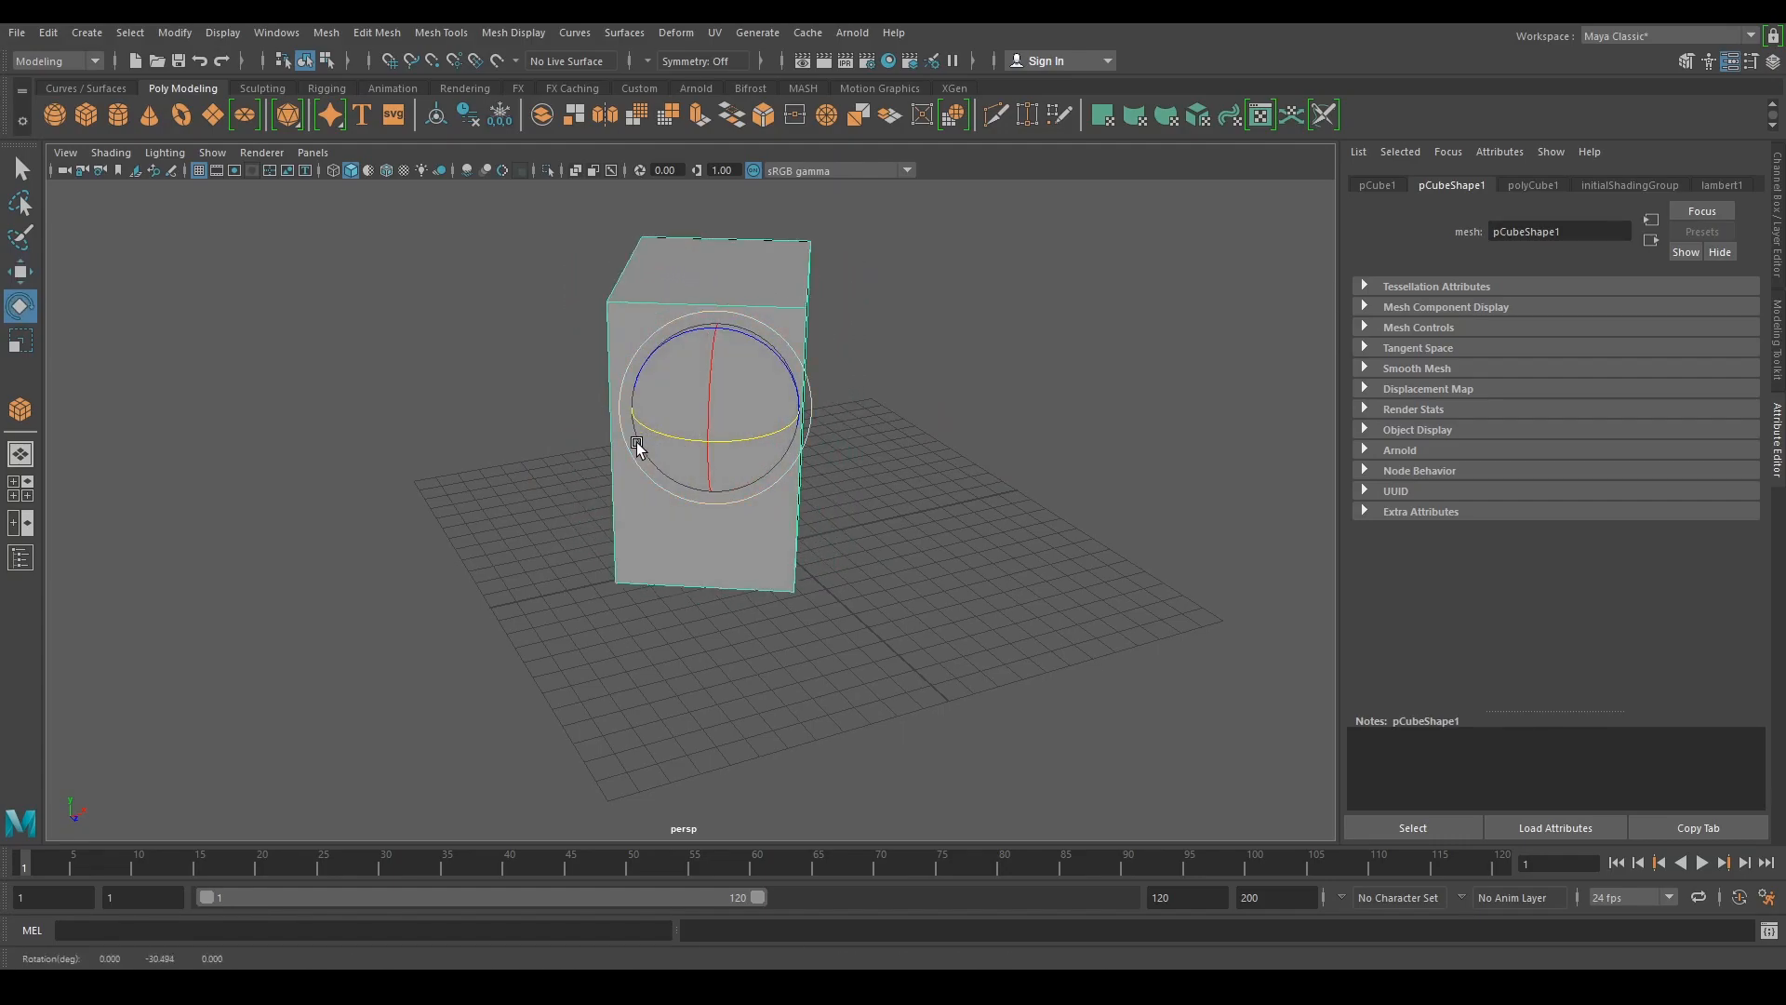
{"action": "key", "text": "ctrl+z"}
- Scale the tall box along its Z axis to about 0.857
{"action": "key", "text": "r"}
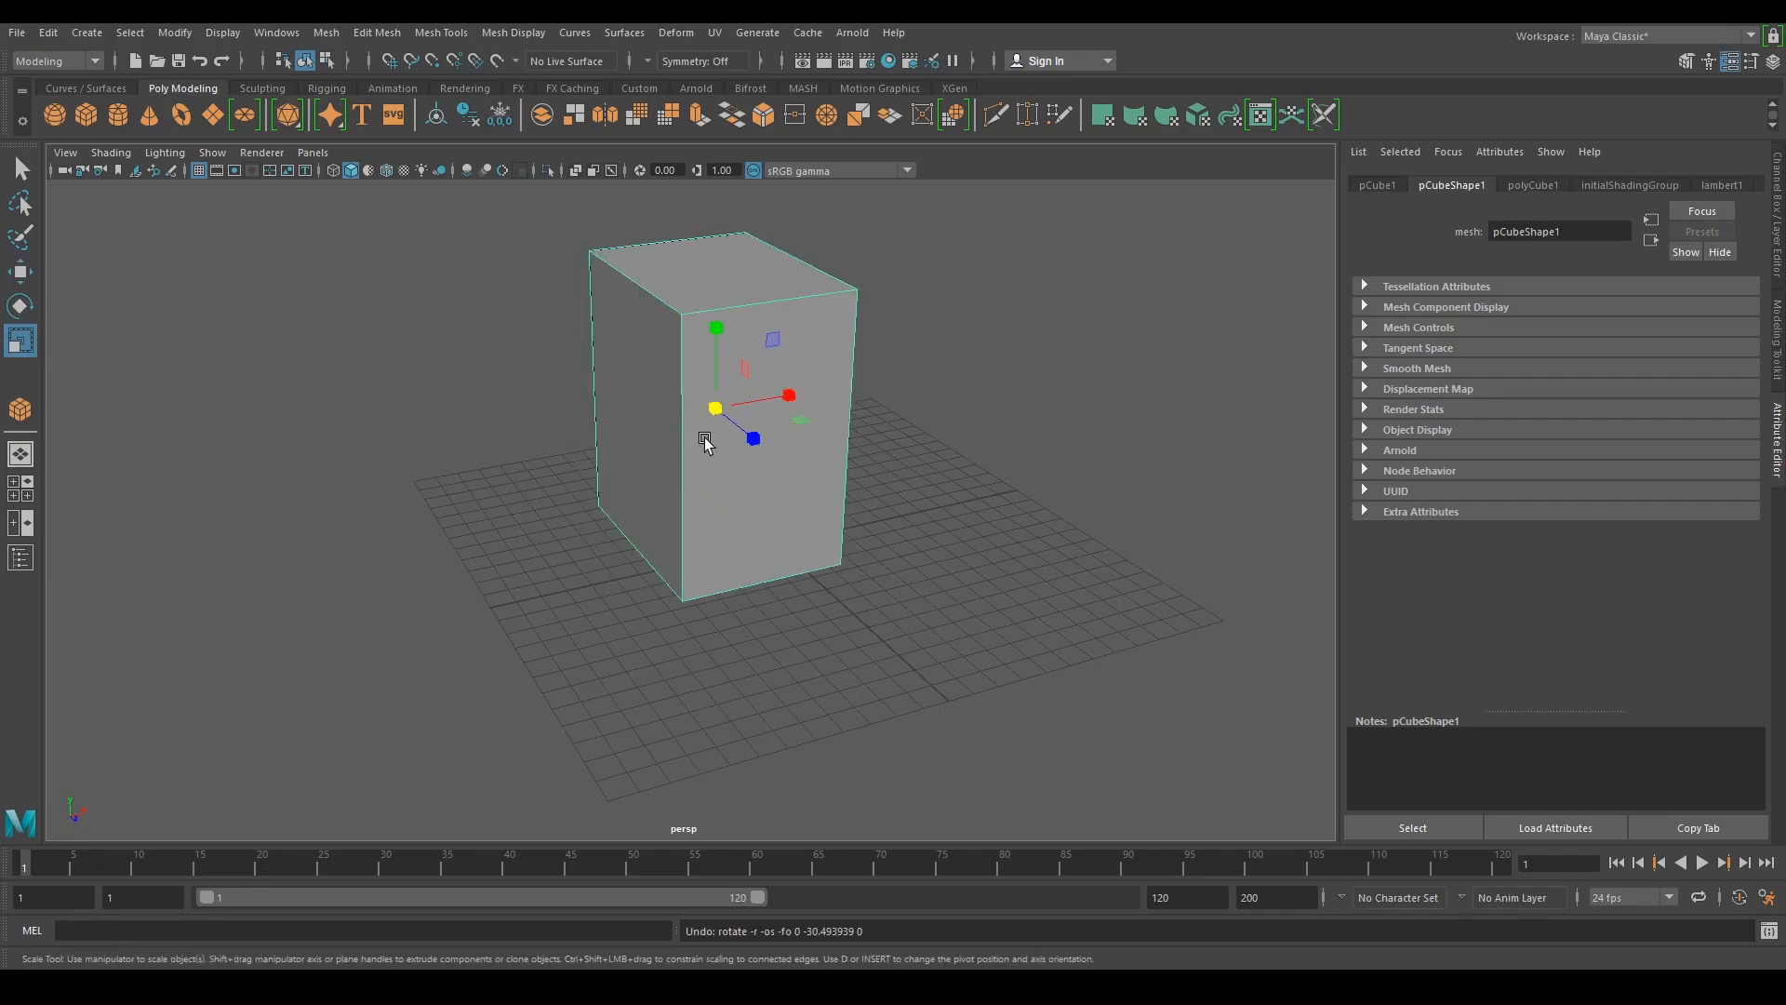
{"action": "mouse_move", "coordinate": [752, 438]}
{"action": "left_mouse_down"}
{"action": "mouse_move", "coordinate": [833, 514]}
{"action": "mouse_move", "coordinate": [733, 445]}
{"action": "left_mouse_up"}
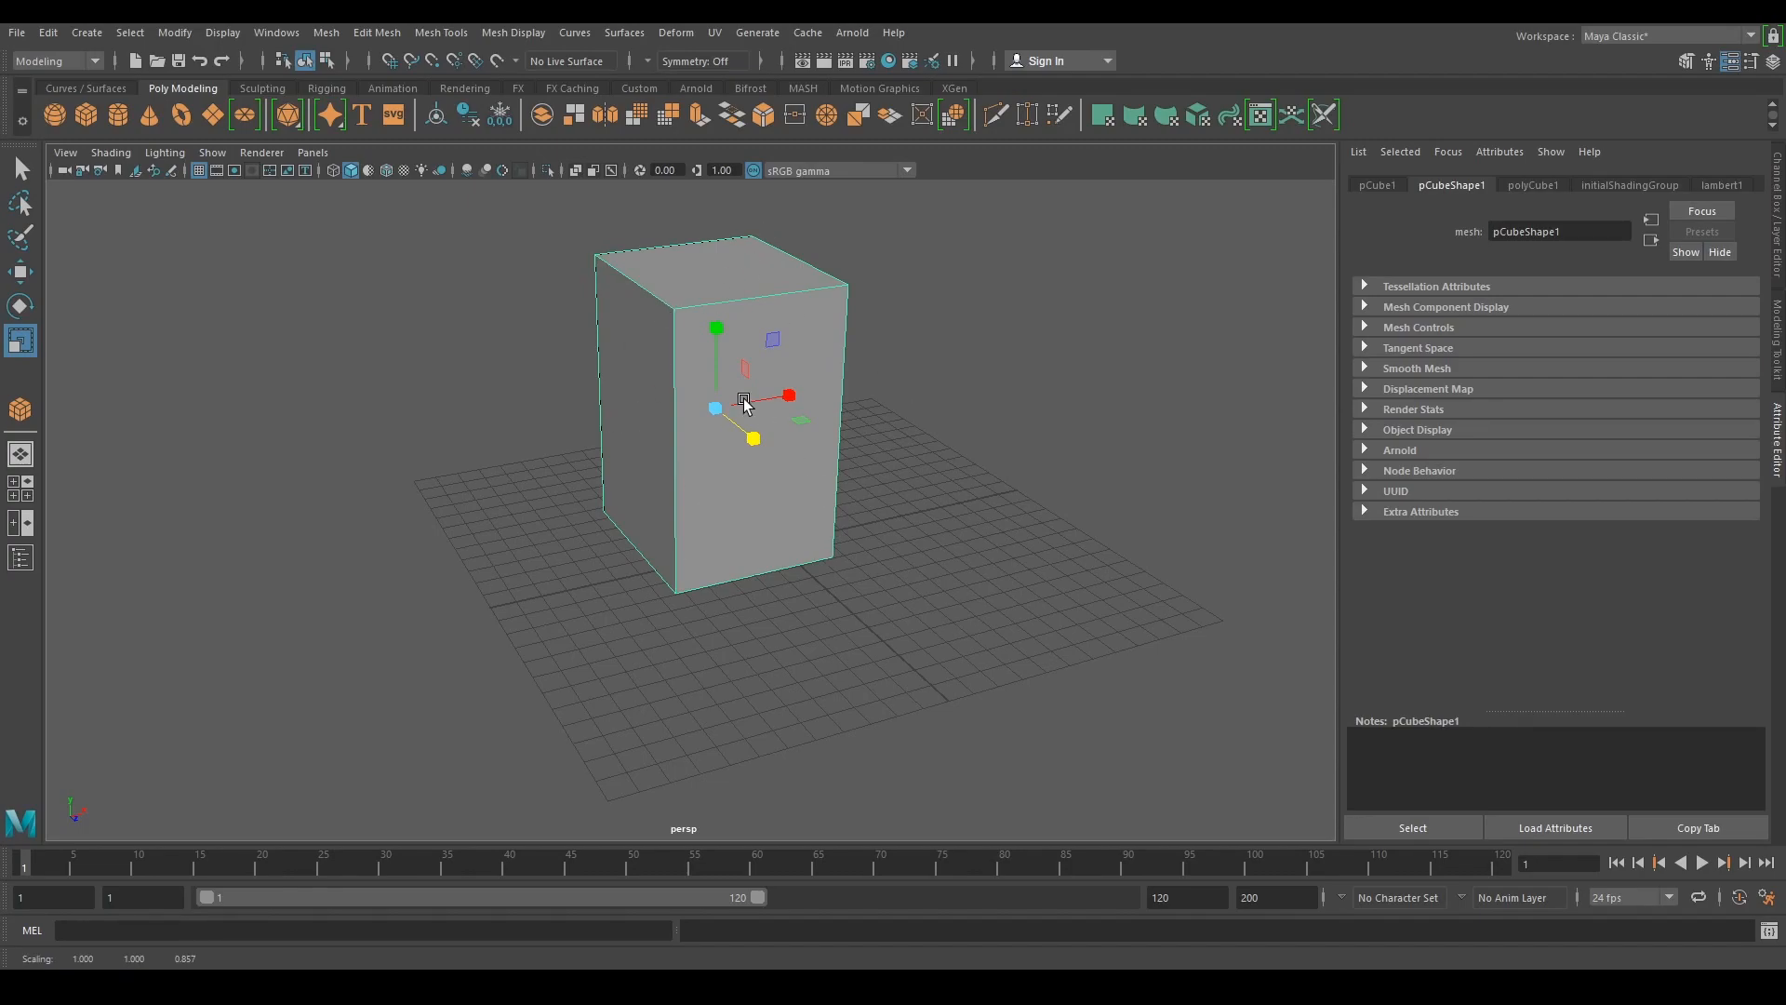
{"action": "key", "text": "w"}
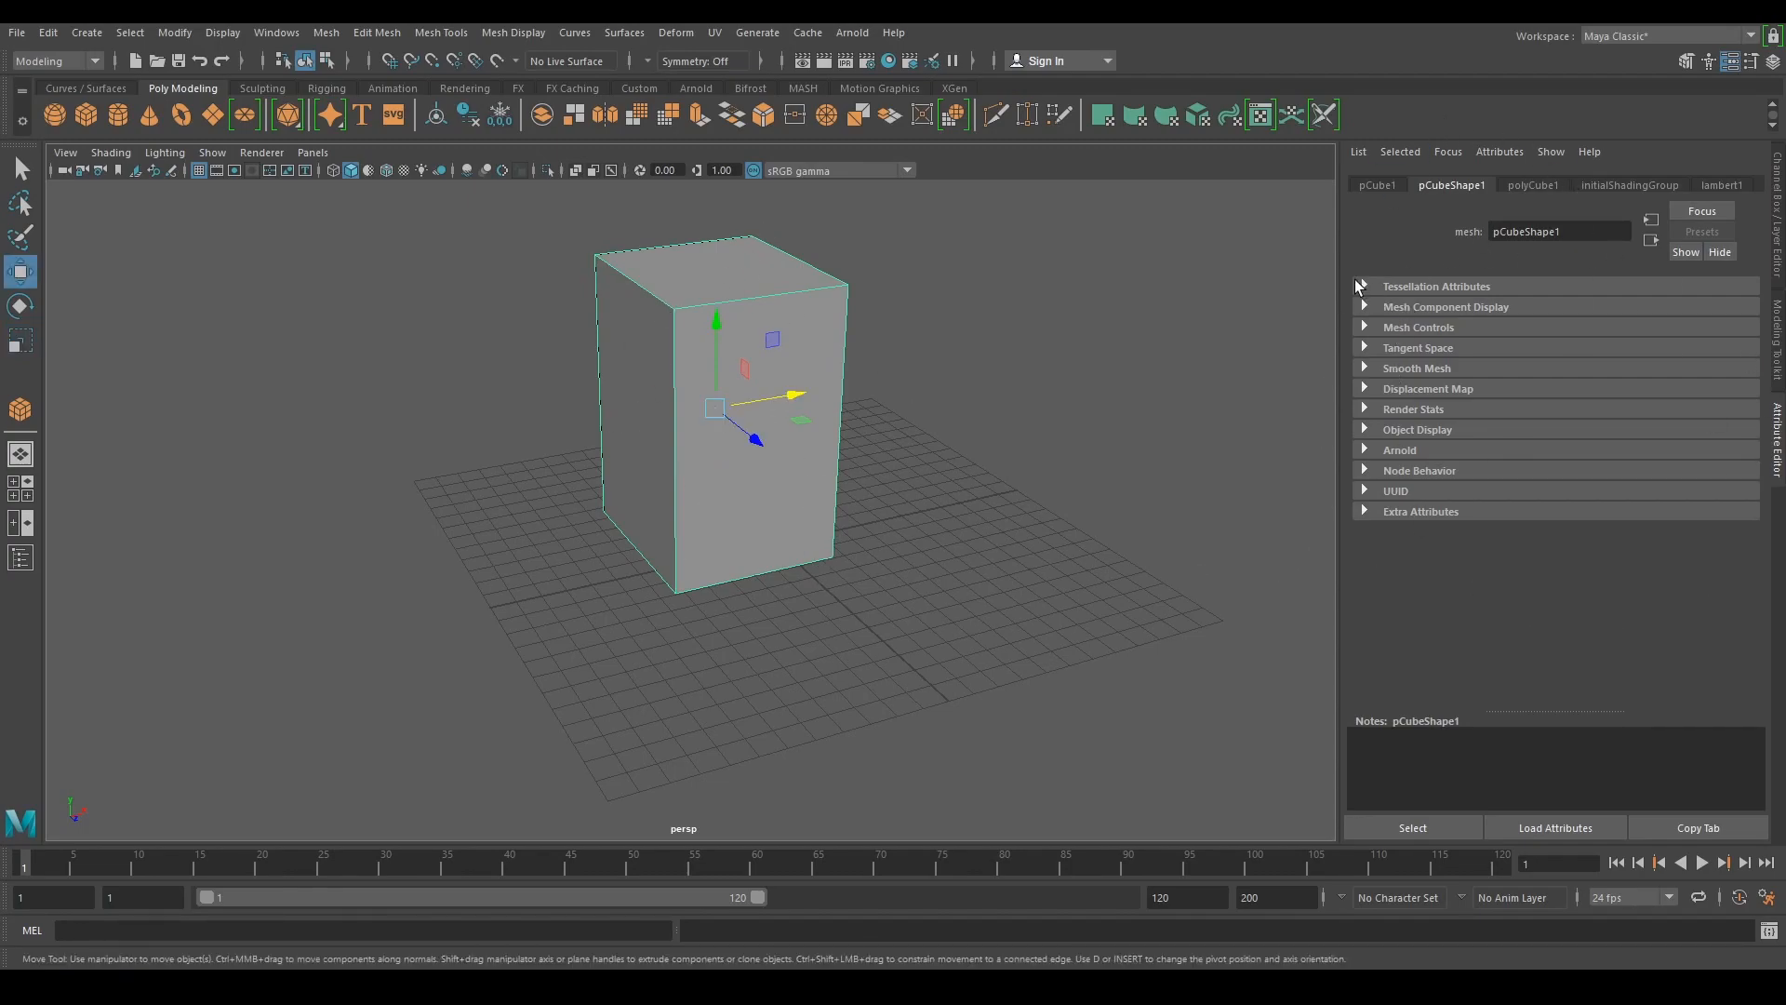
{"action": "key", "text": "g"}
{"action": "left_click_drag", "start_coordinate": [1083, 587], "coordinate": [1082, 402]}
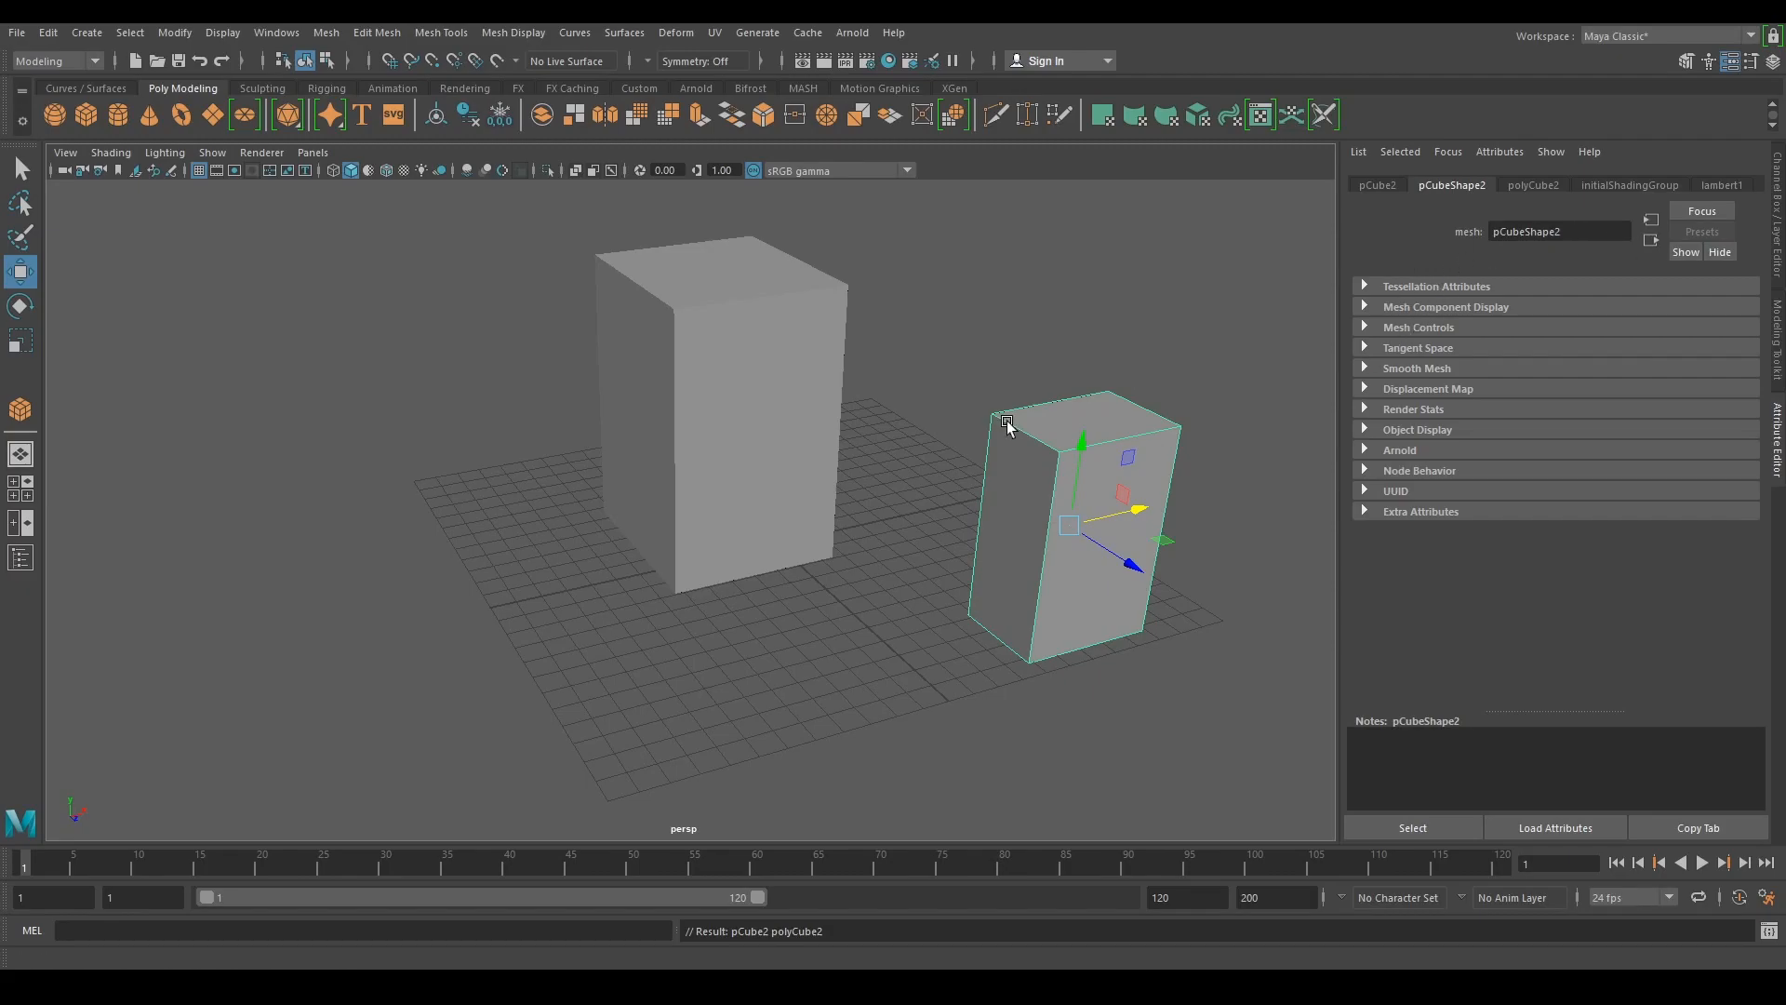
{"action": "left_click", "coordinate": [708, 409]}
{"action": "key", "text": "ctrl+z"}
{"action": "key", "text": "shift+z"}
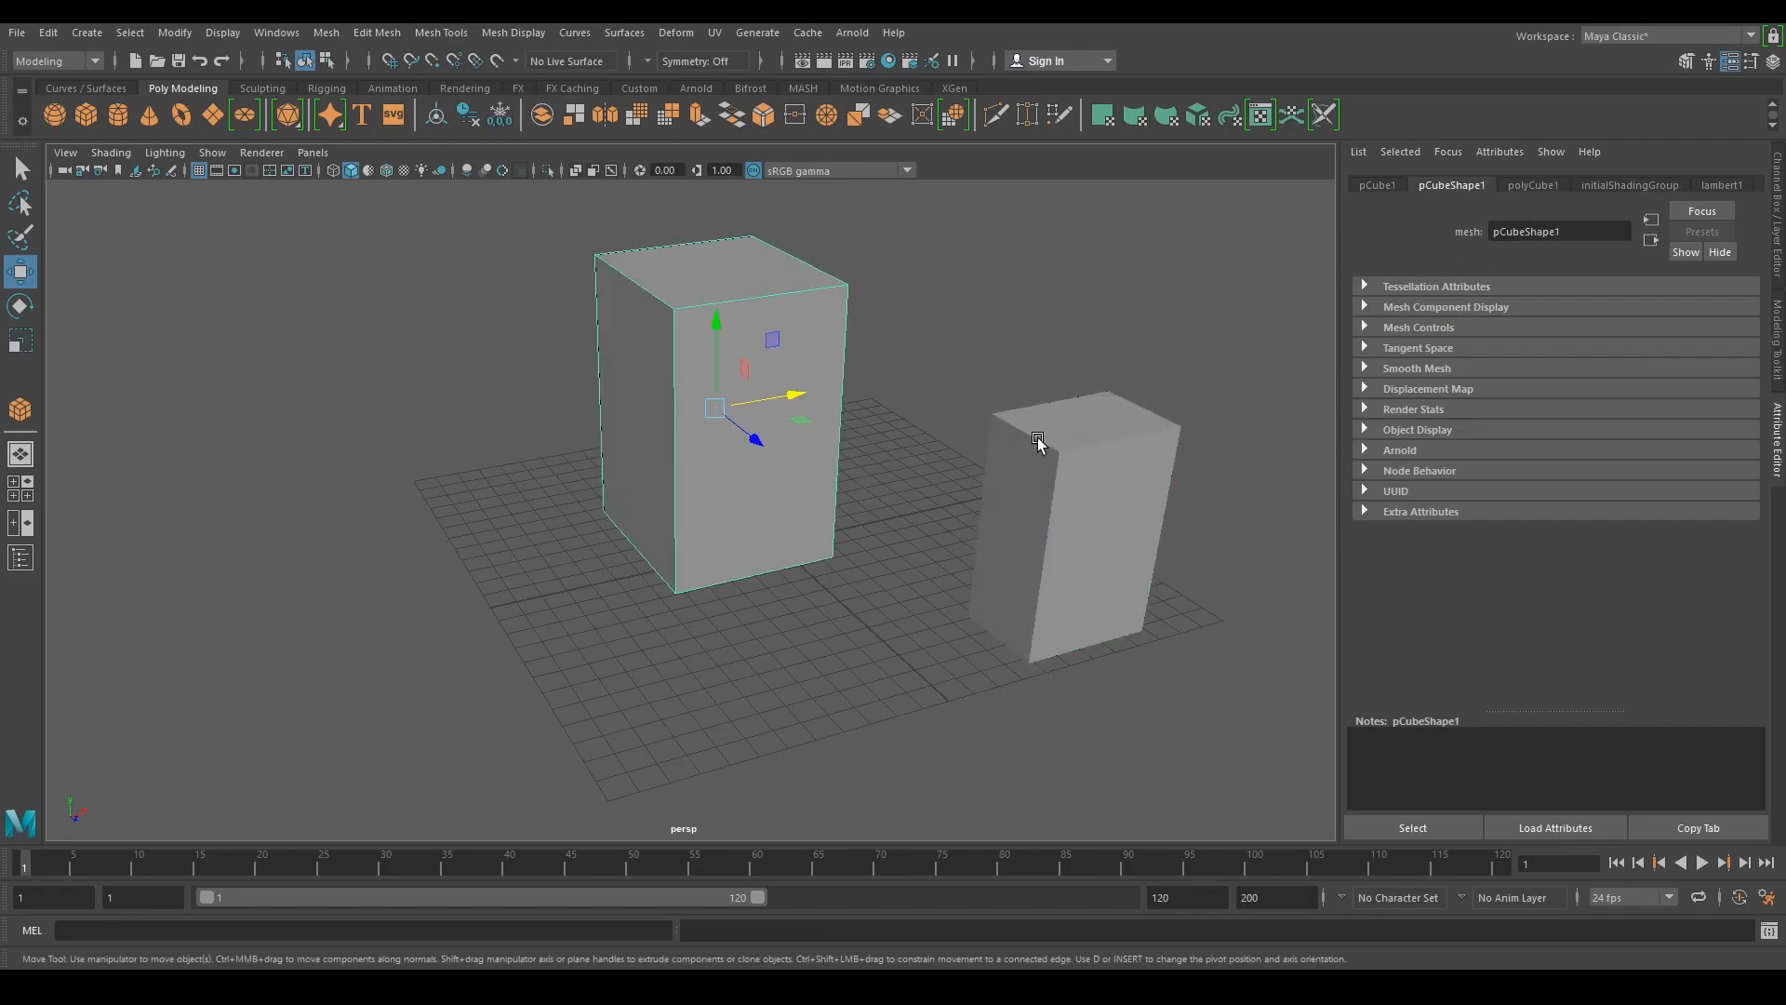
{"action": "left_click", "coordinate": [1107, 488]}
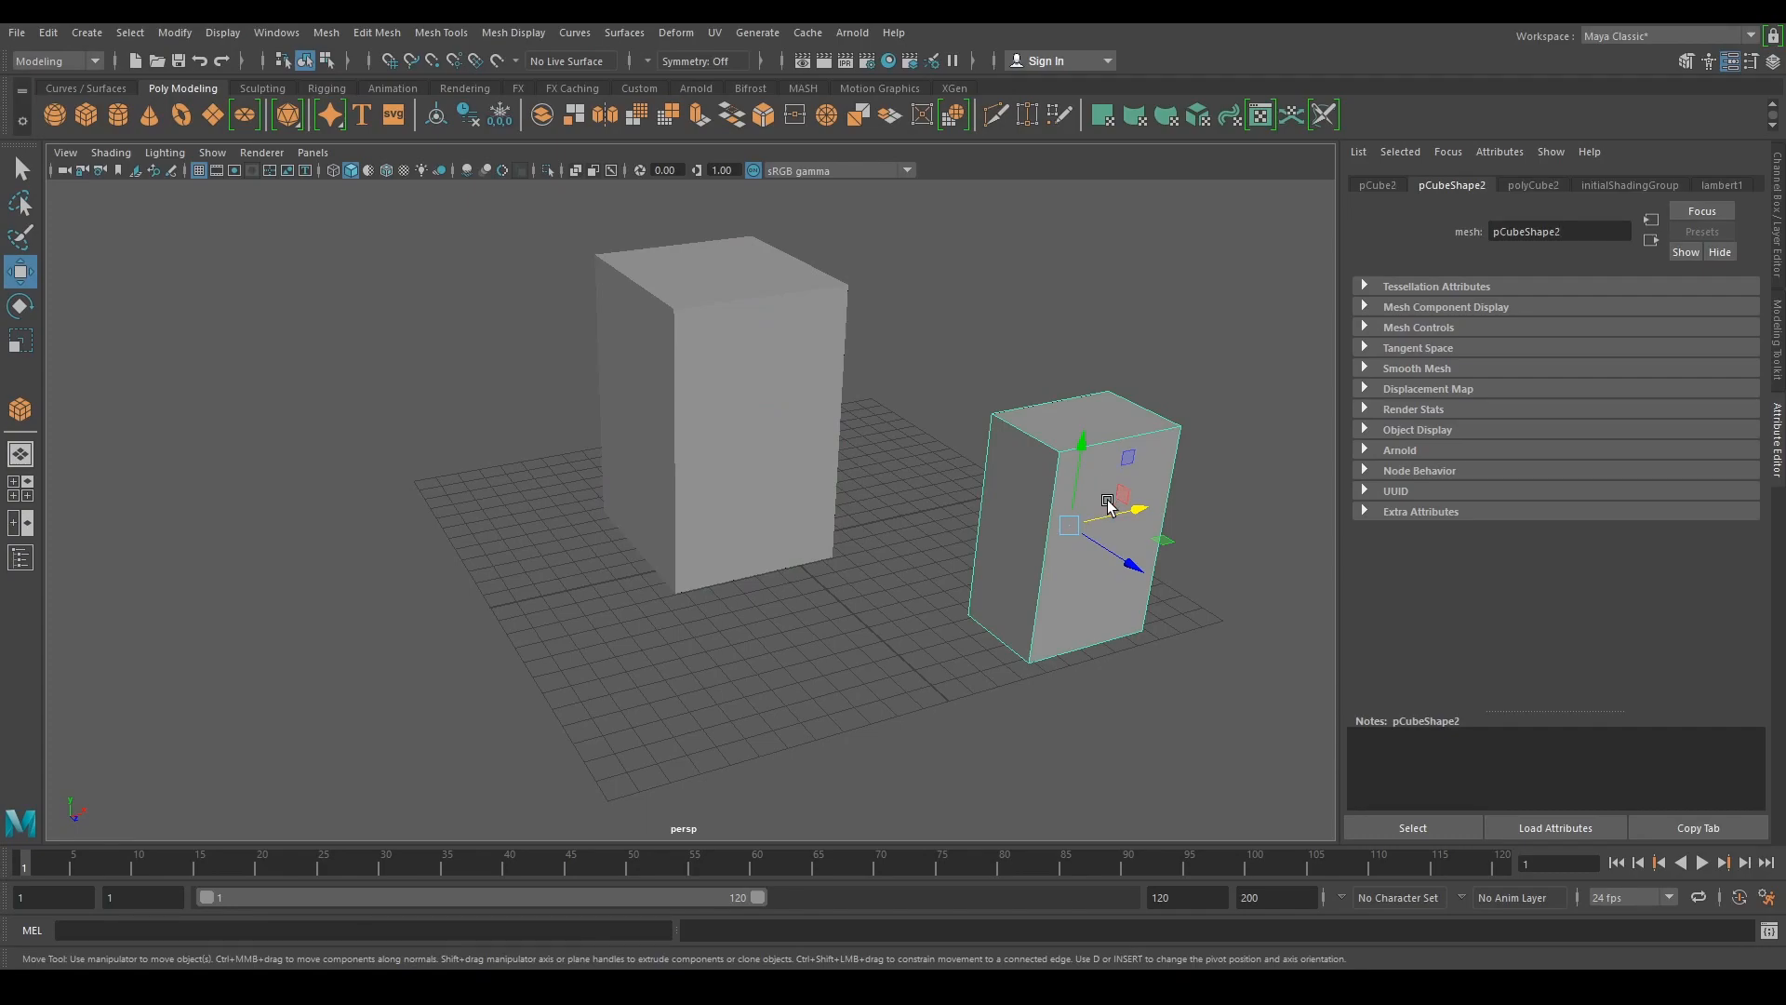
{"action": "key", "text": "Delete"}
- Create a second, smaller box beside the tall one, about 4.9 wide, 6.7 high and 4.9 deep
{"action": "key", "text": "y"}
{"action": "mouse_move", "coordinate": [1030, 549]}
{"action": "left_mouse_down"}
{"action": "mouse_move", "coordinate": [1006, 634]}
{"action": "mouse_move", "coordinate": [1044, 416]}
{"action": "left_mouse_up"}
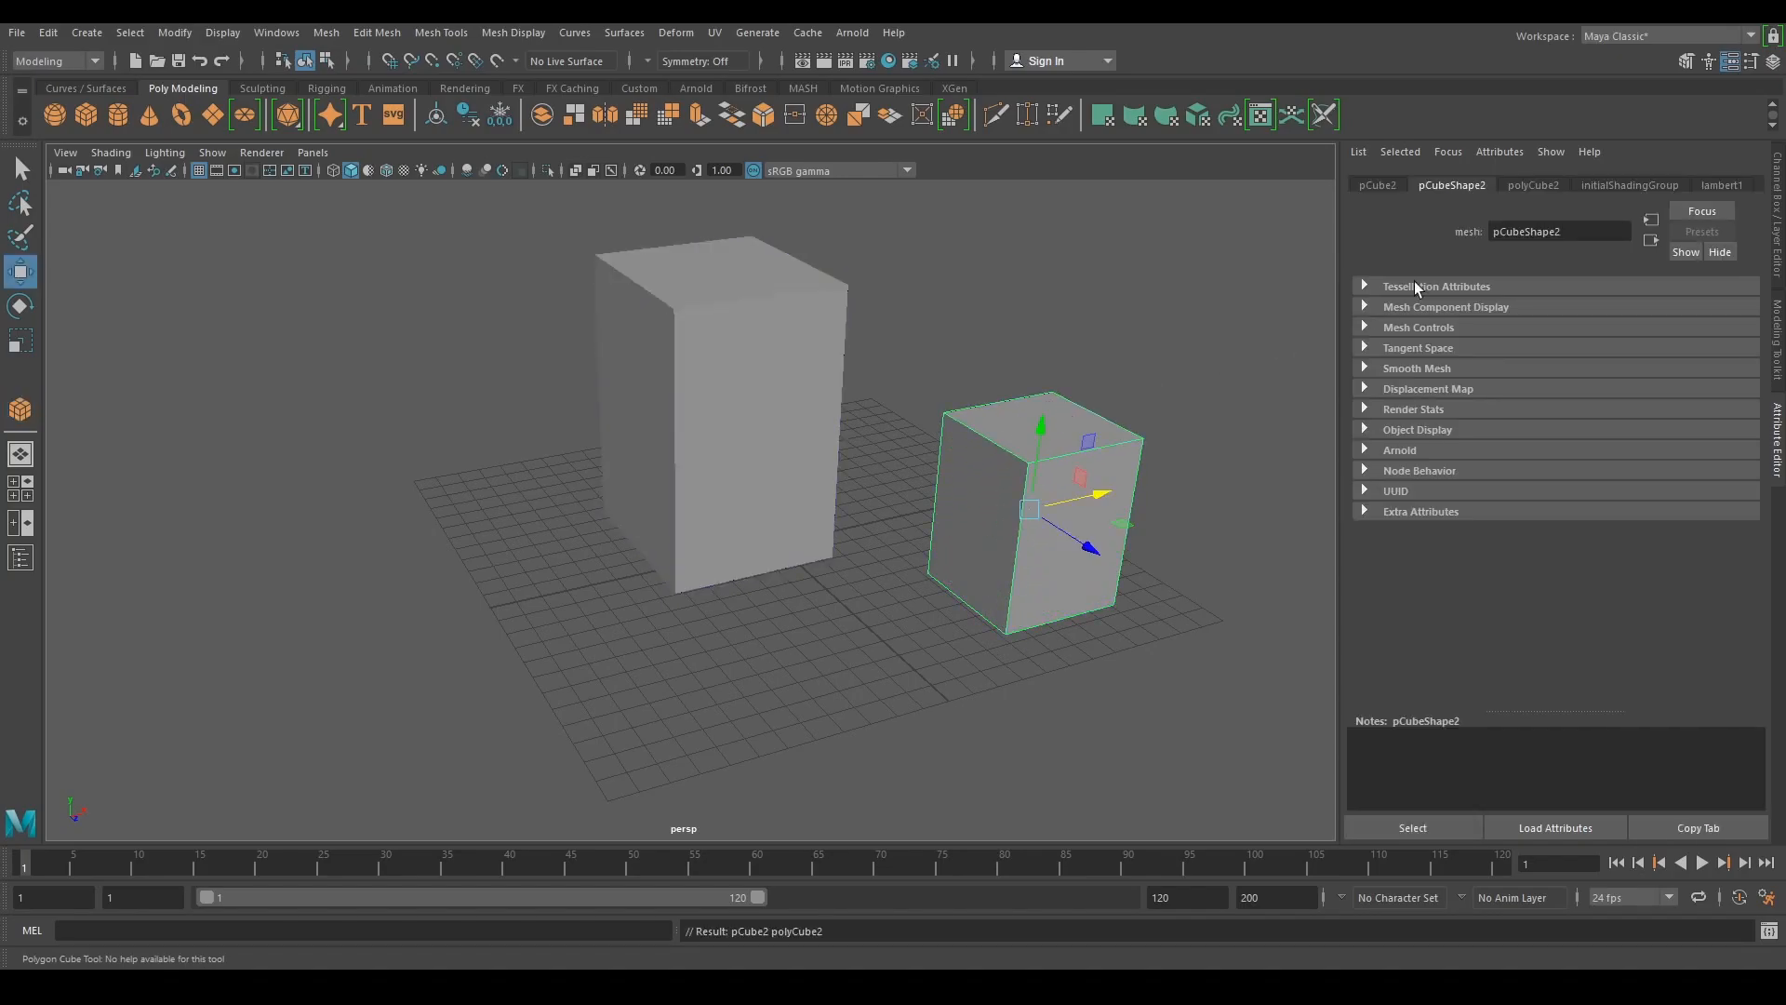
{"action": "left_click", "coordinate": [120, 119]}
{"action": "left_click_drag", "start_coordinate": [893, 634], "coordinate": [900, 520]}
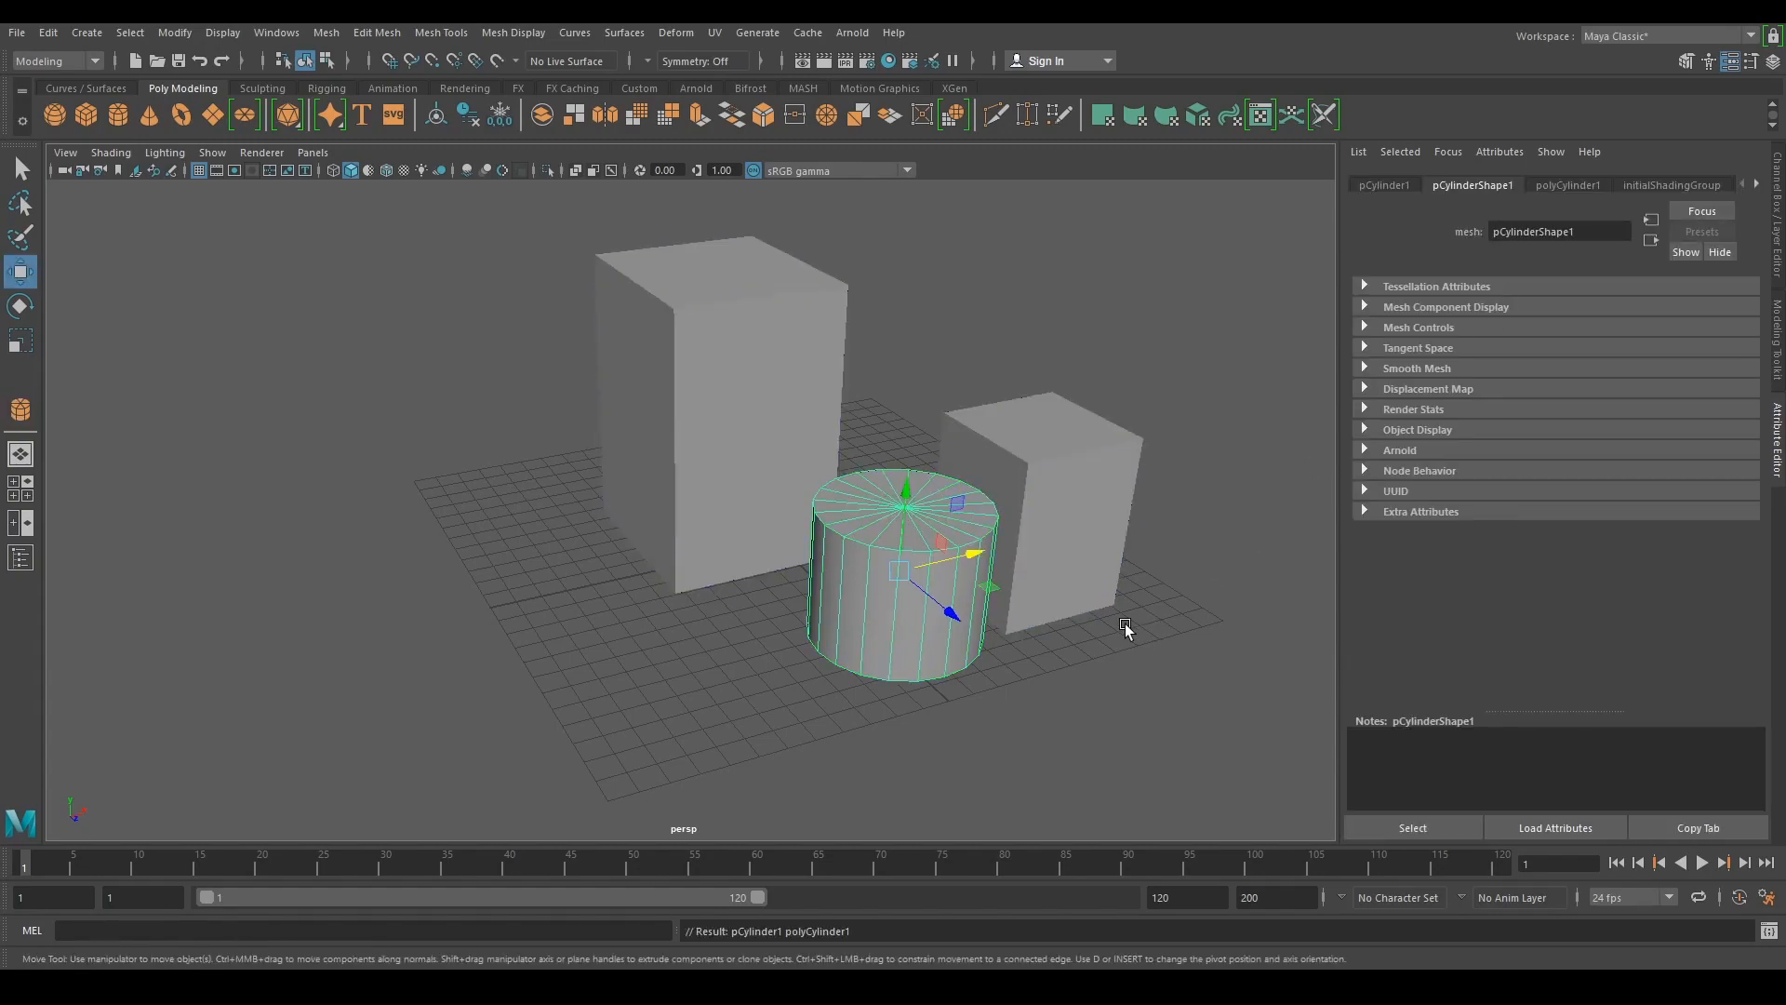
{"action": "key", "text": "Delete"}
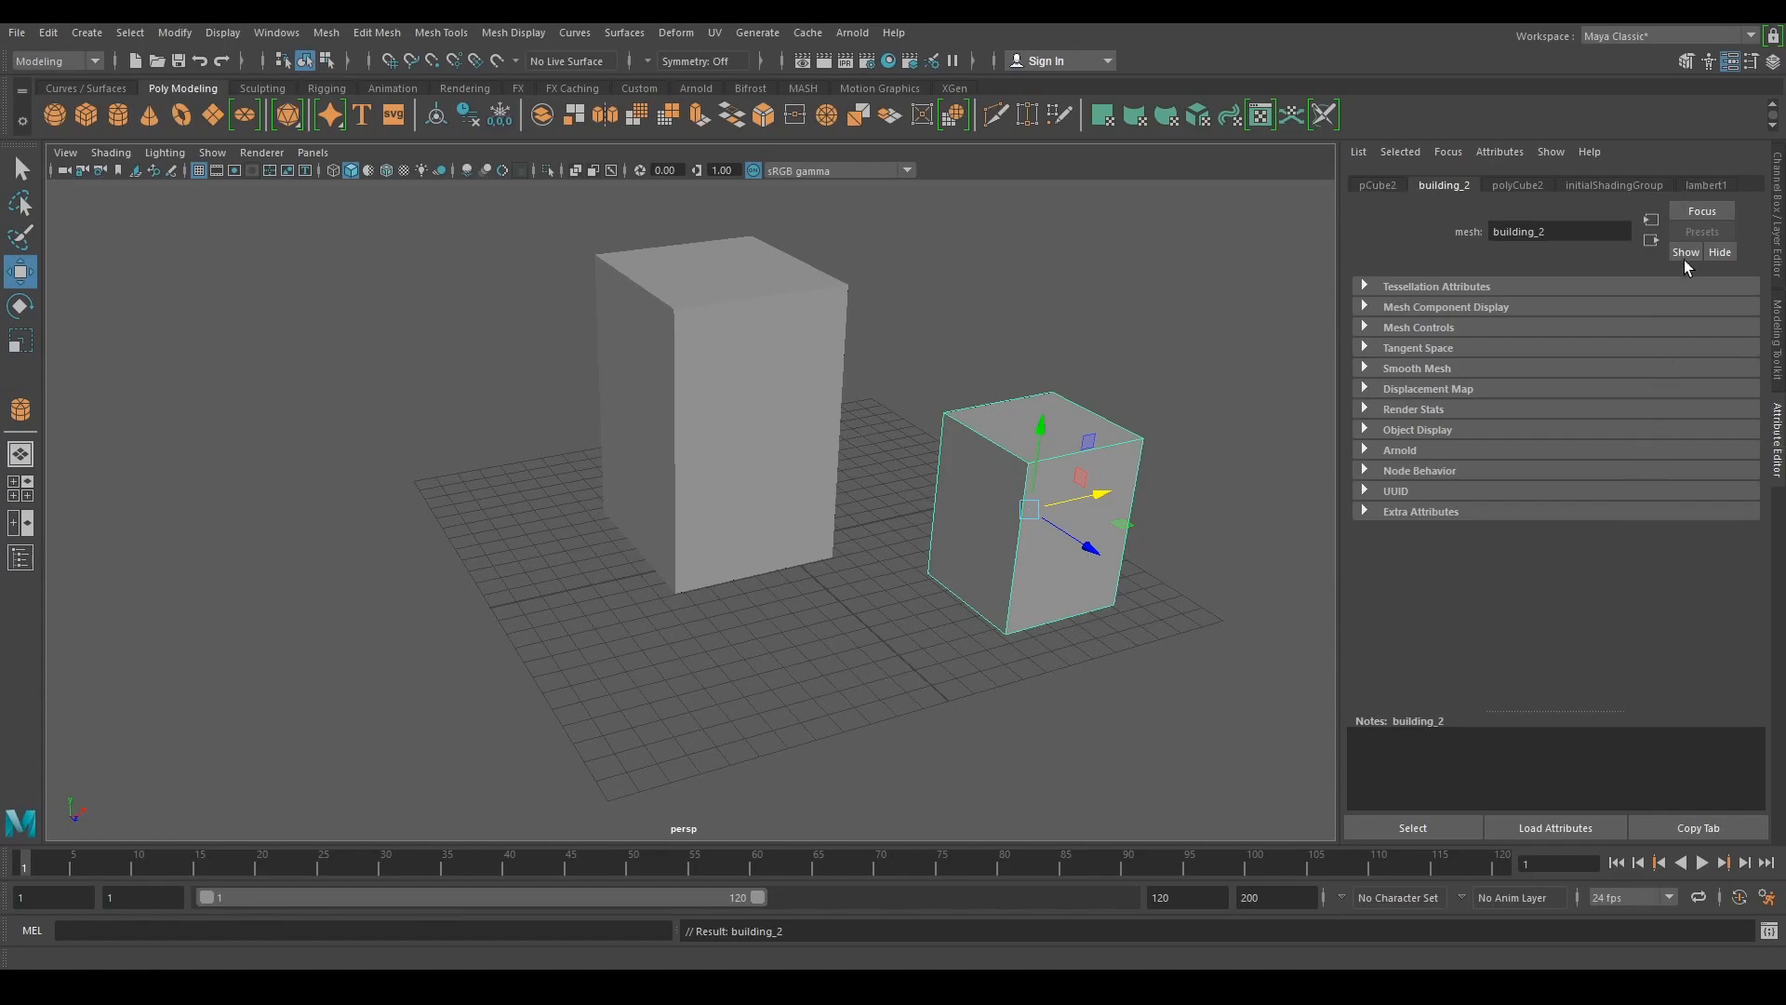
- Review the color and transparency attributes of the smaller box's lambert1 material
{"action": "left_click", "coordinate": [1711, 189]}
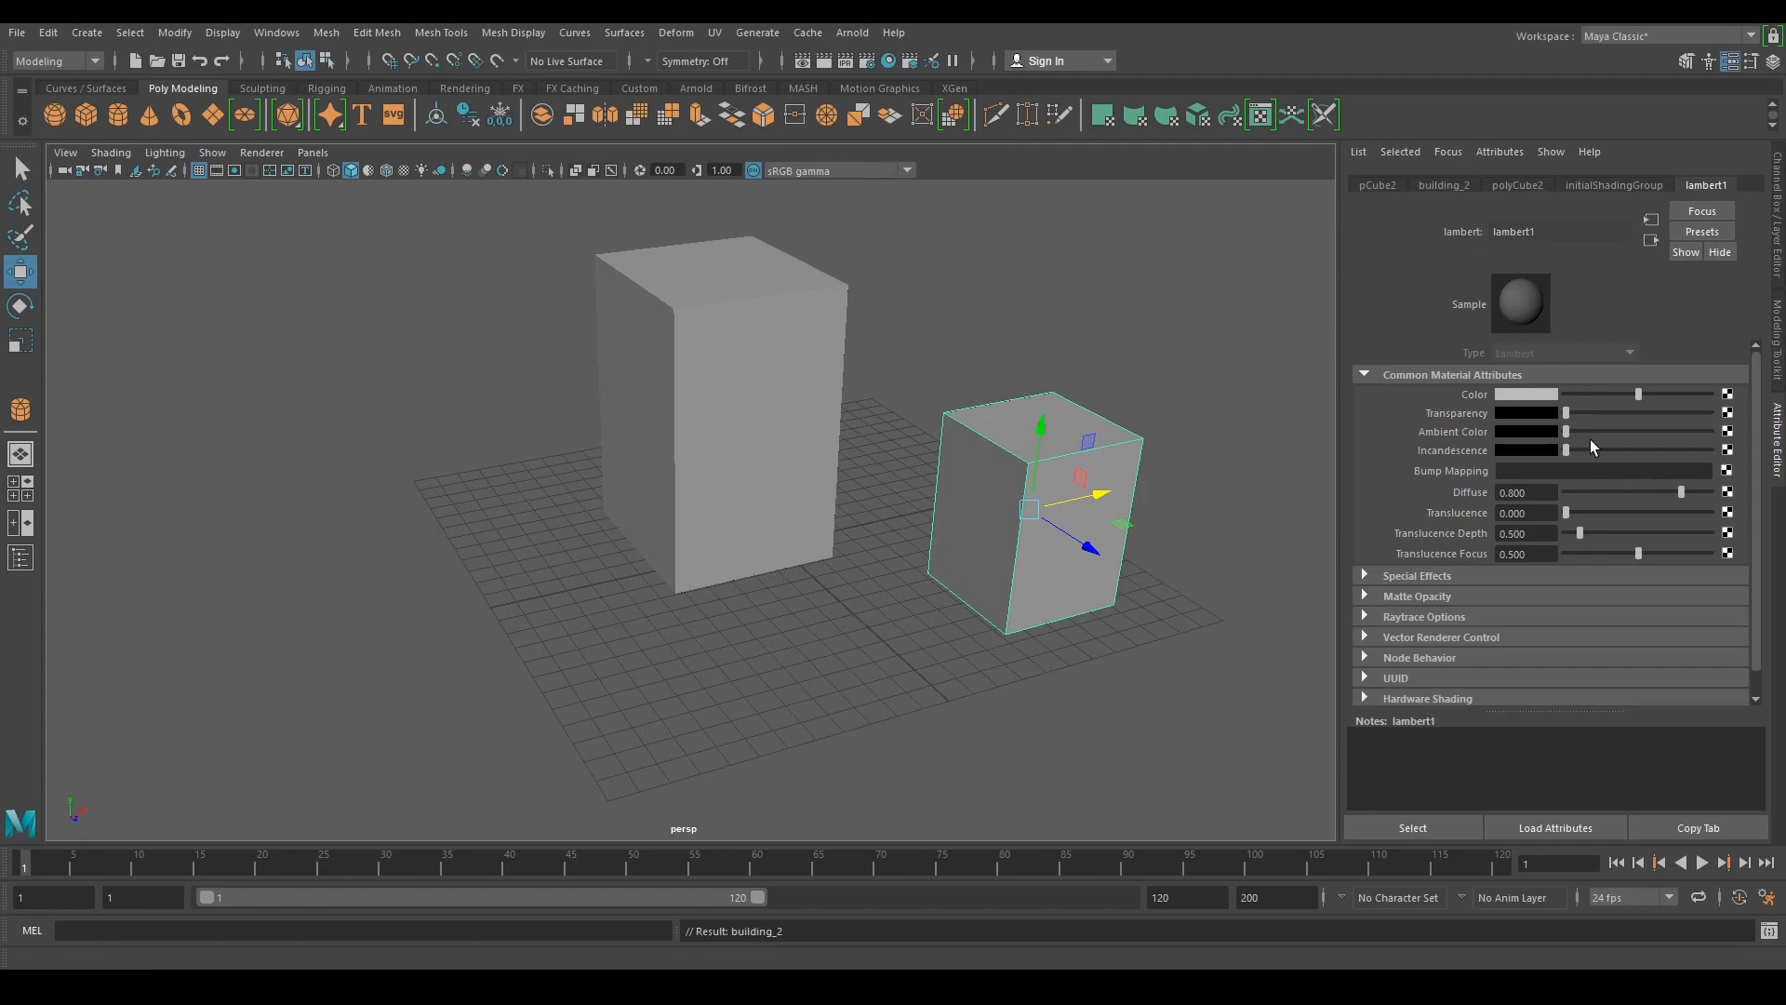
{"action": "mouse_move", "coordinate": [1645, 395]}
{"action": "left_mouse_down"}
{"action": "mouse_move", "coordinate": [1621, 396]}
{"action": "mouse_move", "coordinate": [1662, 389]}
{"action": "mouse_move", "coordinate": [1637, 400]}
{"action": "left_mouse_up"}
{"action": "mouse_move", "coordinate": [1567, 414]}
{"action": "left_mouse_down"}
{"action": "mouse_move", "coordinate": [1641, 416]}
{"action": "mouse_move", "coordinate": [1544, 411]}
{"action": "left_mouse_up"}
- Set the smaller box's width, height and depth to 5 in its polygon cube history
{"action": "left_click", "coordinate": [1522, 186]}
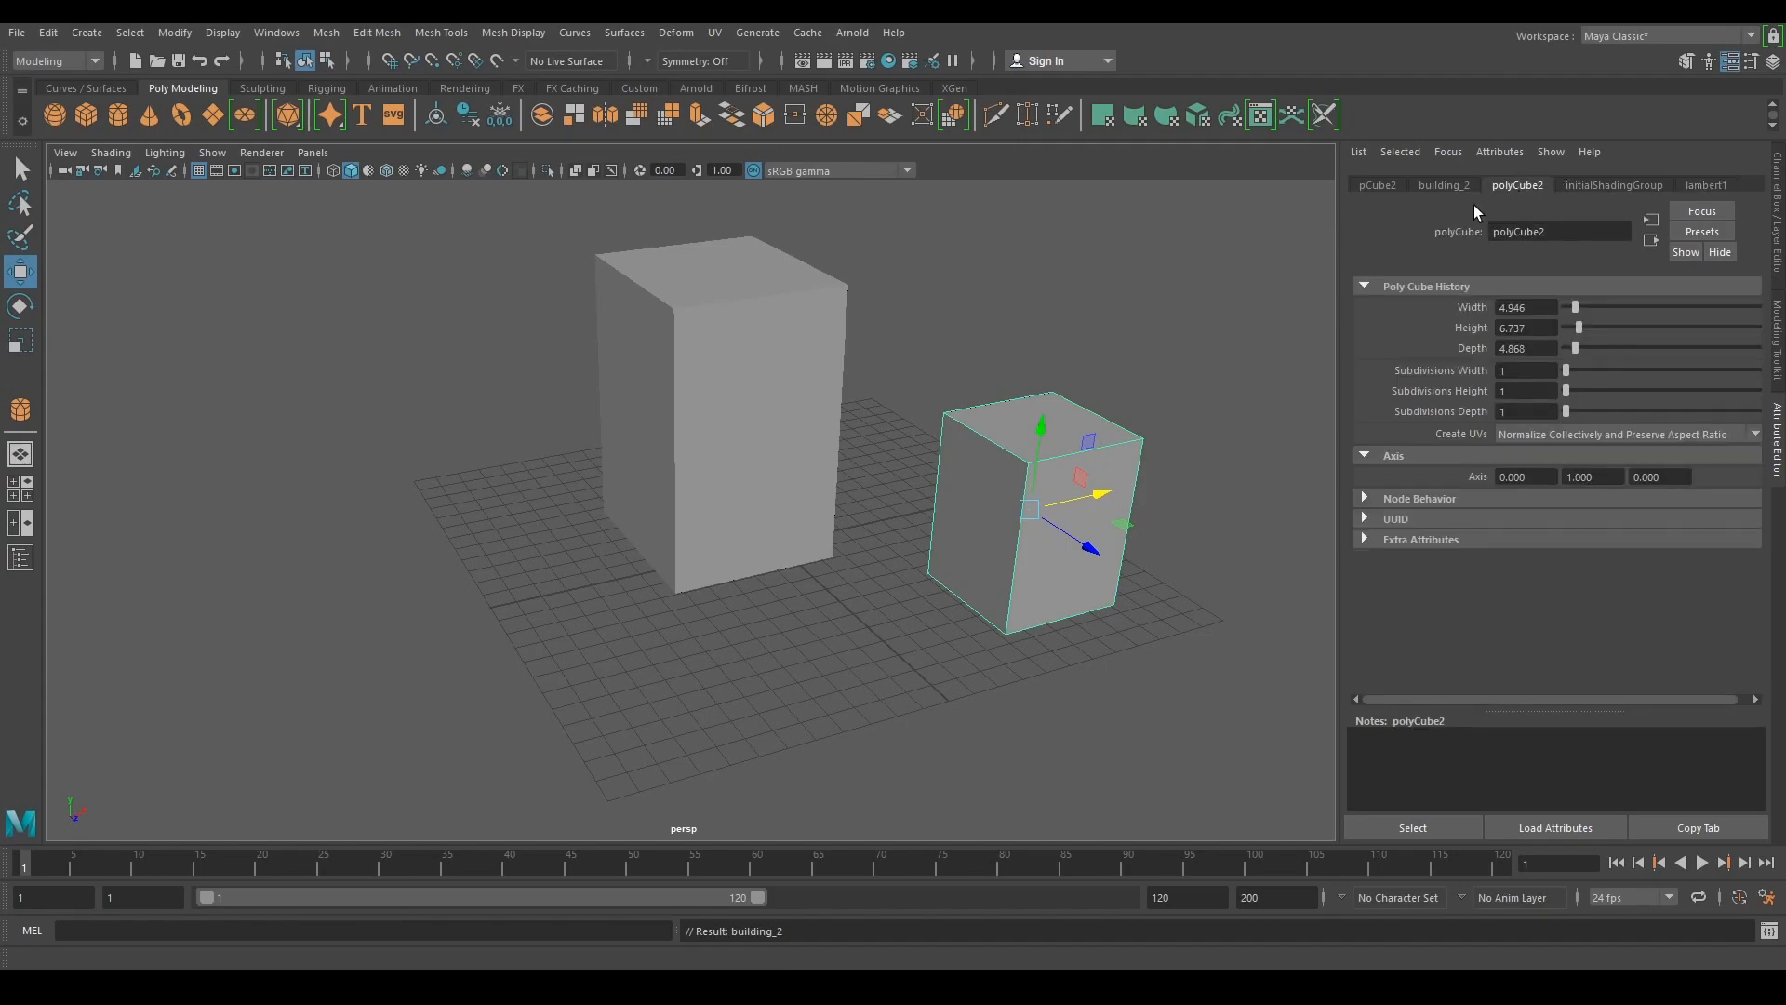
{"action": "left_click", "coordinate": [754, 350]}
{"action": "left_click", "coordinate": [1018, 461]}
{"action": "left_click", "coordinate": [813, 399]}
{"action": "left_click", "coordinate": [1092, 494]}
{"action": "left_click_drag", "start_coordinate": [1545, 307], "coordinate": [1476, 303]}
{"action": "type", "text": "5"}
{"action": "key", "text": "Tab"}
{"action": "type", "text": "5"}
{"action": "key", "text": "Tab"}
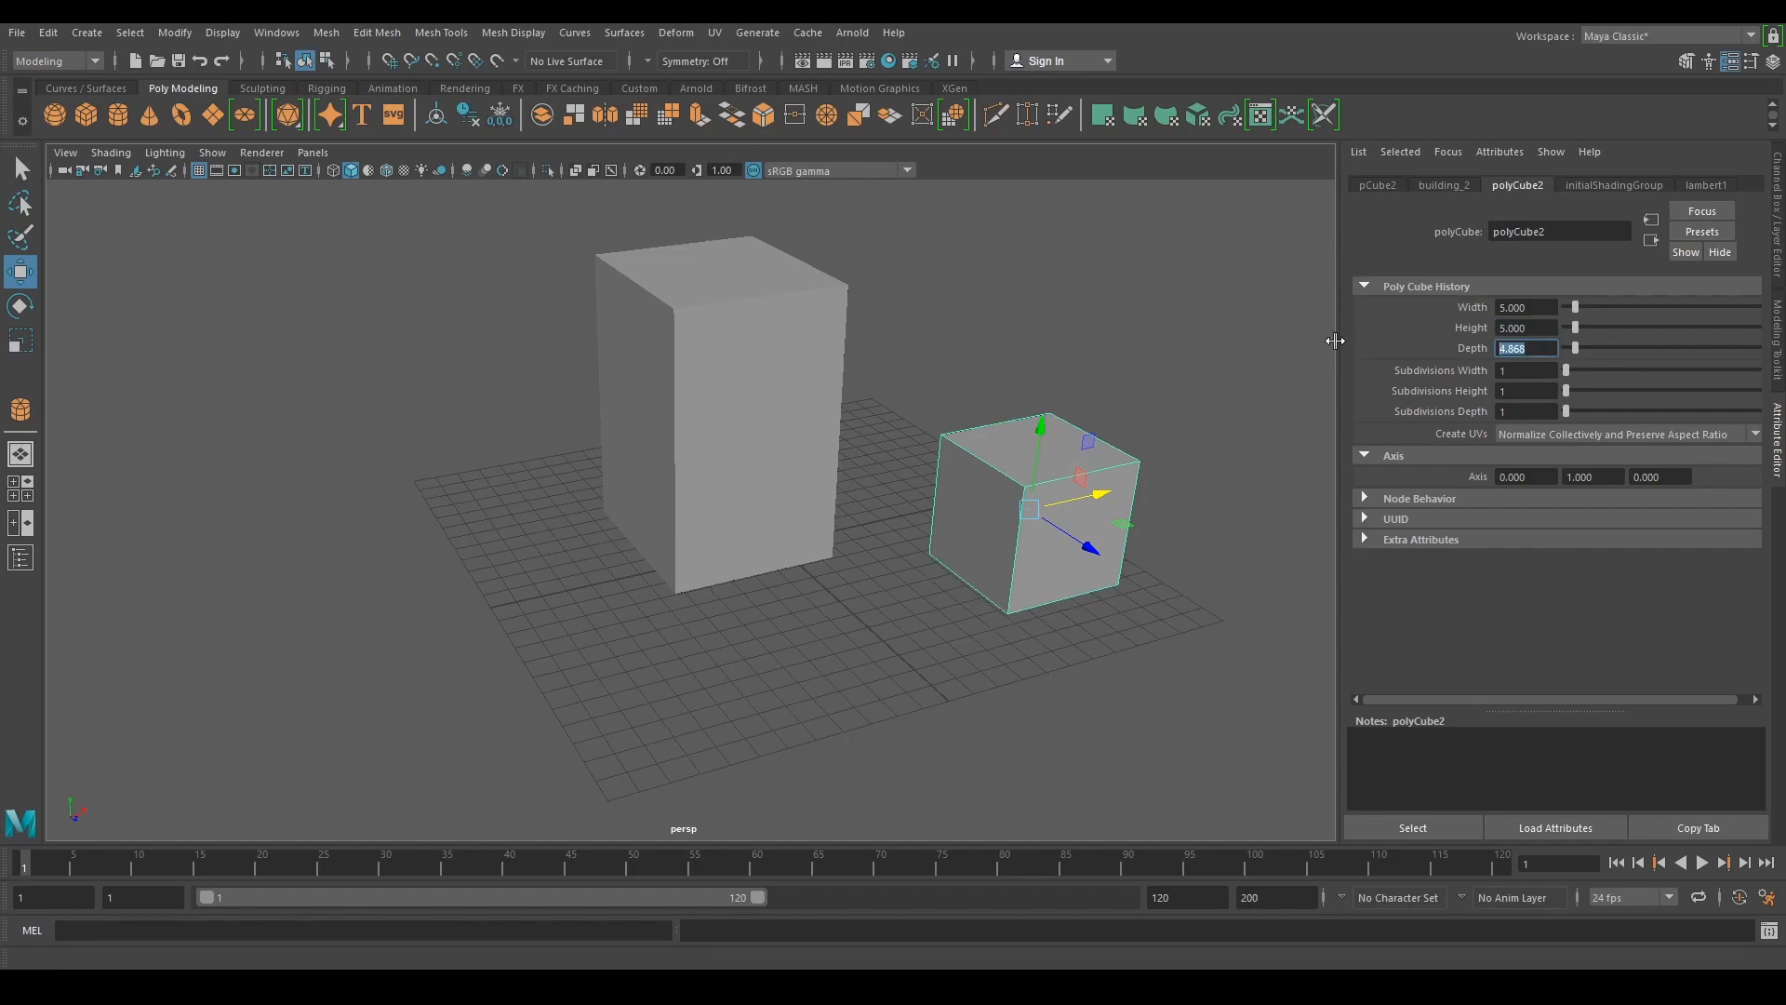
{"action": "type", "text": "5"}
{"action": "key", "text": "Return"}
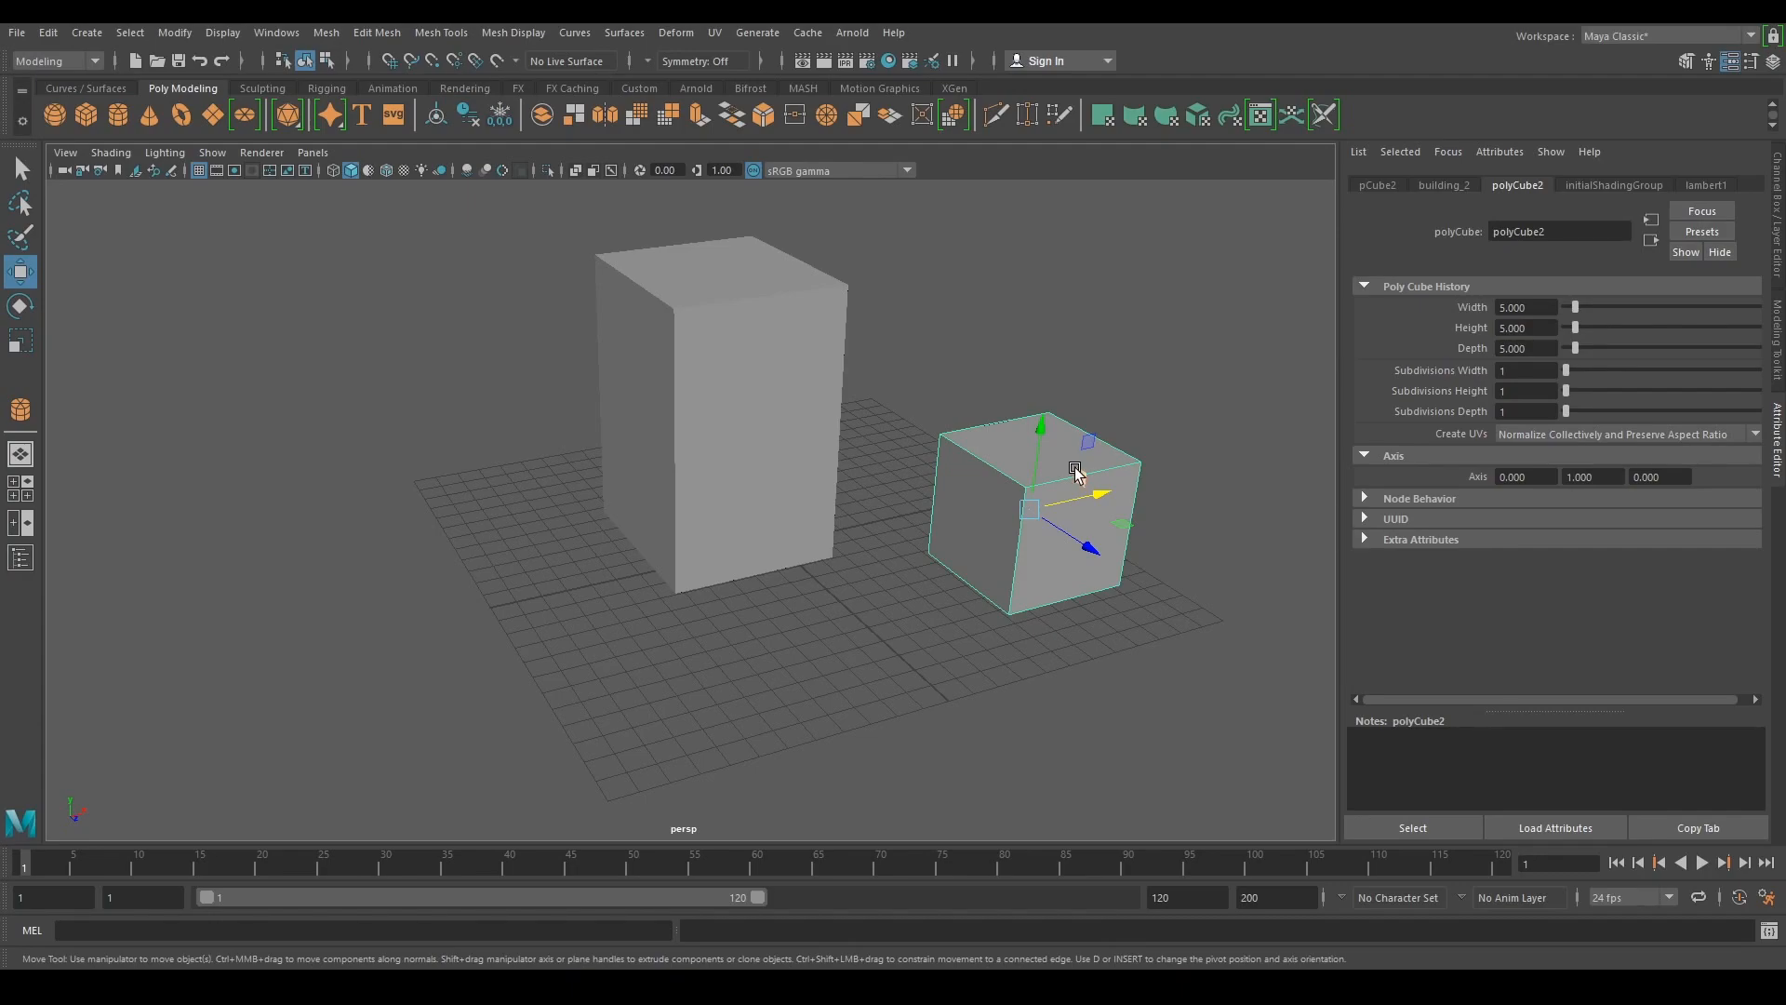
- Set the smaller box's Translate Y to 2.5 so that its base sits on the grid
{"action": "left_click_drag", "start_coordinate": [1100, 667], "coordinate": [980, 614], "text": "alt"}
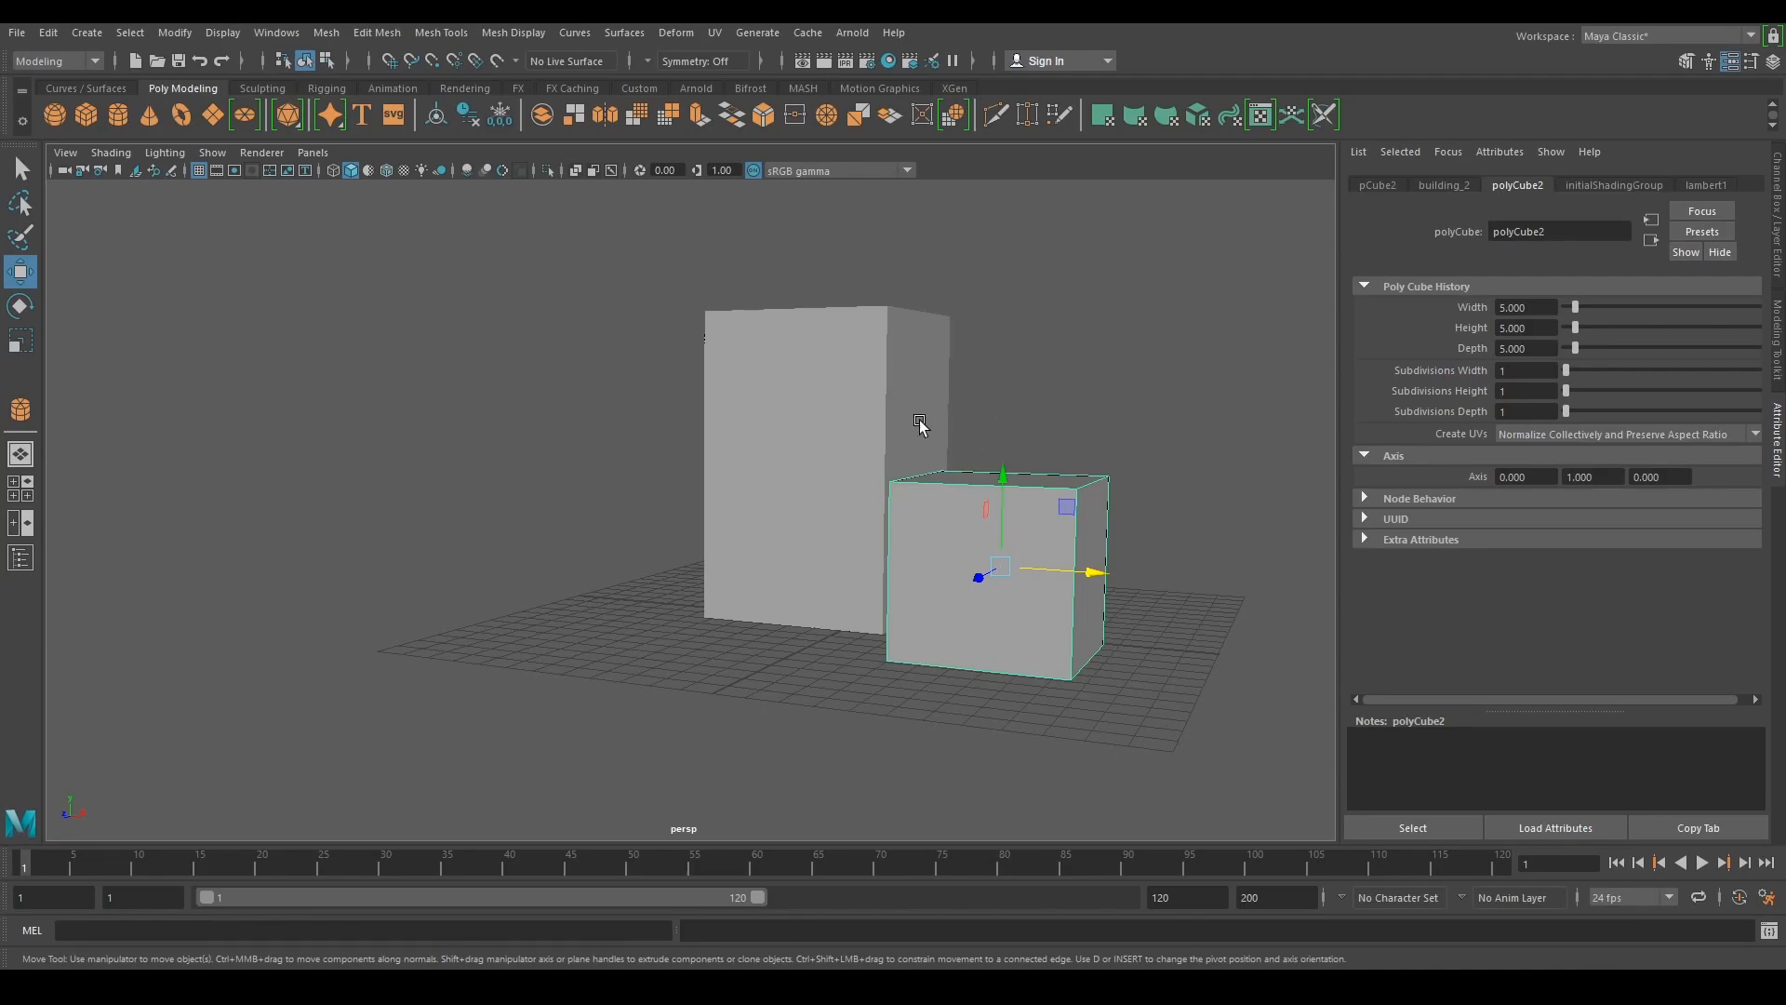
{"action": "left_click_drag", "start_coordinate": [1231, 549], "coordinate": [973, 646], "text": "alt"}
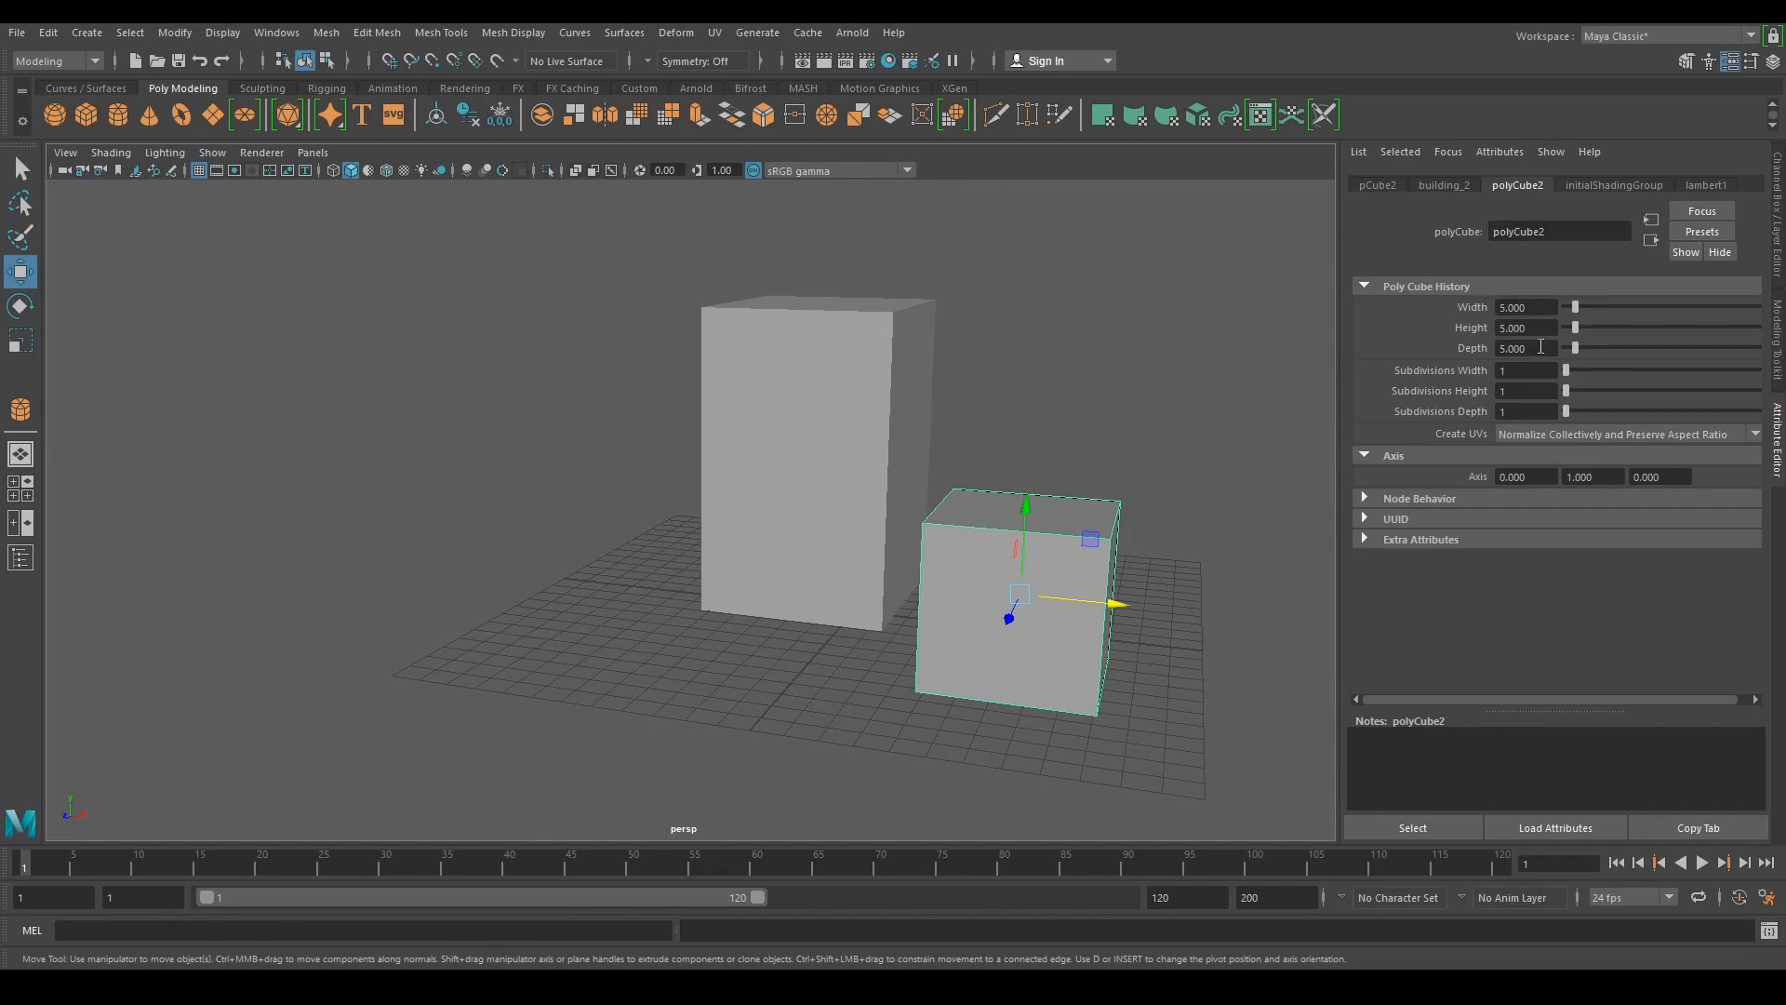
{"action": "left_click_drag", "start_coordinate": [990, 747], "coordinate": [1045, 506], "text": "alt"}
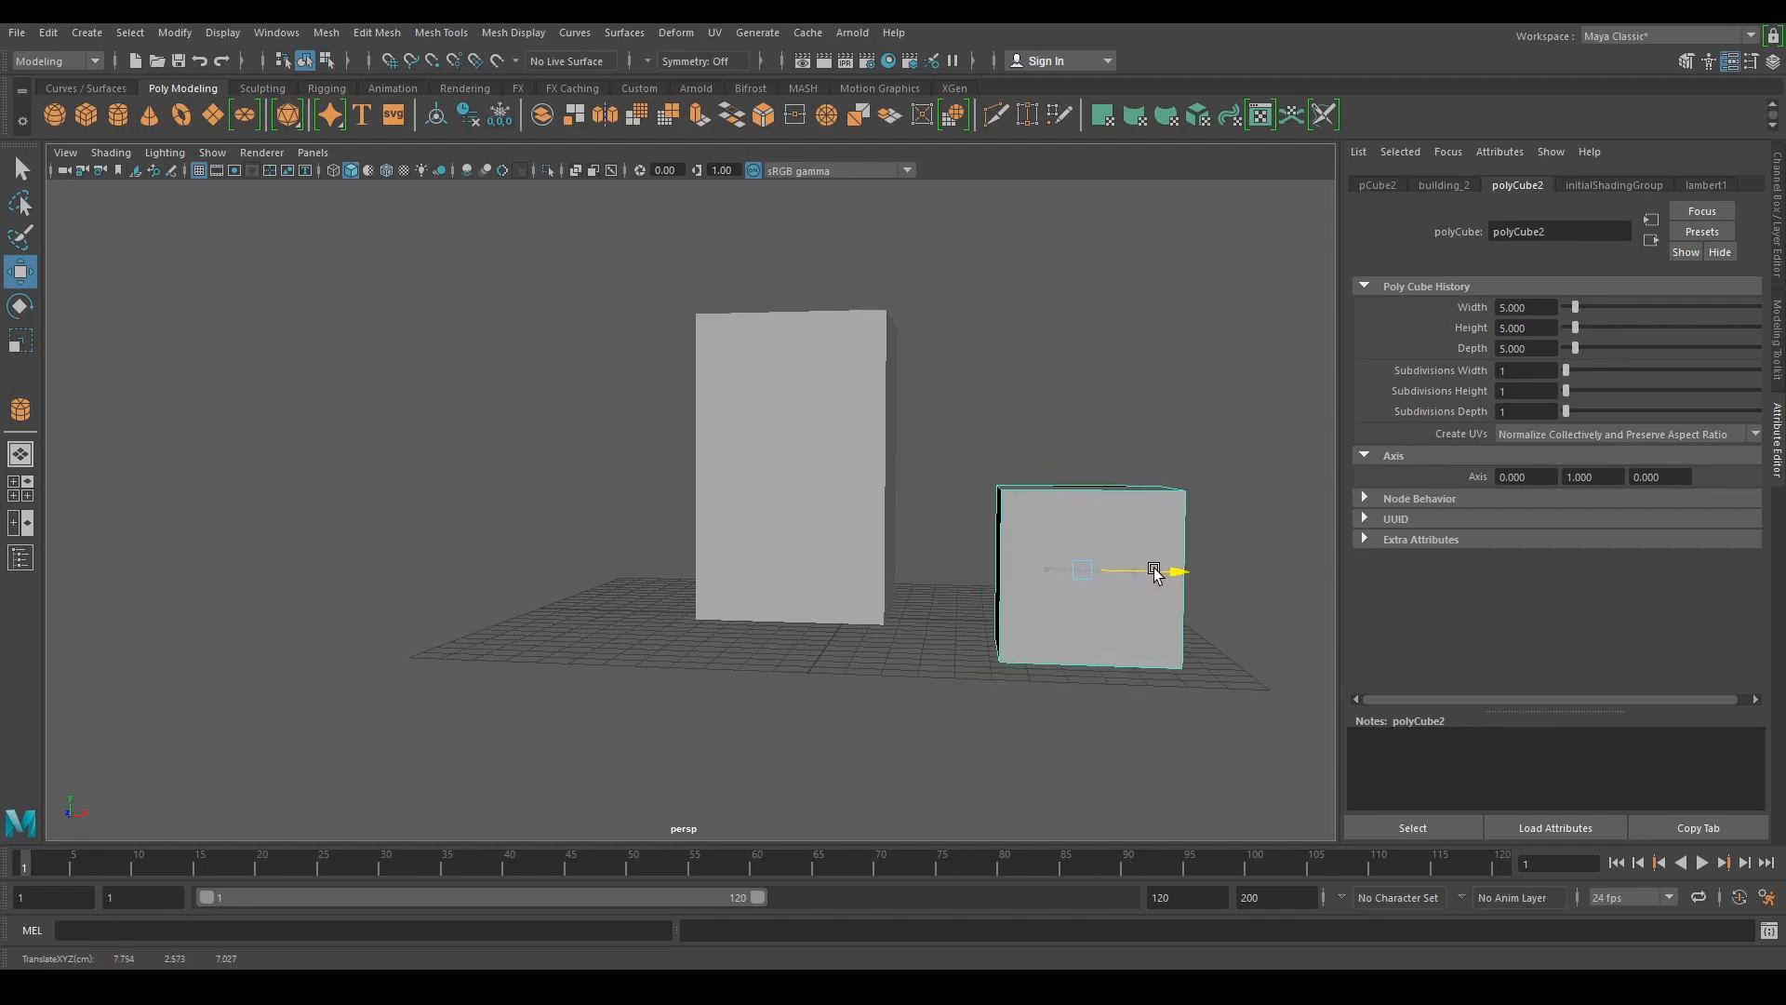
{"action": "left_click_drag", "start_coordinate": [1069, 738], "coordinate": [1130, 661], "text": "alt"}
{"action": "scroll", "coordinate": [763, 479], "scroll_direction": "down", "scroll_amount": 5}
{"action": "scroll", "coordinate": [734, 519], "scroll_direction": "up", "scroll_amount": 5}
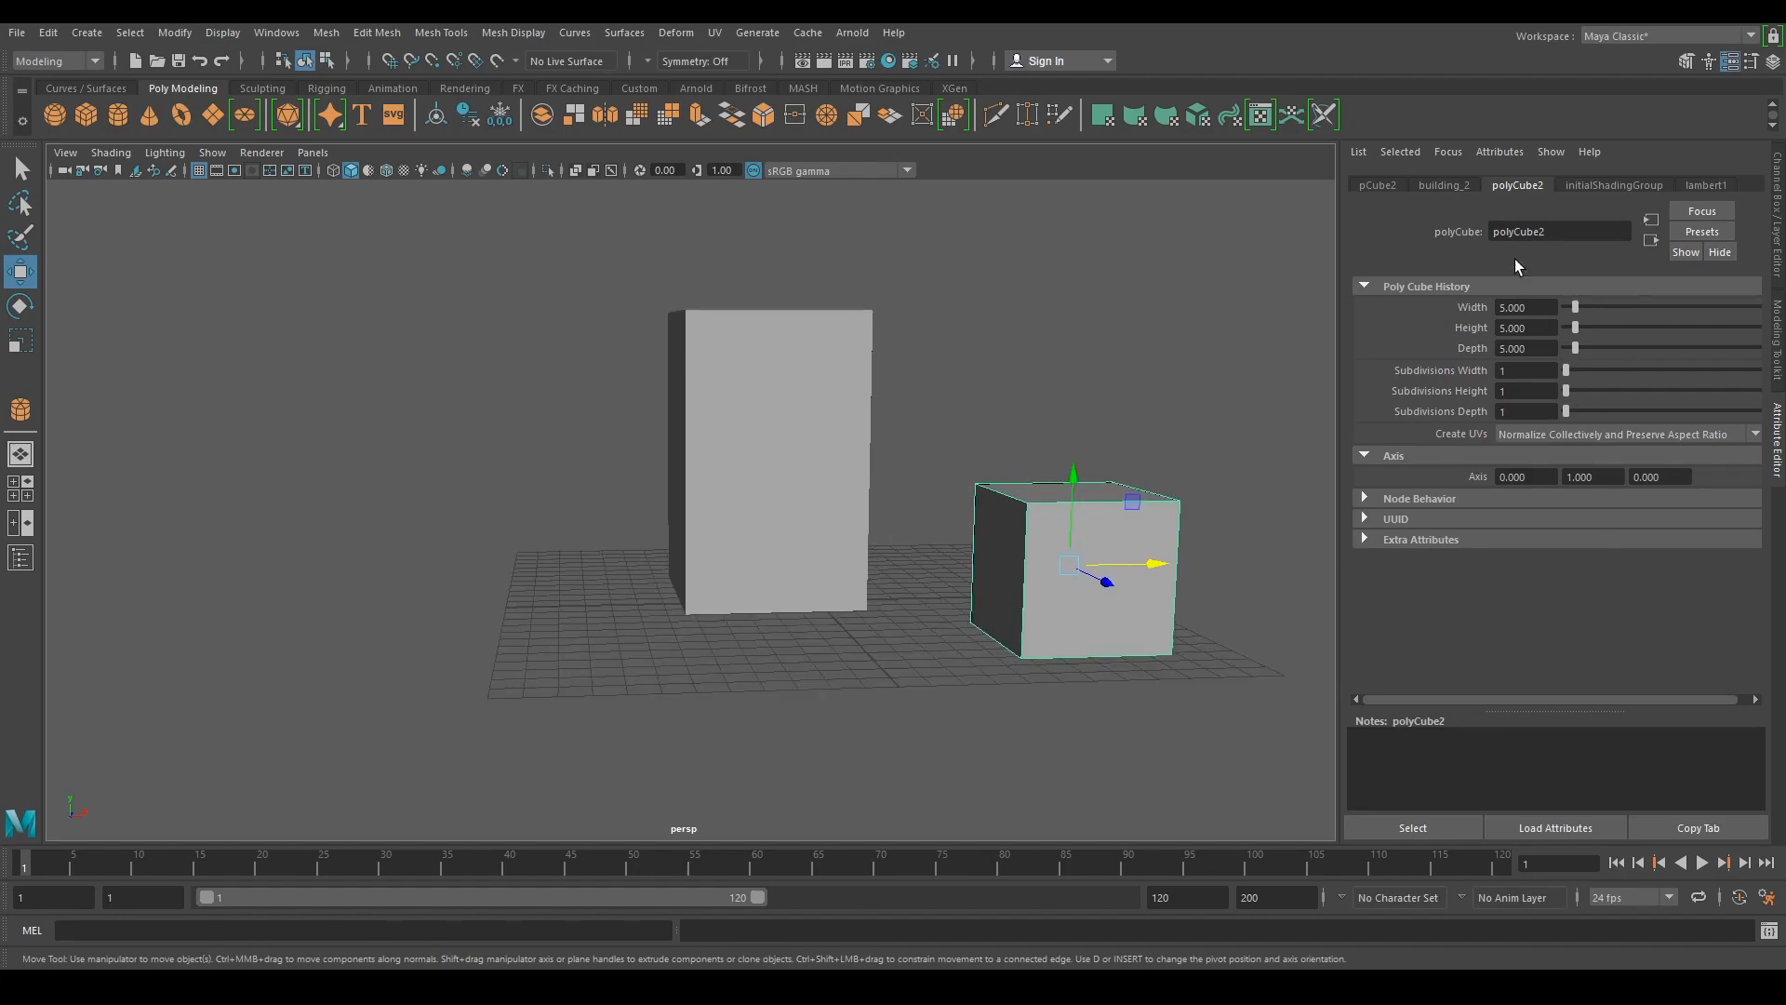
{"action": "left_click", "coordinate": [1378, 186]}
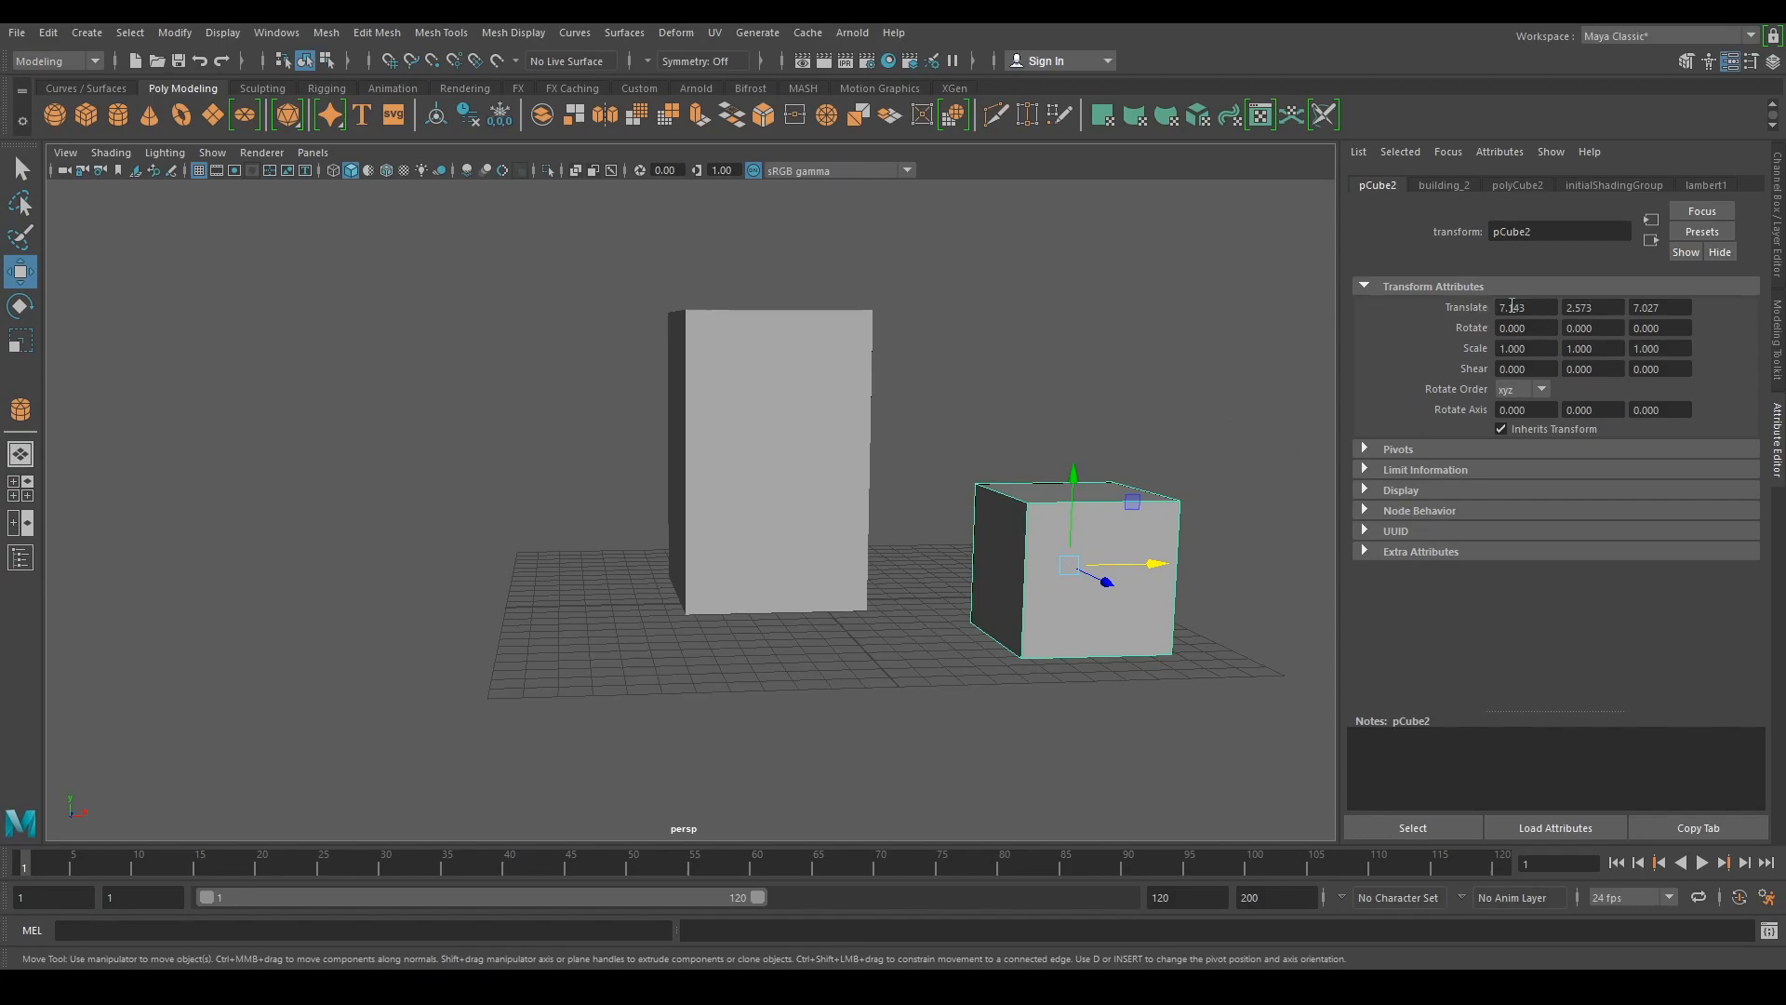
{"action": "left_click", "coordinate": [1618, 313]}
{"action": "type", "text": "2.5"}
{"action": "key", "text": "Return"}
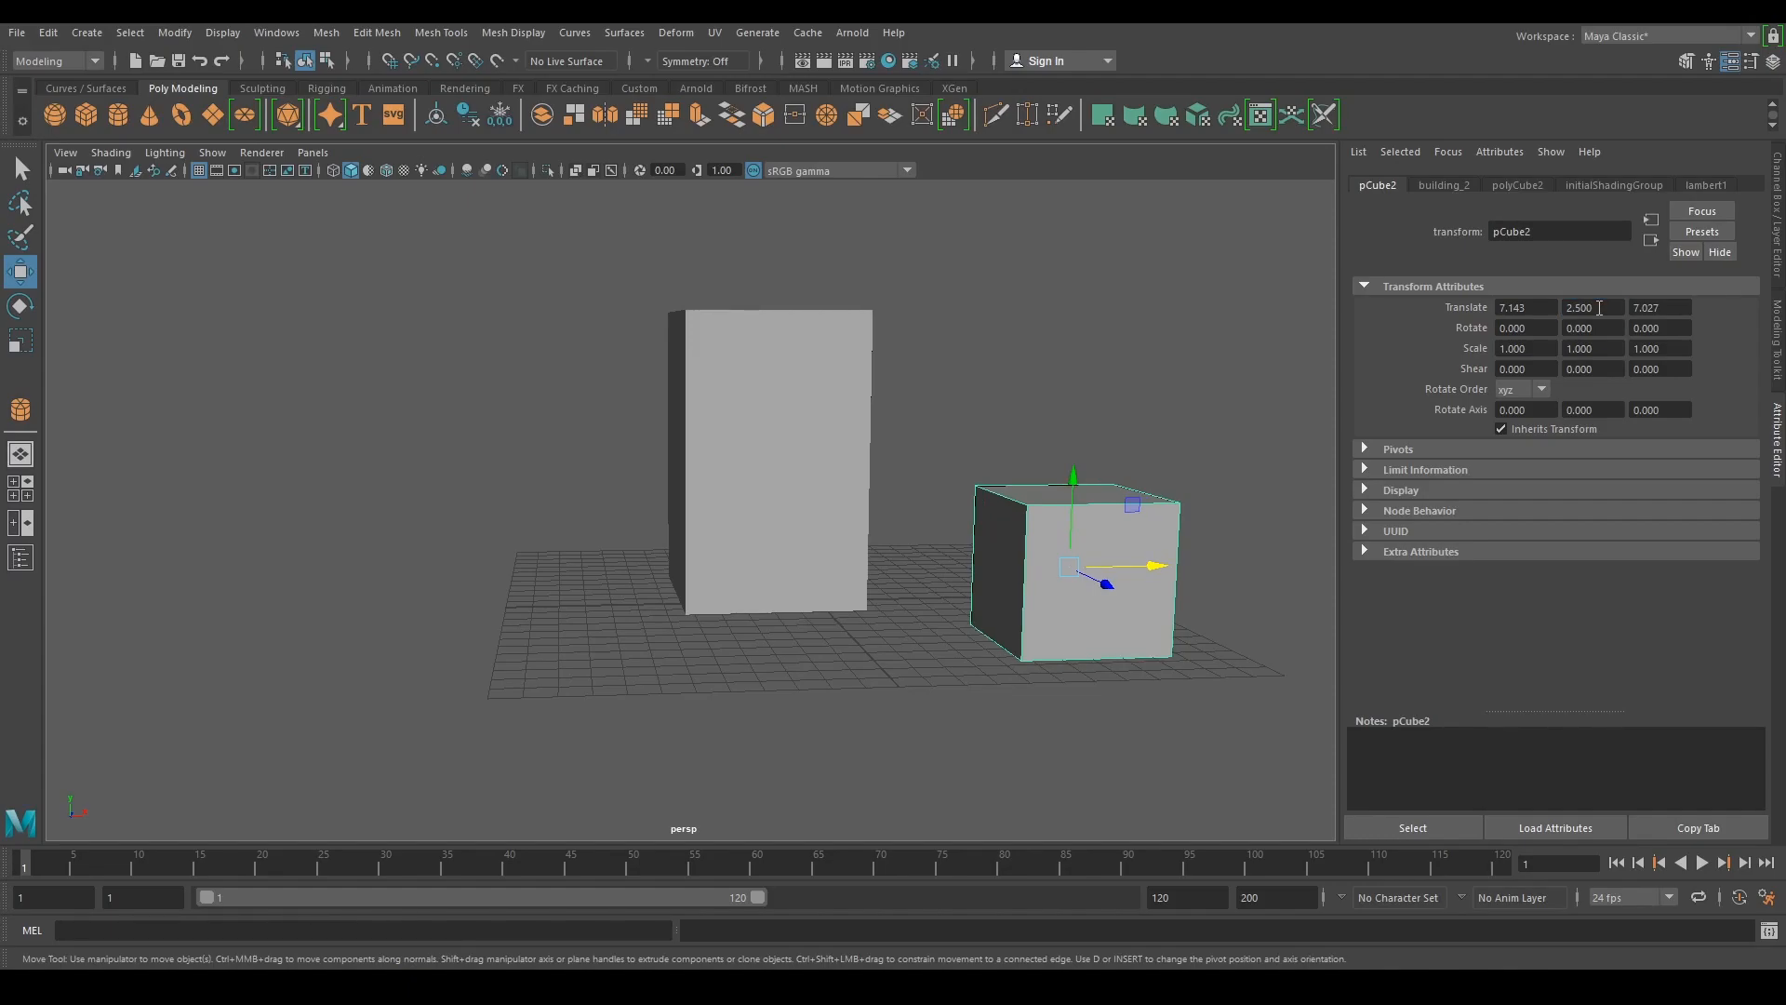
- Delete the tall box
{"action": "left_click_drag", "start_coordinate": [1017, 701], "coordinate": [709, 644], "text": "alt"}
{"action": "left_click", "coordinate": [801, 442]}
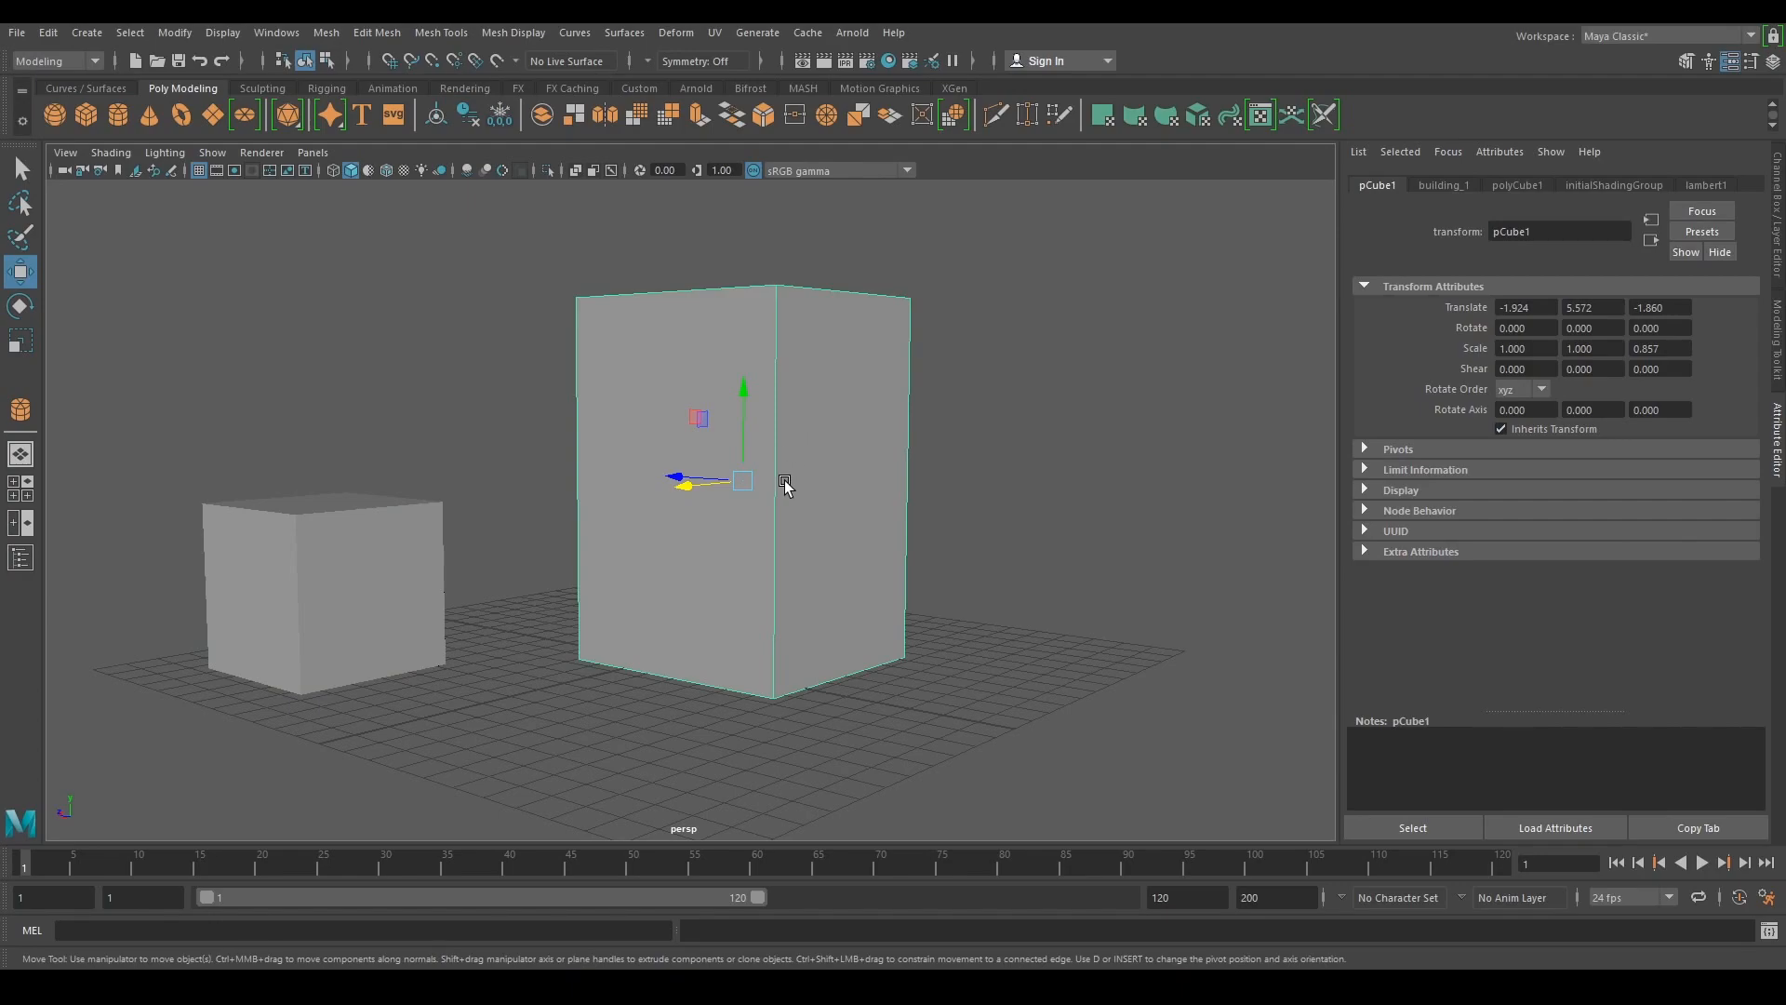
{"action": "key", "text": "Delete"}
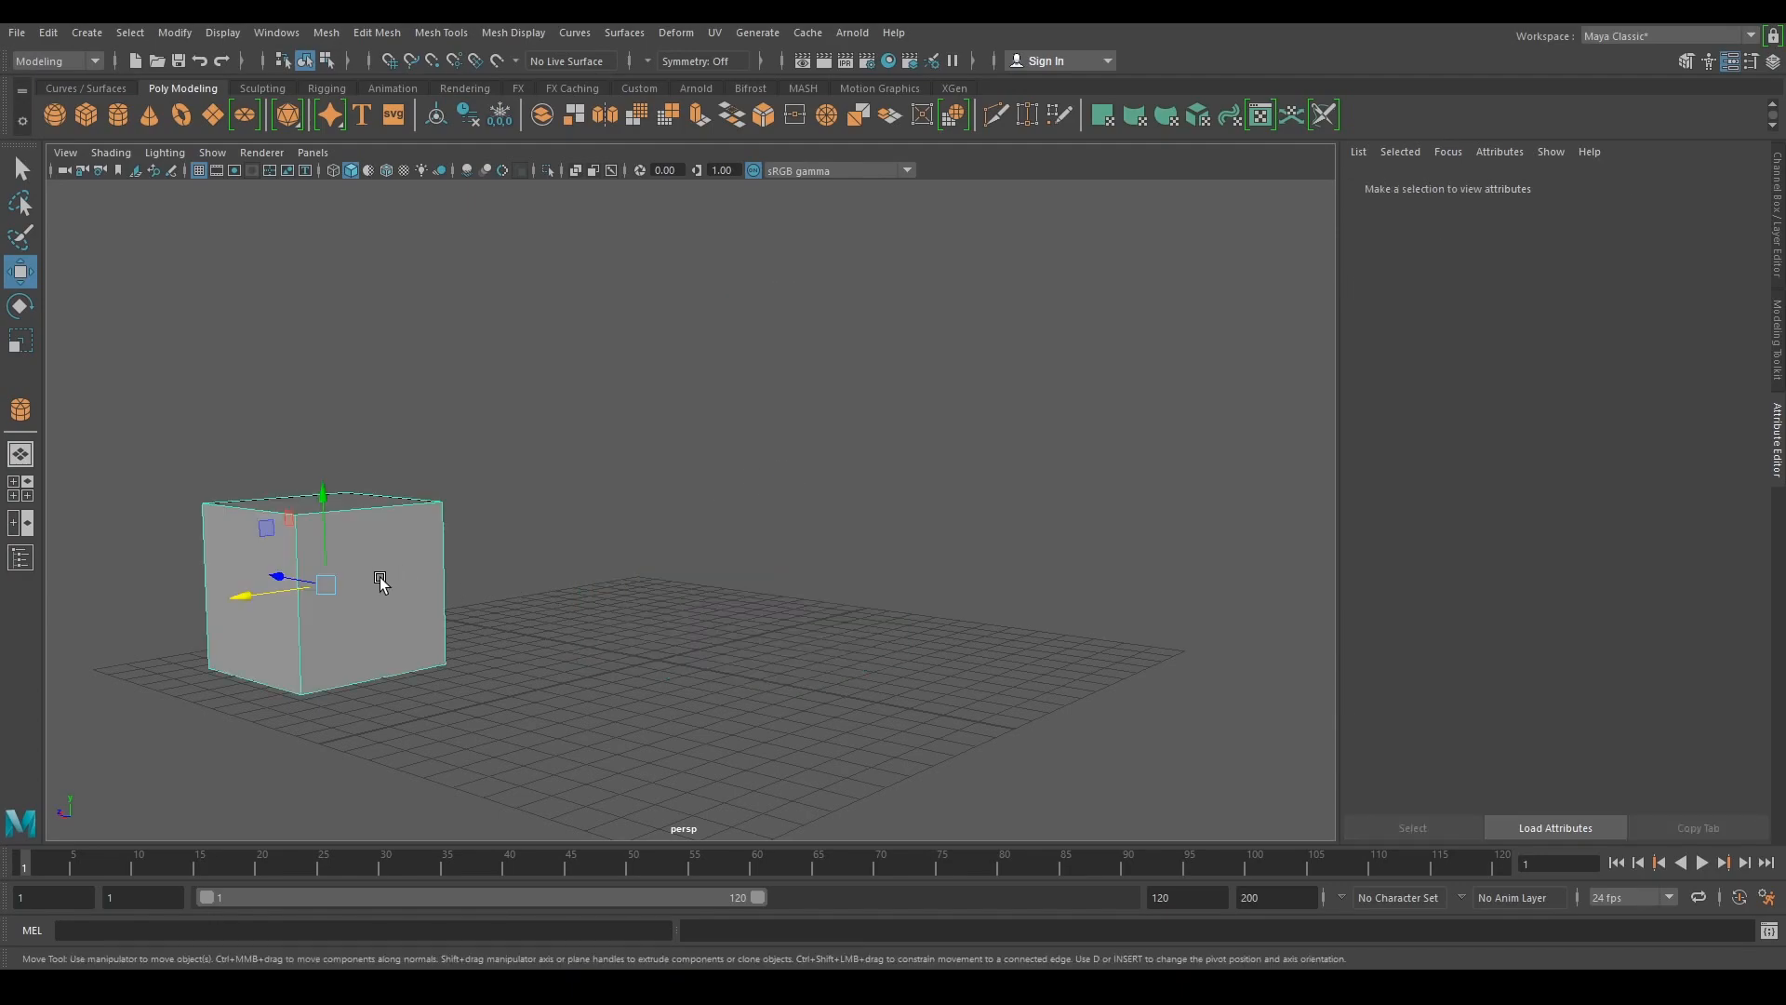
- Center the remaining cube on the grid by setting its Translate X and Translate Z to 0
{"action": "left_click", "coordinate": [379, 578]}
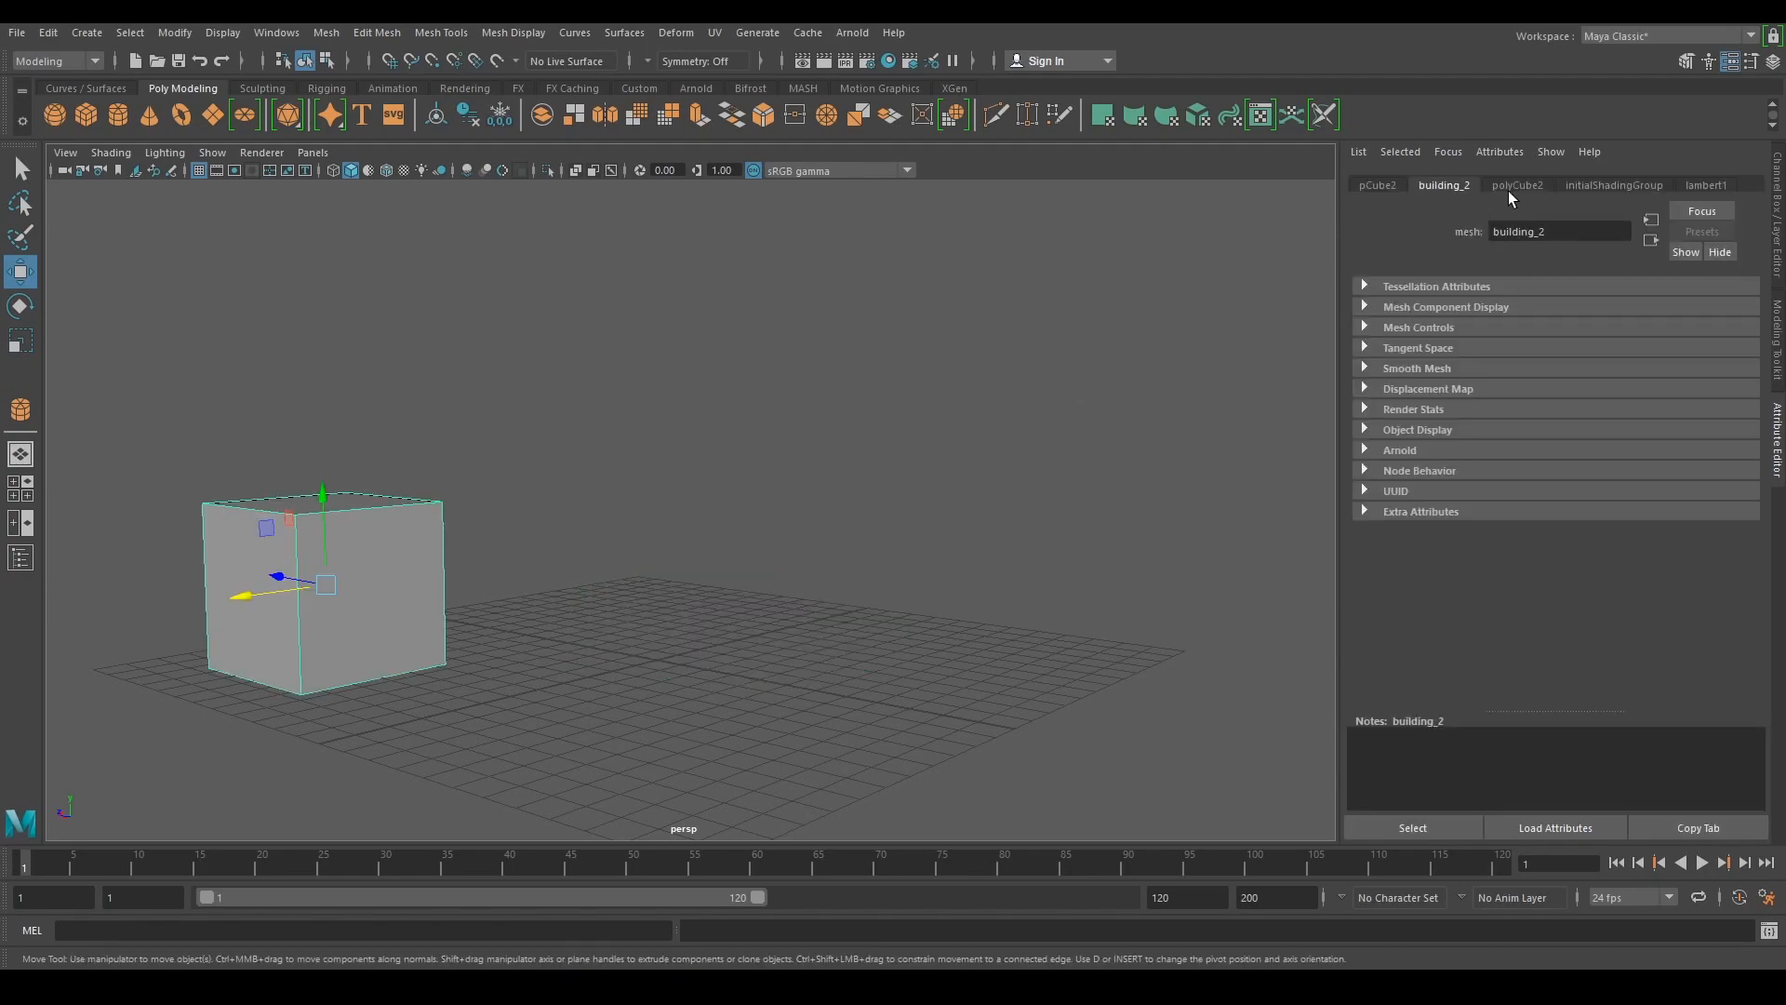
{"action": "left_click", "coordinate": [1377, 185]}
{"action": "double_click", "coordinate": [1526, 308]}
{"action": "type", "text": "0"}
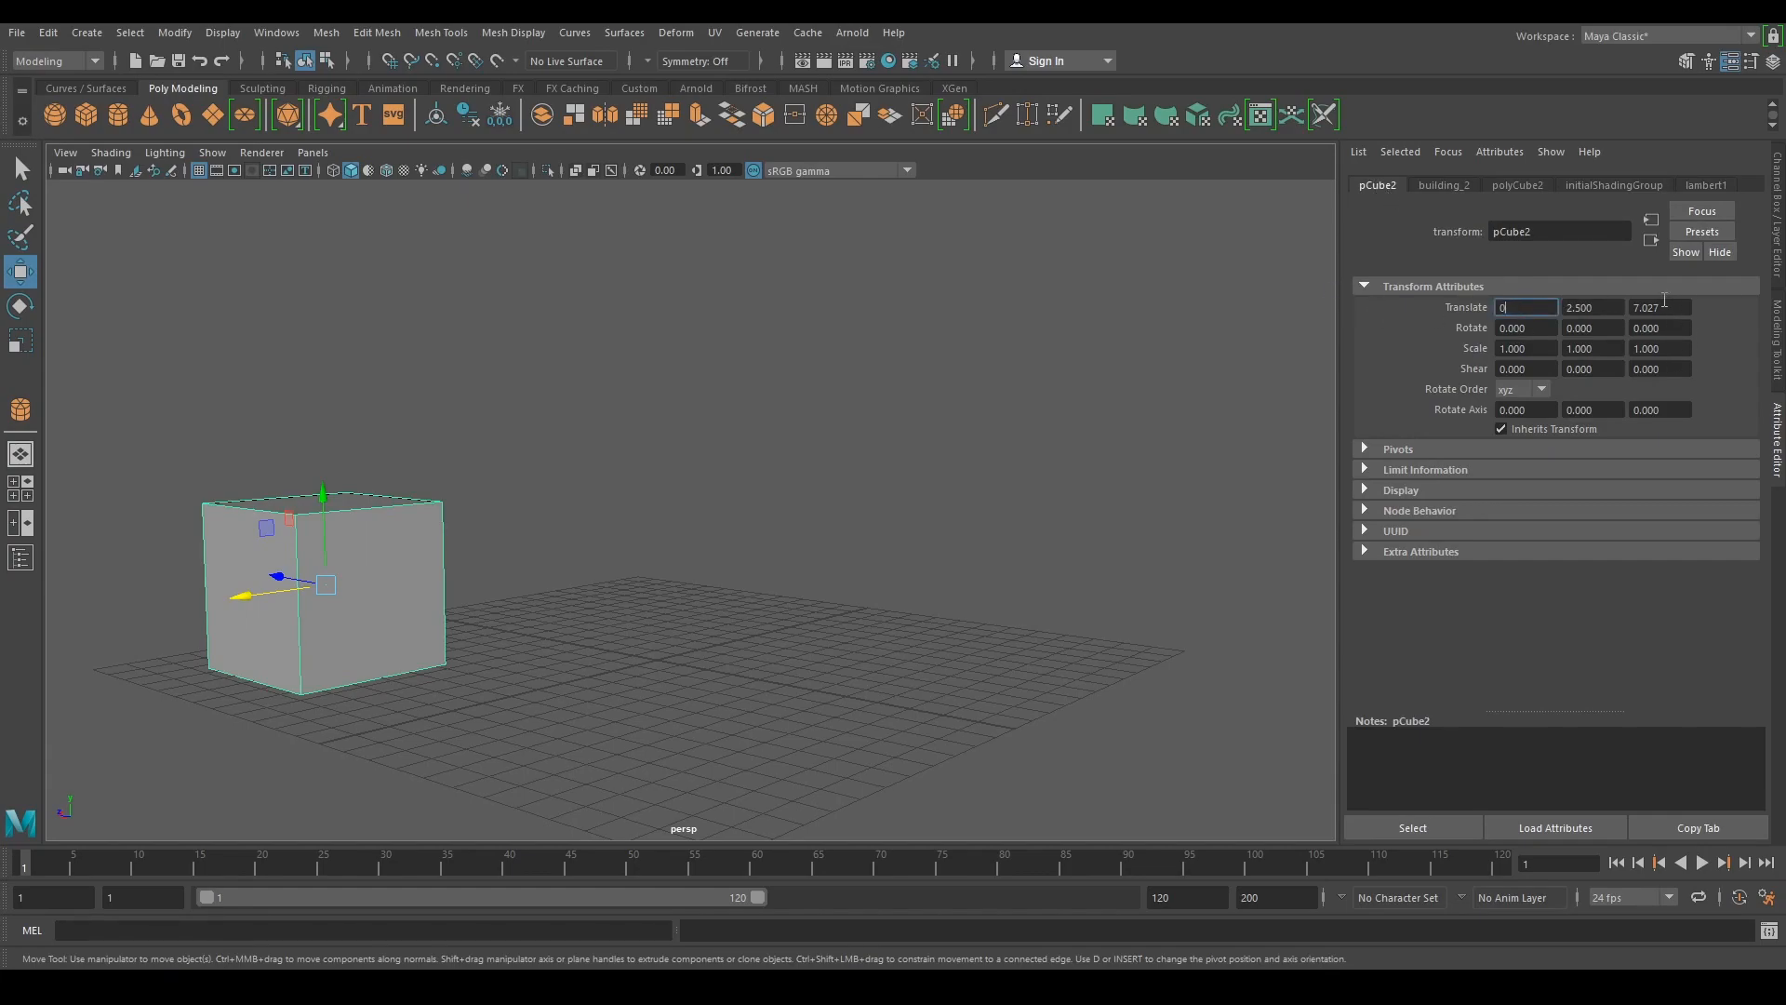
{"action": "double_click", "coordinate": [1661, 307]}
{"action": "type", "text": "0"}
{"action": "key", "text": "Return"}
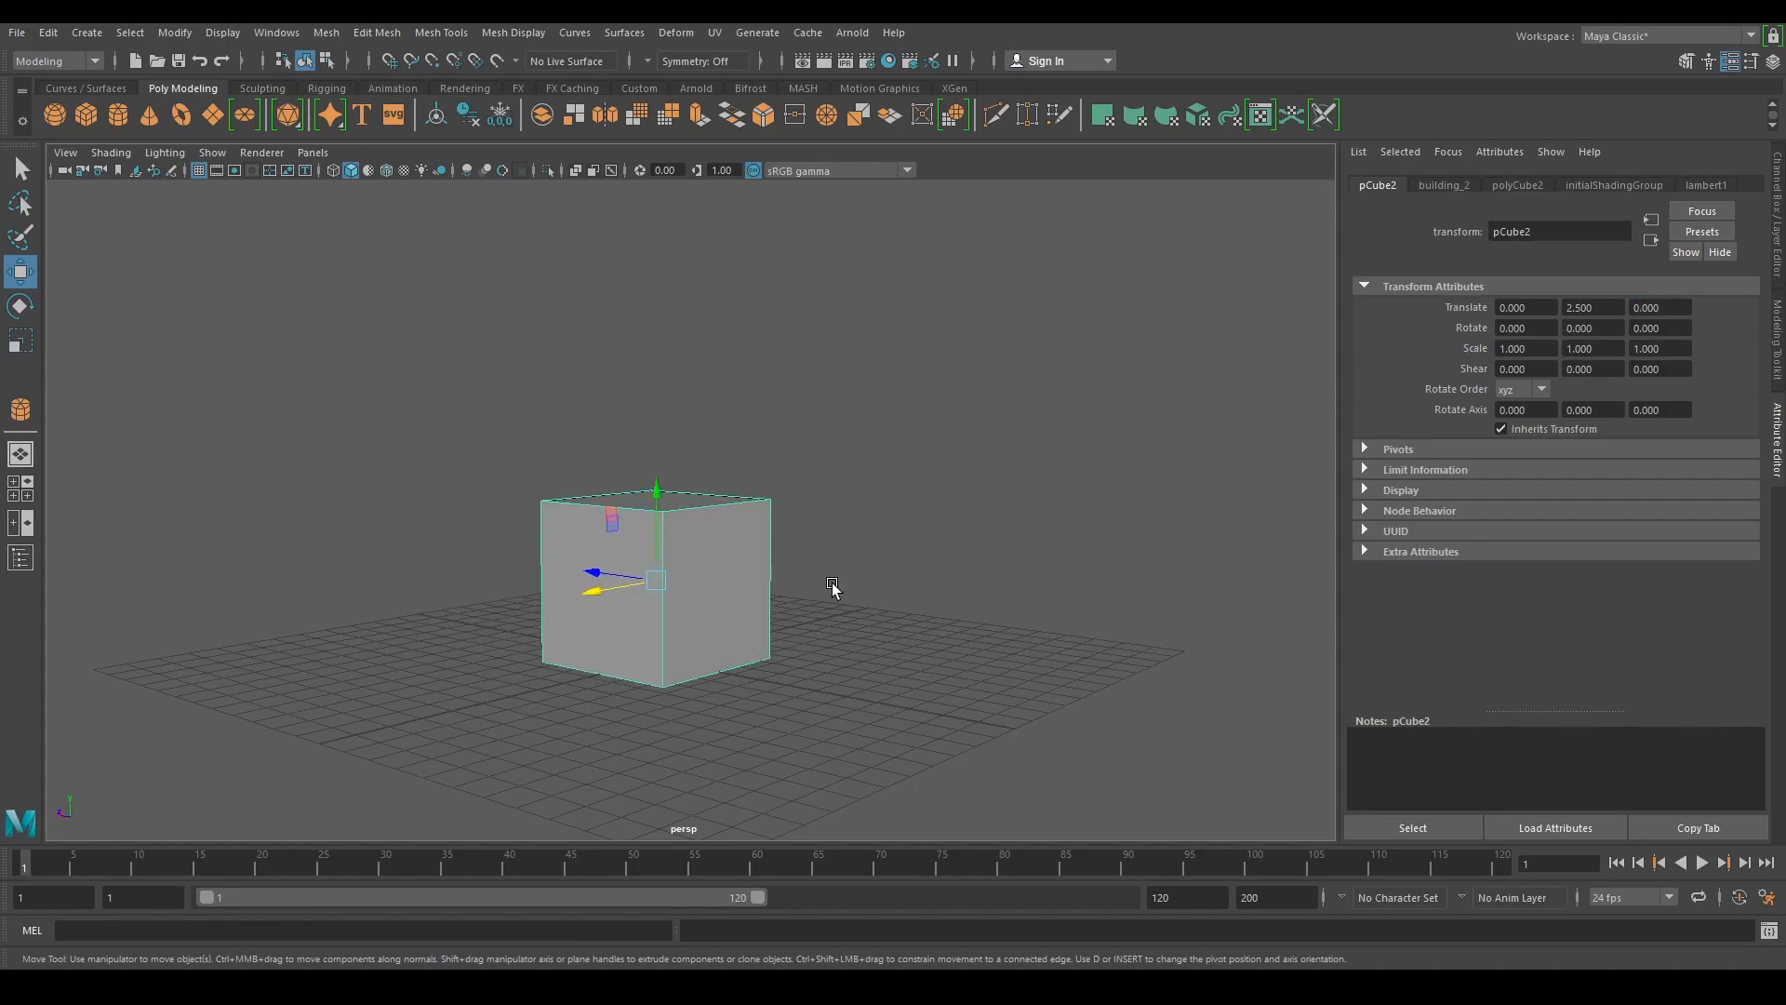
- Set the cube's Translate Z to 2.5 to shift it half its depth along that axis
{"action": "left_click_drag", "start_coordinate": [785, 754], "coordinate": [748, 700], "text": "alt"}
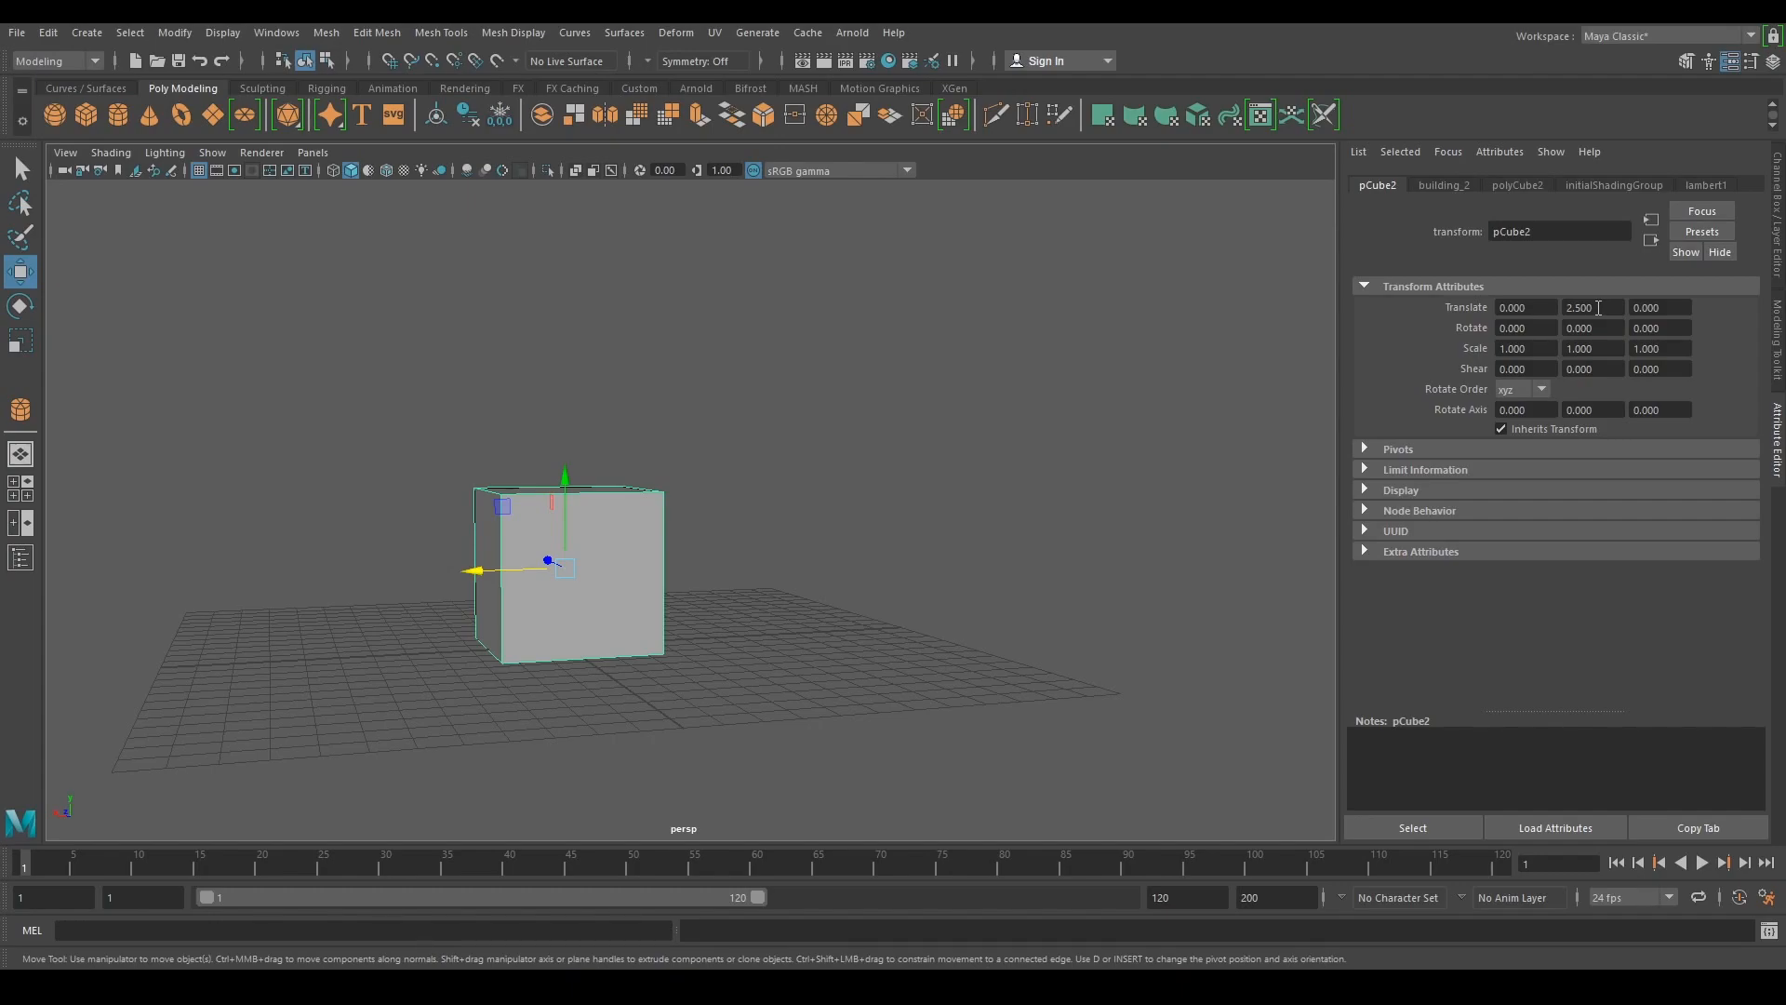
{"action": "left_click", "coordinate": [1526, 306]}
{"action": "left_click", "coordinate": [1594, 308]}
{"action": "left_click", "coordinate": [1681, 308]}
{"action": "left_click_drag", "start_coordinate": [832, 548], "coordinate": [897, 566], "text": "alt"}
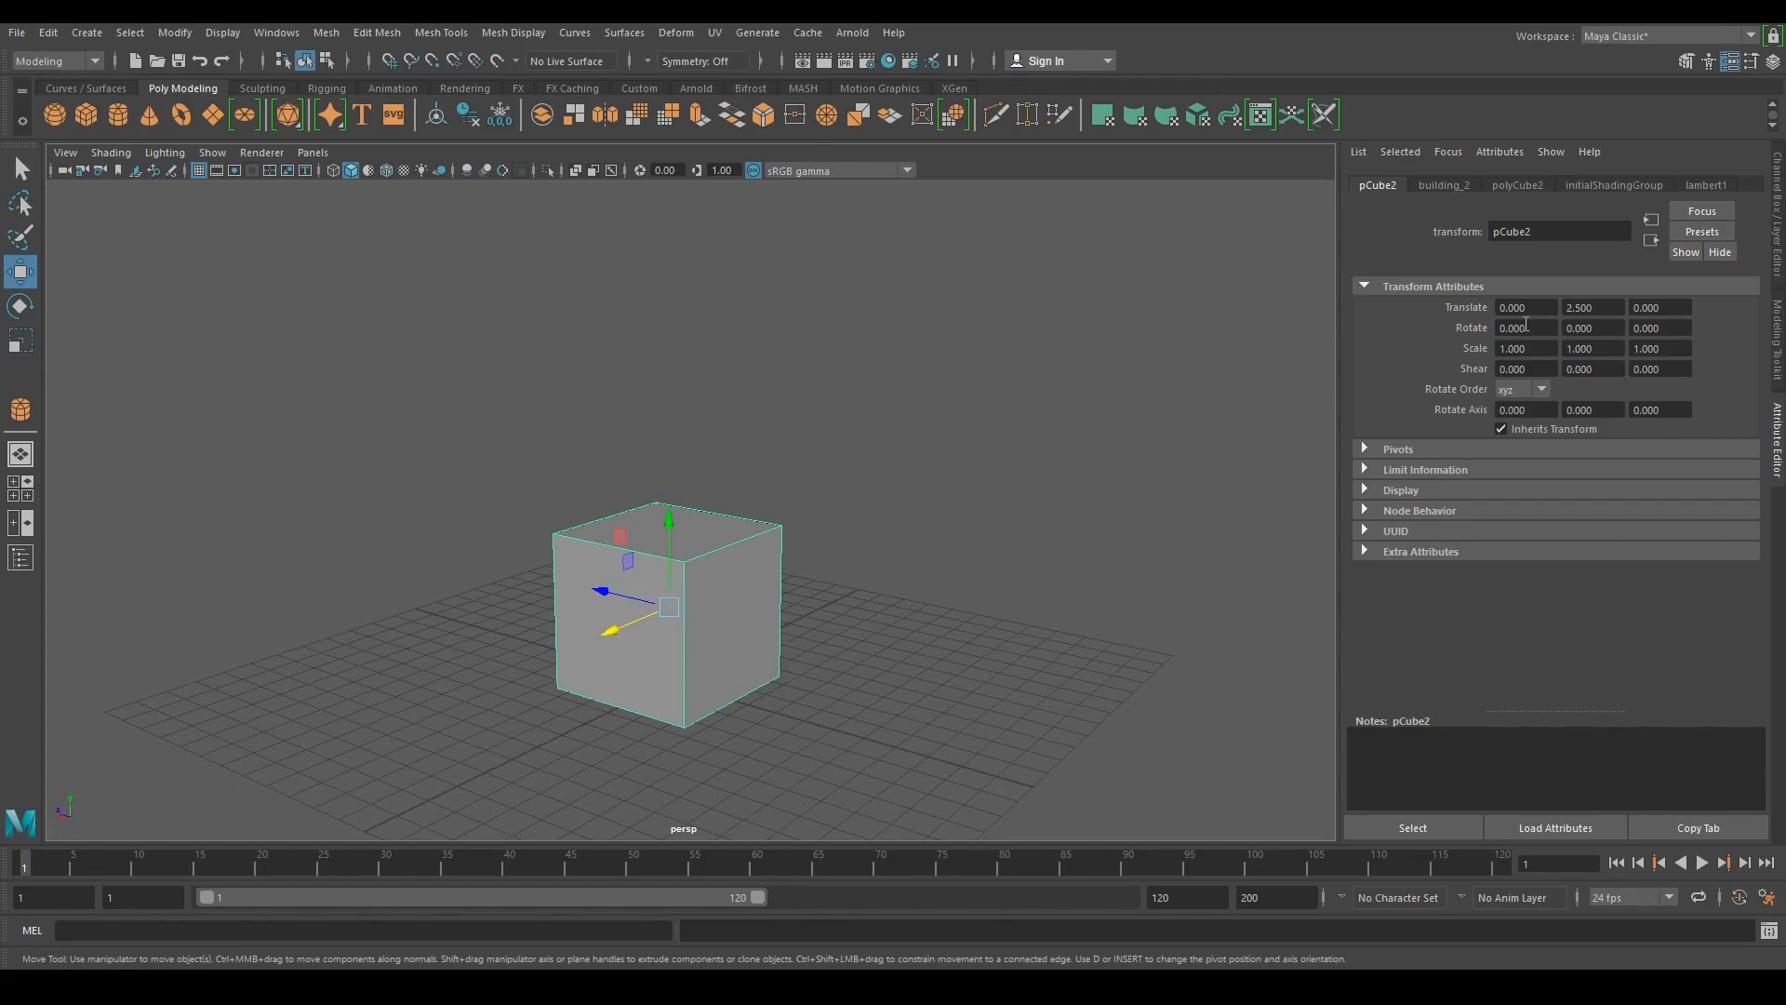
{"action": "left_click", "coordinate": [1665, 311]}
{"action": "type", "text": "2.5"}
{"action": "key", "text": "Return"}
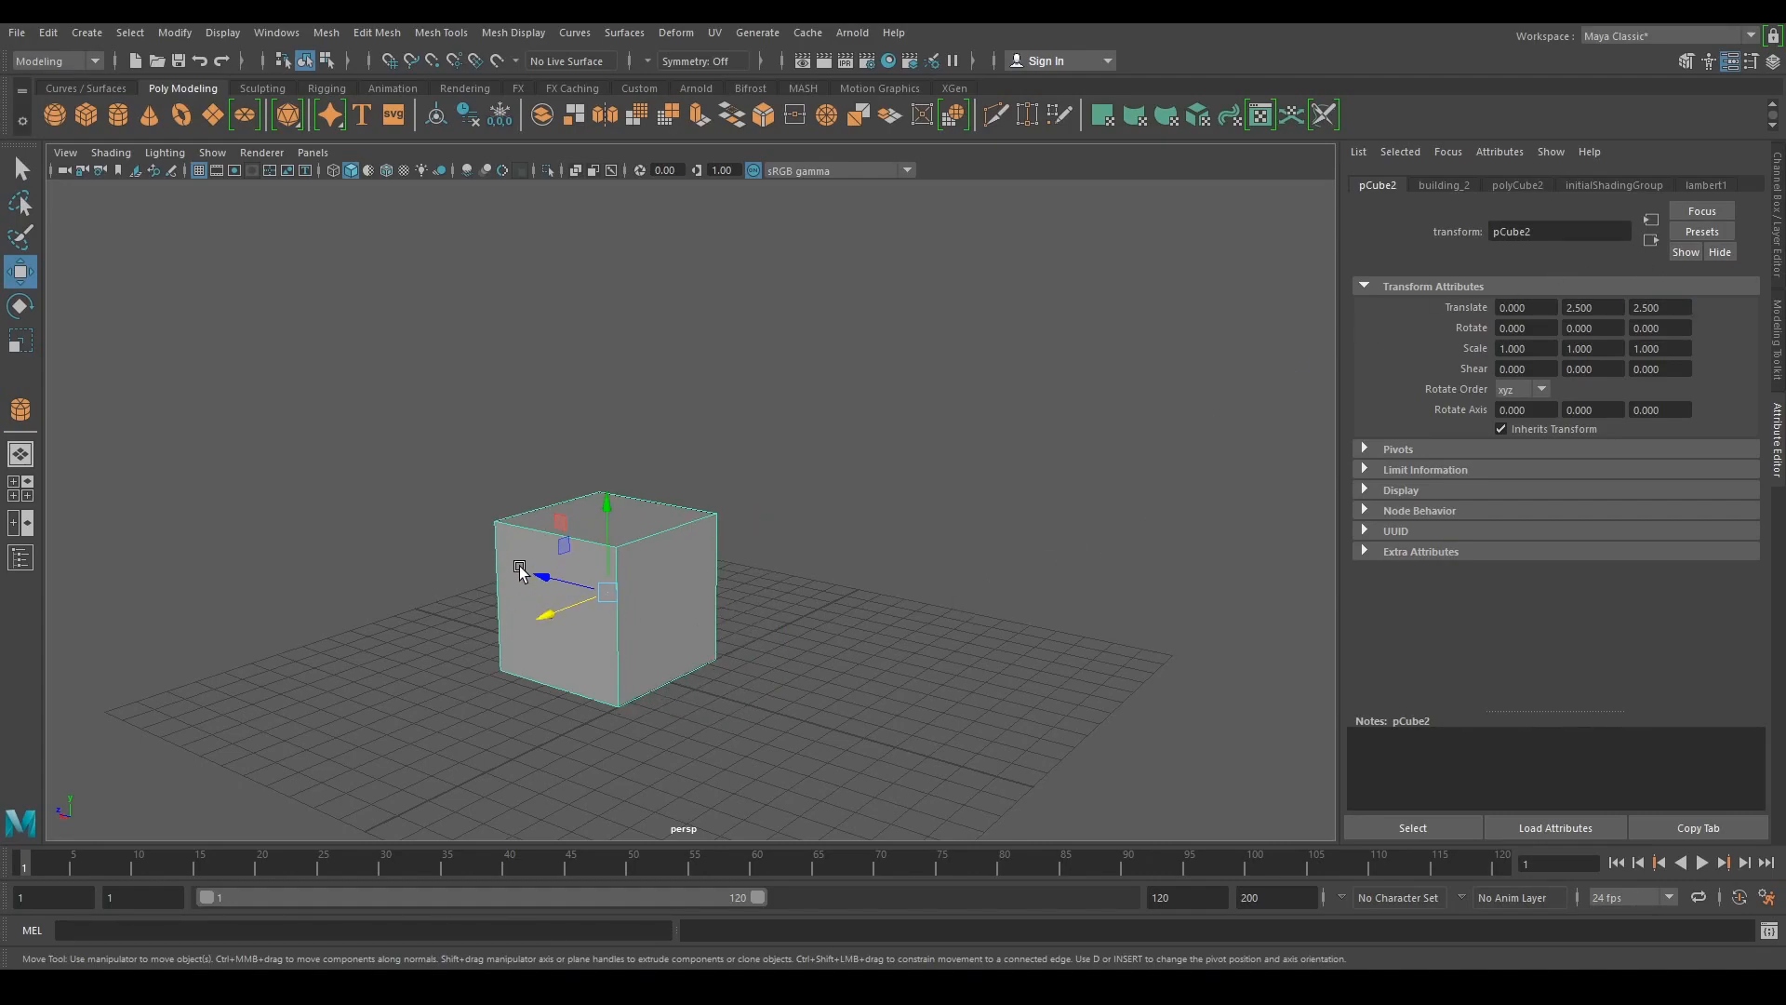
- Set the cube's Translate Z to -2.5 to place it on the opposite side of the grid's center
{"action": "left_click", "coordinate": [1636, 308]}
{"action": "type", "text": "-"}
{"action": "key", "text": "Return"}
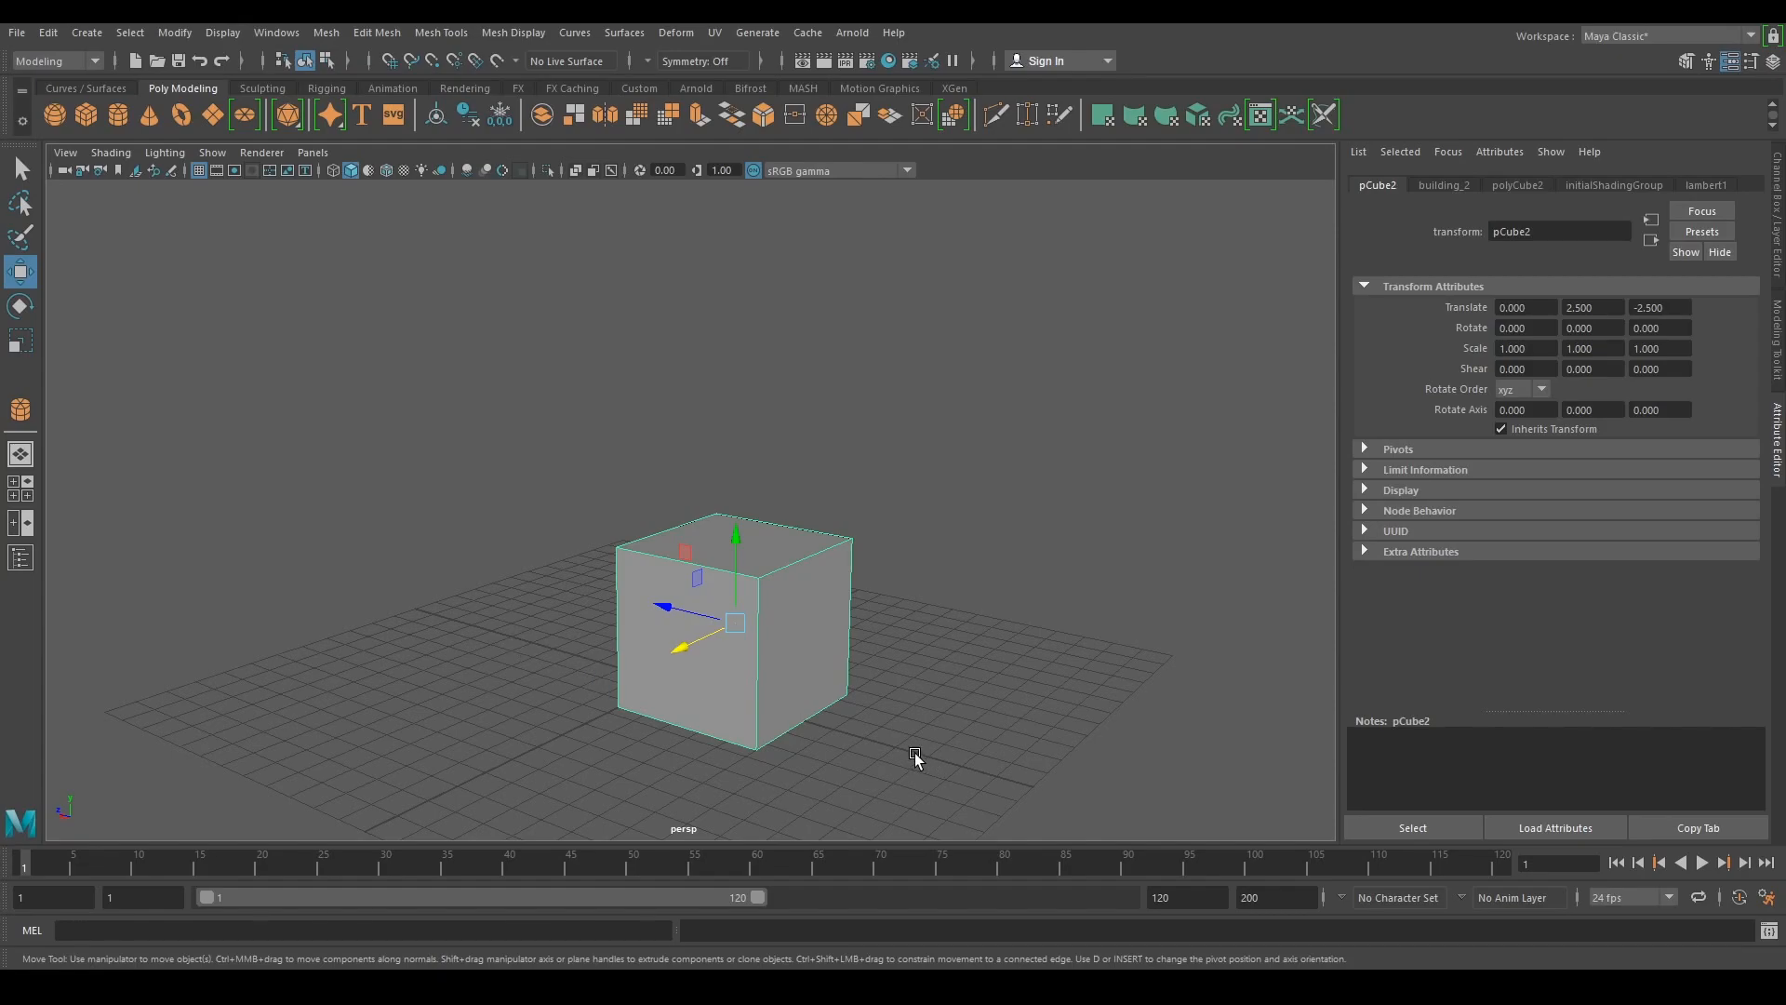
{"action": "left_click_drag", "start_coordinate": [644, 667], "coordinate": [688, 666], "text": "alt"}
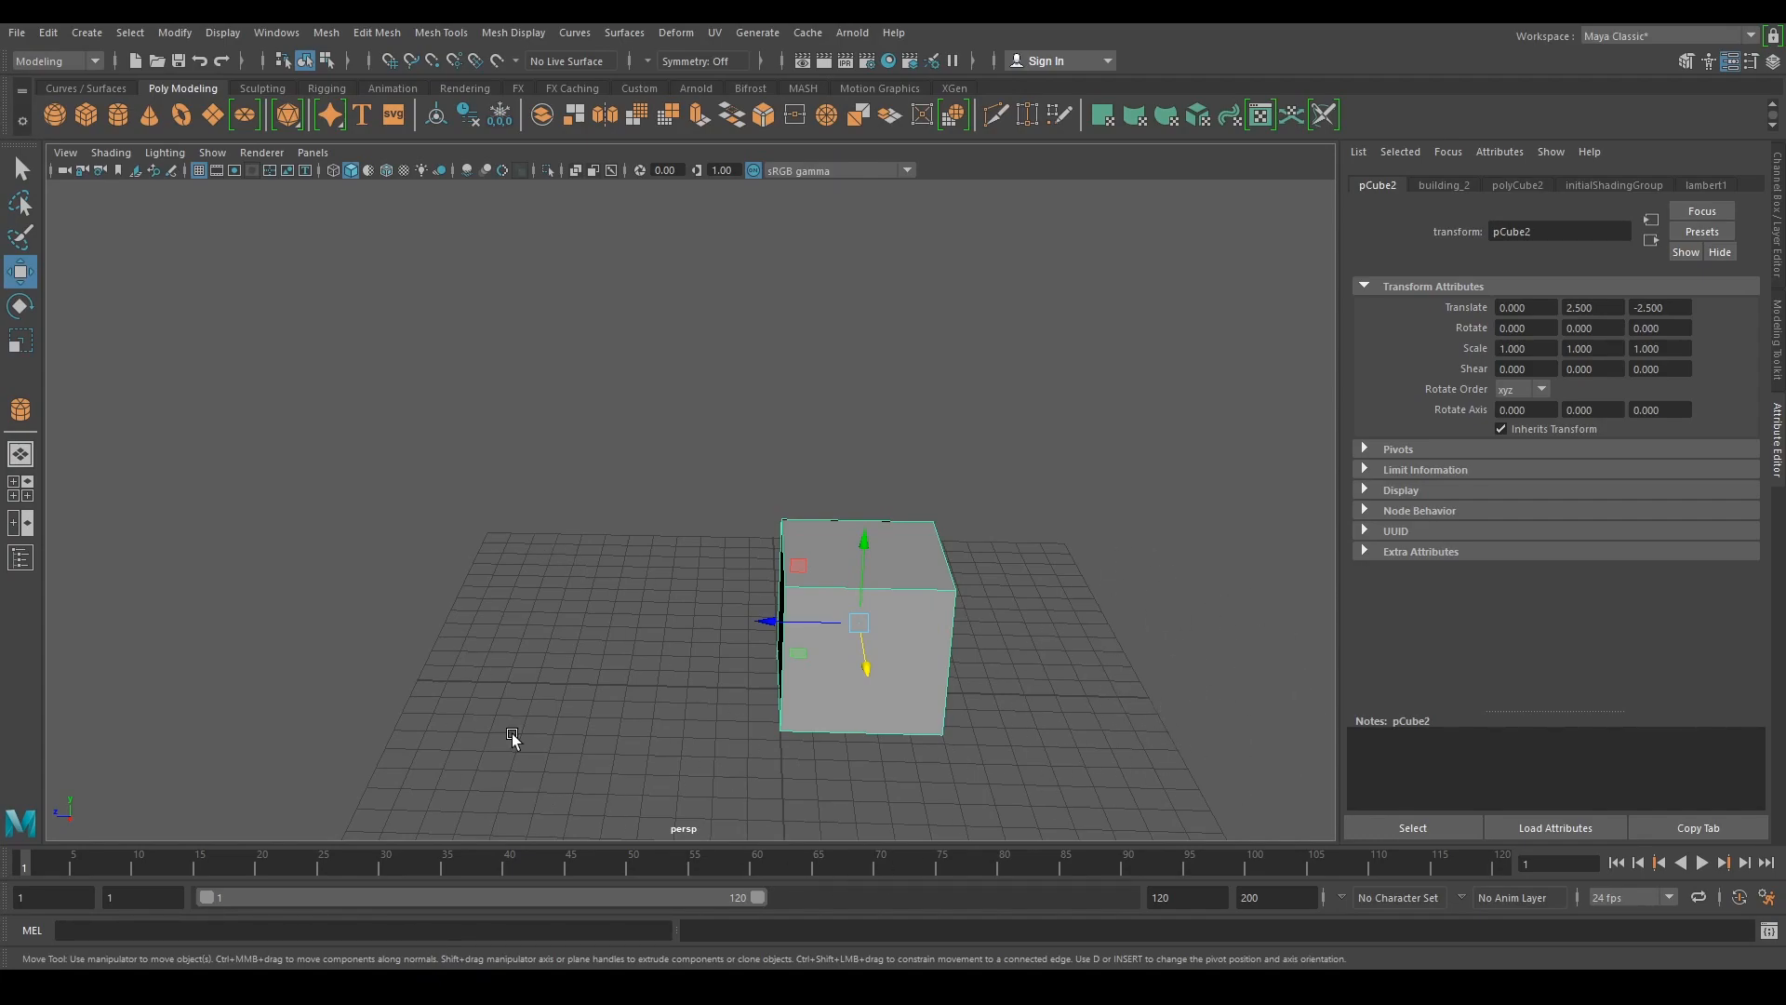
- Set the cube's Translate Z to 0 to return it to the center of the grid
{"action": "left_click_drag", "start_coordinate": [1085, 694], "coordinate": [913, 719], "text": "alt"}
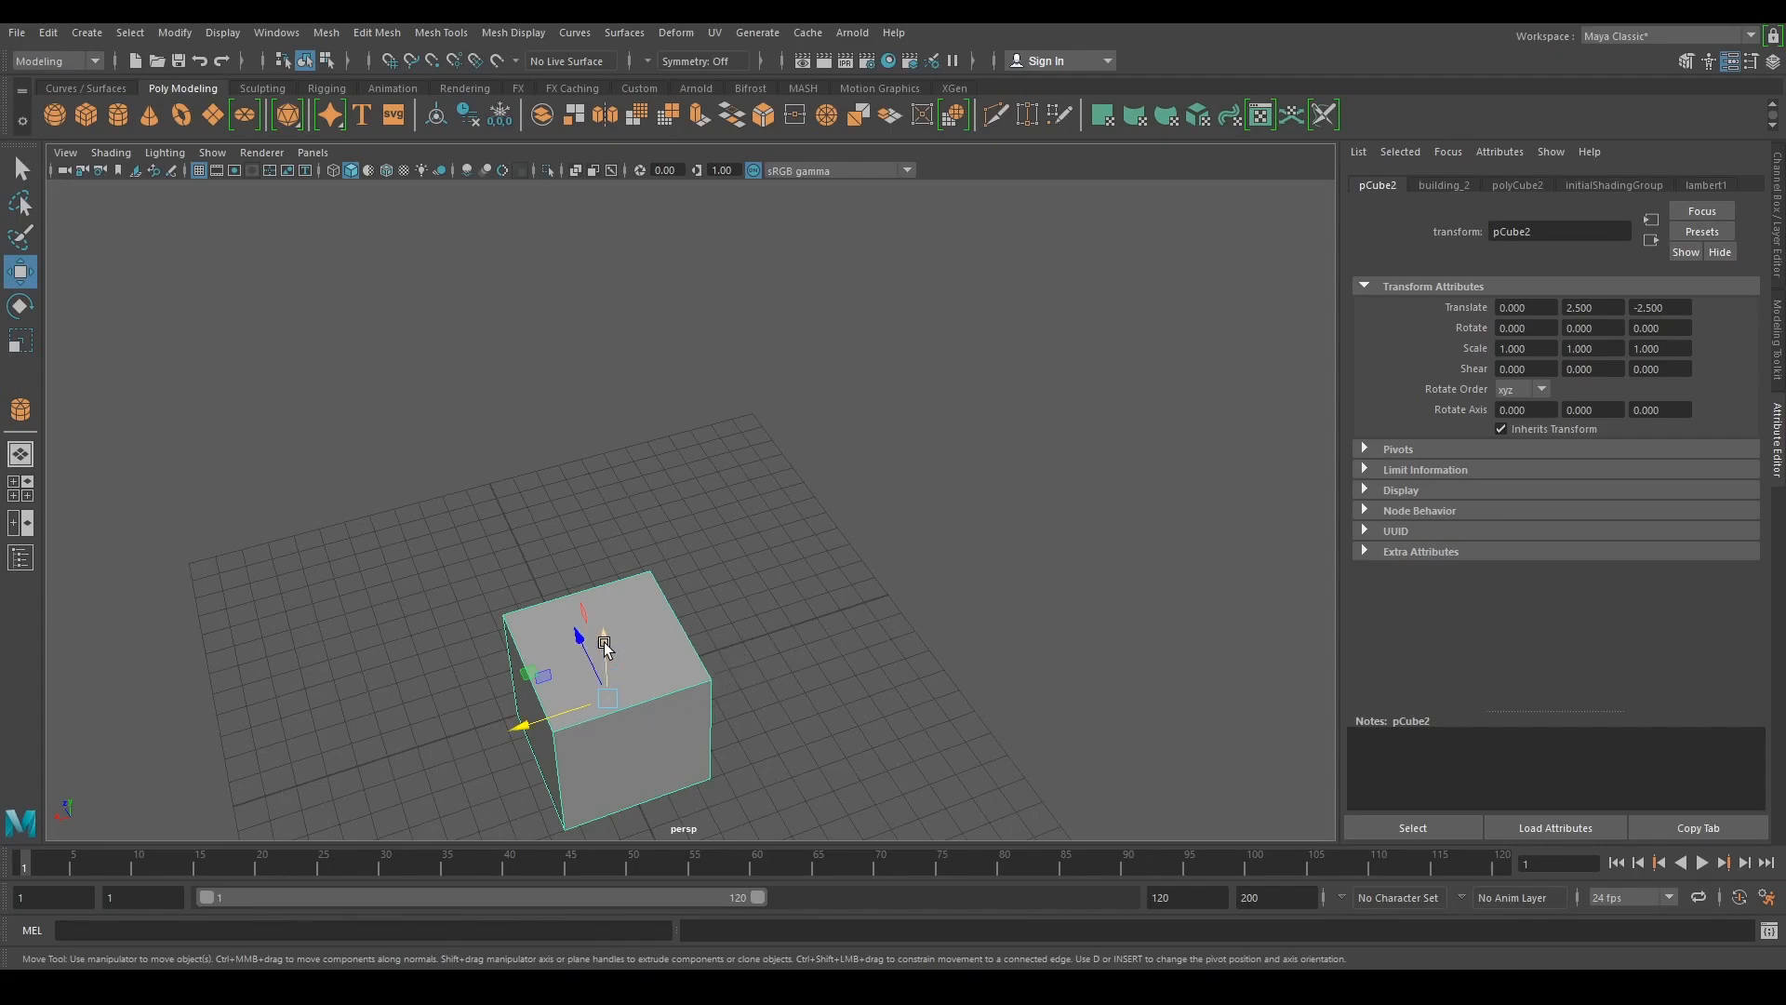
{"action": "left_click_drag", "start_coordinate": [786, 618], "coordinate": [793, 299], "text": "alt"}
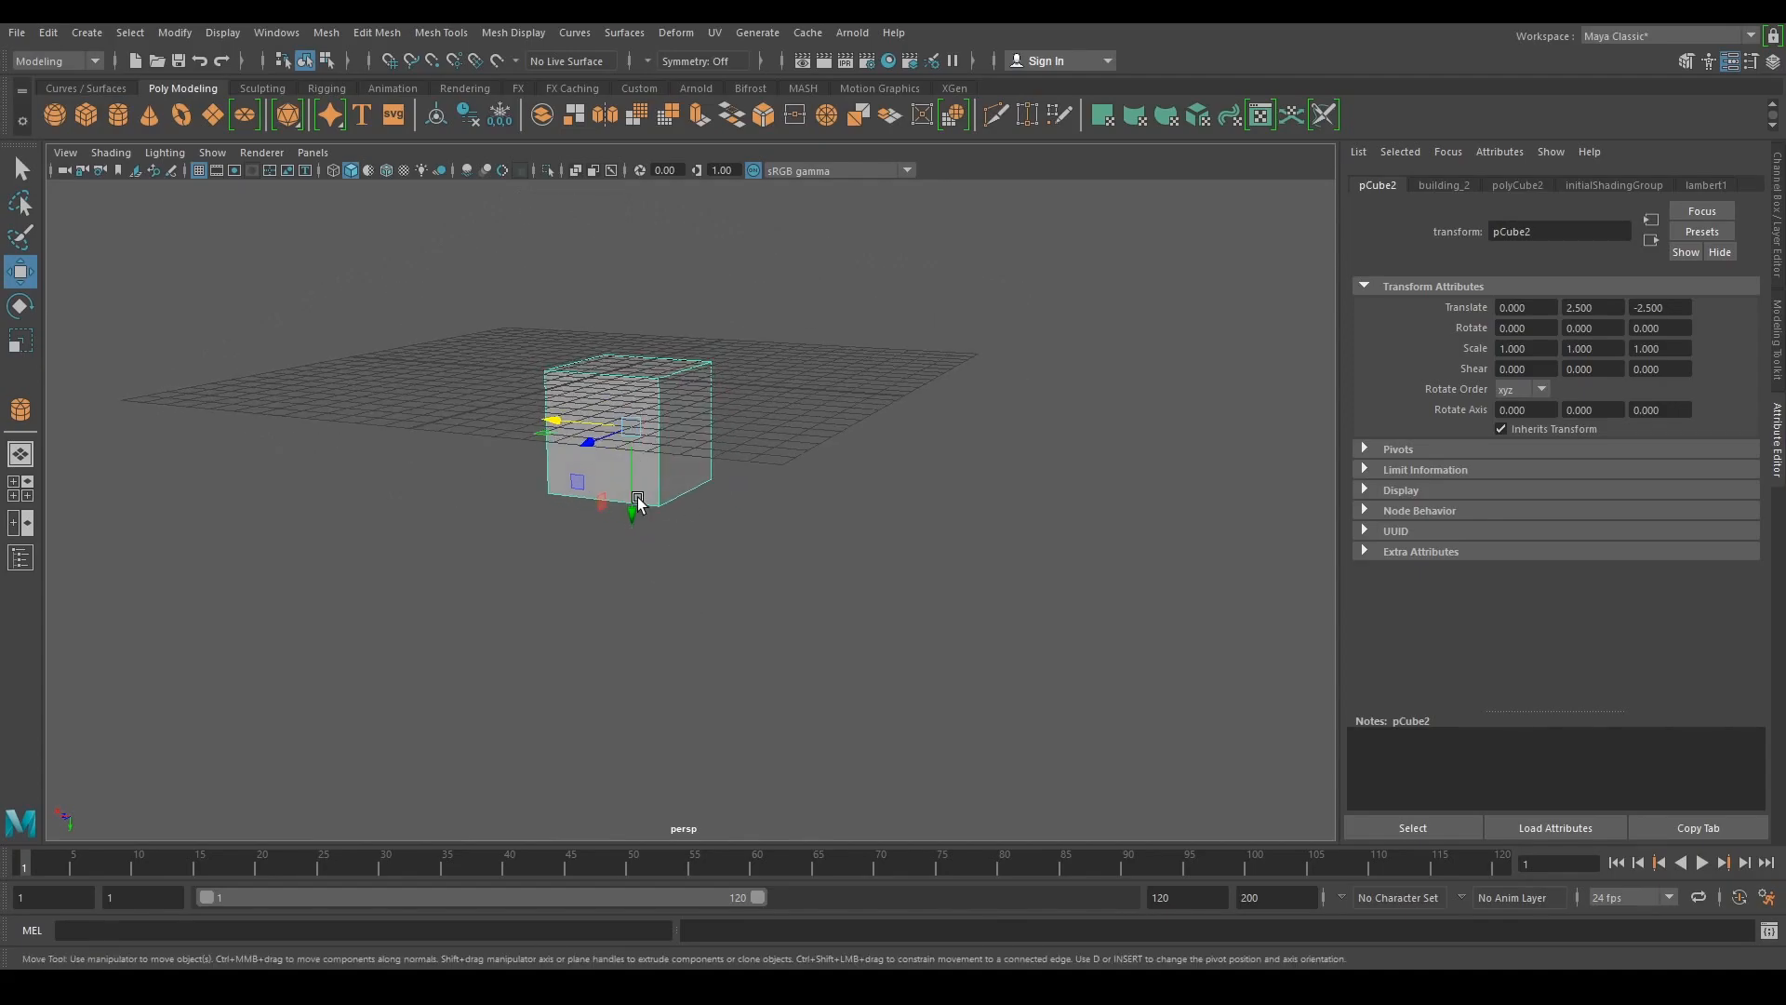
{"action": "left_click_drag", "start_coordinate": [535, 447], "coordinate": [486, 682], "text": "alt"}
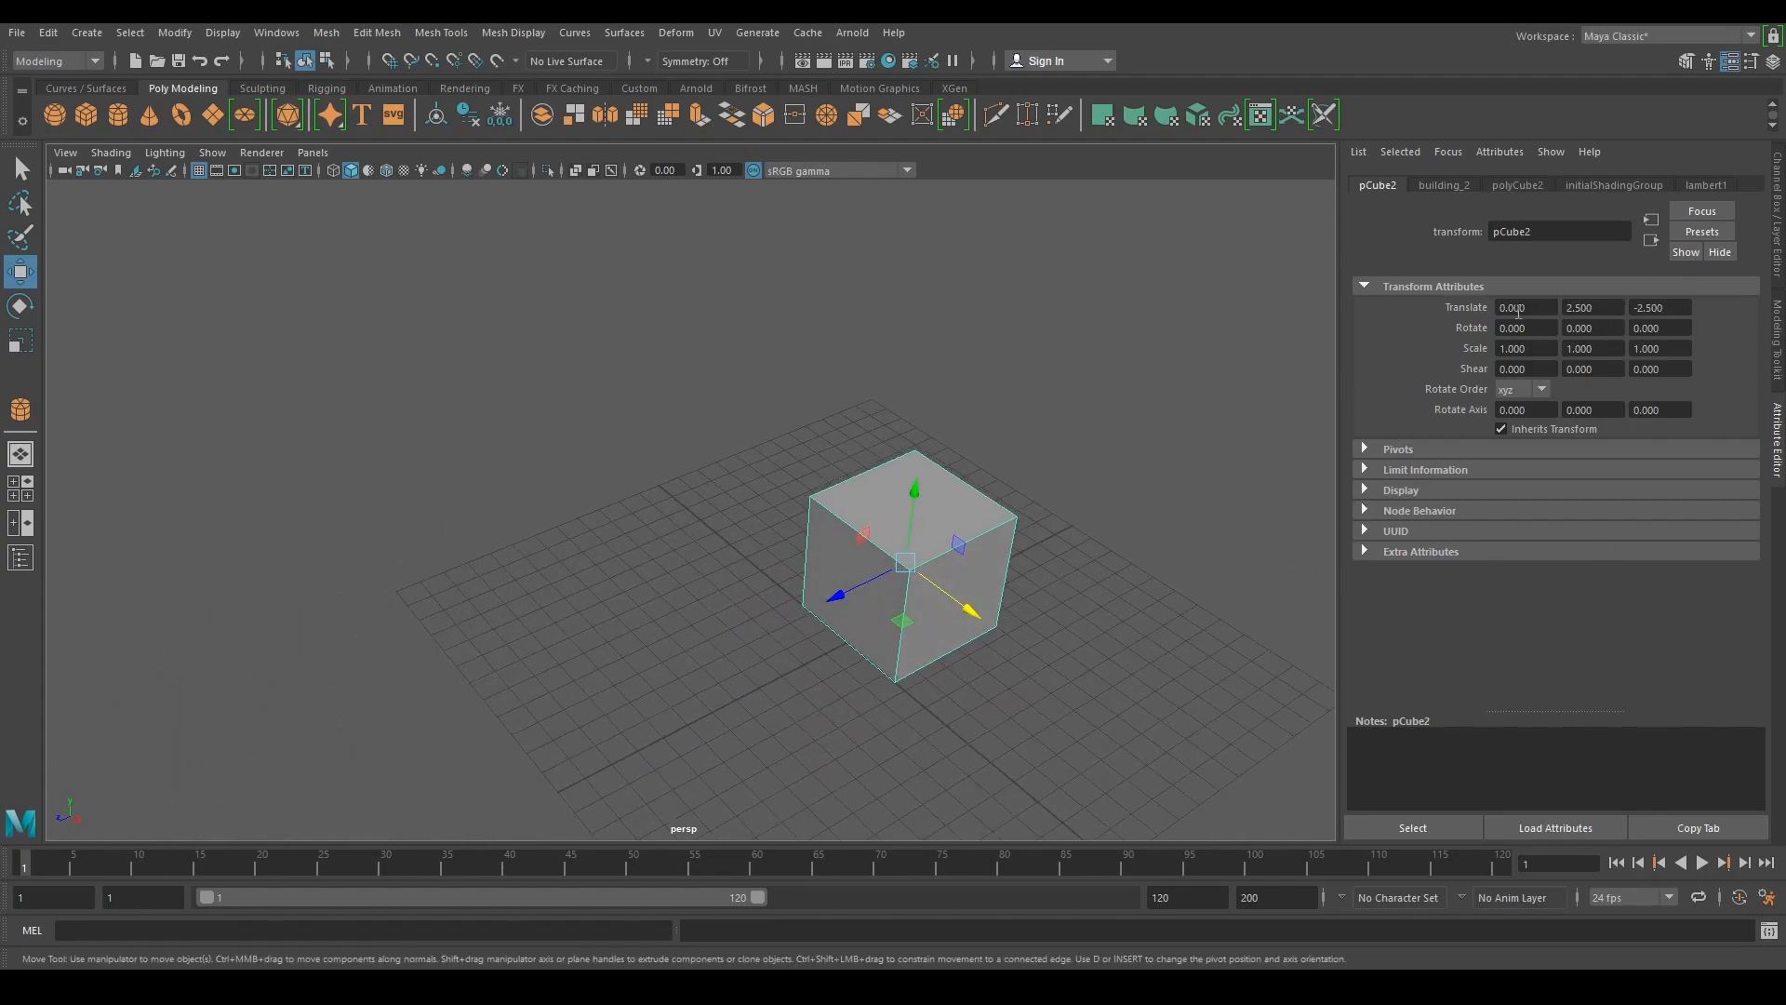
{"action": "left_click", "coordinate": [1683, 307]}
{"action": "type", "text": "0"}
{"action": "key", "text": "Return"}
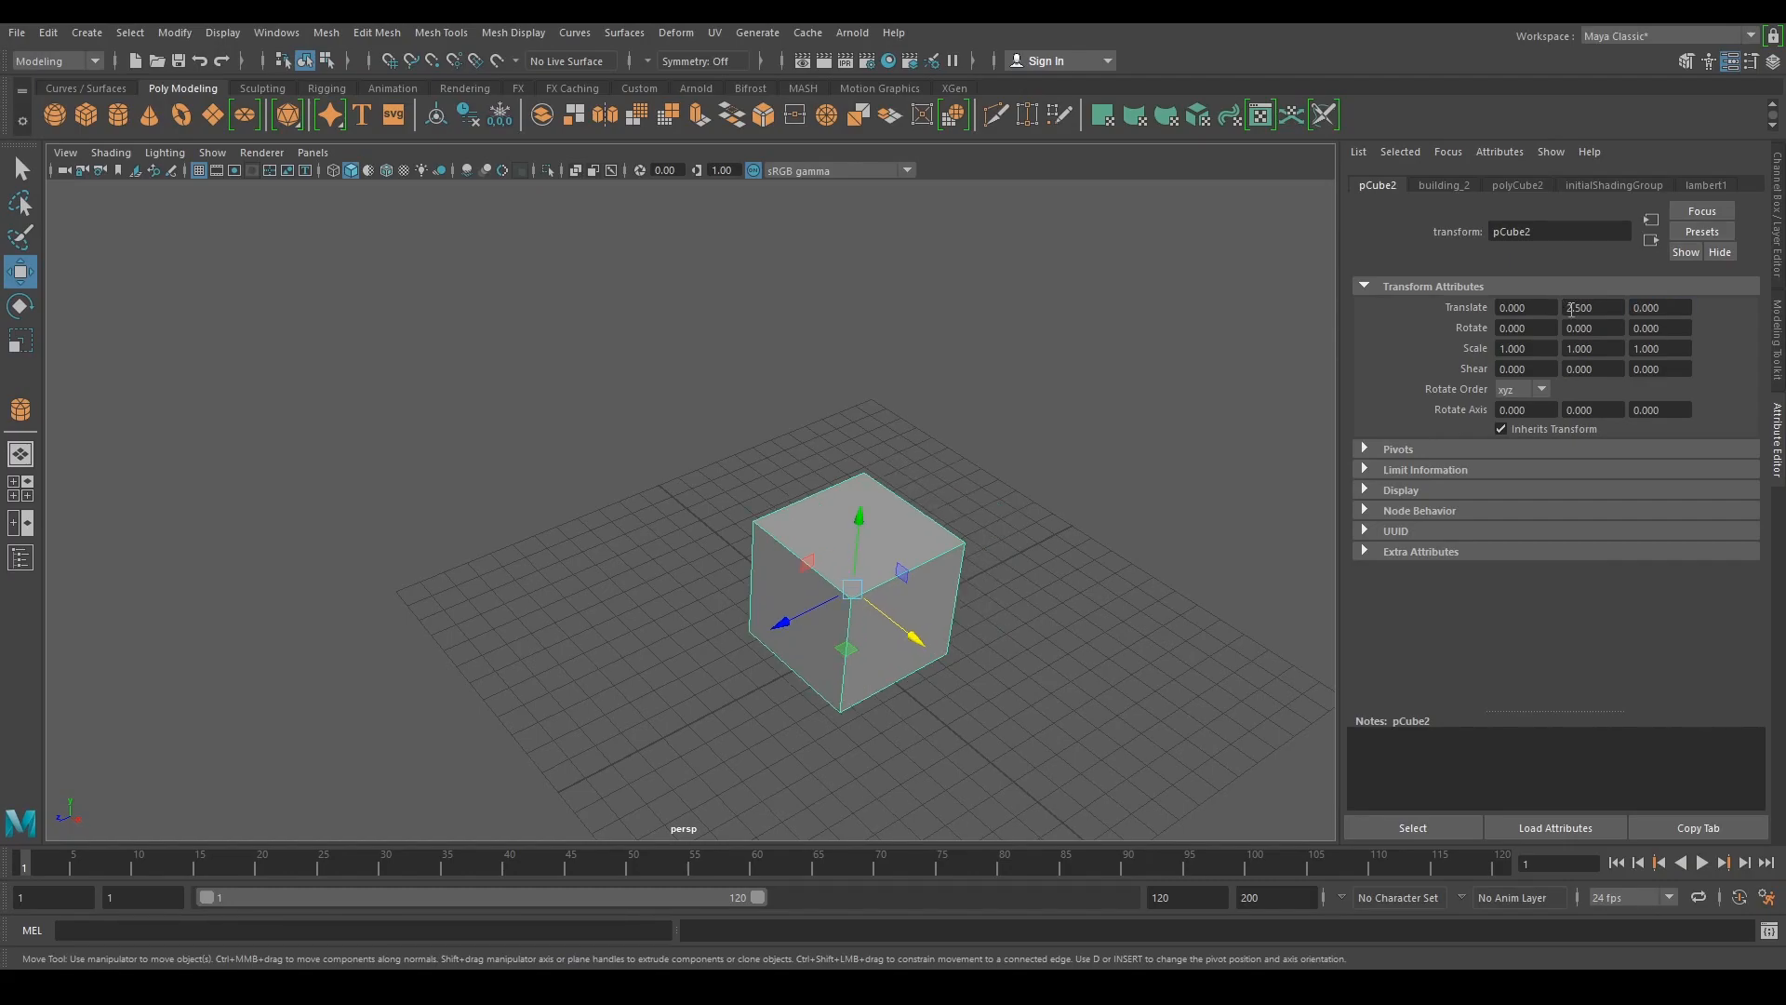
- Set the cube's width, height and depth to 10 each
{"action": "left_click", "coordinate": [1517, 181]}
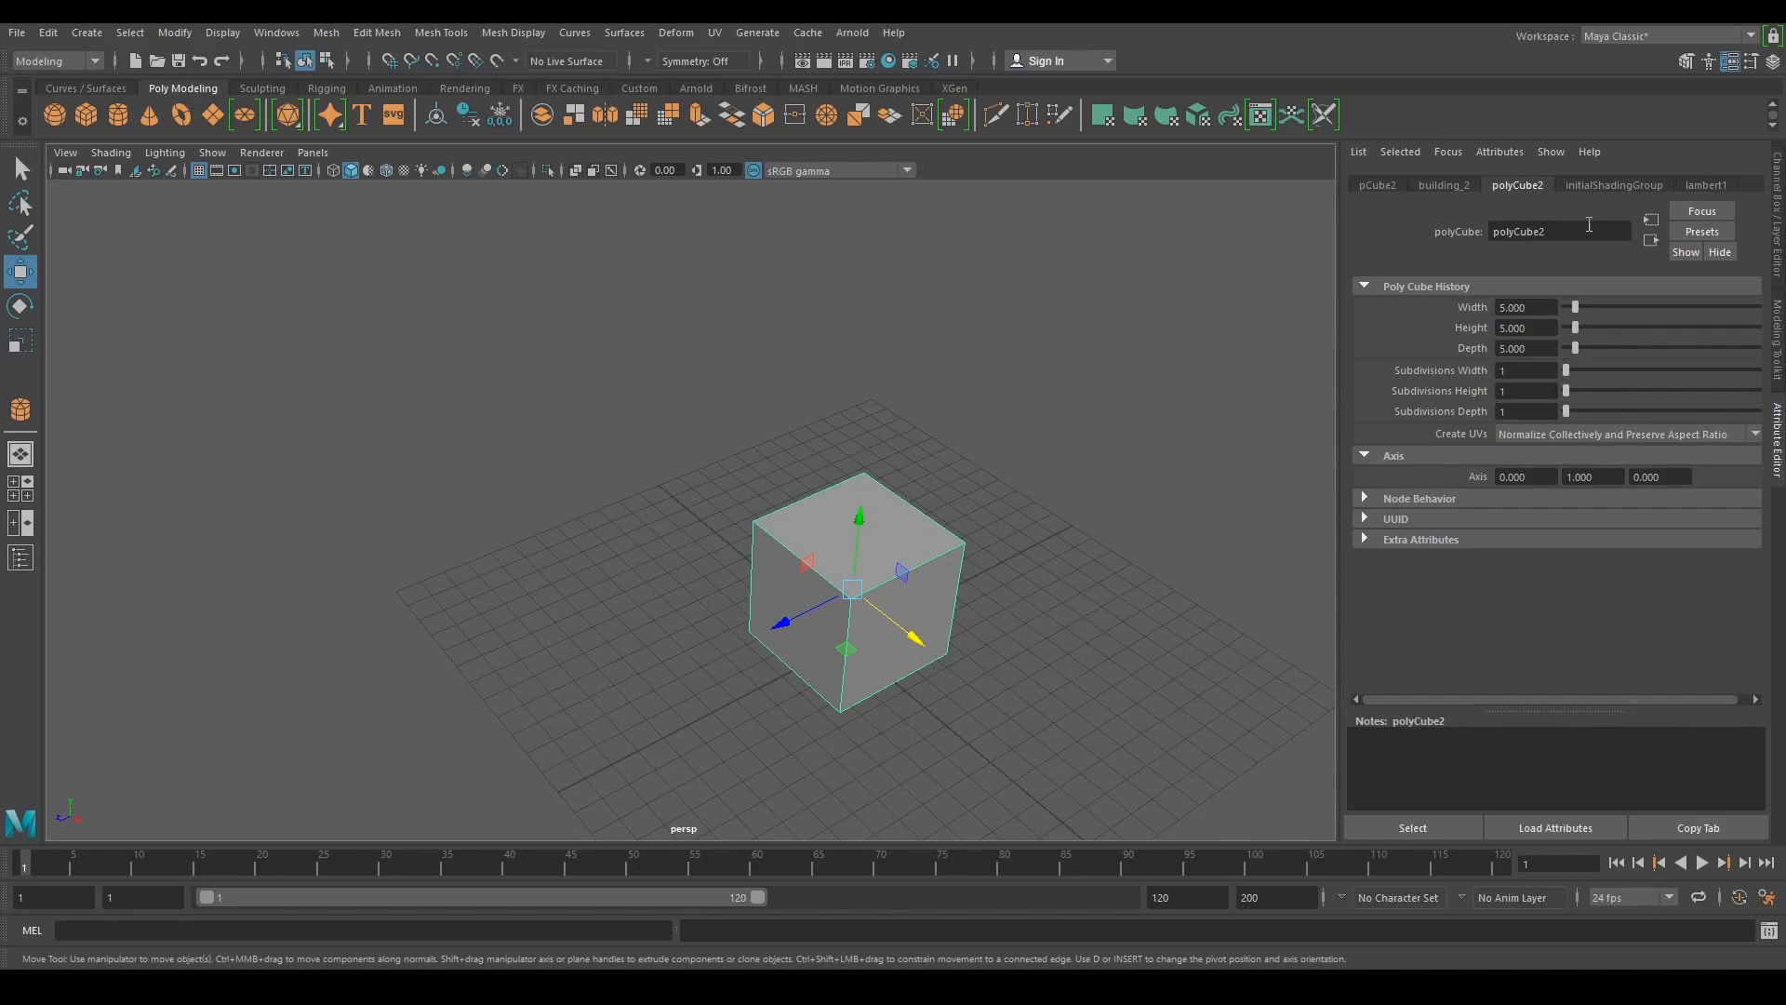
{"action": "left_click_drag", "start_coordinate": [1551, 303], "coordinate": [1410, 311]}
{"action": "type", "text": "10"}
{"action": "key", "text": "Tab"}
{"action": "type", "text": "10"}
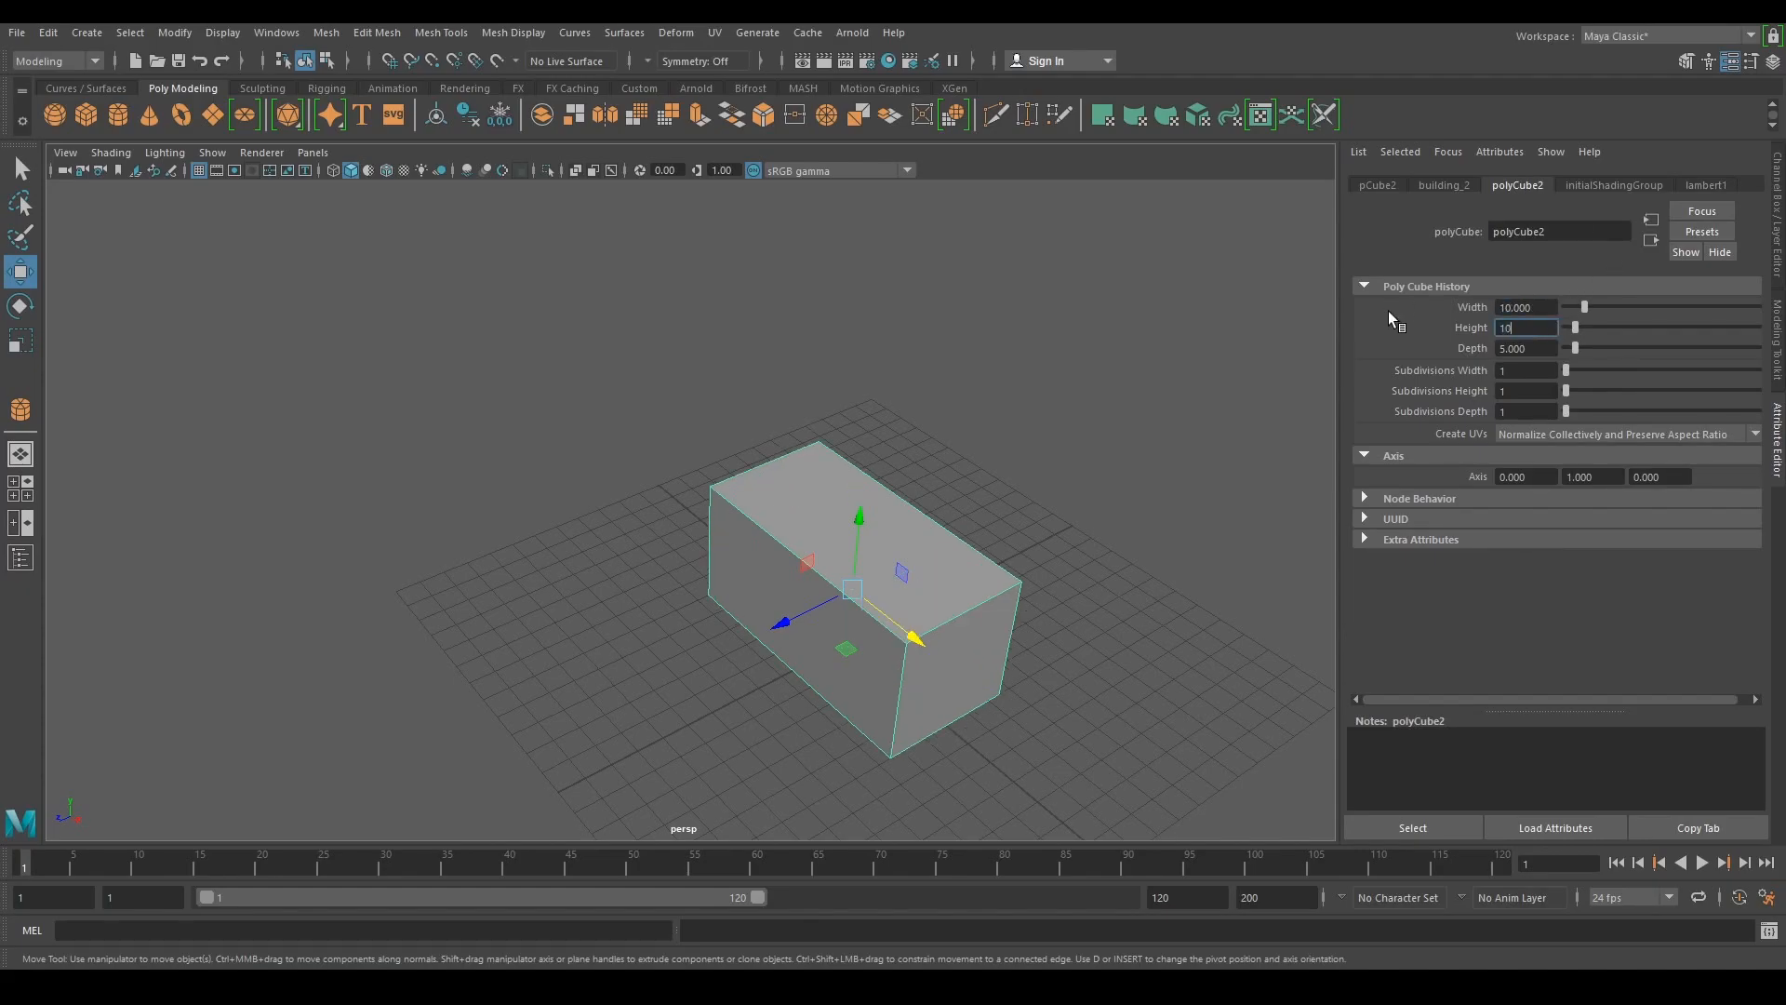
{"action": "key", "text": "Tab"}
{"action": "type", "text": "10"}
{"action": "key", "text": "Return"}
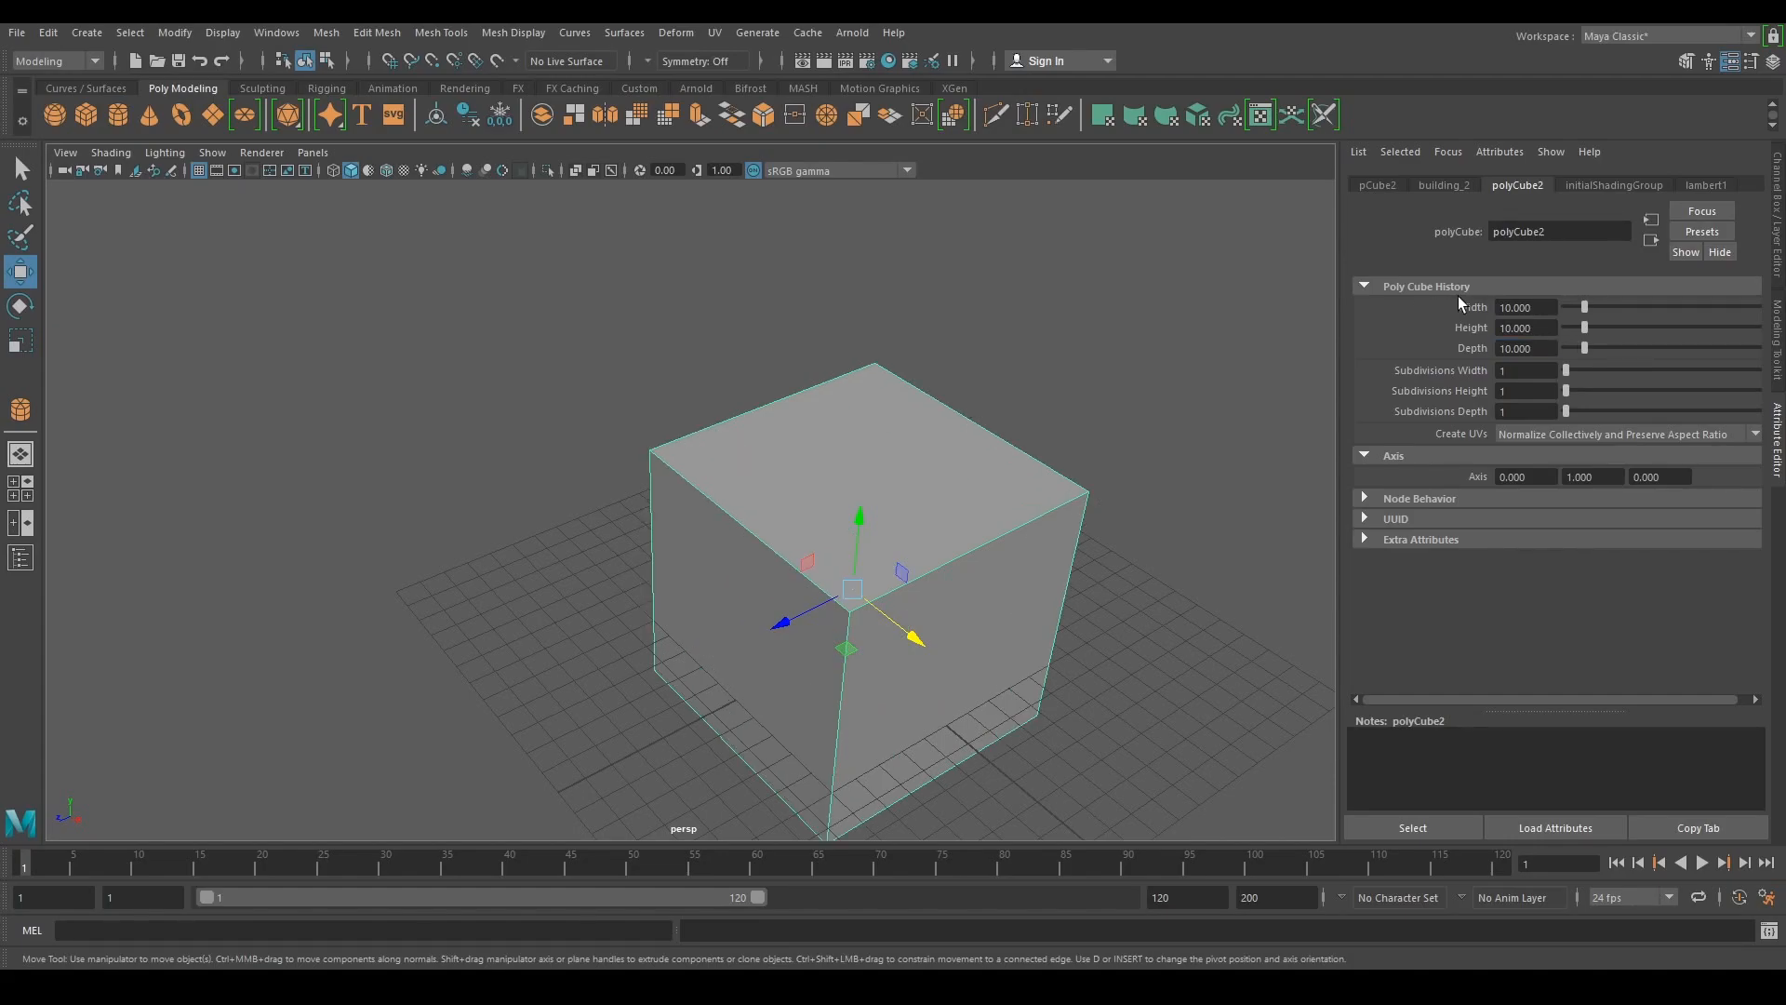
- Set the cube's Translate Y to 5 so that its base rests on the grid
{"action": "left_click_drag", "start_coordinate": [1077, 690], "coordinate": [1053, 604], "text": "alt"}
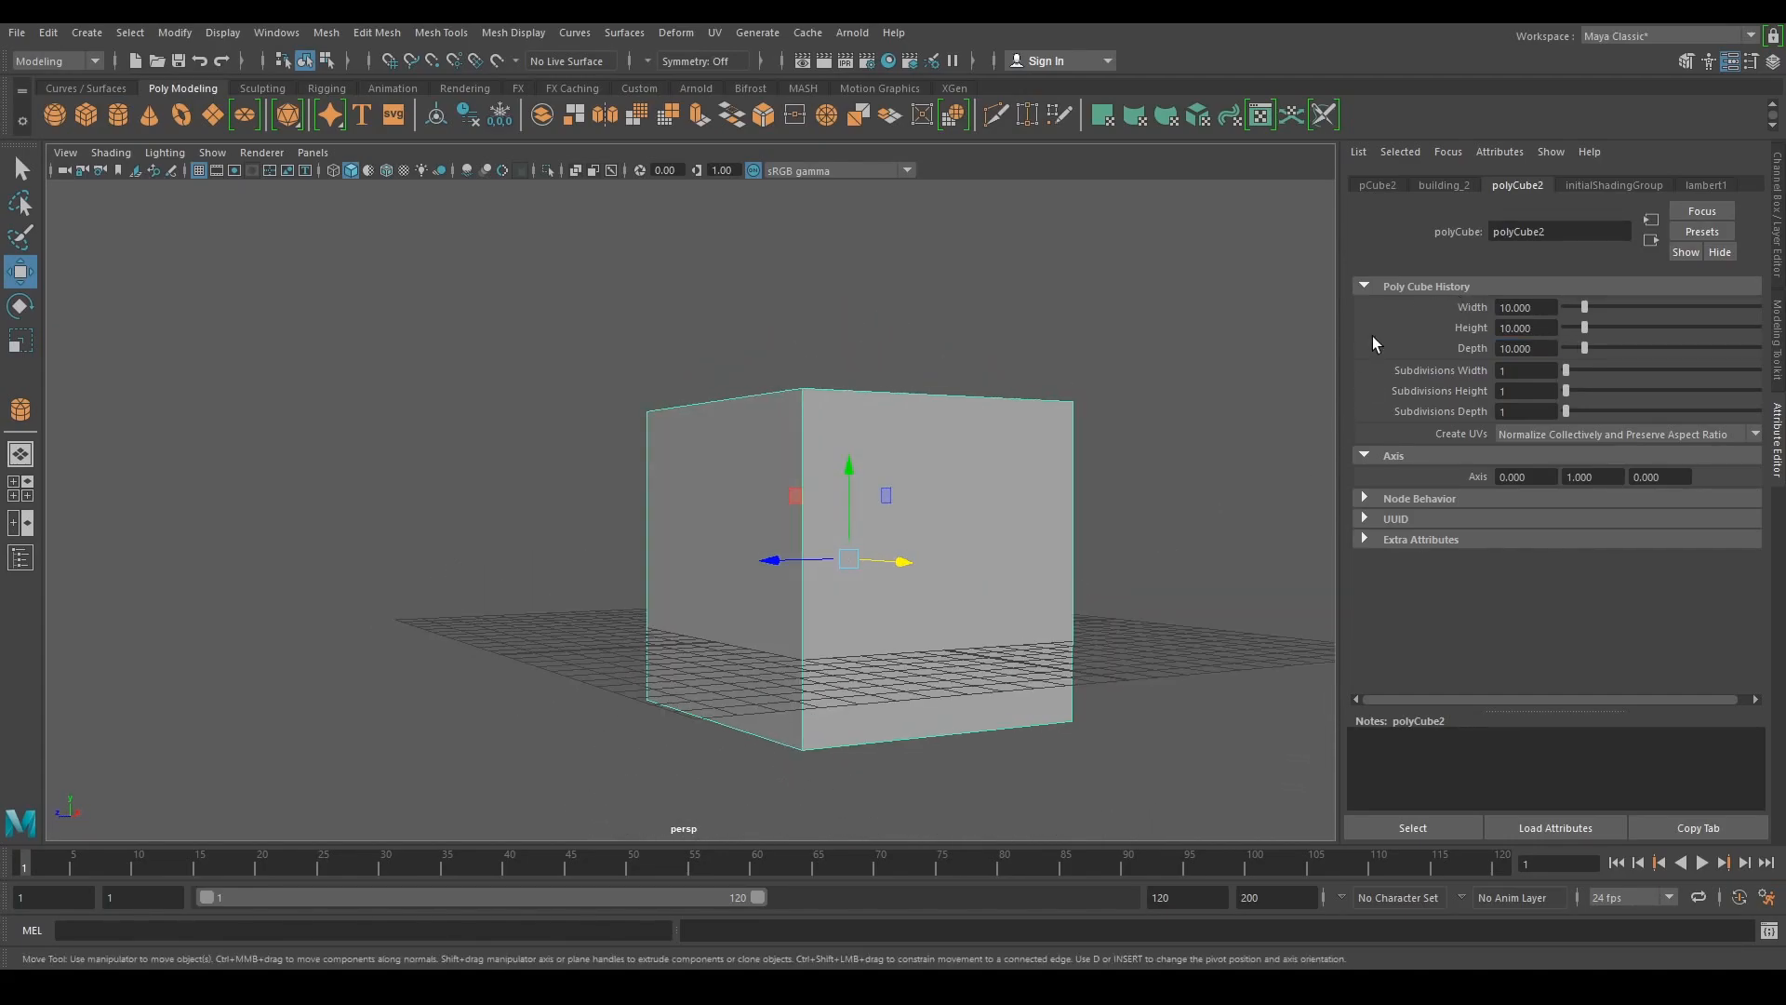
{"action": "left_click", "coordinate": [1366, 185]}
{"action": "left_click_drag", "start_coordinate": [1604, 306], "coordinate": [1456, 297]}
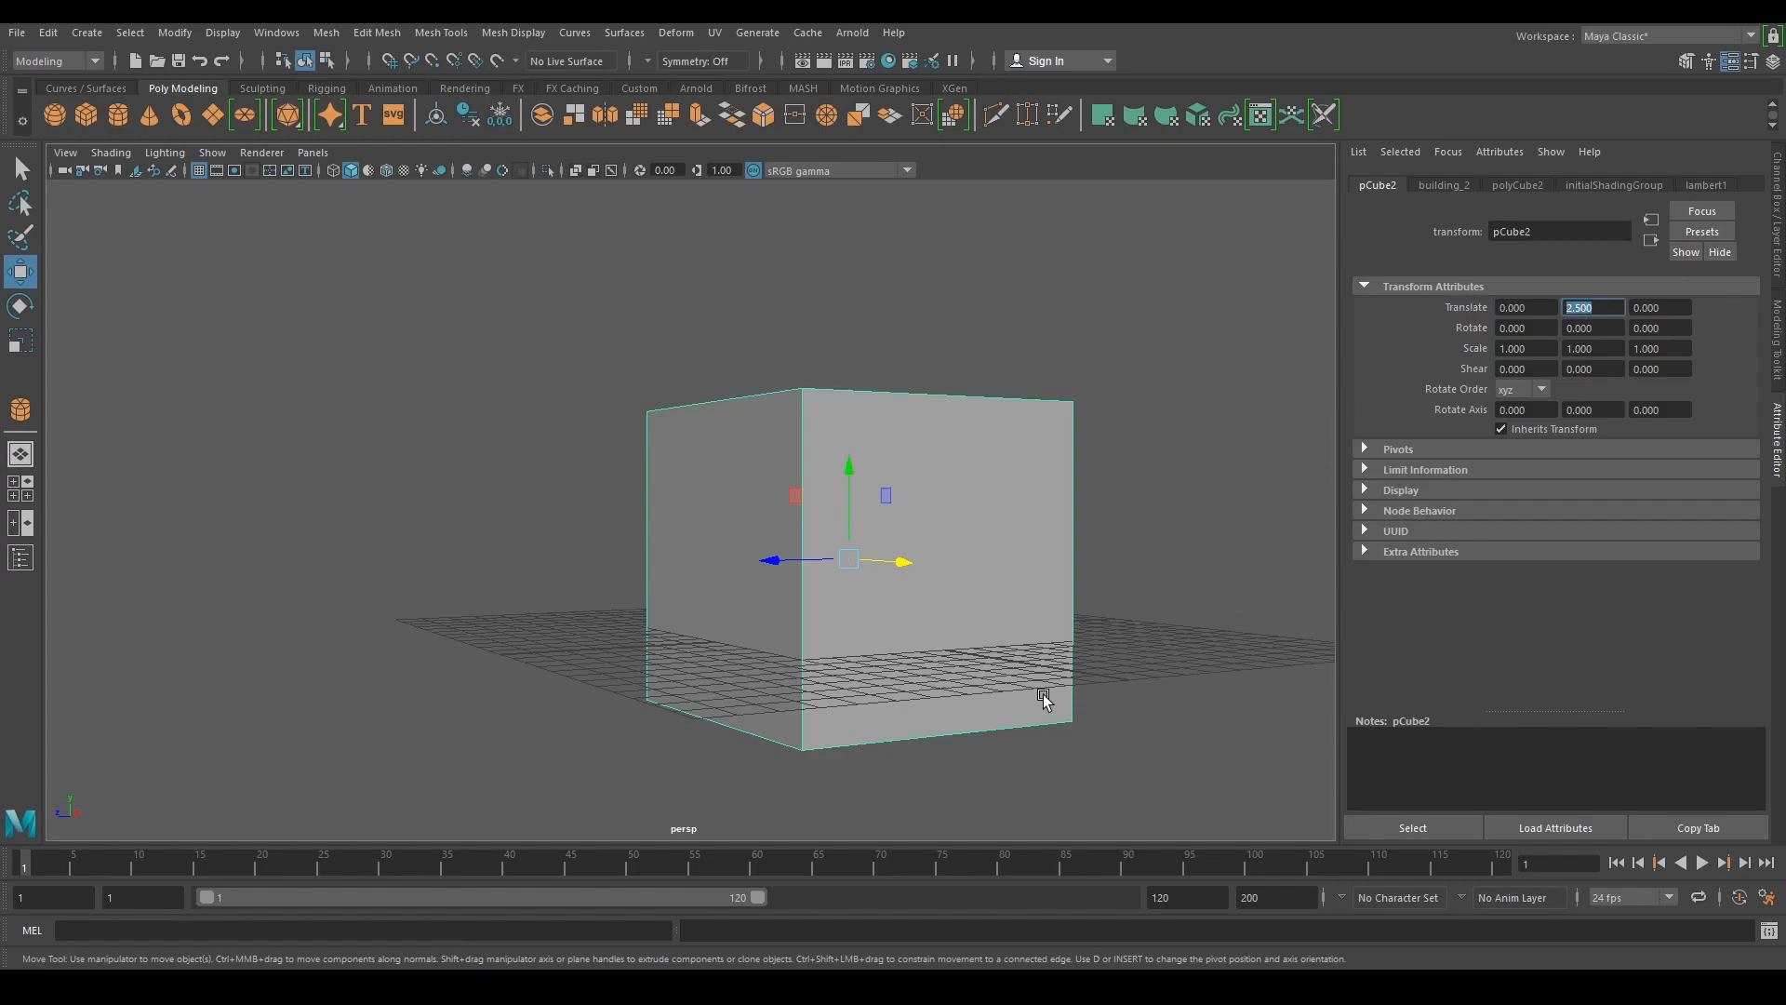
{"action": "type", "text": "5"}
{"action": "key", "text": "Return"}
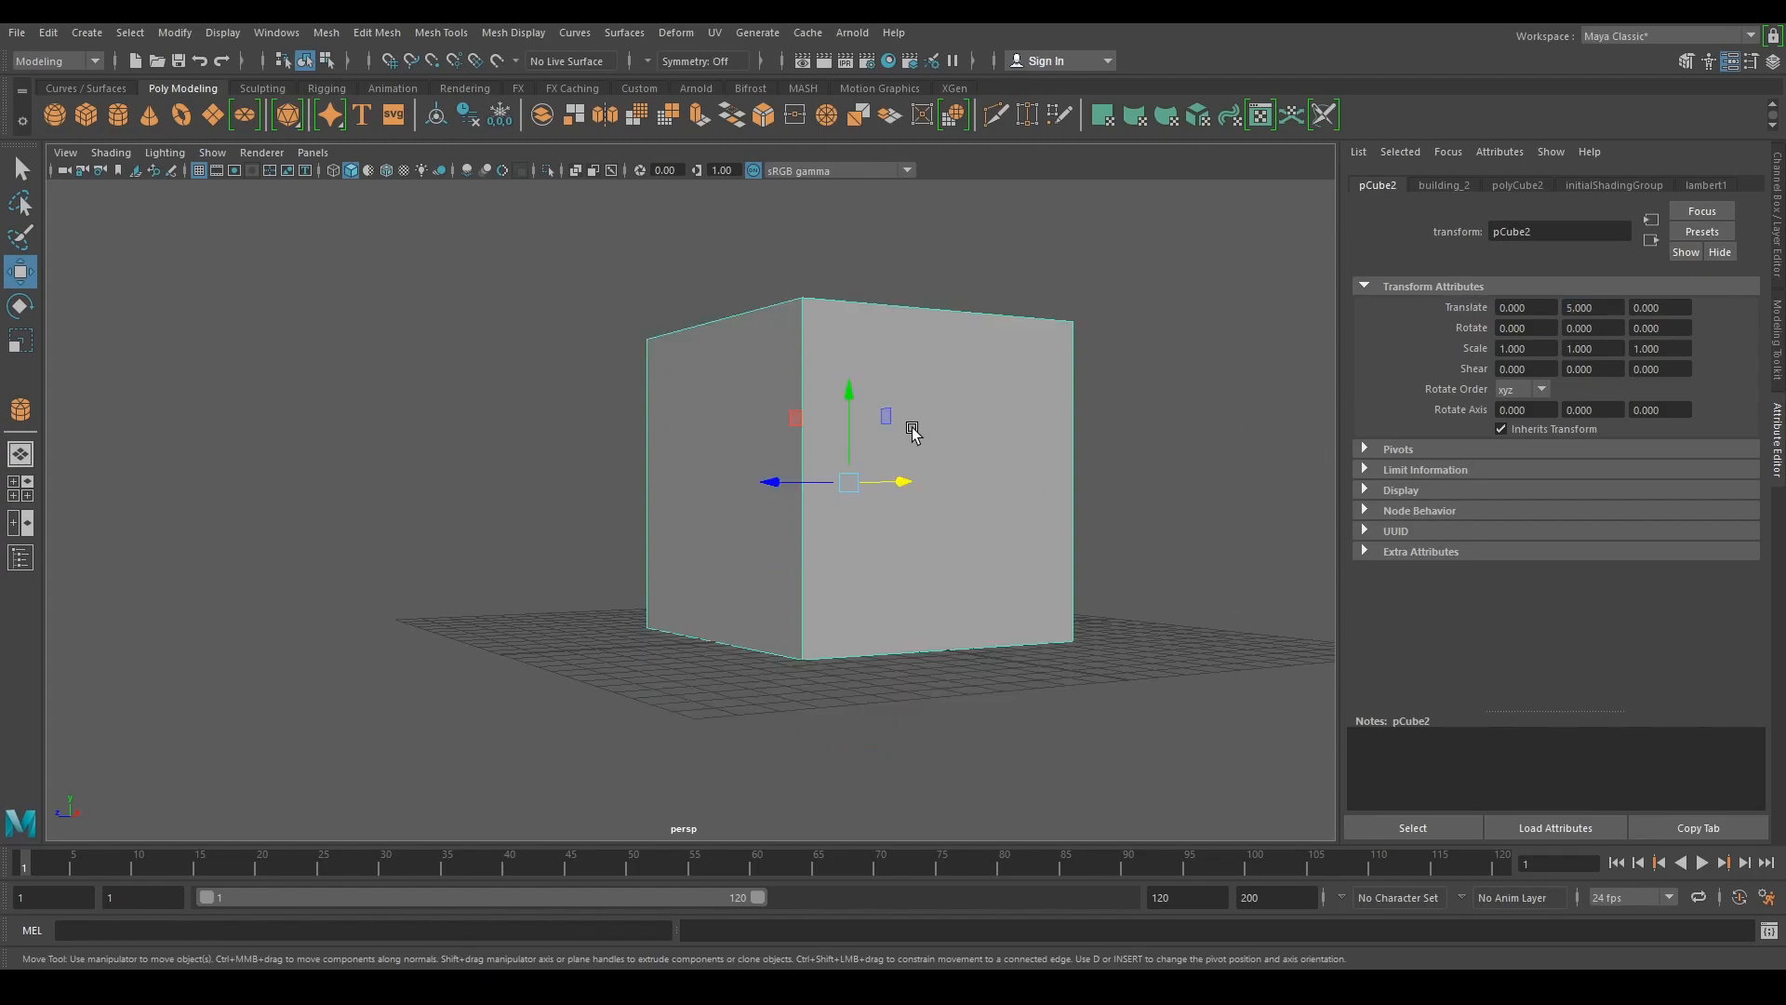
{"action": "left_click_drag", "start_coordinate": [556, 541], "coordinate": [790, 599], "text": "alt"}
{"action": "scroll", "coordinate": [787, 598], "scroll_direction": "down", "scroll_amount": 5}
{"action": "scroll", "coordinate": [759, 591], "scroll_direction": "up", "scroll_amount": 3}
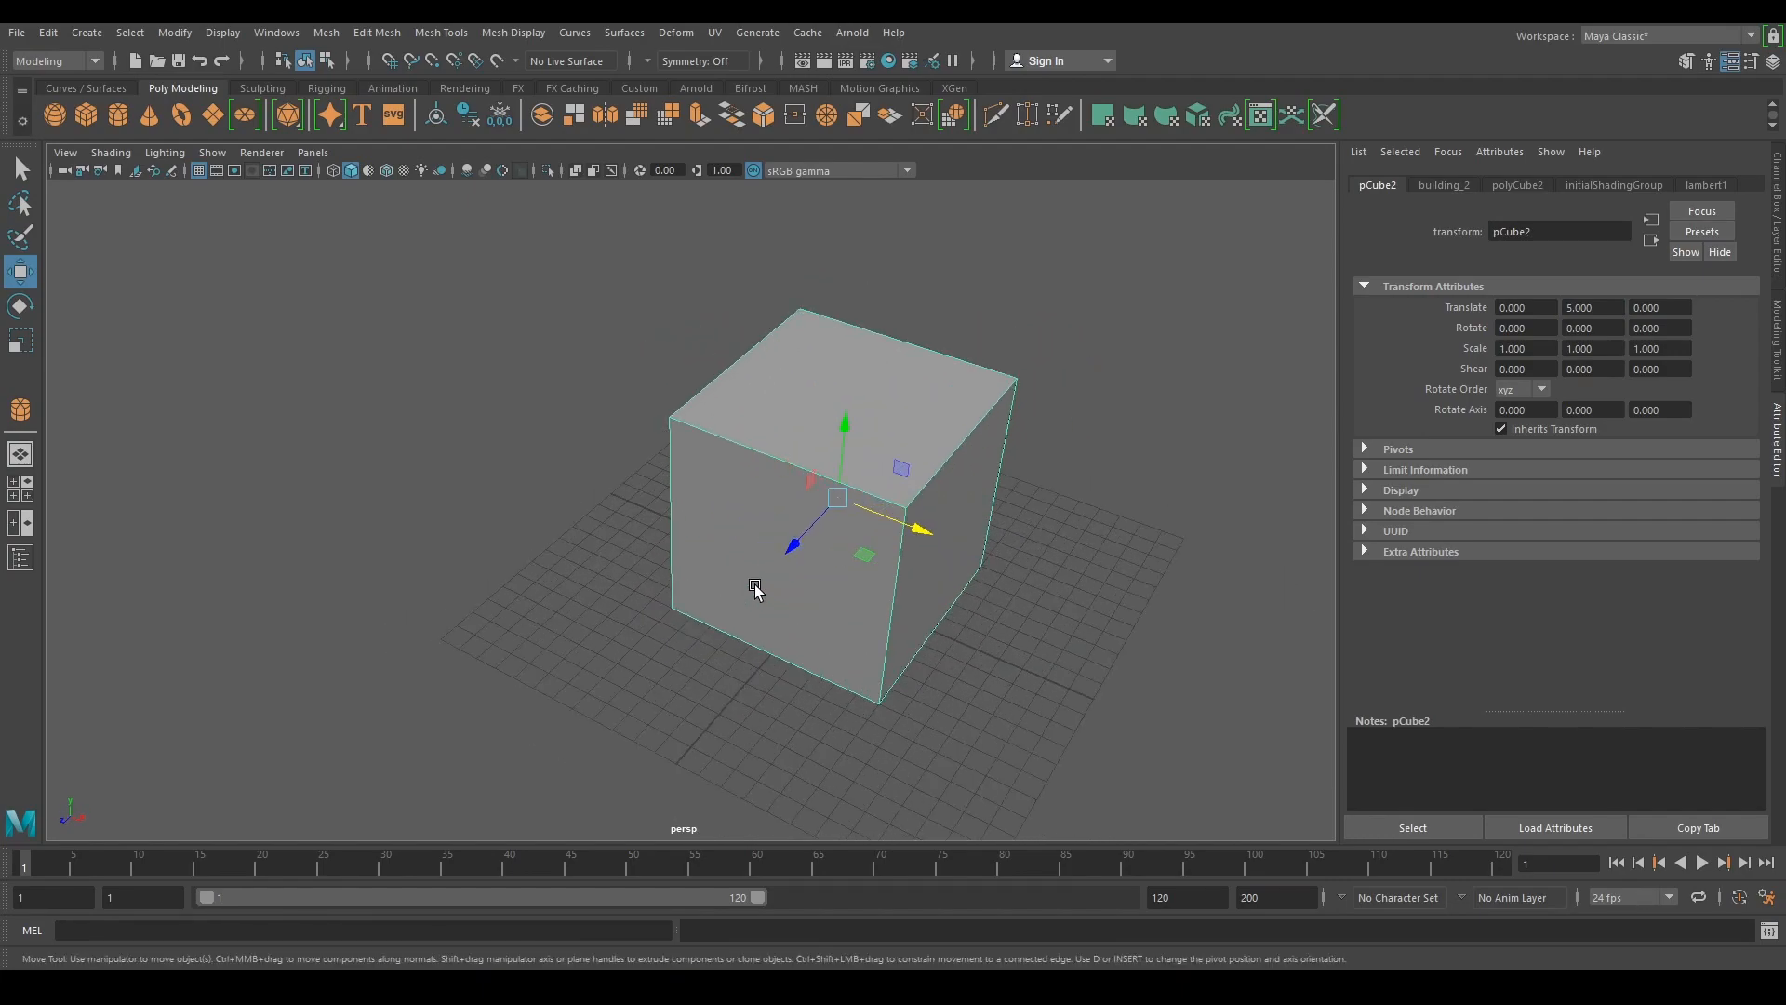
{"action": "mouse_move", "coordinate": [994, 625]}
{"action": "left_mouse_down", "text": "alt"}
{"action": "mouse_move", "coordinate": [945, 626]}
{"action": "mouse_move", "coordinate": [1009, 626]}
{"action": "left_mouse_up", "text": "alt"}
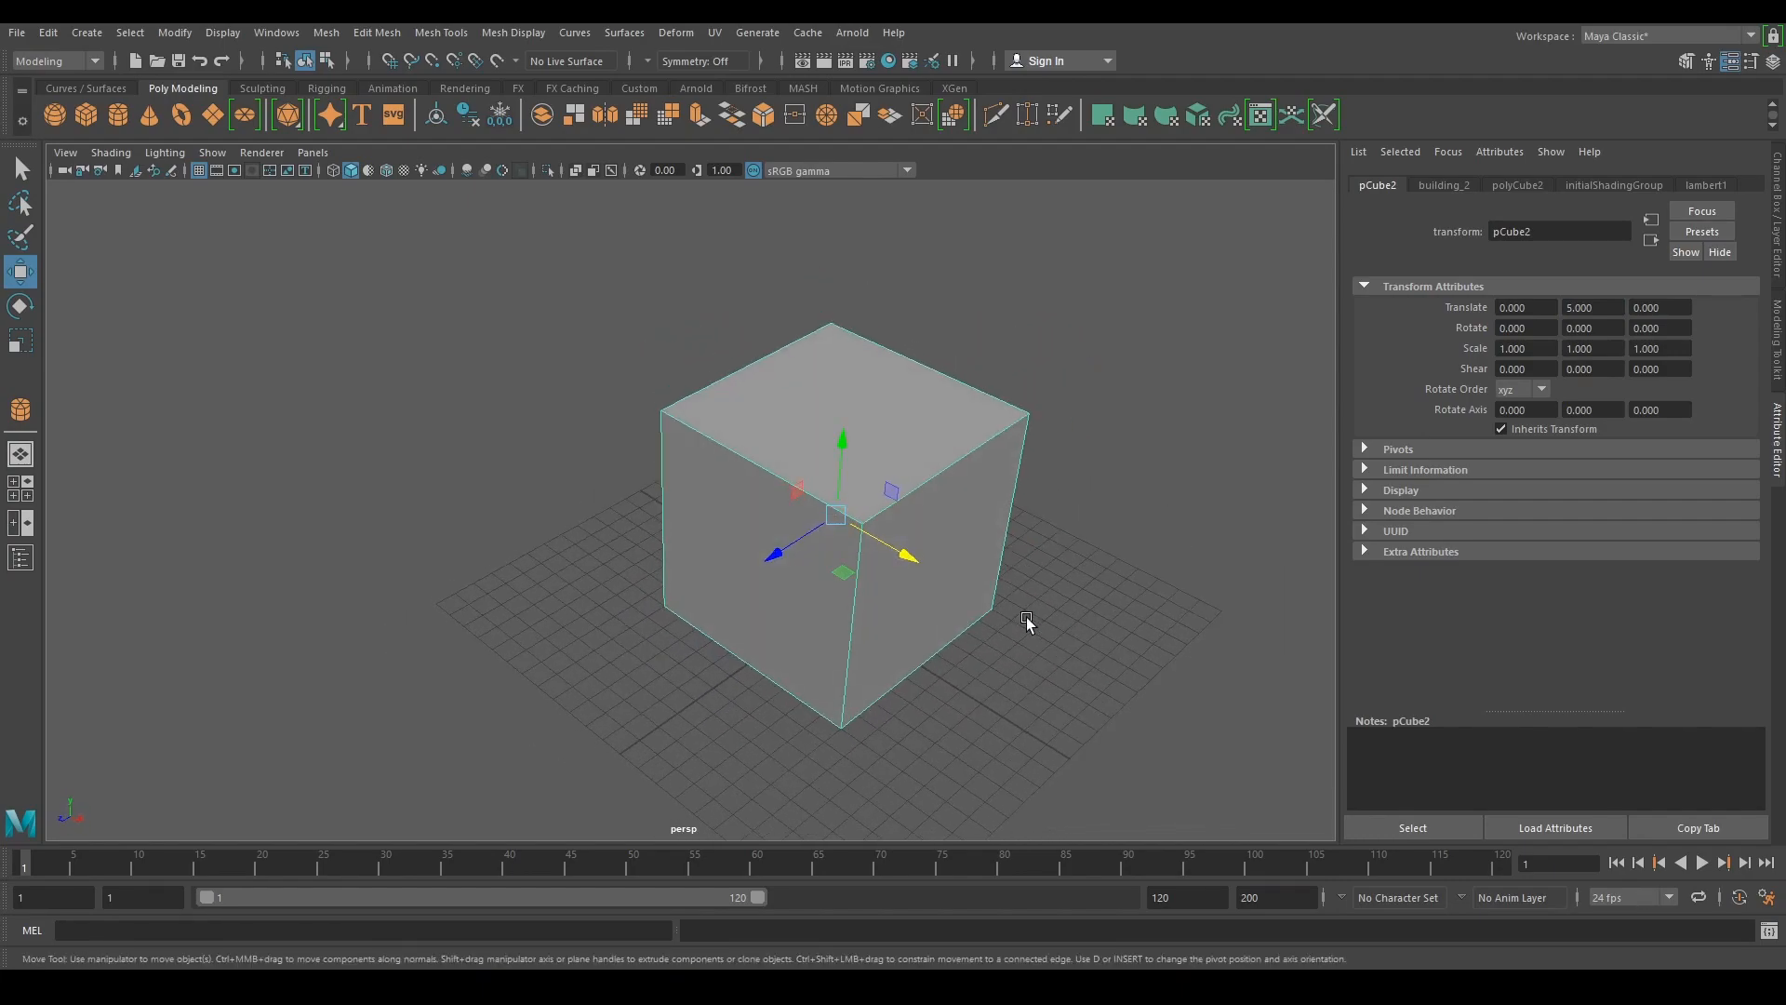
- Create a polygon sphere with a radius of about 5.3 beside the cube and set its Translate Y to 10
{"action": "left_click", "coordinate": [55, 108]}
{"action": "left_click_drag", "start_coordinate": [1158, 614], "coordinate": [1251, 695]}
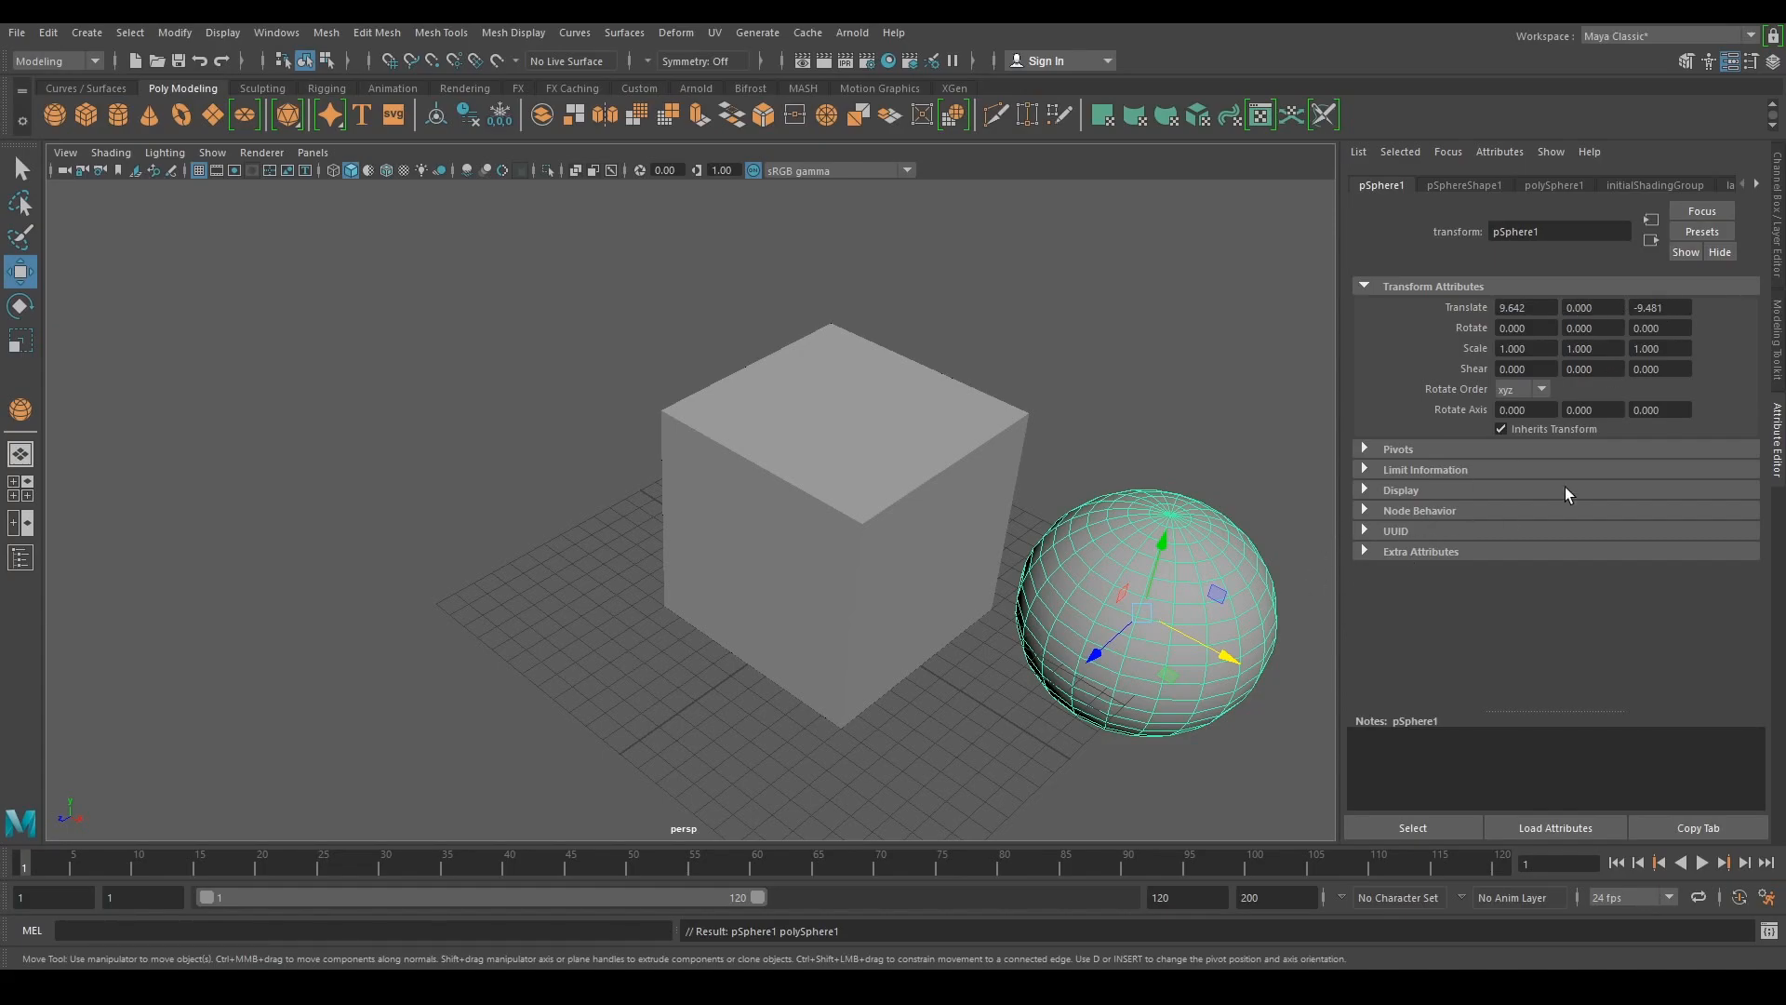
{"action": "left_click", "coordinate": [1605, 310]}
{"action": "type", "text": "10"}
{"action": "key", "text": "Return"}
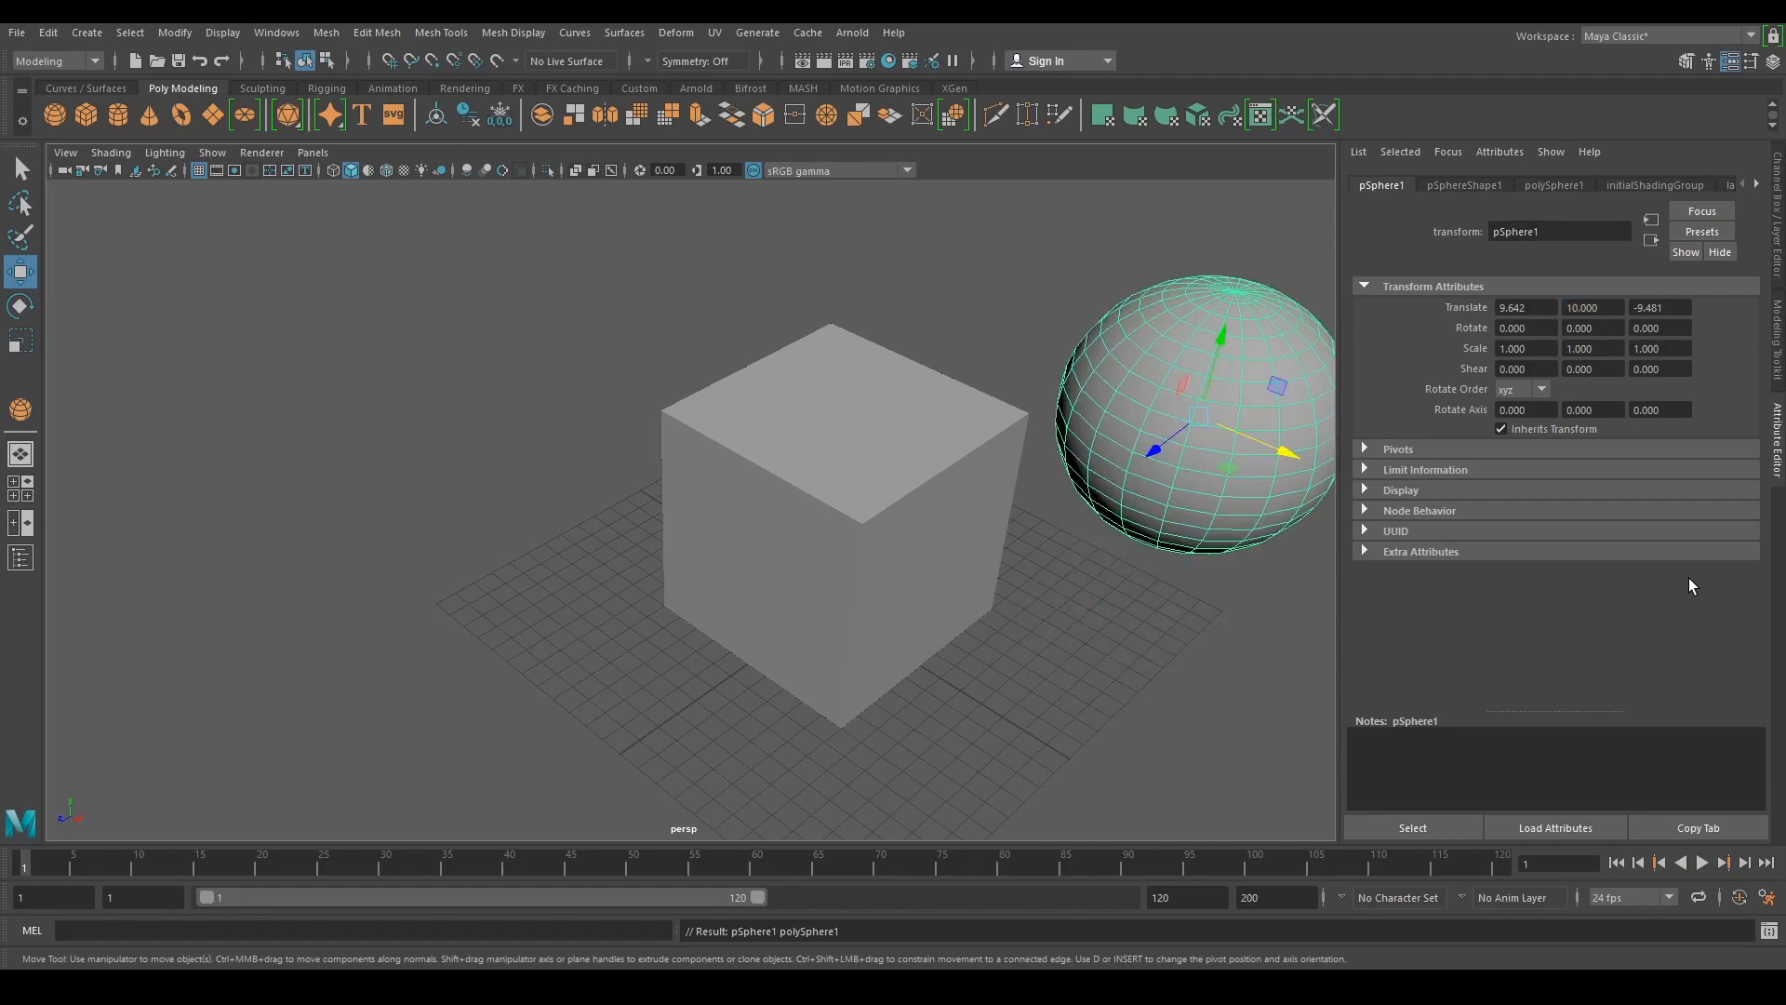
- Center the sphere over the cube by setting its Translate X and Translate Z to 0
{"action": "left_click", "coordinate": [1520, 307]}
{"action": "type", "text": "0"}
{"action": "key", "text": "Tab"}
{"action": "key", "text": "Tab"}
{"action": "type", "text": "0"}
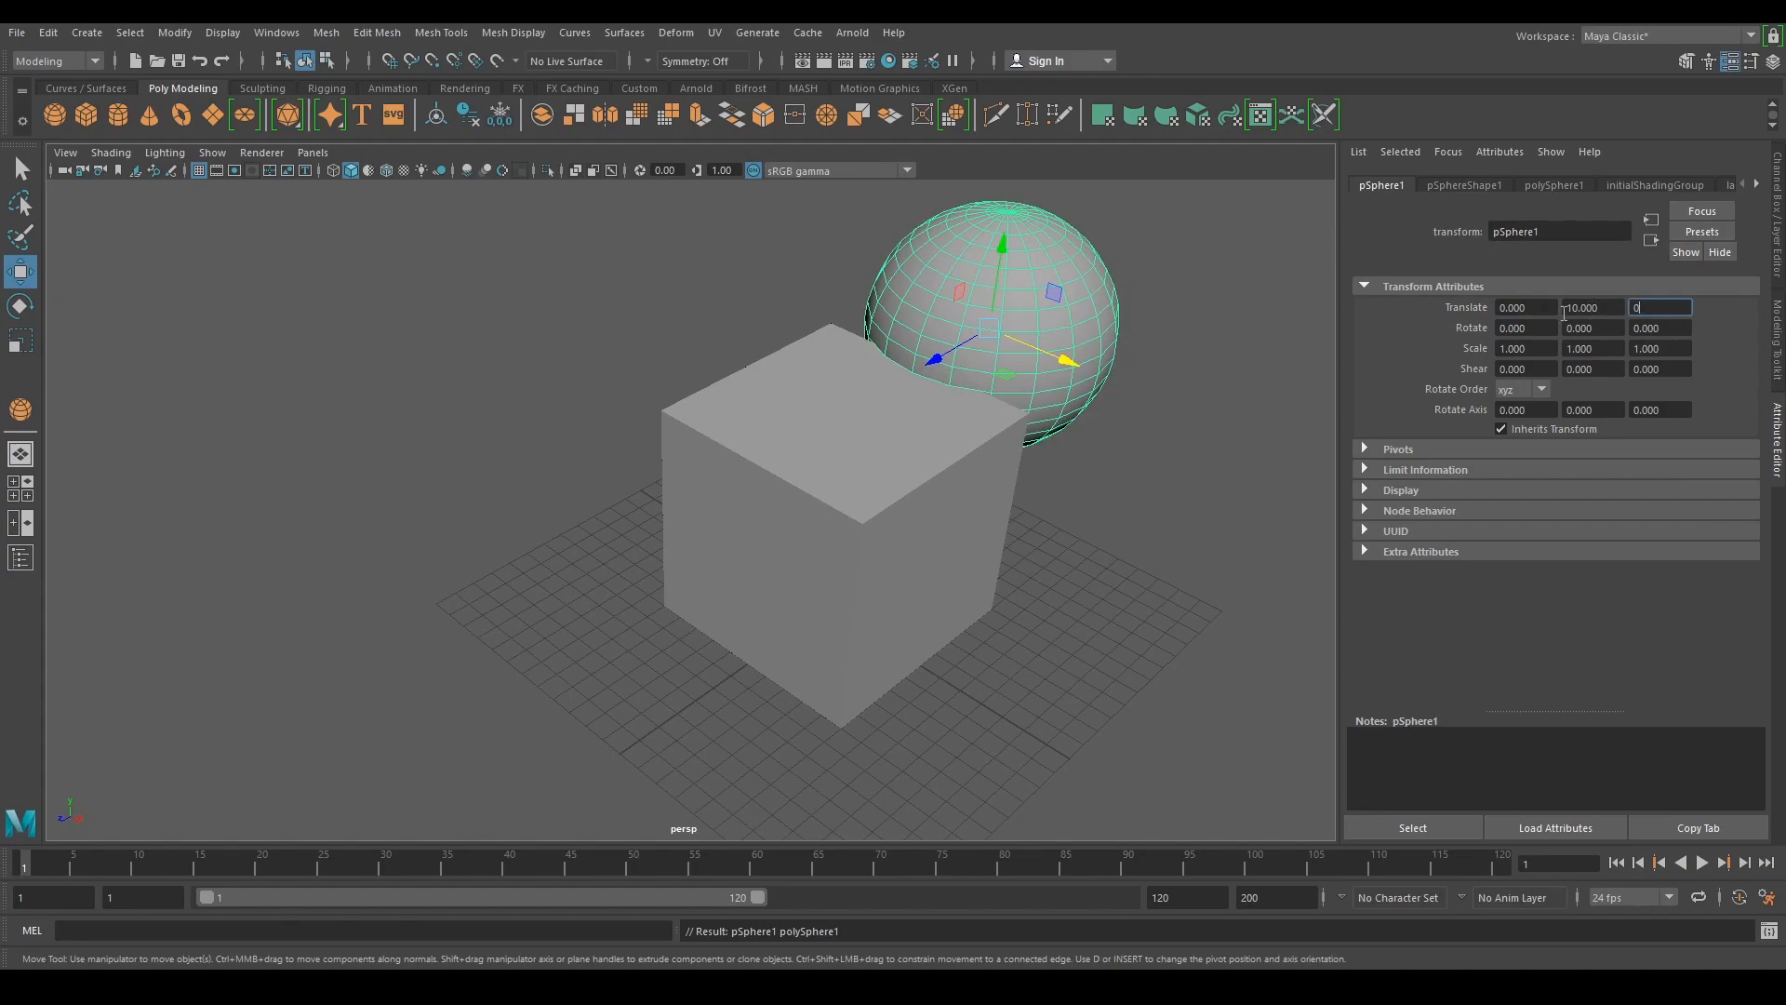
{"action": "key", "text": "Return"}
{"action": "left_click_drag", "start_coordinate": [865, 662], "coordinate": [958, 545], "text": "alt"}
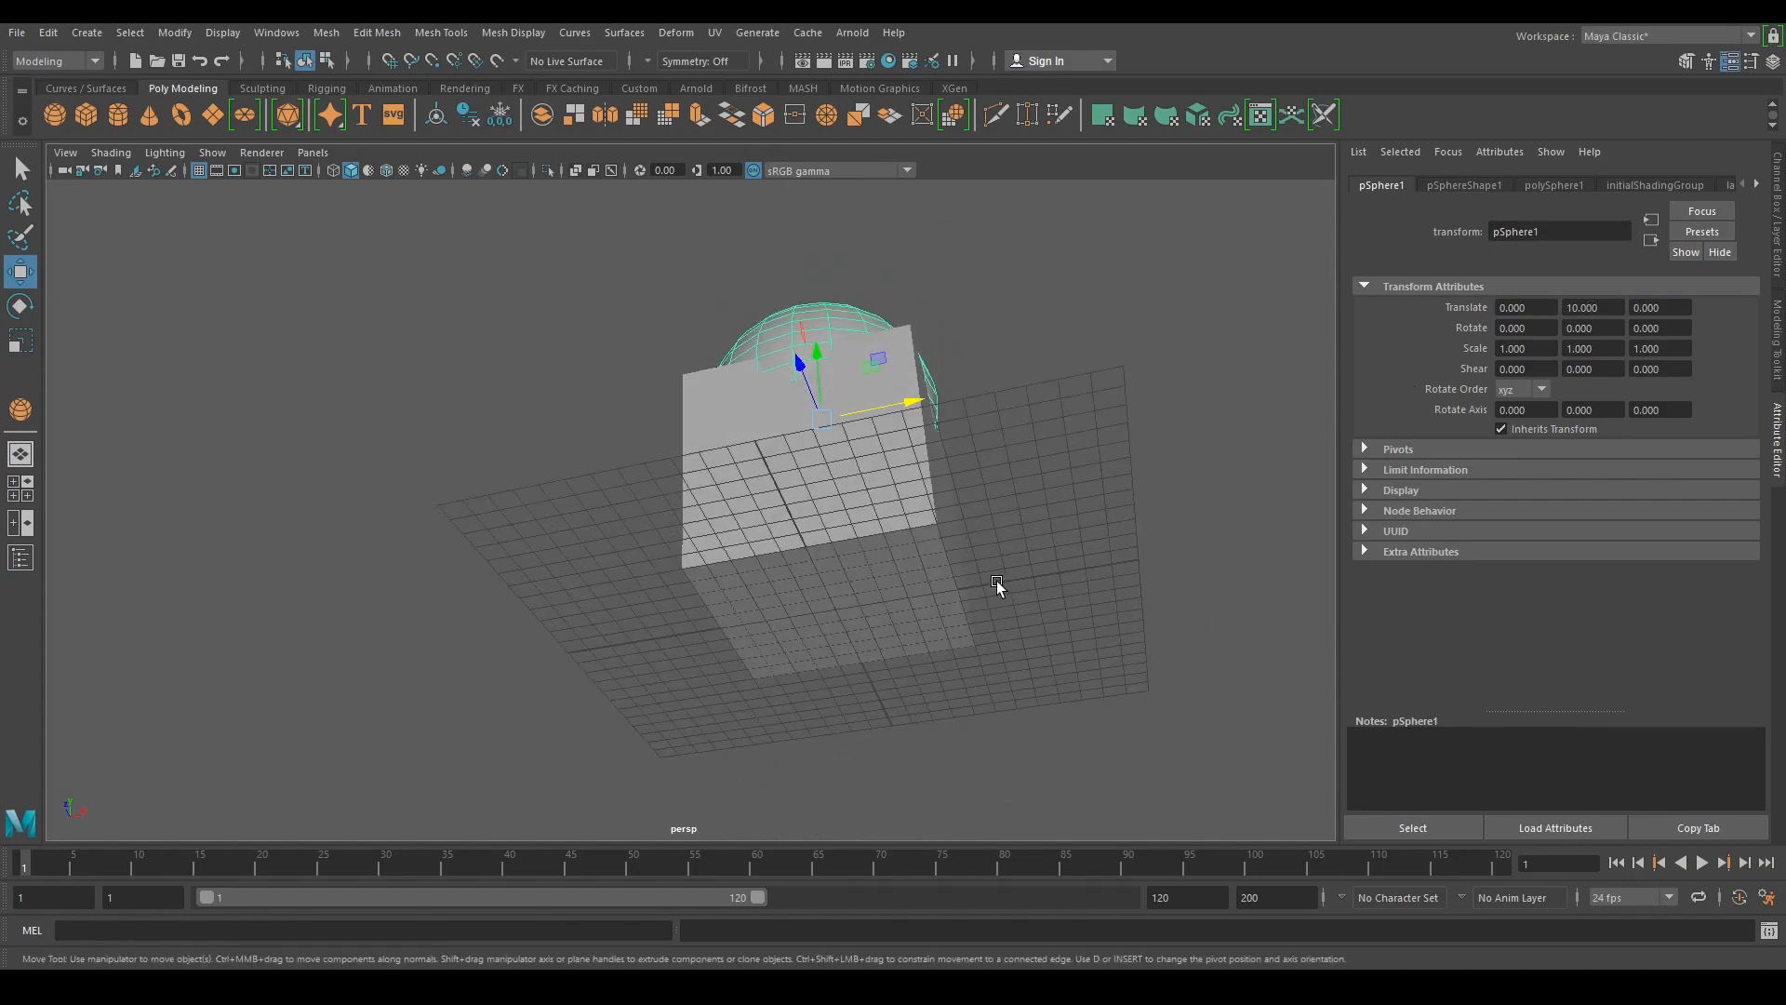
{"action": "left_click_drag", "start_coordinate": [1024, 486], "coordinate": [1009, 579], "text": "alt"}
{"action": "left_click_drag", "start_coordinate": [1024, 451], "coordinate": [990, 516], "text": "alt"}
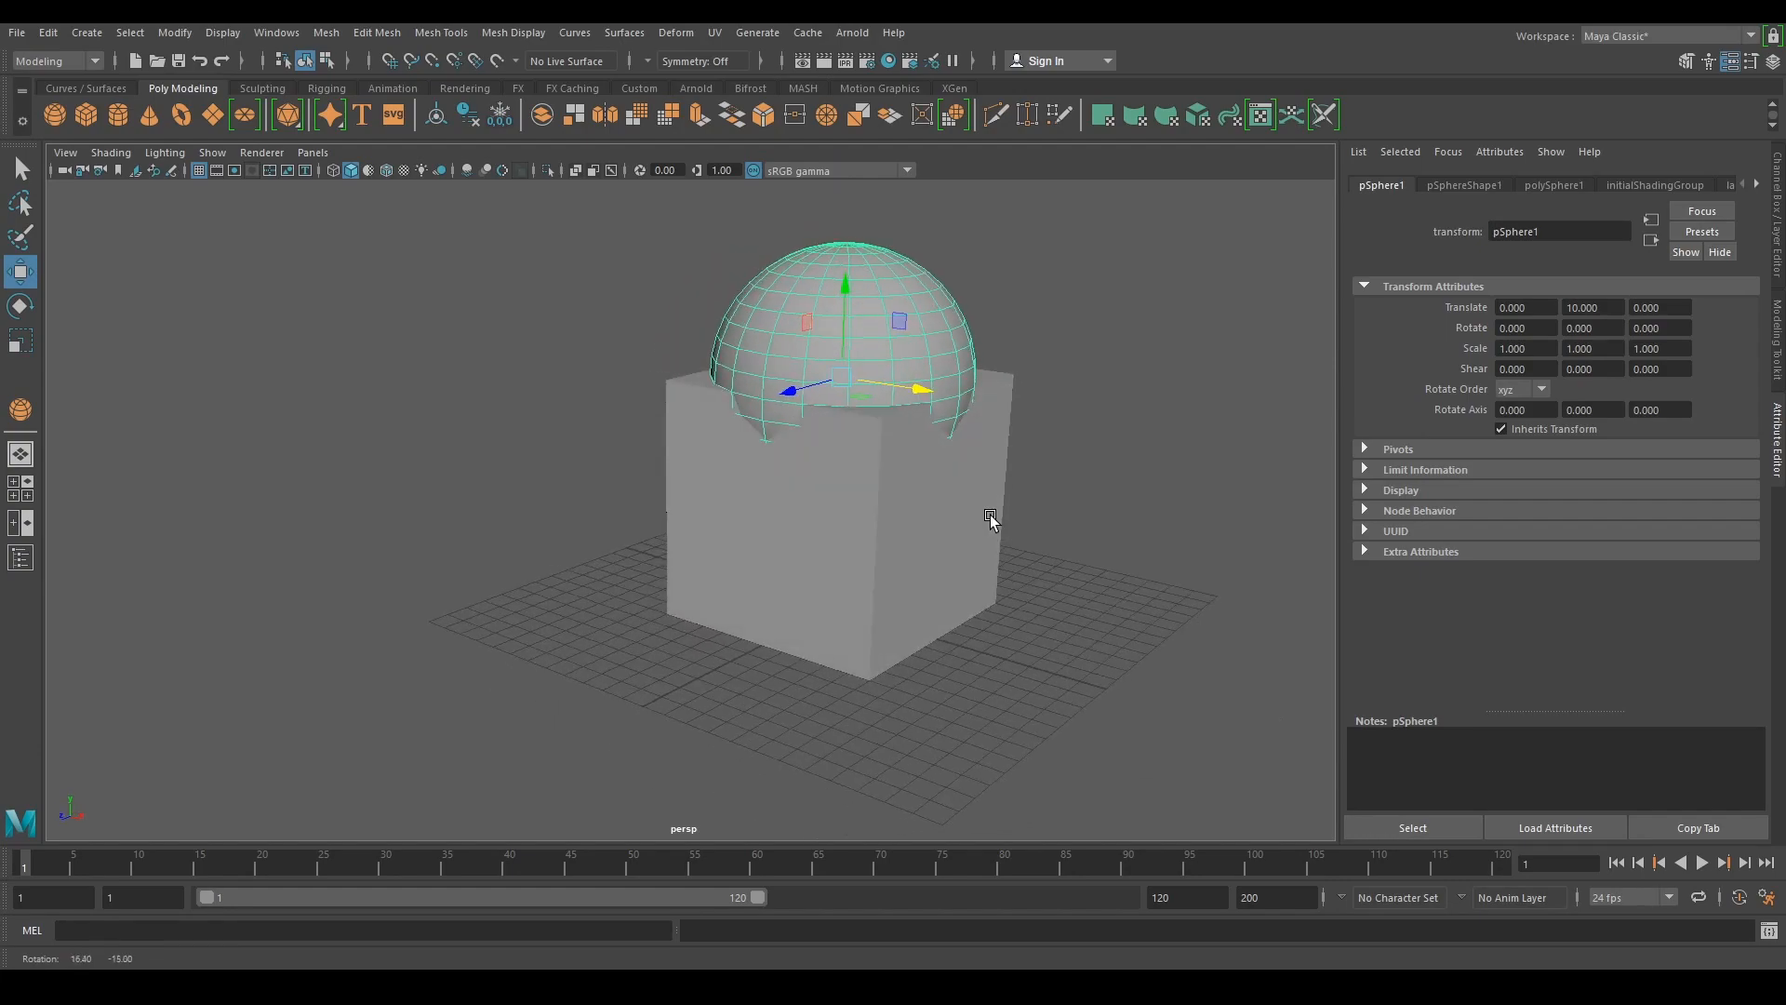
- Set the sphere's radius to 5 to match half the cube's width
{"action": "left_click", "coordinate": [1554, 185]}
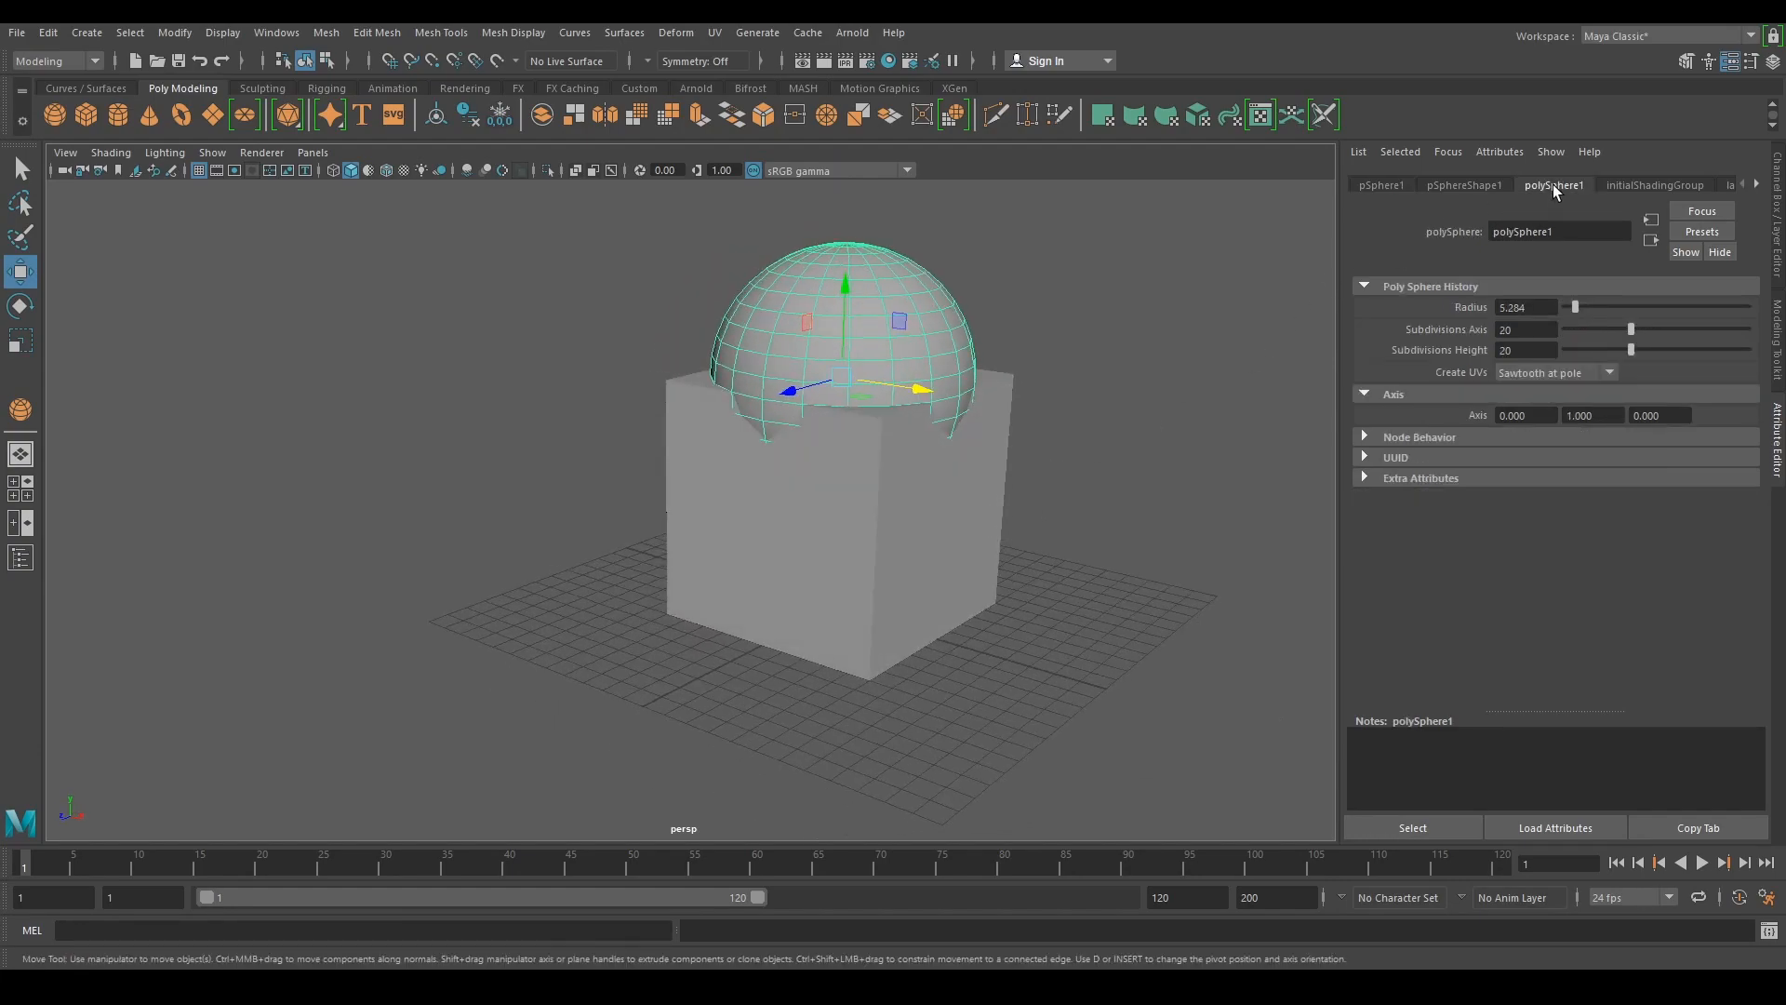
{"action": "left_click", "coordinate": [1543, 306]}
{"action": "type", "text": "5"}
{"action": "key", "text": "Return"}
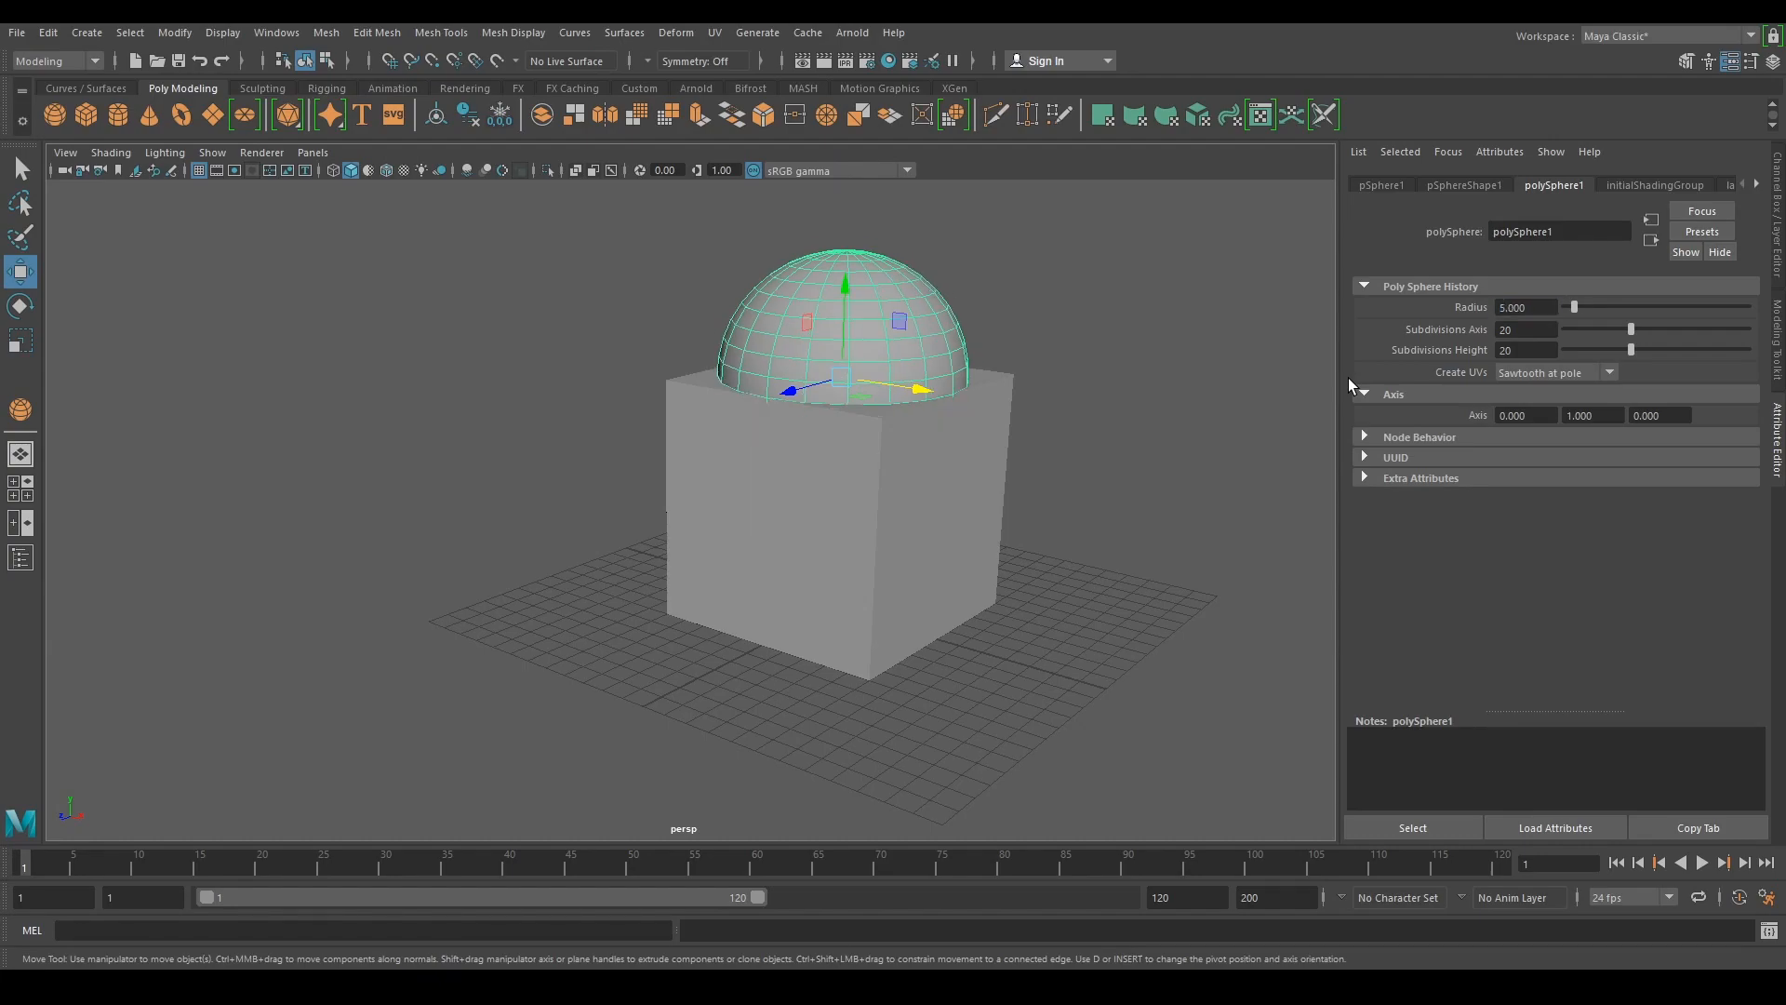
- Examine how the sphere fits on the cube from above and the side, and compare the sphere's radius and both objects' translate values
{"action": "left_click", "coordinate": [907, 544]}
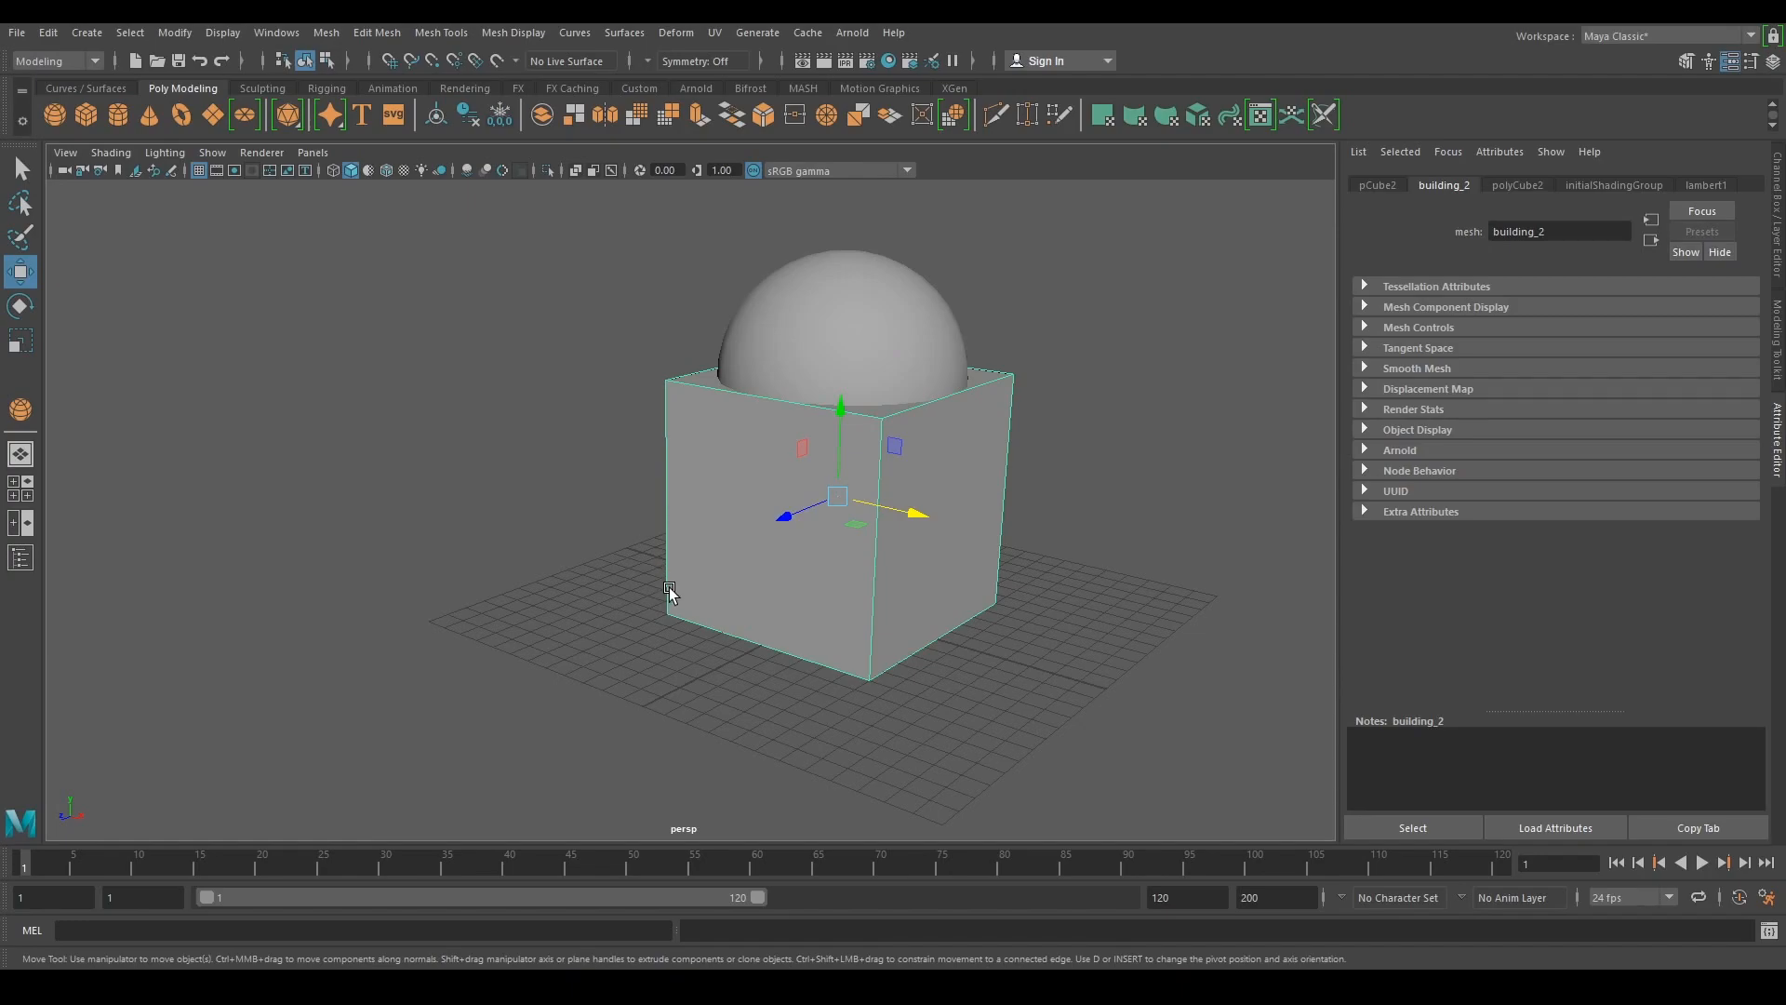
{"action": "left_click_drag", "start_coordinate": [670, 590], "coordinate": [718, 645], "text": "alt"}
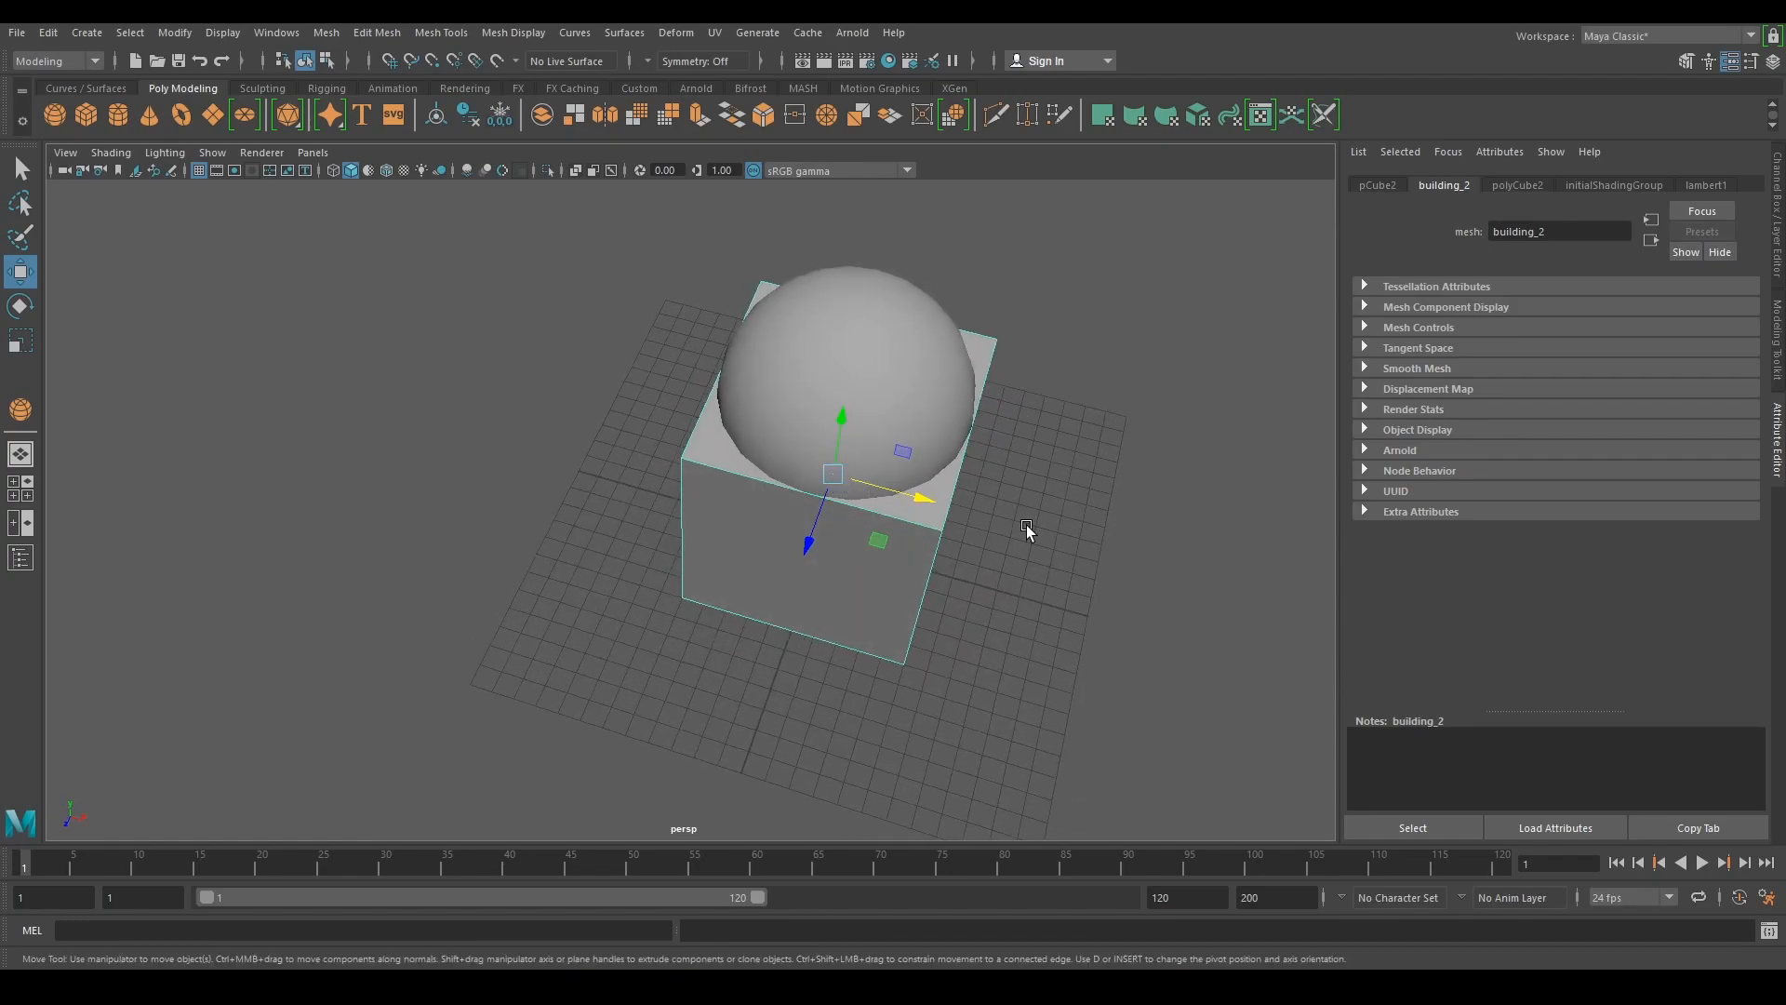
{"action": "left_click_drag", "start_coordinate": [1144, 569], "coordinate": [1074, 648], "text": "alt"}
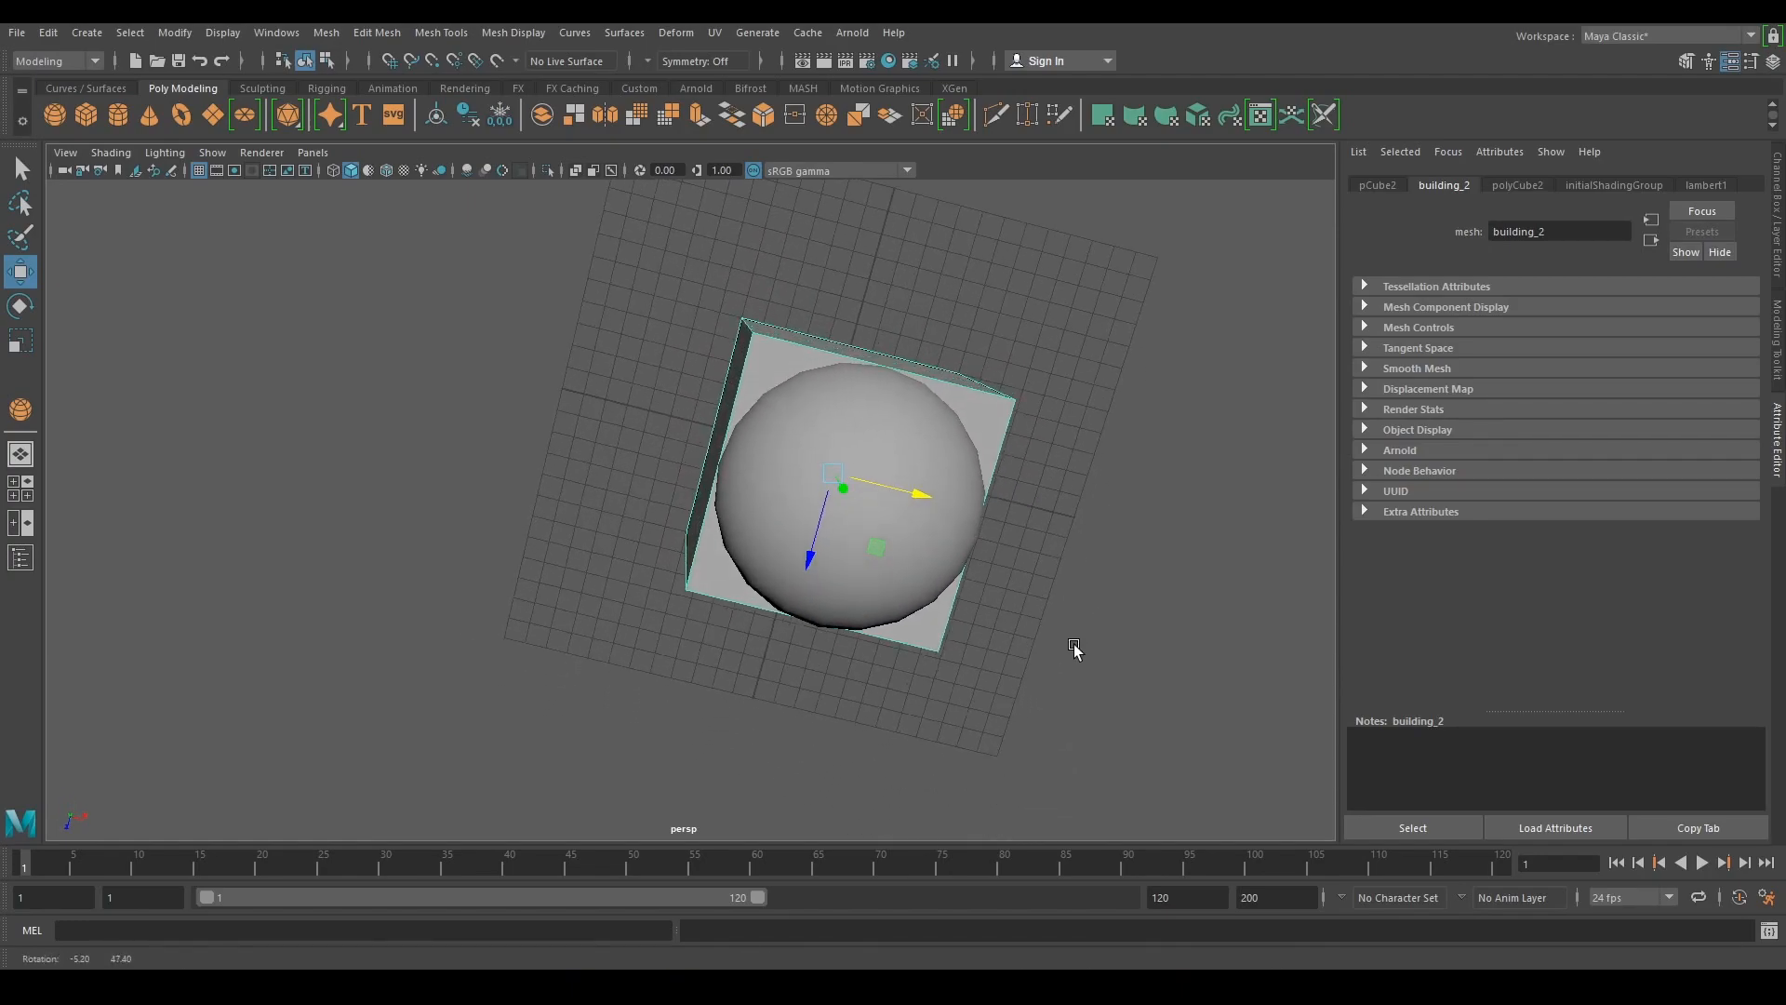
{"action": "left_click", "coordinate": [1007, 610]}
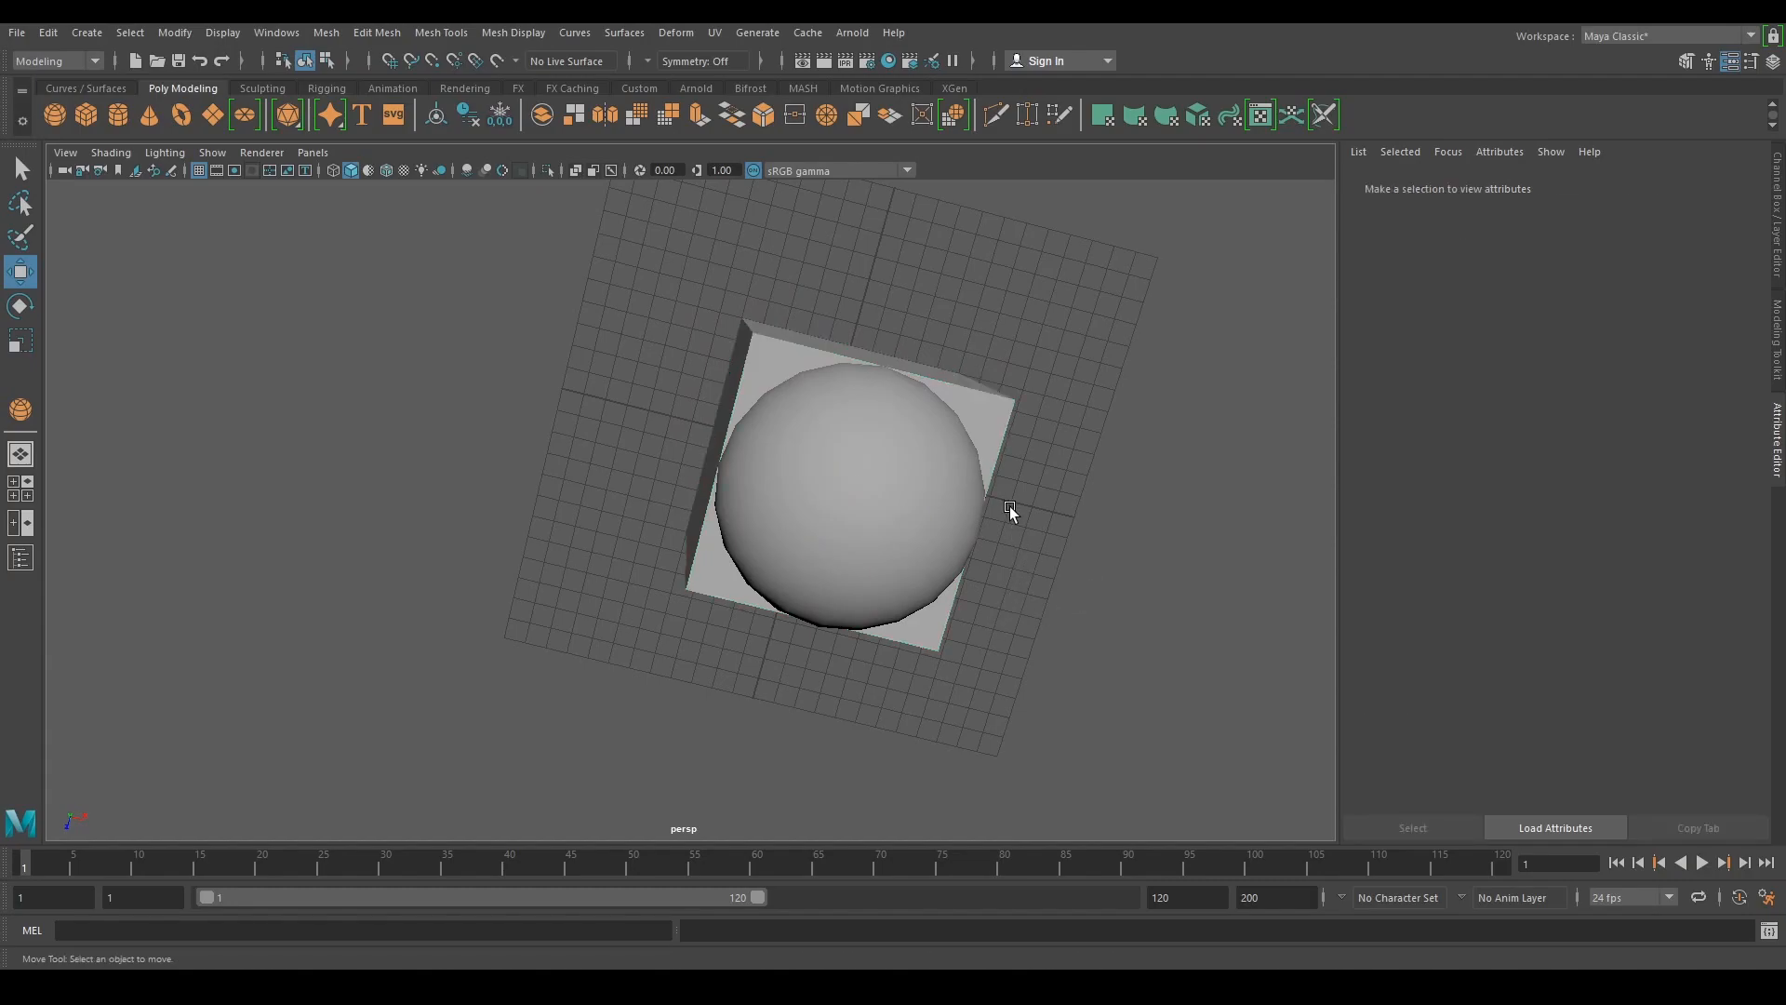
{"action": "left_click_drag", "start_coordinate": [977, 493], "coordinate": [977, 493]}
{"action": "left_click_drag", "start_coordinate": [1076, 589], "coordinate": [992, 446], "text": "alt"}
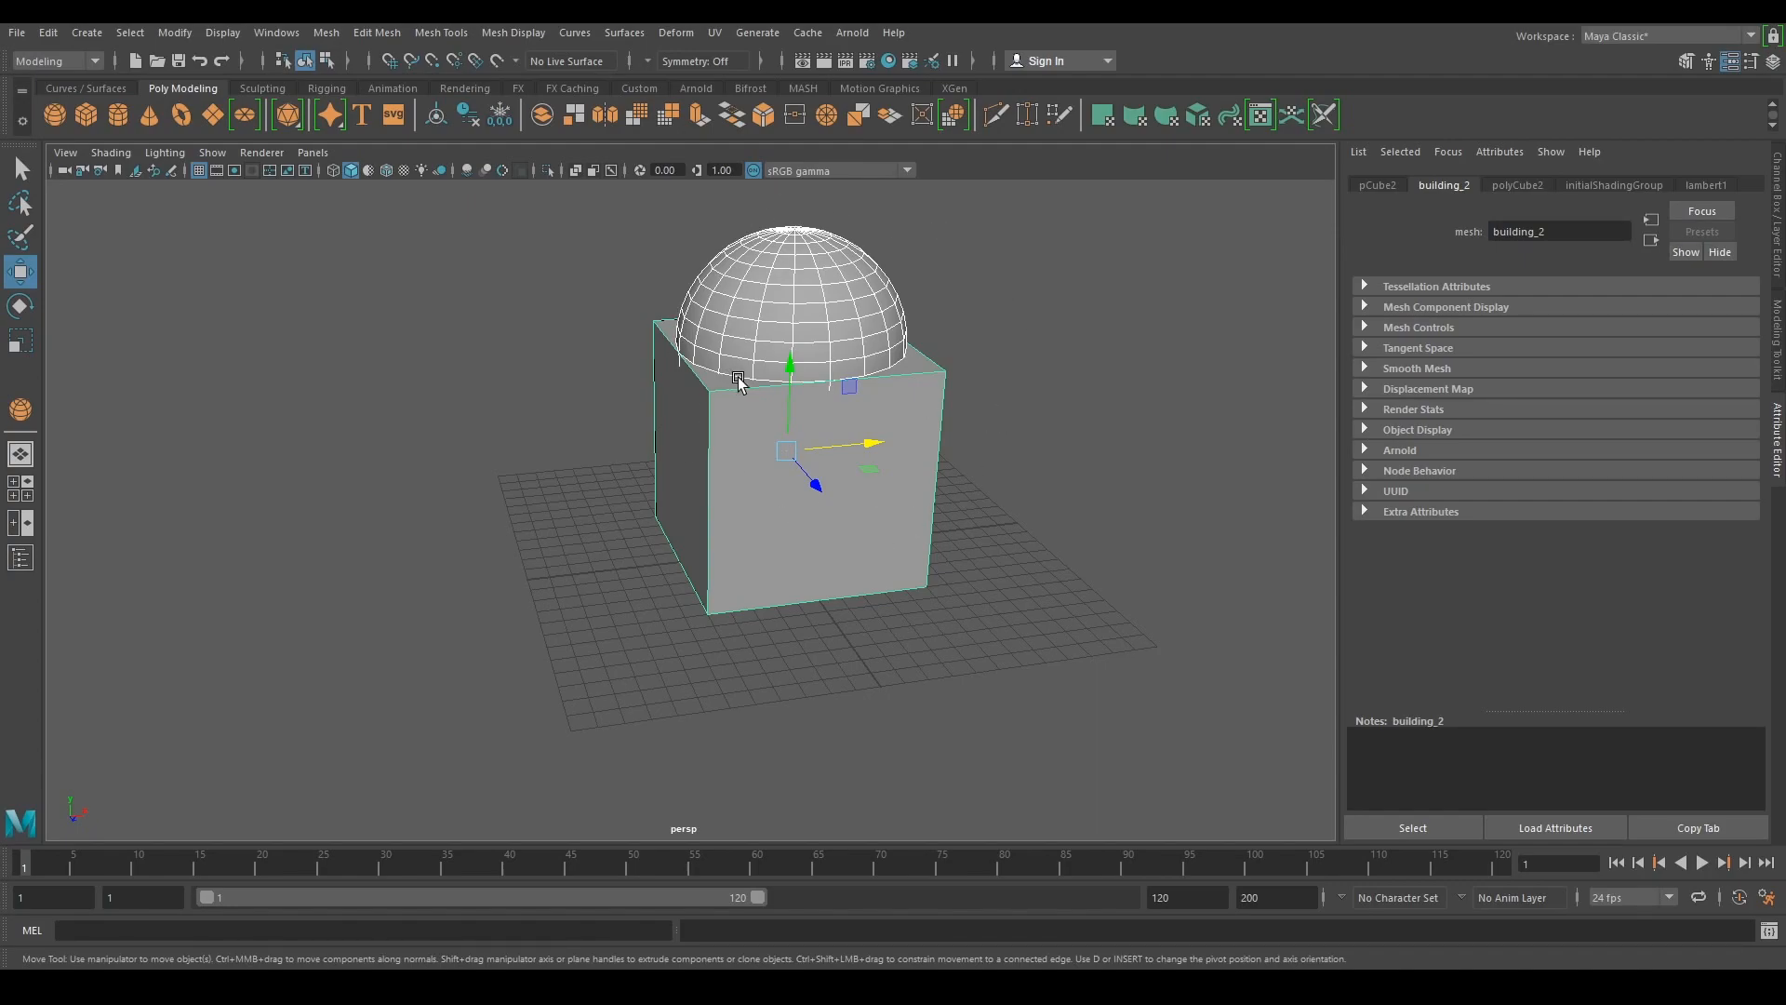
{"action": "left_click_drag", "start_coordinate": [1042, 558], "coordinate": [1049, 547], "text": "alt"}
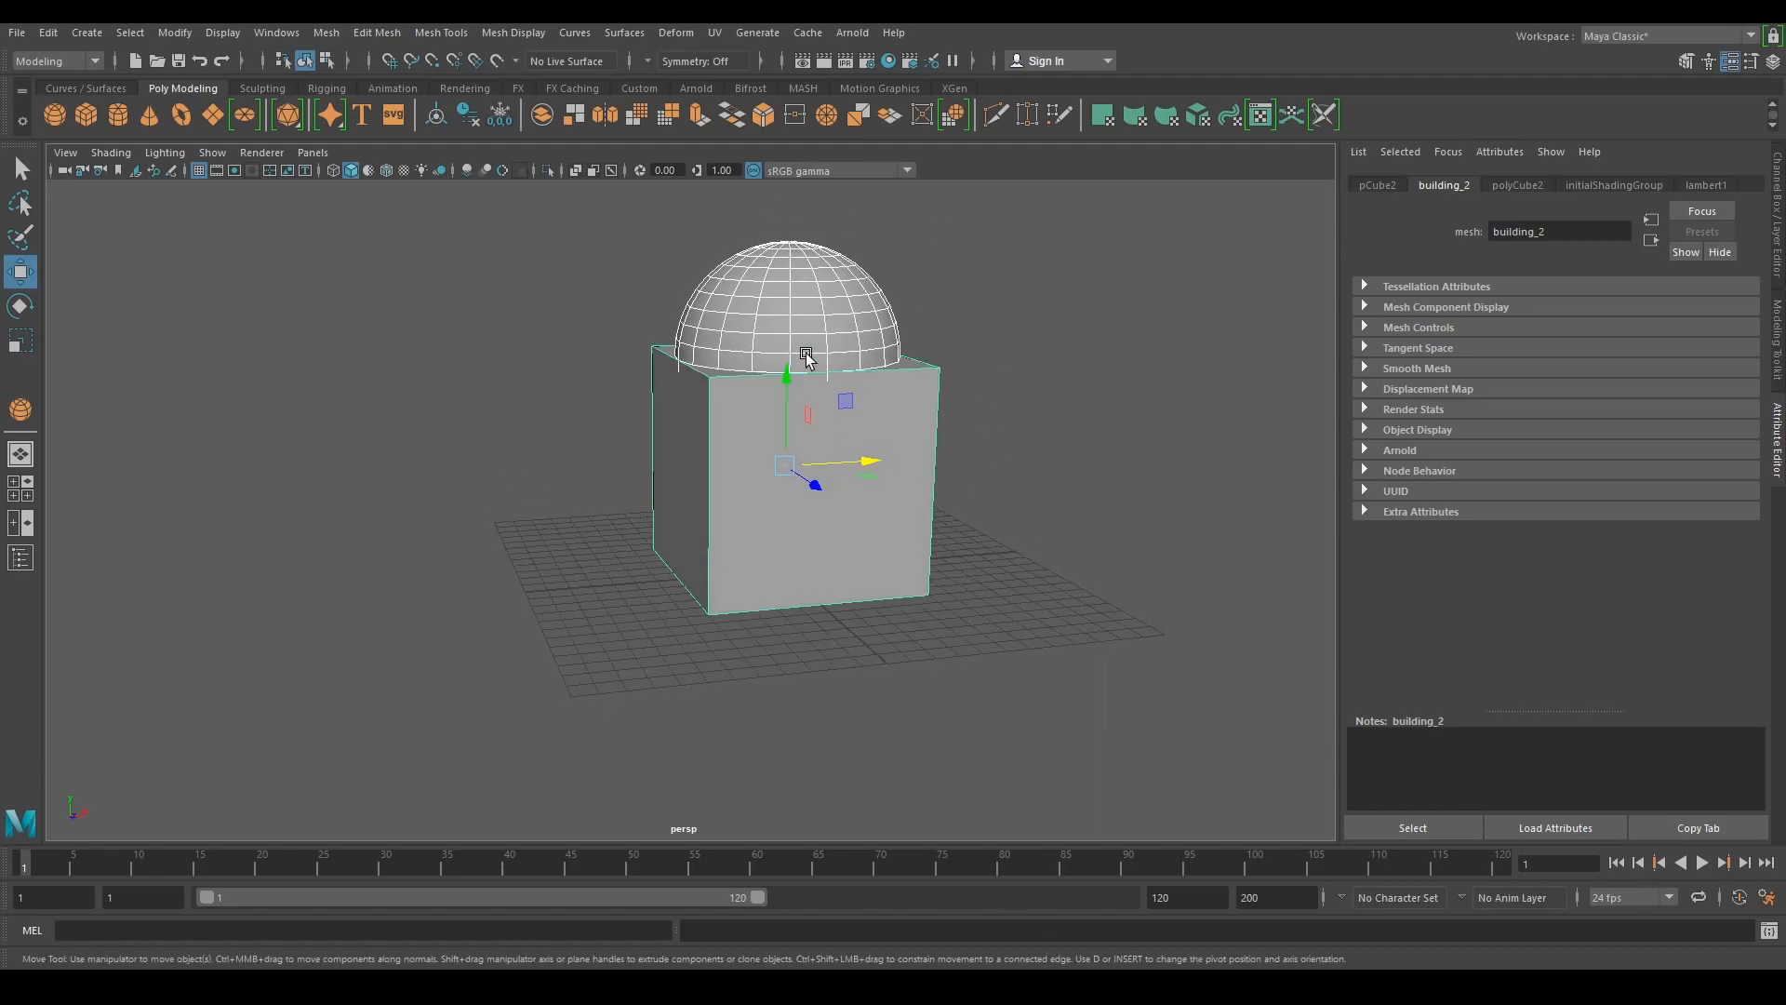
{"action": "left_click", "coordinate": [797, 314]}
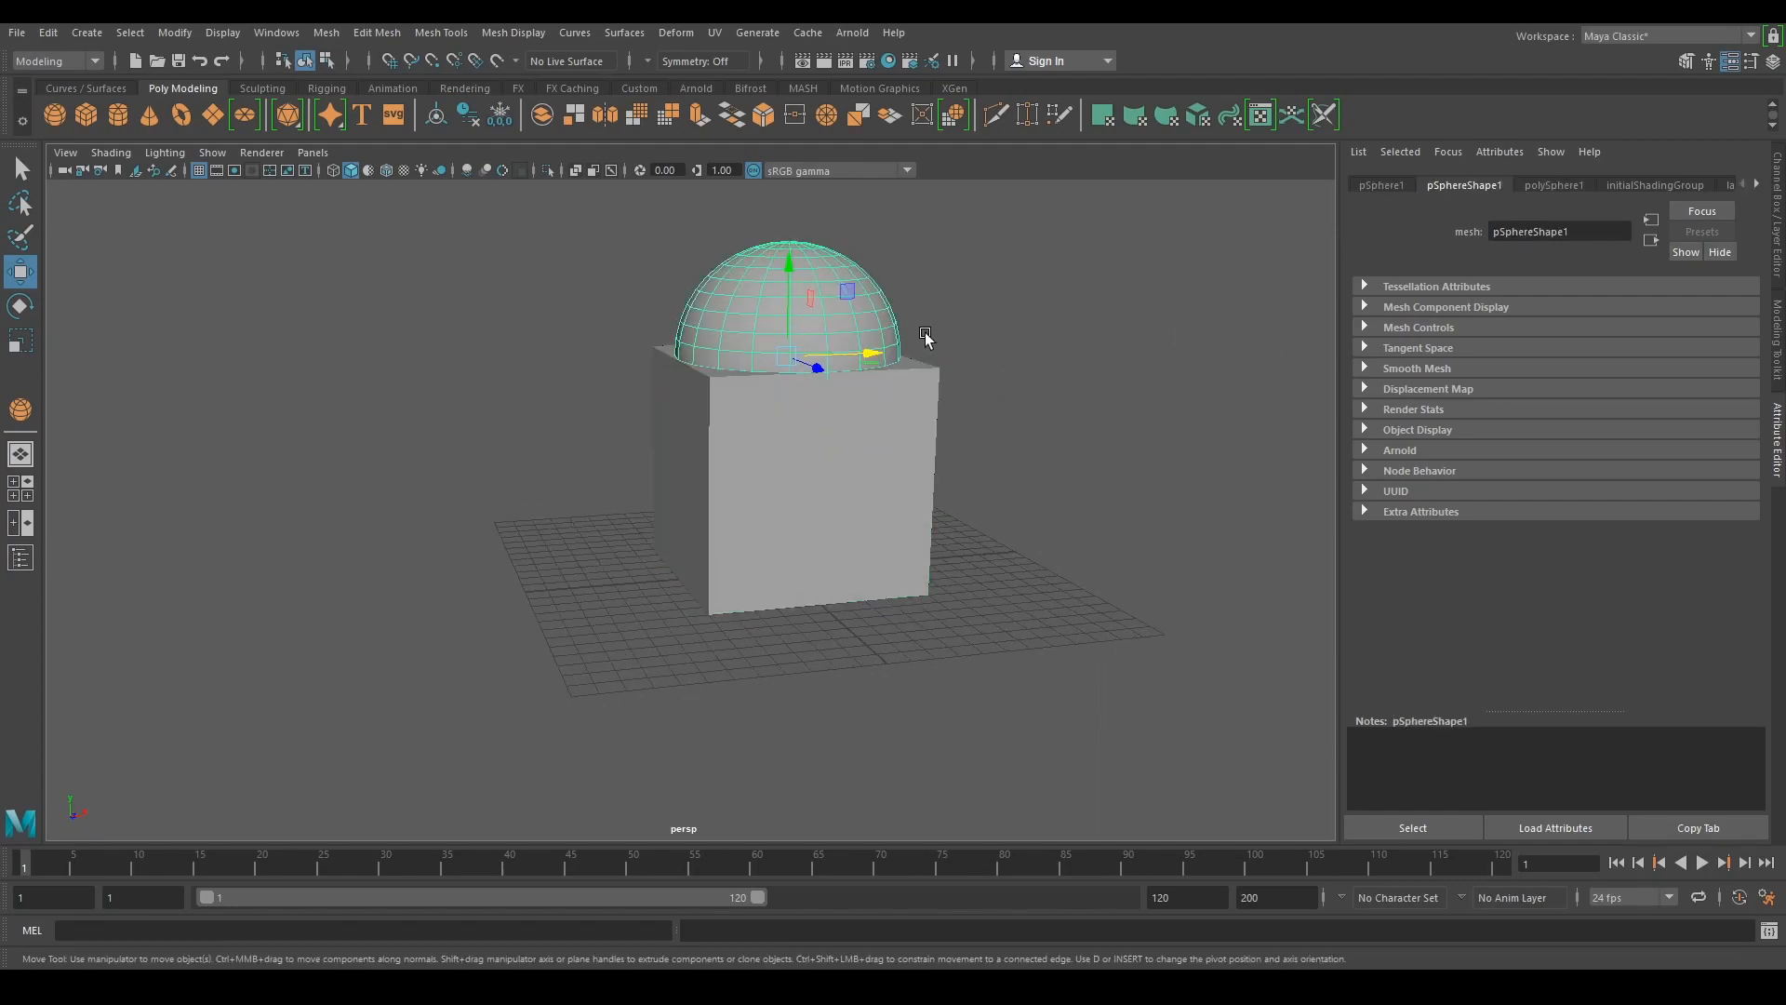
{"action": "left_click", "coordinate": [846, 355]}
{"action": "left_click", "coordinate": [1548, 185]}
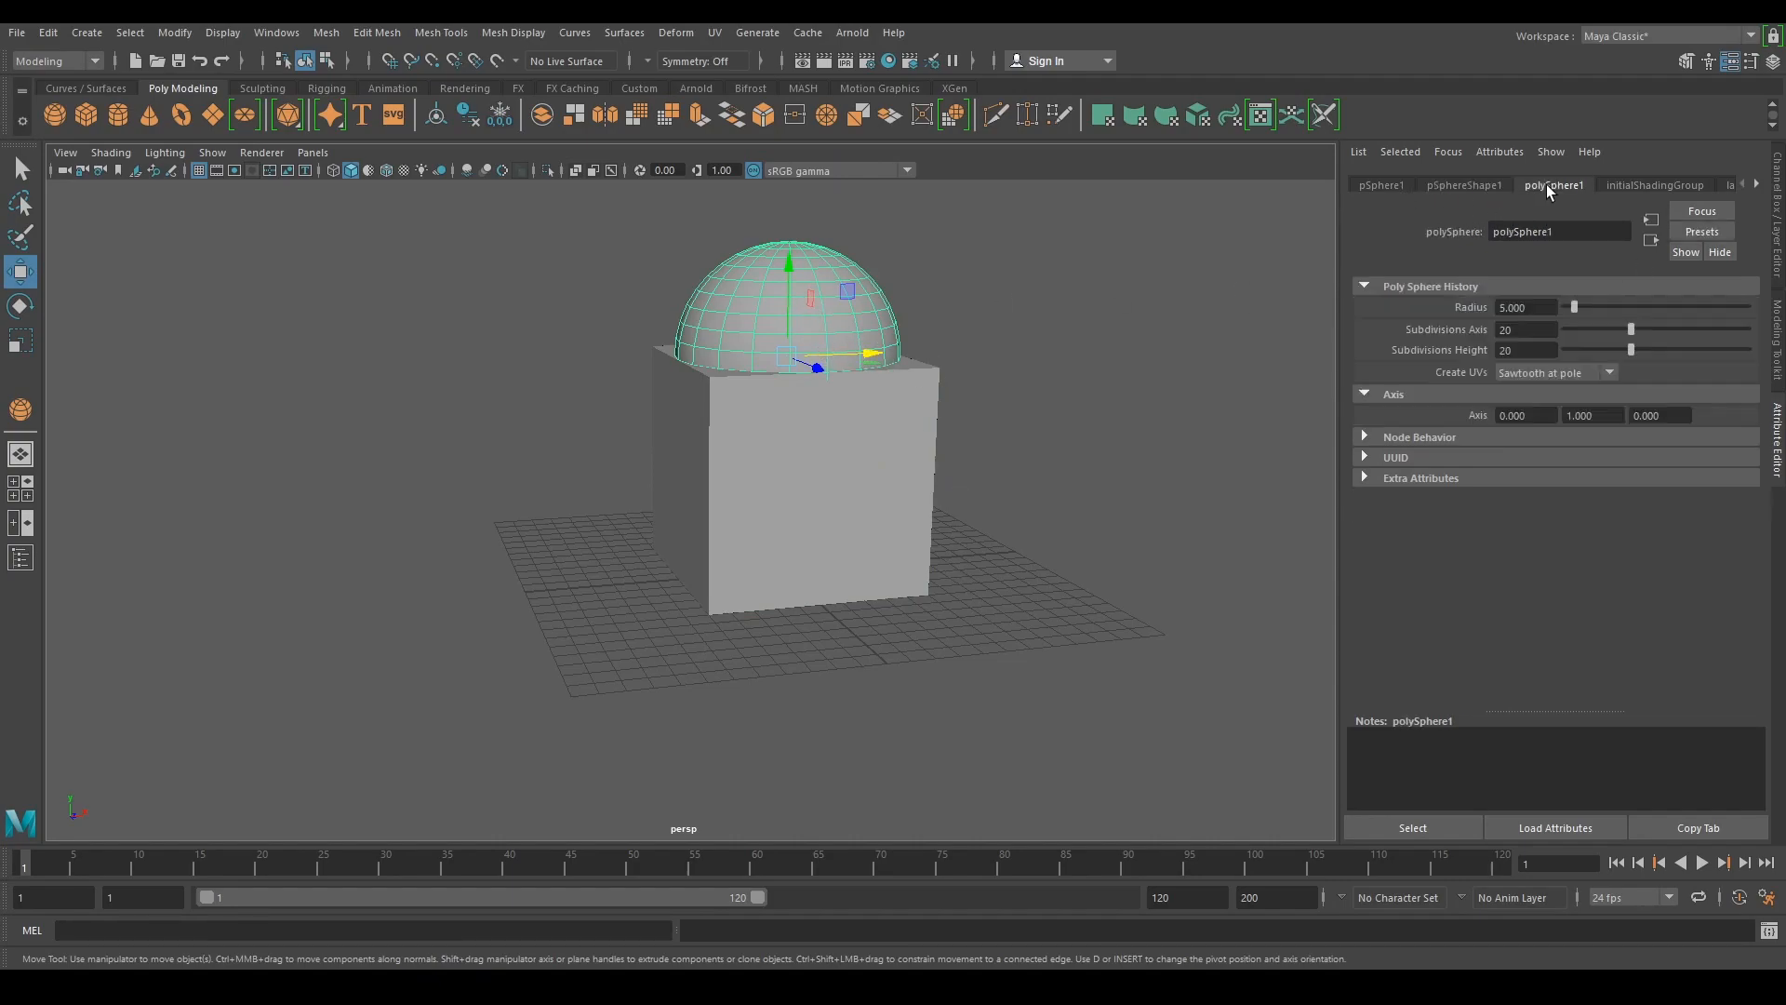
{"action": "left_click", "coordinate": [1382, 187]}
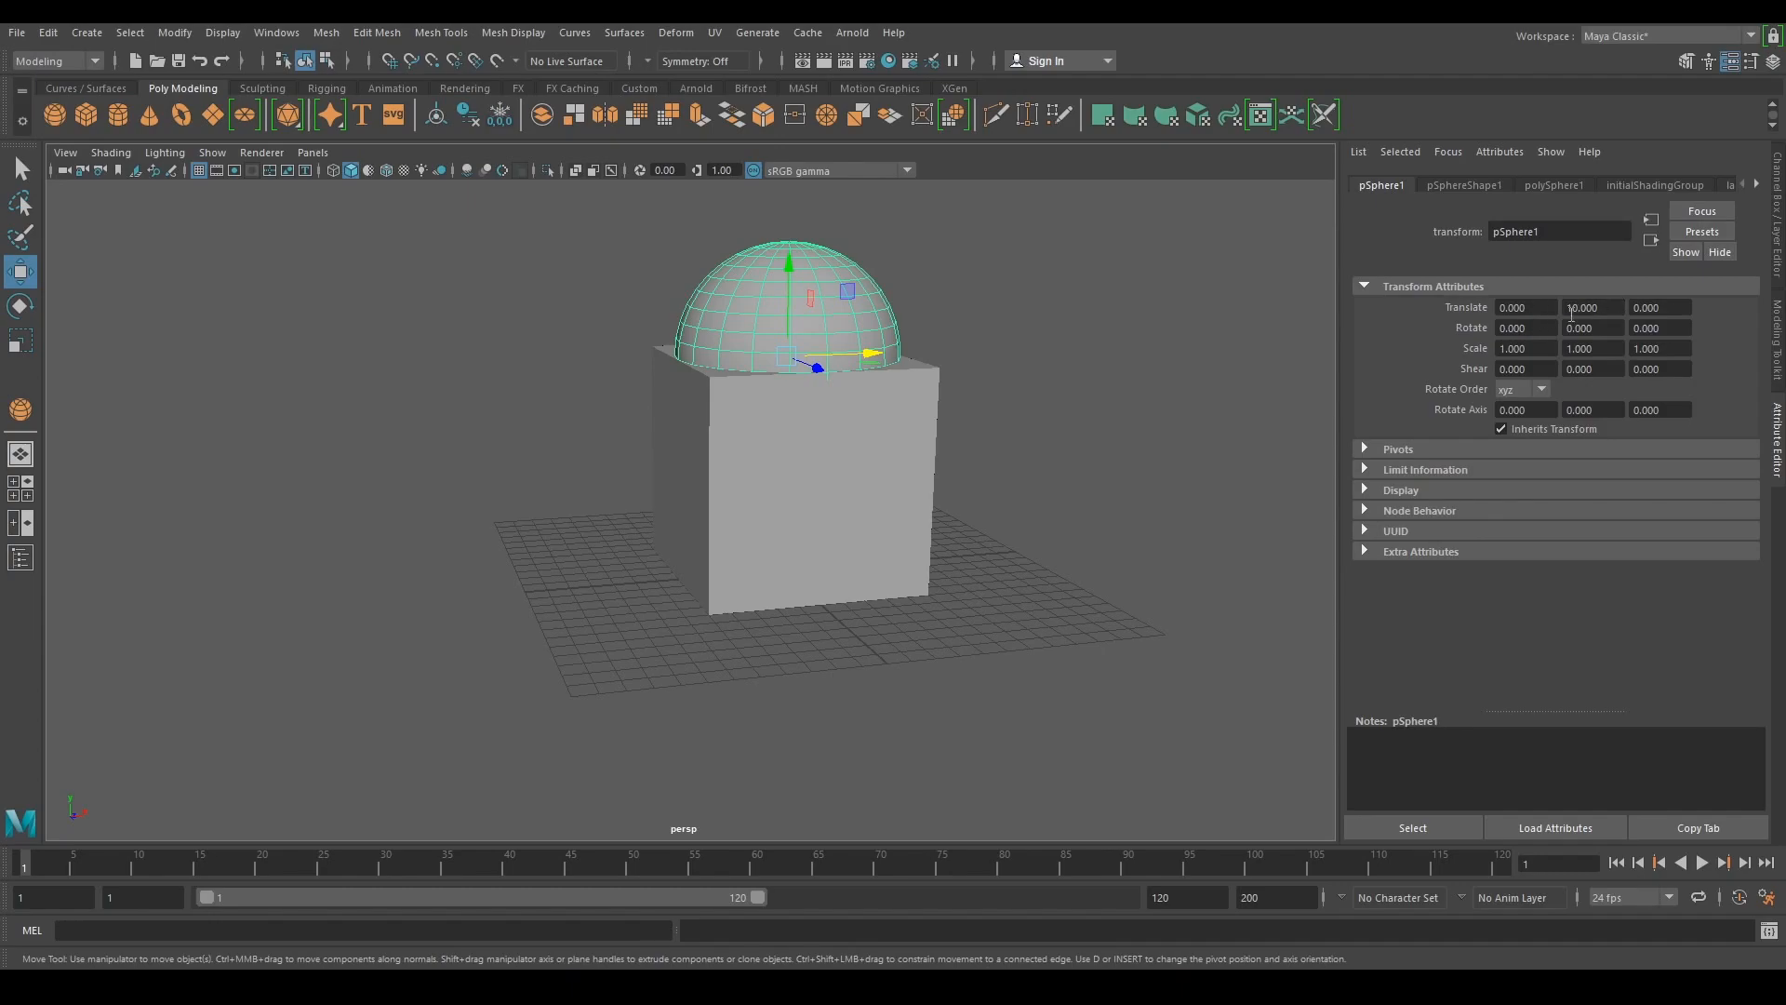
{"action": "left_click", "coordinate": [823, 504]}
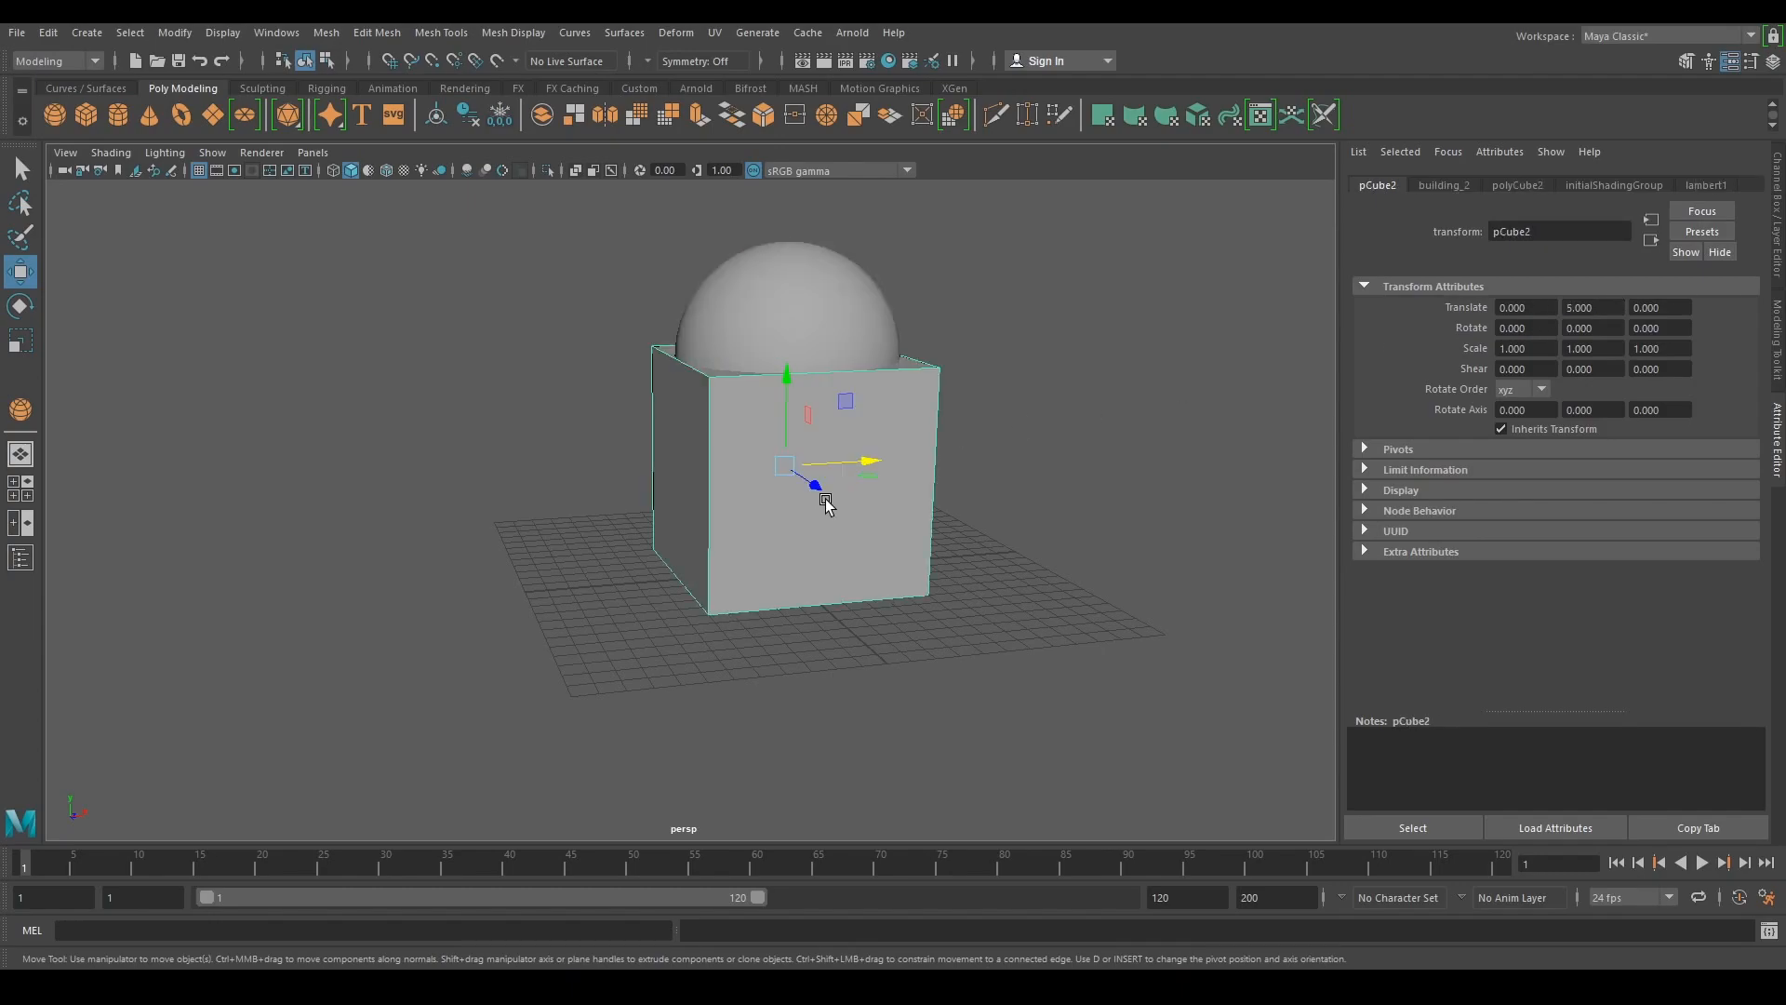
- Set the sphere's Translate Y to 15 so that it sits on the cube's upper face
{"action": "left_click", "coordinate": [809, 321]}
{"action": "left_click", "coordinate": [1546, 184]}
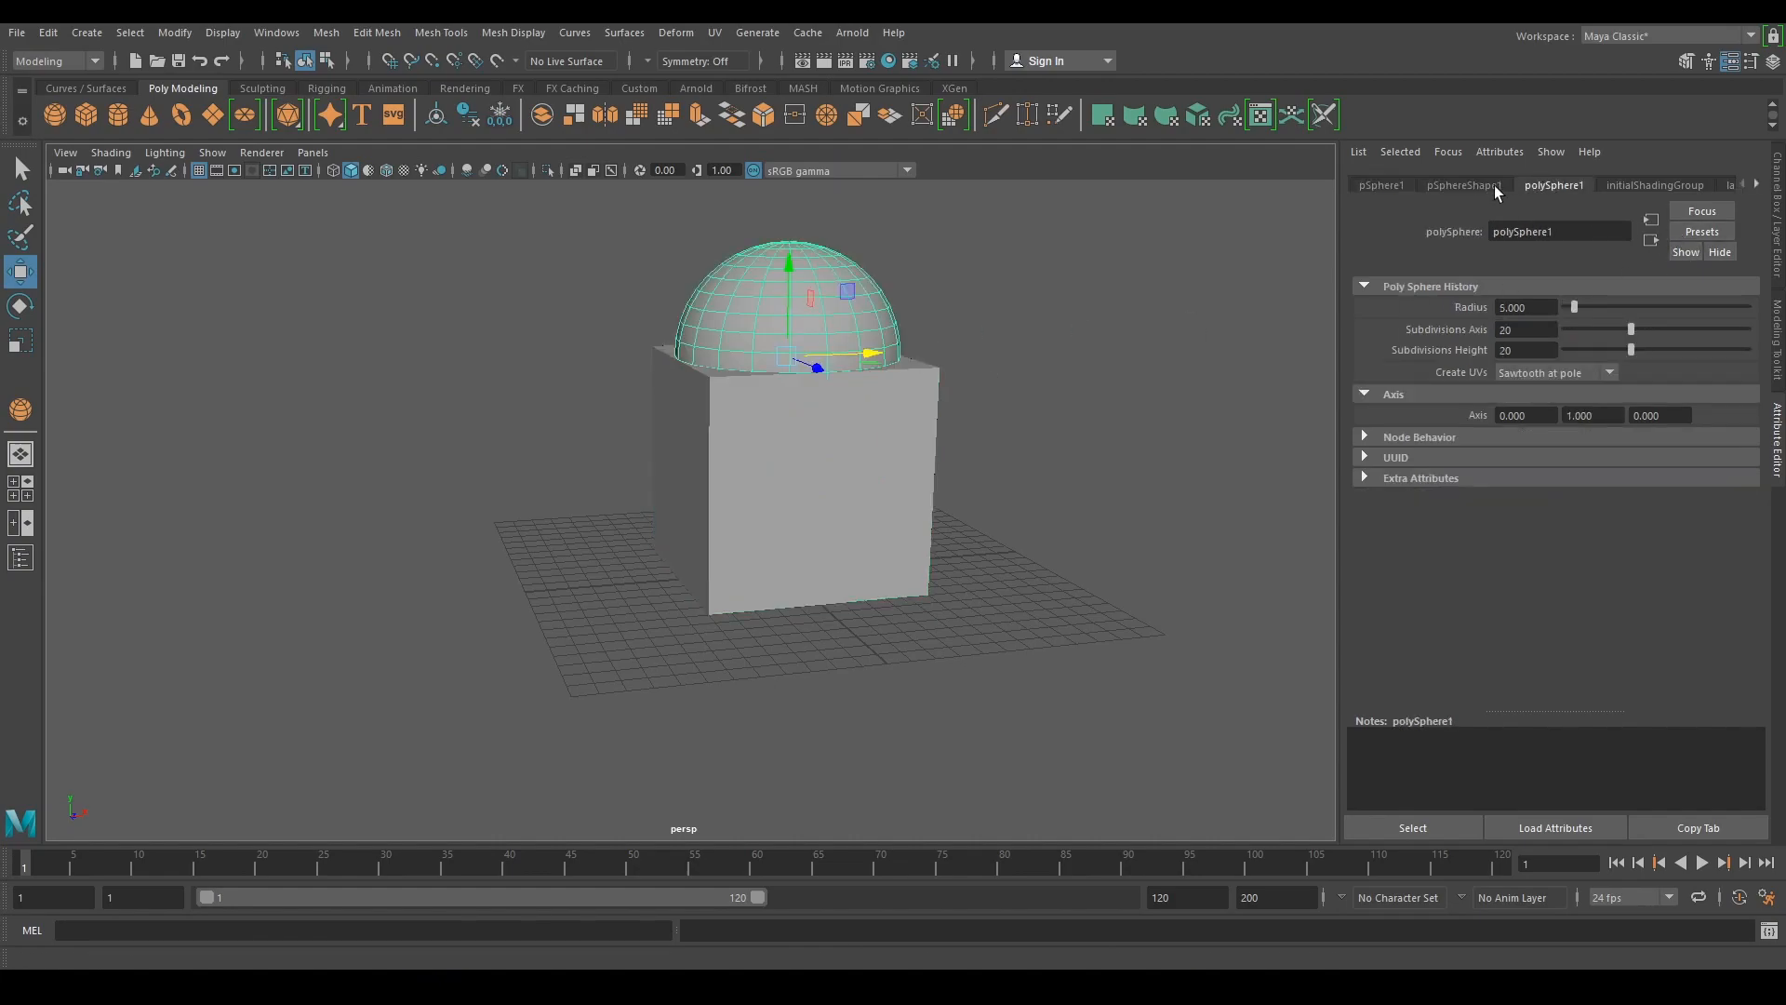
{"action": "left_click", "coordinate": [1376, 184]}
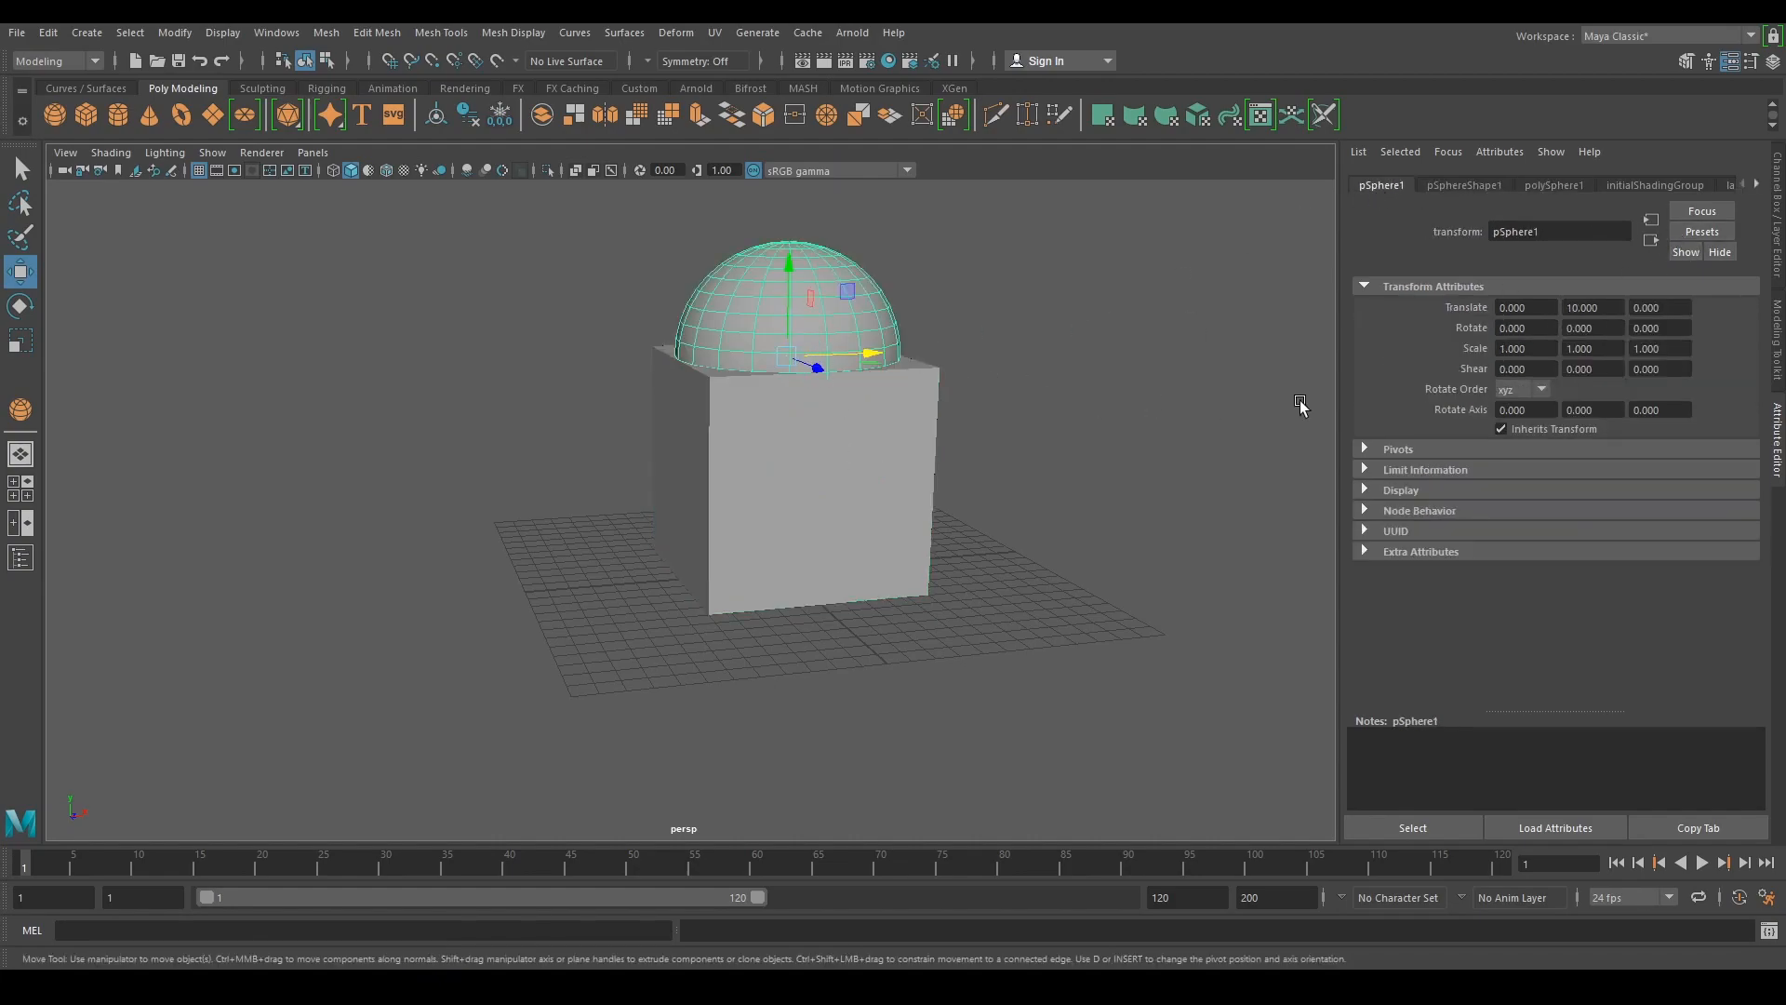
{"action": "left_click_drag", "start_coordinate": [1617, 316], "coordinate": [1439, 296]}
{"action": "type", "text": "15"}
{"action": "key", "text": "Return"}
{"action": "left_click_drag", "start_coordinate": [1057, 415], "coordinate": [906, 407], "text": "alt"}
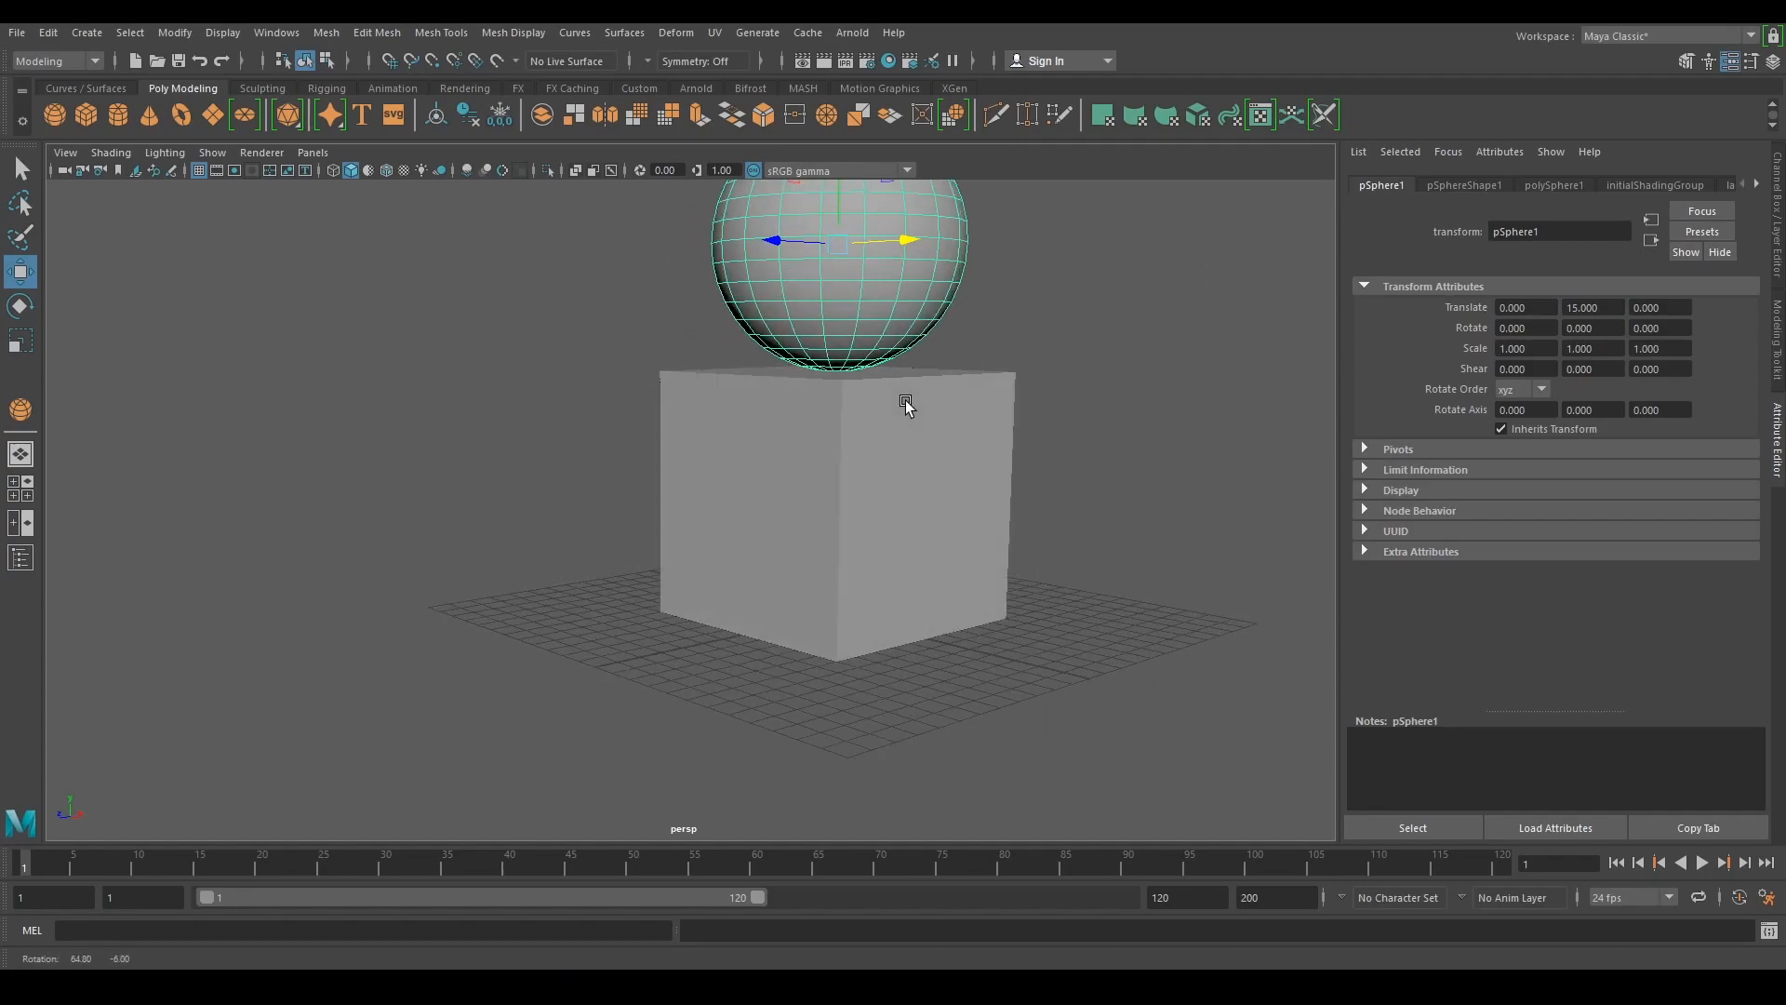
{"action": "left_click", "coordinate": [1042, 507]}
{"action": "mouse_move", "coordinate": [1051, 635]}
{"action": "left_mouse_down", "text": "alt"}
{"action": "mouse_move", "coordinate": [1100, 527]}
{"action": "mouse_move", "coordinate": [1065, 651]}
{"action": "left_mouse_up", "text": "alt"}
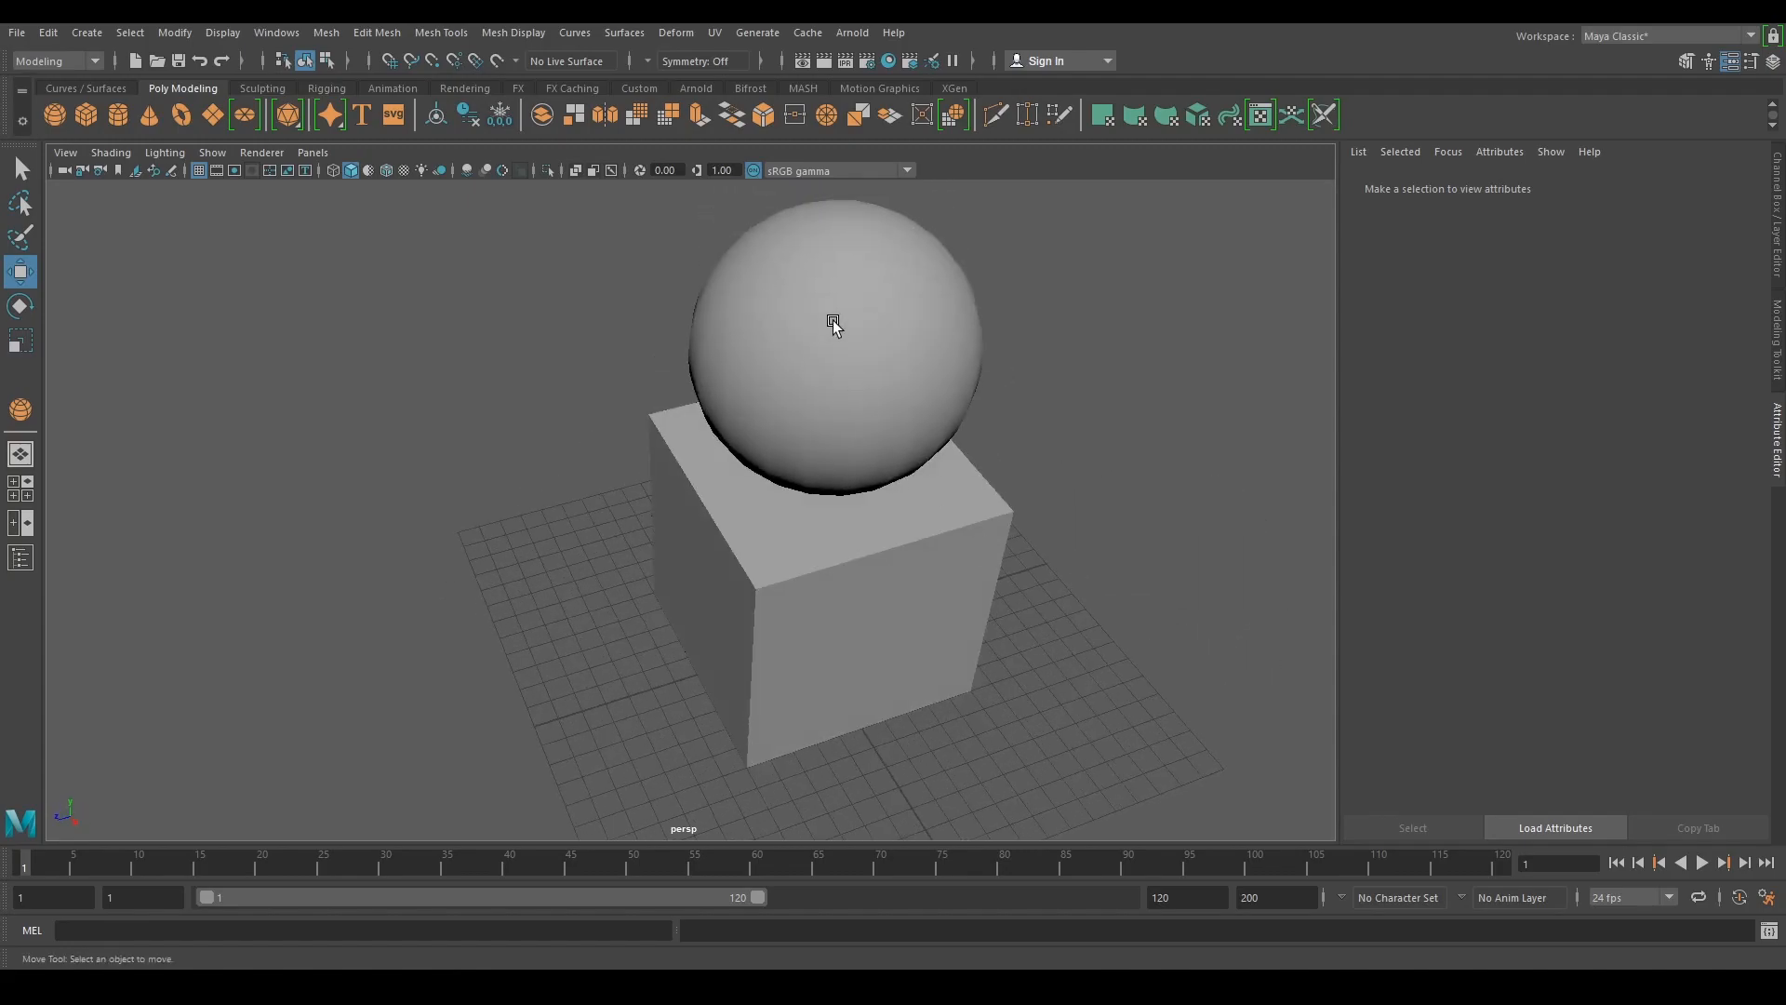
{"action": "left_click", "coordinate": [881, 343]}
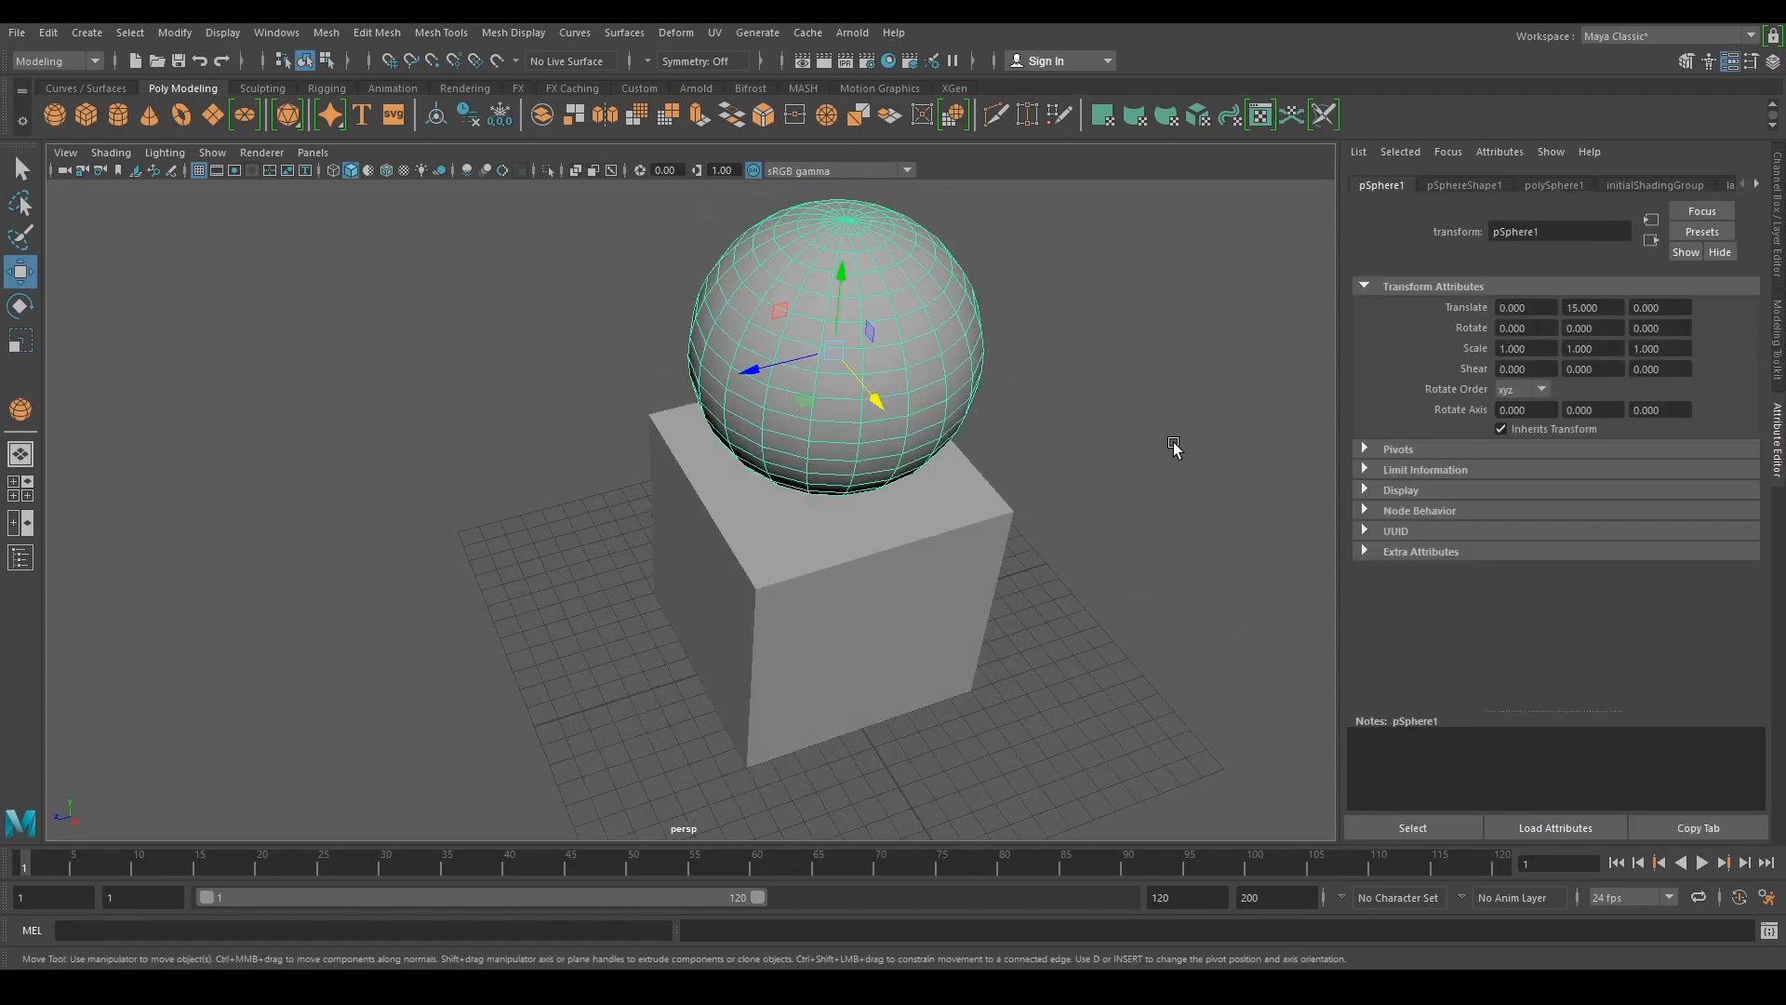
{"action": "left_click_drag", "start_coordinate": [1113, 441], "coordinate": [1053, 407], "text": "alt"}
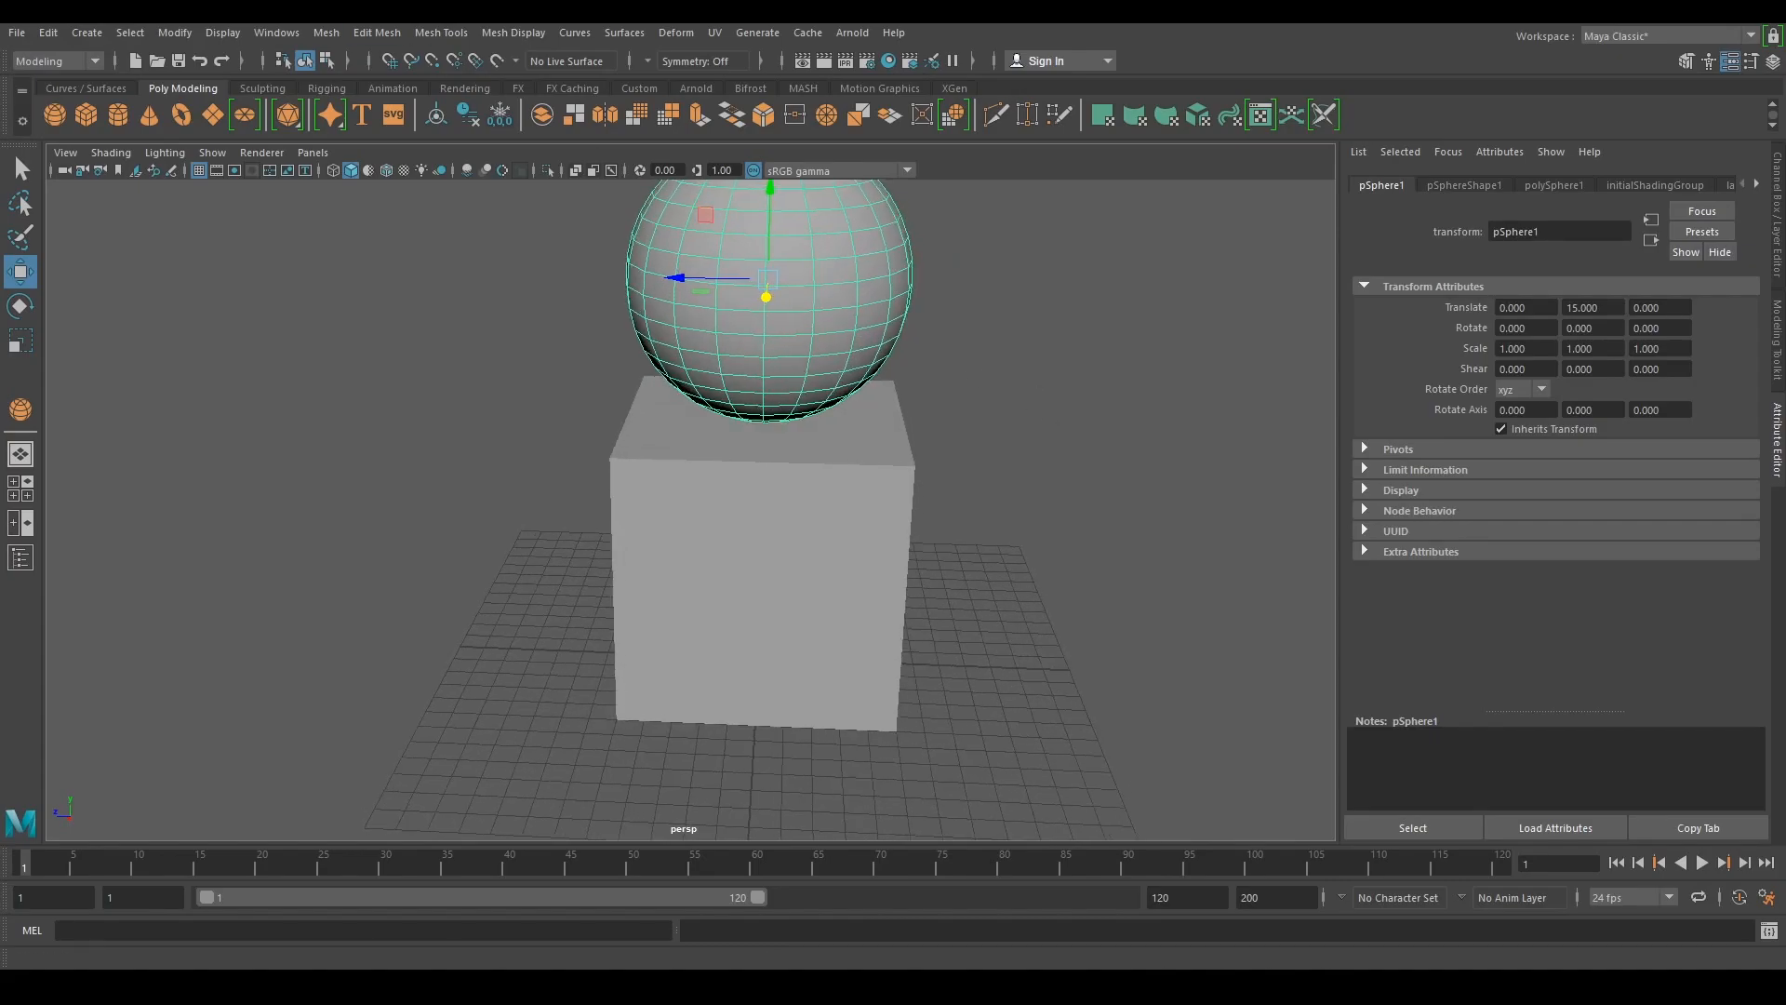
- Create a polygon cylinder beside the cube and set its radius to 5 and its height to 10
{"action": "left_click", "coordinate": [118, 116]}
{"action": "left_click_drag", "start_coordinate": [1024, 628], "coordinate": [1061, 399]}
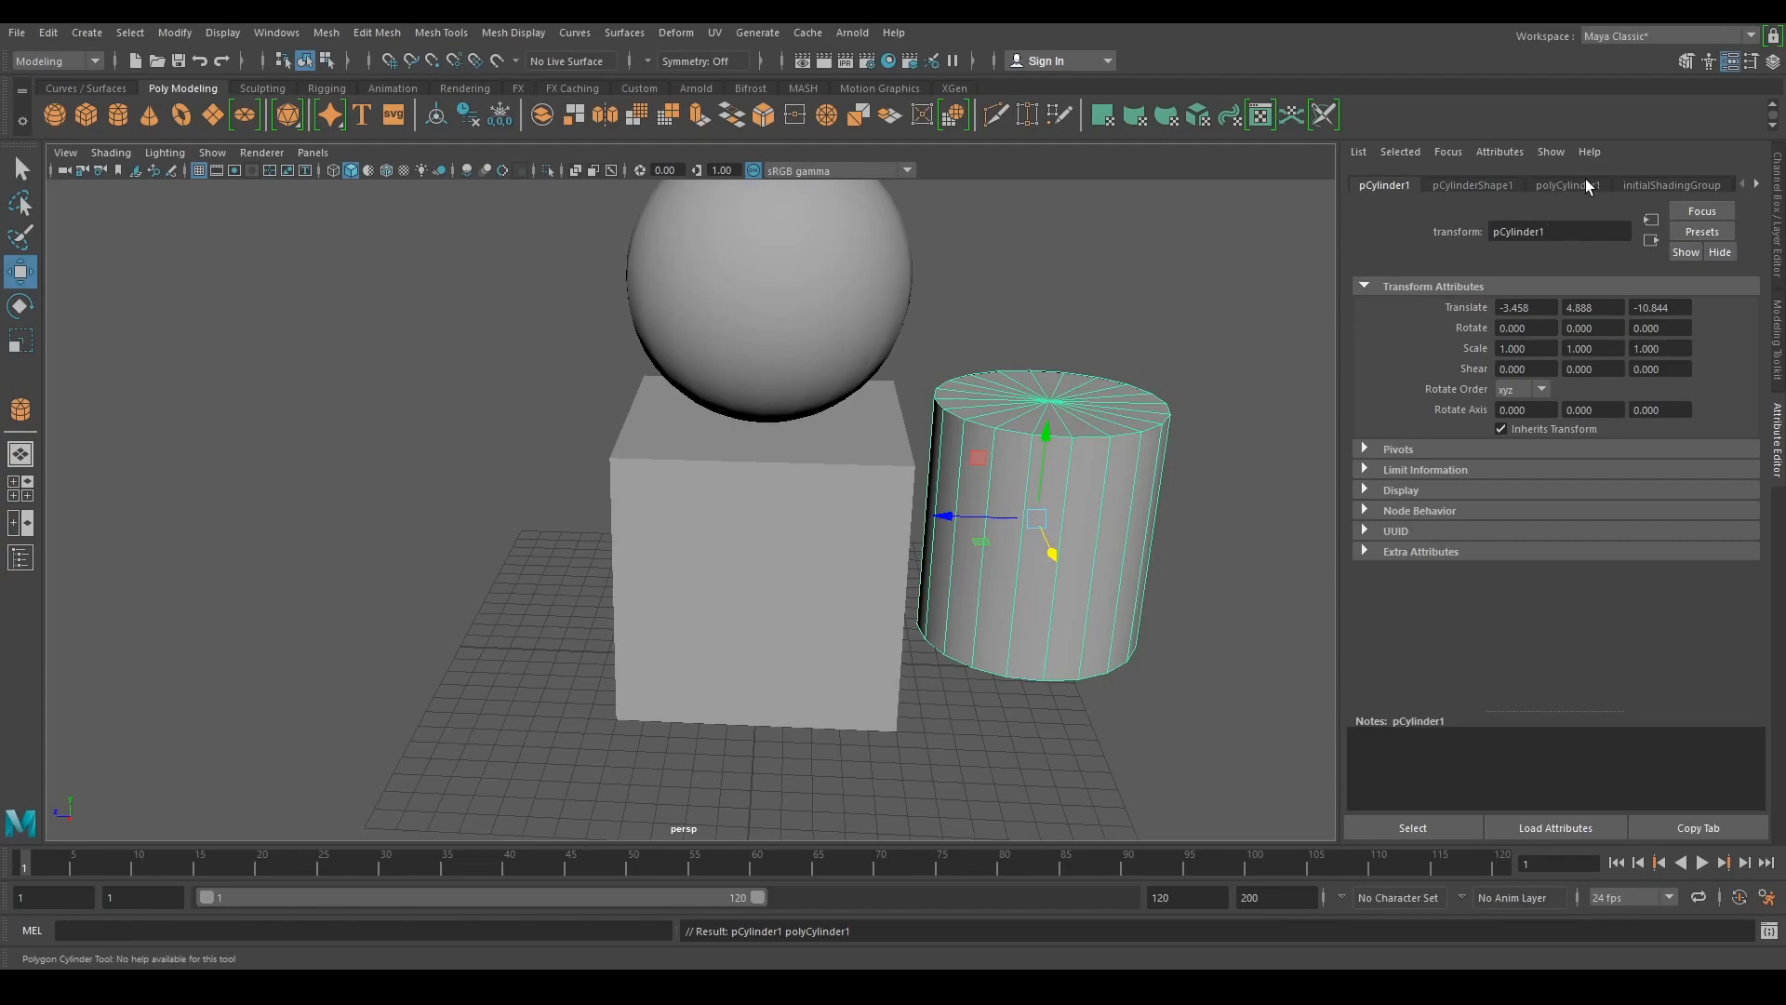
{"action": "left_click", "coordinate": [1567, 185]}
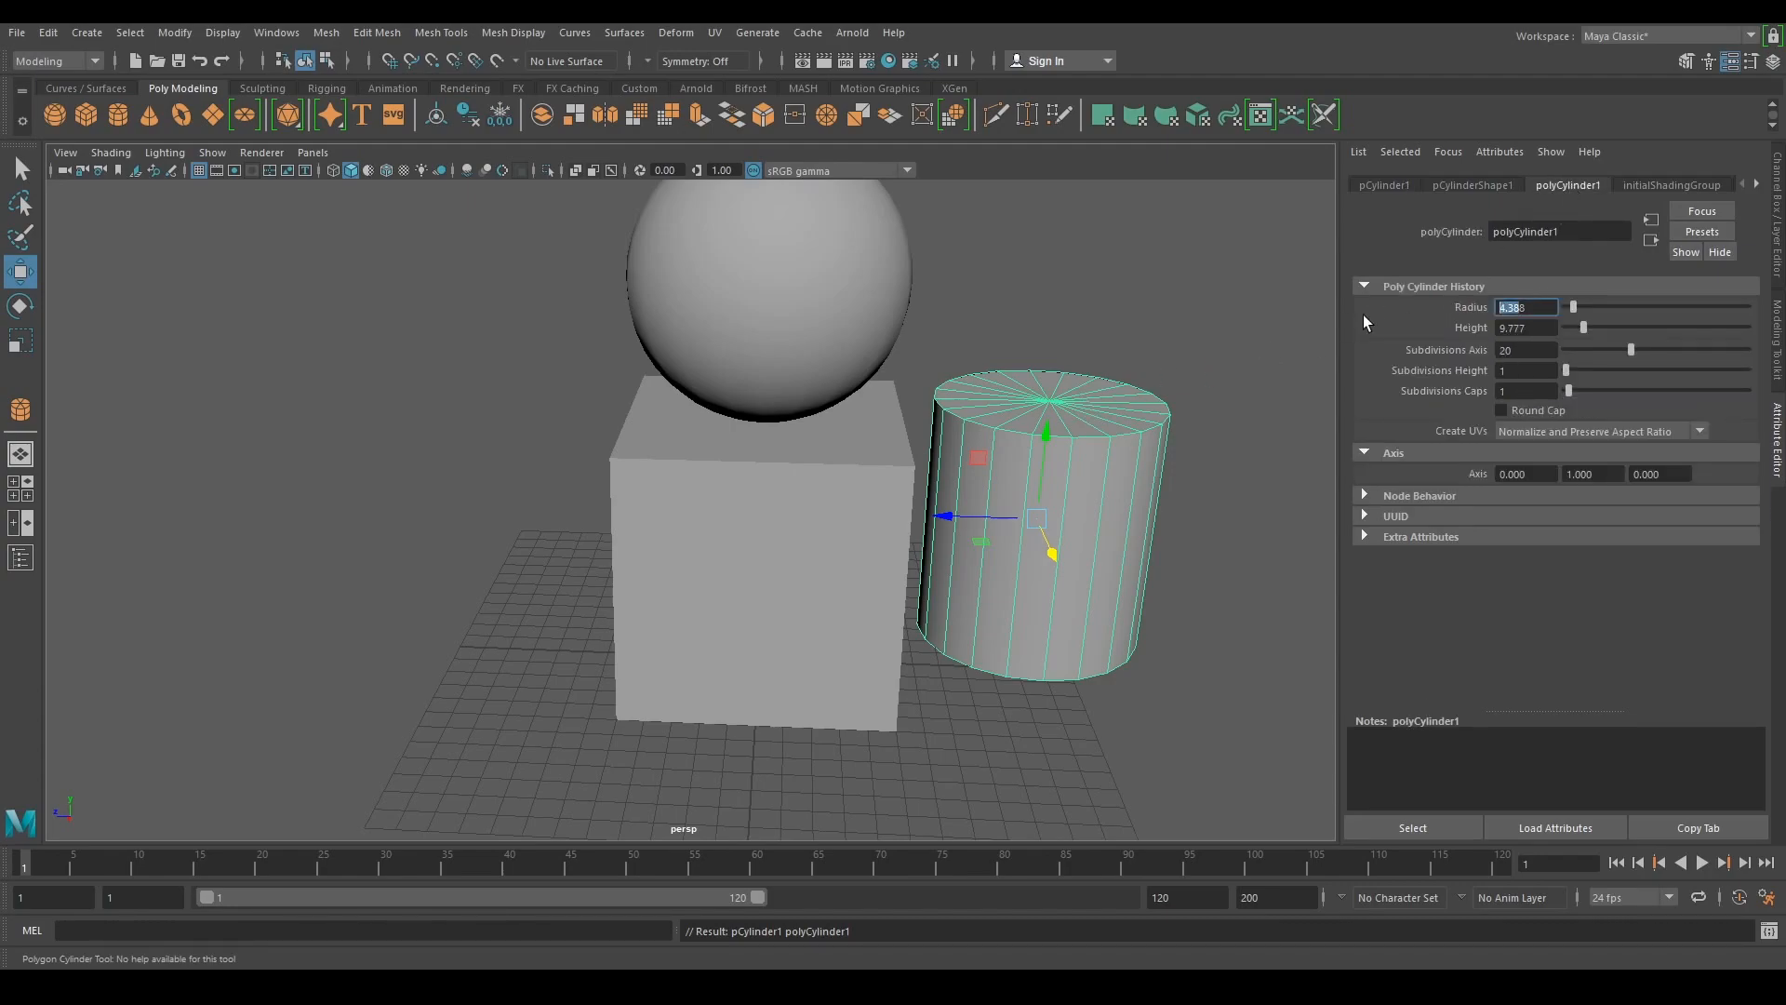
{"action": "type", "text": "5"}
{"action": "key", "text": "Return"}
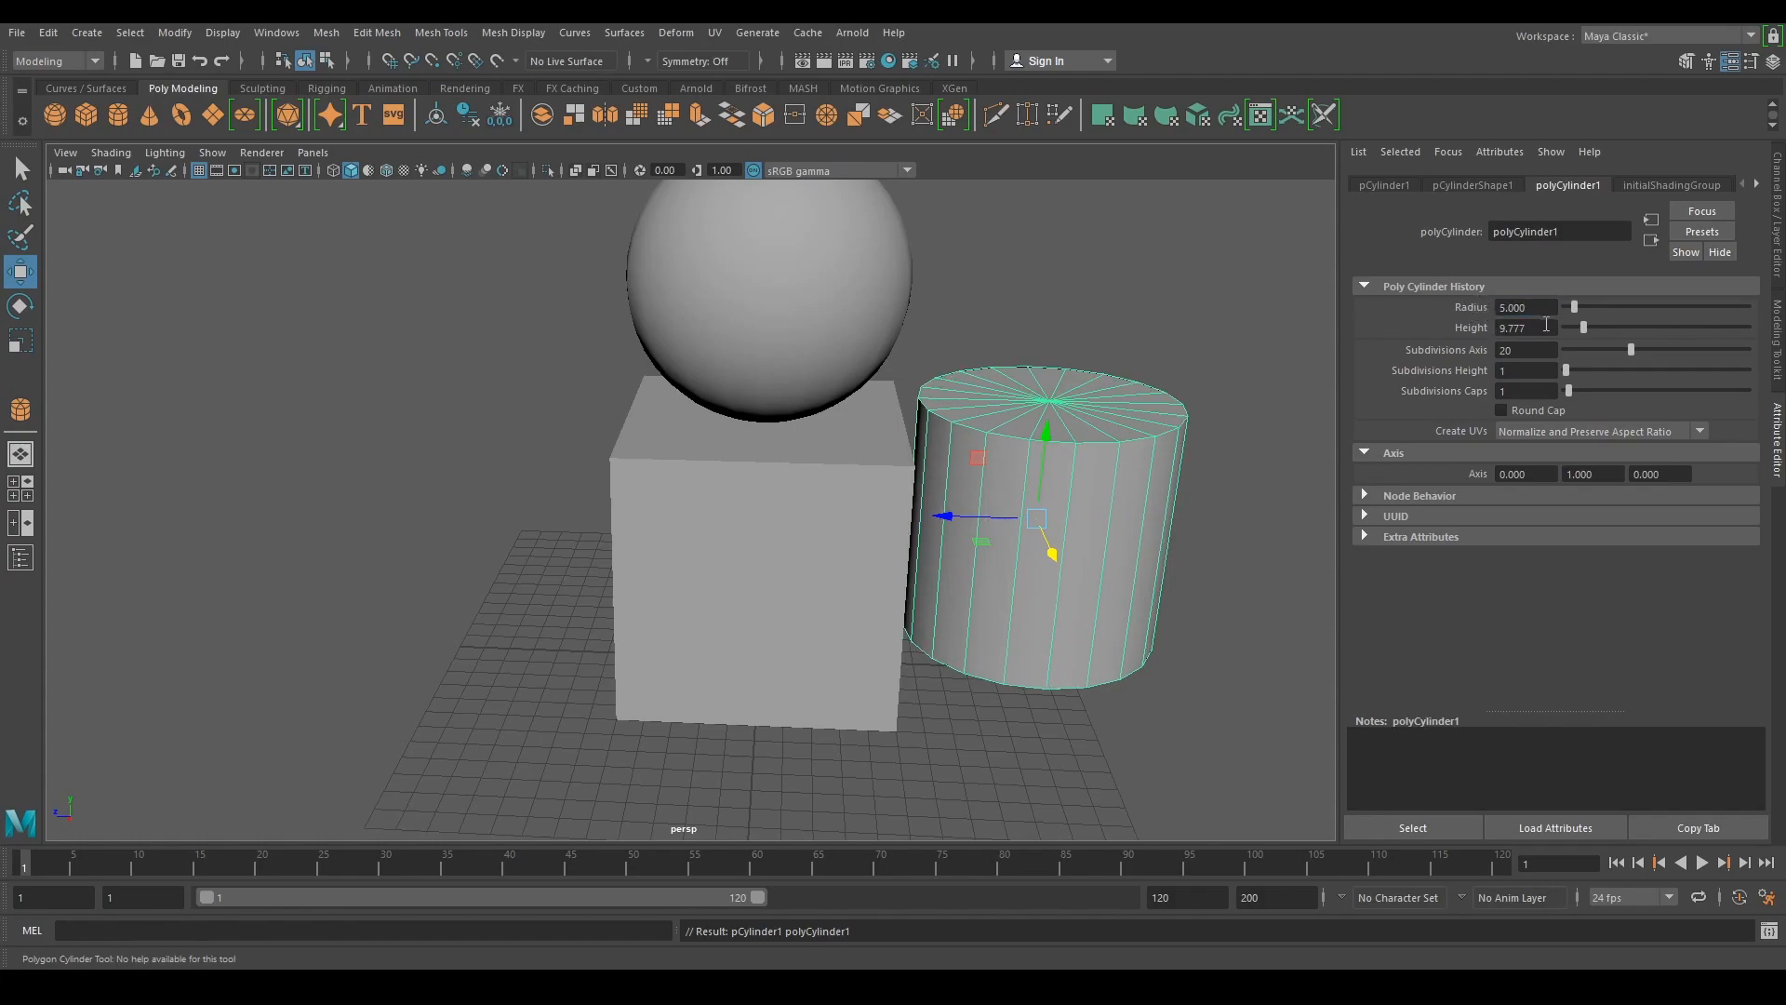
{"action": "left_click_drag", "start_coordinate": [1549, 331], "coordinate": [1398, 325]}
{"action": "type", "text": "10"}
{"action": "key", "text": "Return"}
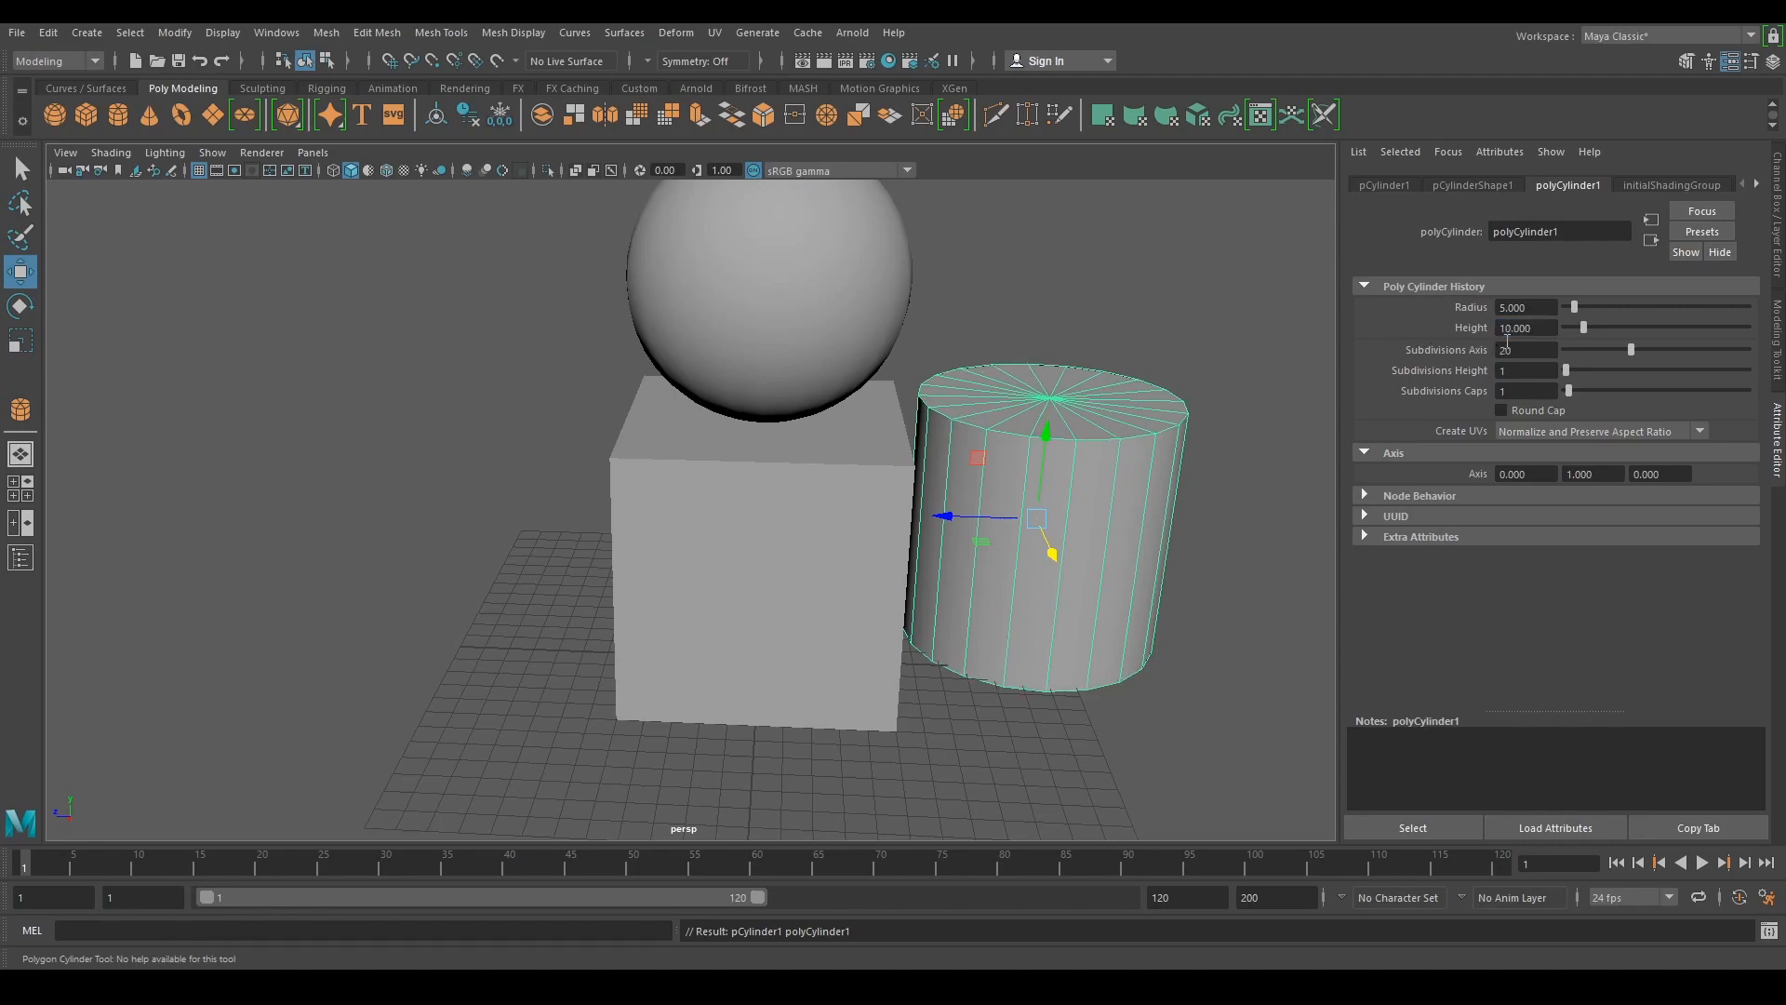
- Center the cylinder over the cube by setting its Translate X and Translate Z to 0
{"action": "left_click", "coordinate": [1391, 187]}
{"action": "left_click", "coordinate": [1542, 309]}
{"action": "type", "text": "0"}
{"action": "key", "text": "Tab"}
{"action": "key", "text": "Tab"}
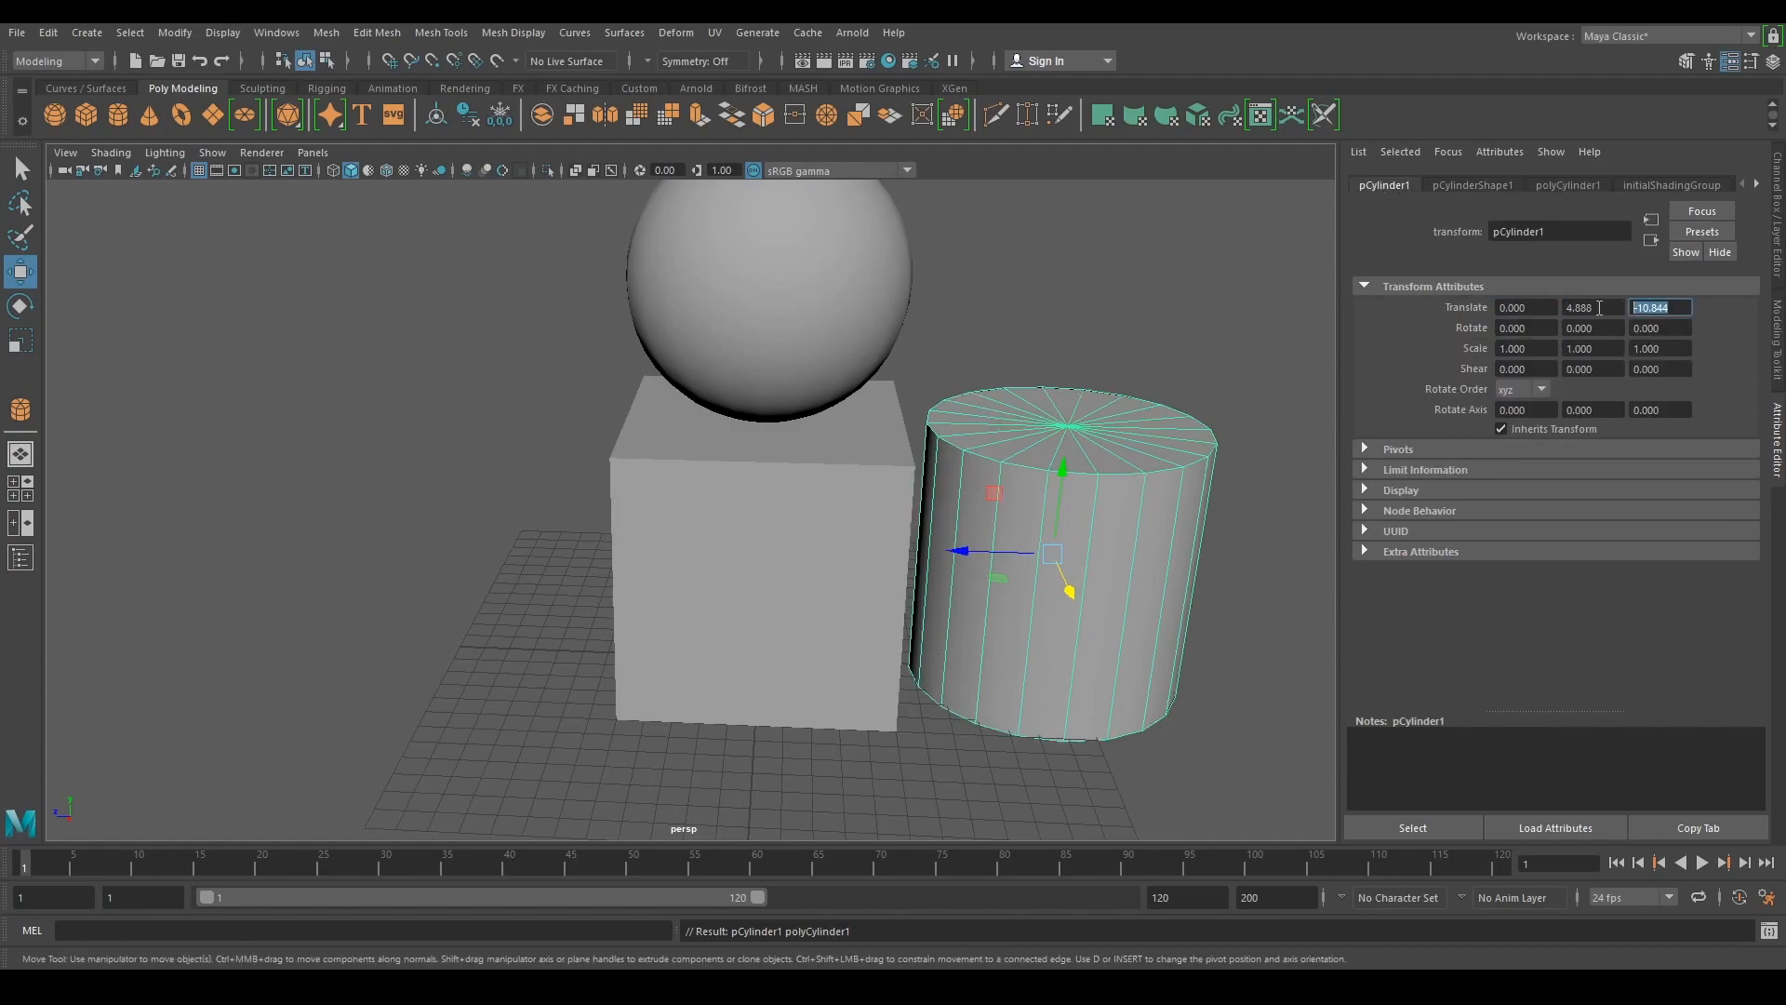
{"action": "type", "text": "0"}
{"action": "key", "text": "Return"}
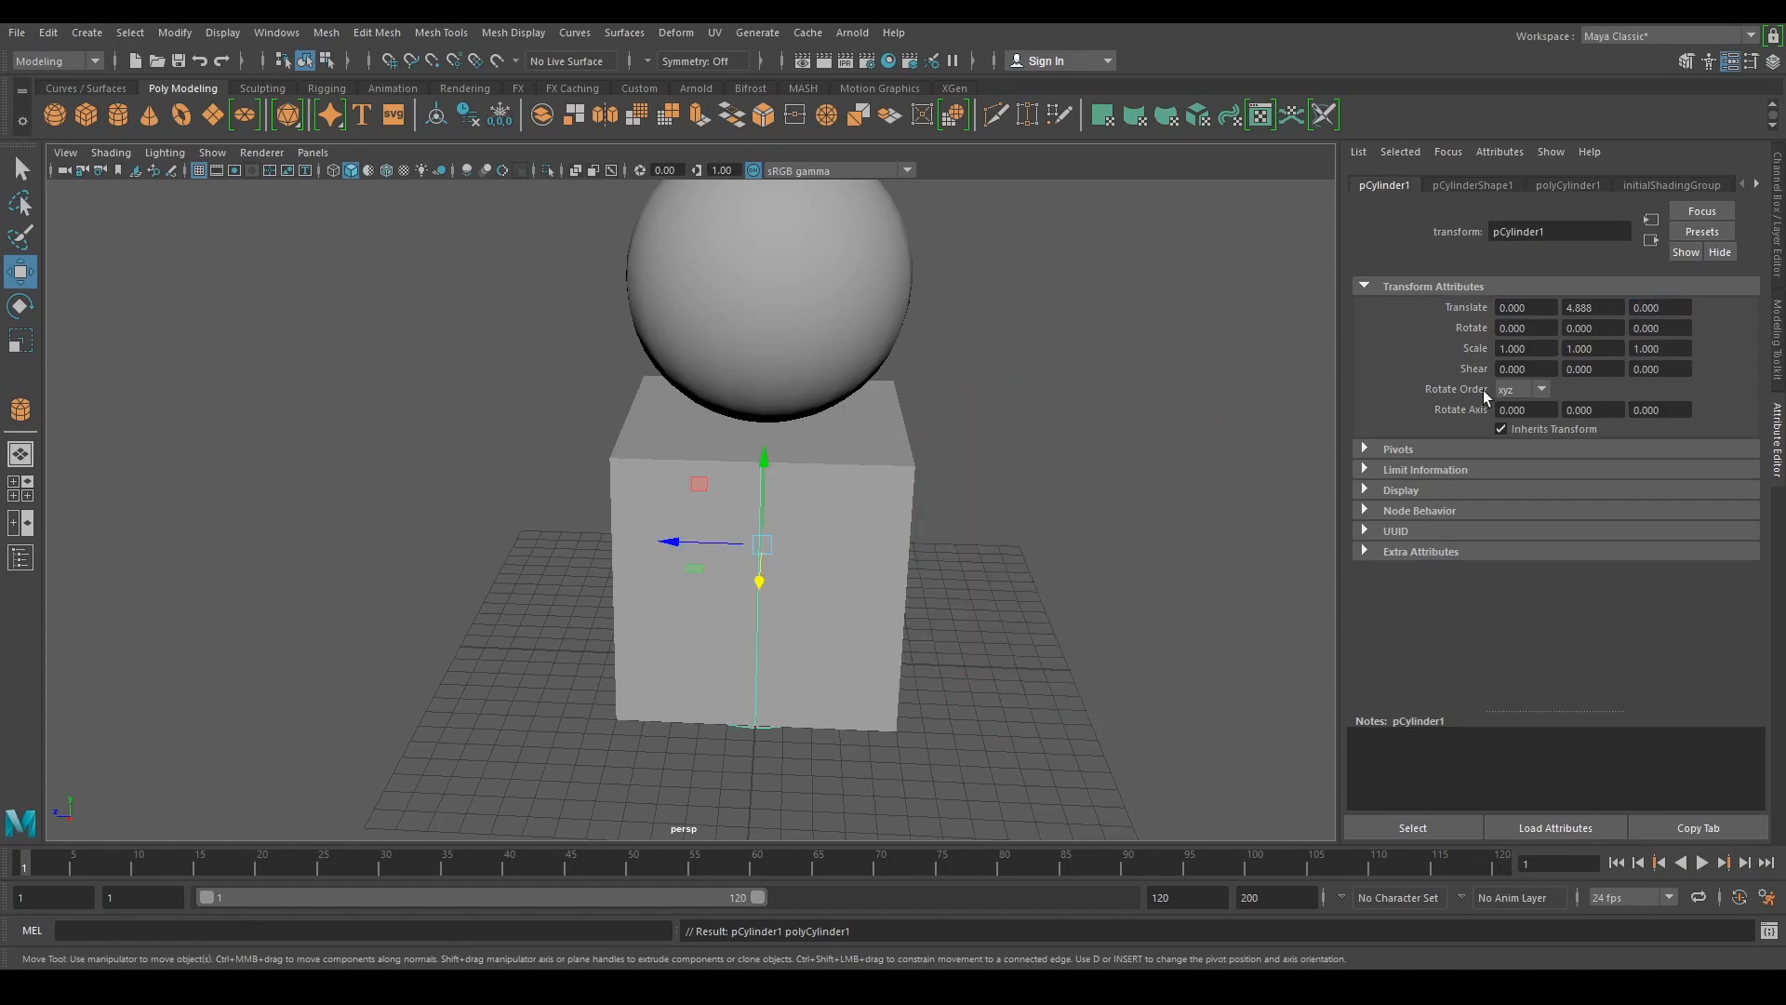
- Try placing the cylinder above the cube with a Translate Y of 15, and compare it with the cube's position
{"action": "left_click", "coordinate": [1621, 307]}
{"action": "type", "text": "15"}
{"action": "key", "text": "Return"}
{"action": "left_click_drag", "start_coordinate": [1017, 714], "coordinate": [869, 431], "text": "alt"}
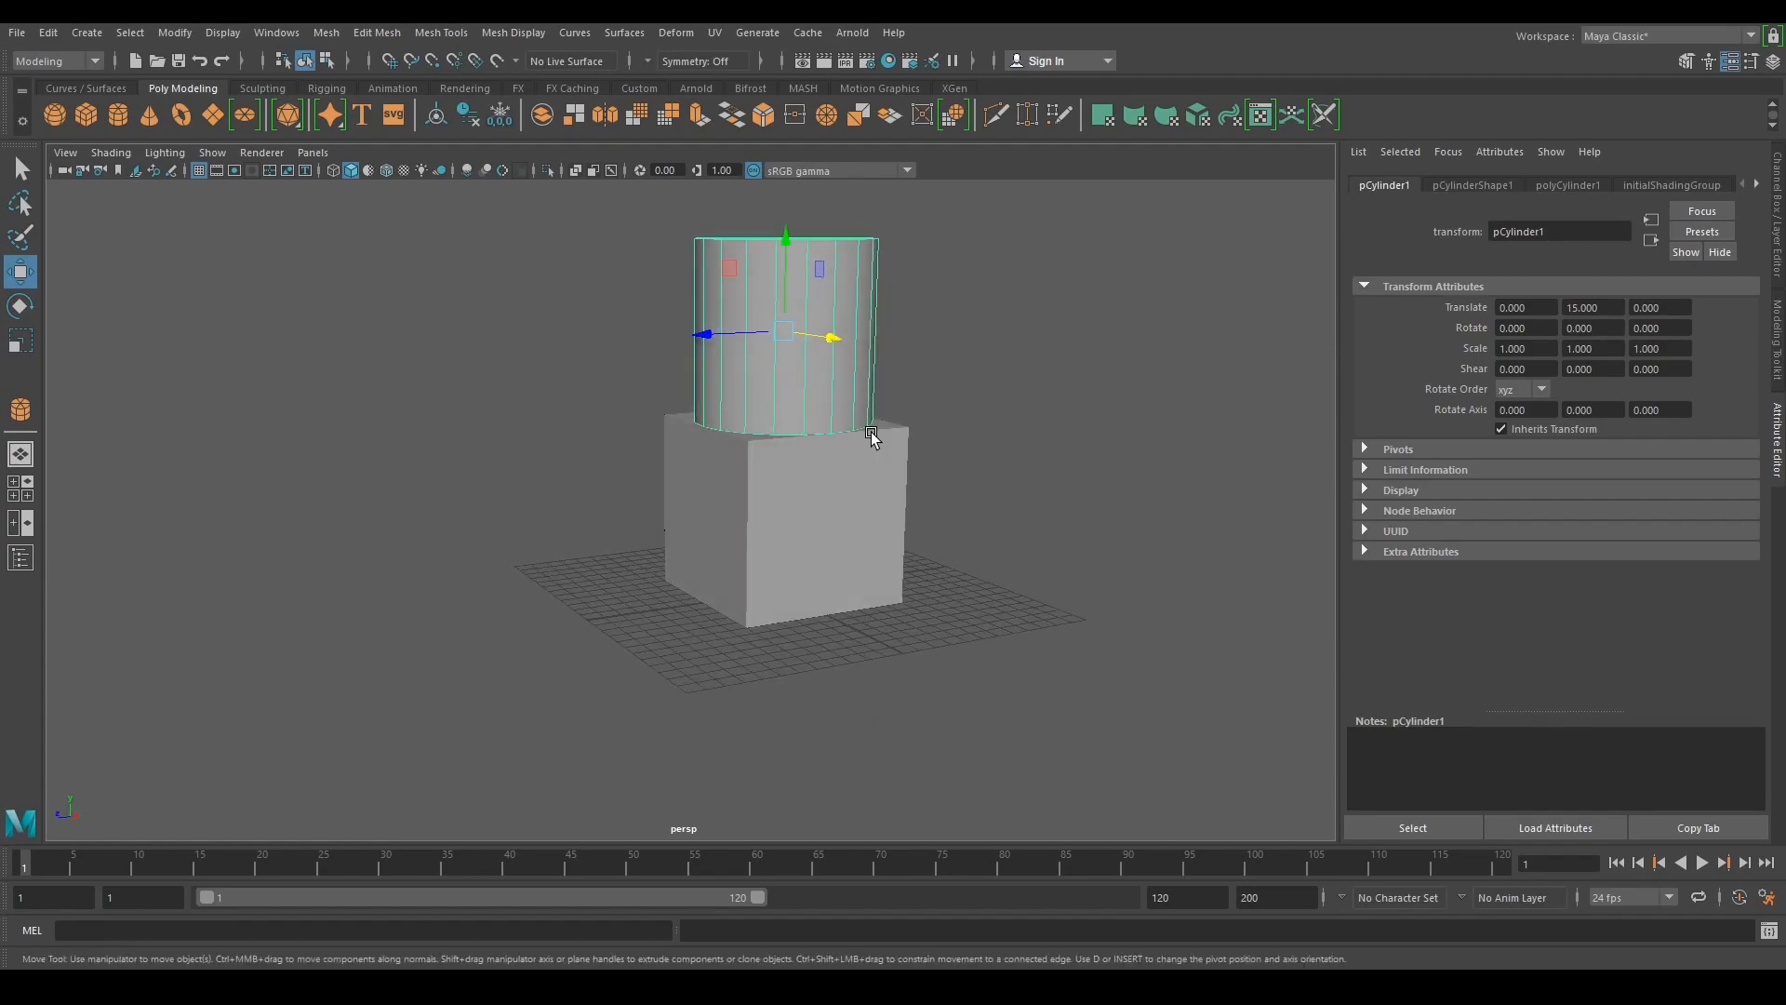
{"action": "left_click", "coordinate": [817, 548]}
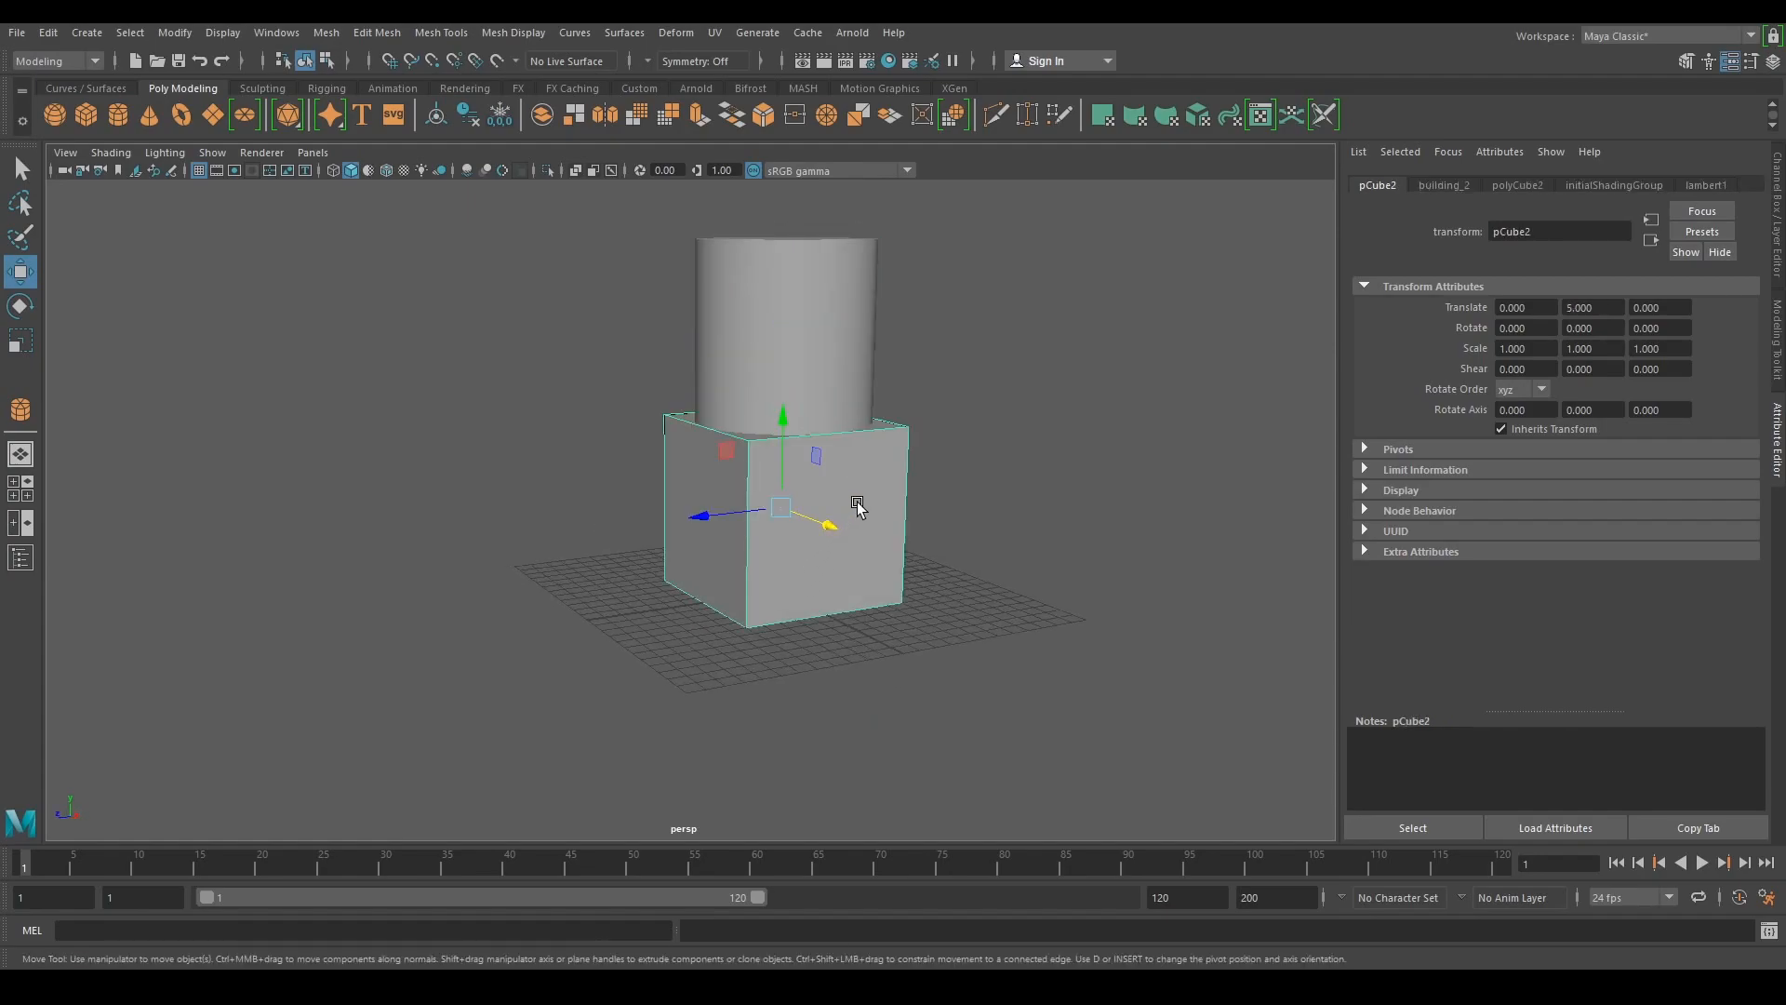
{"action": "left_click", "coordinate": [787, 361]}
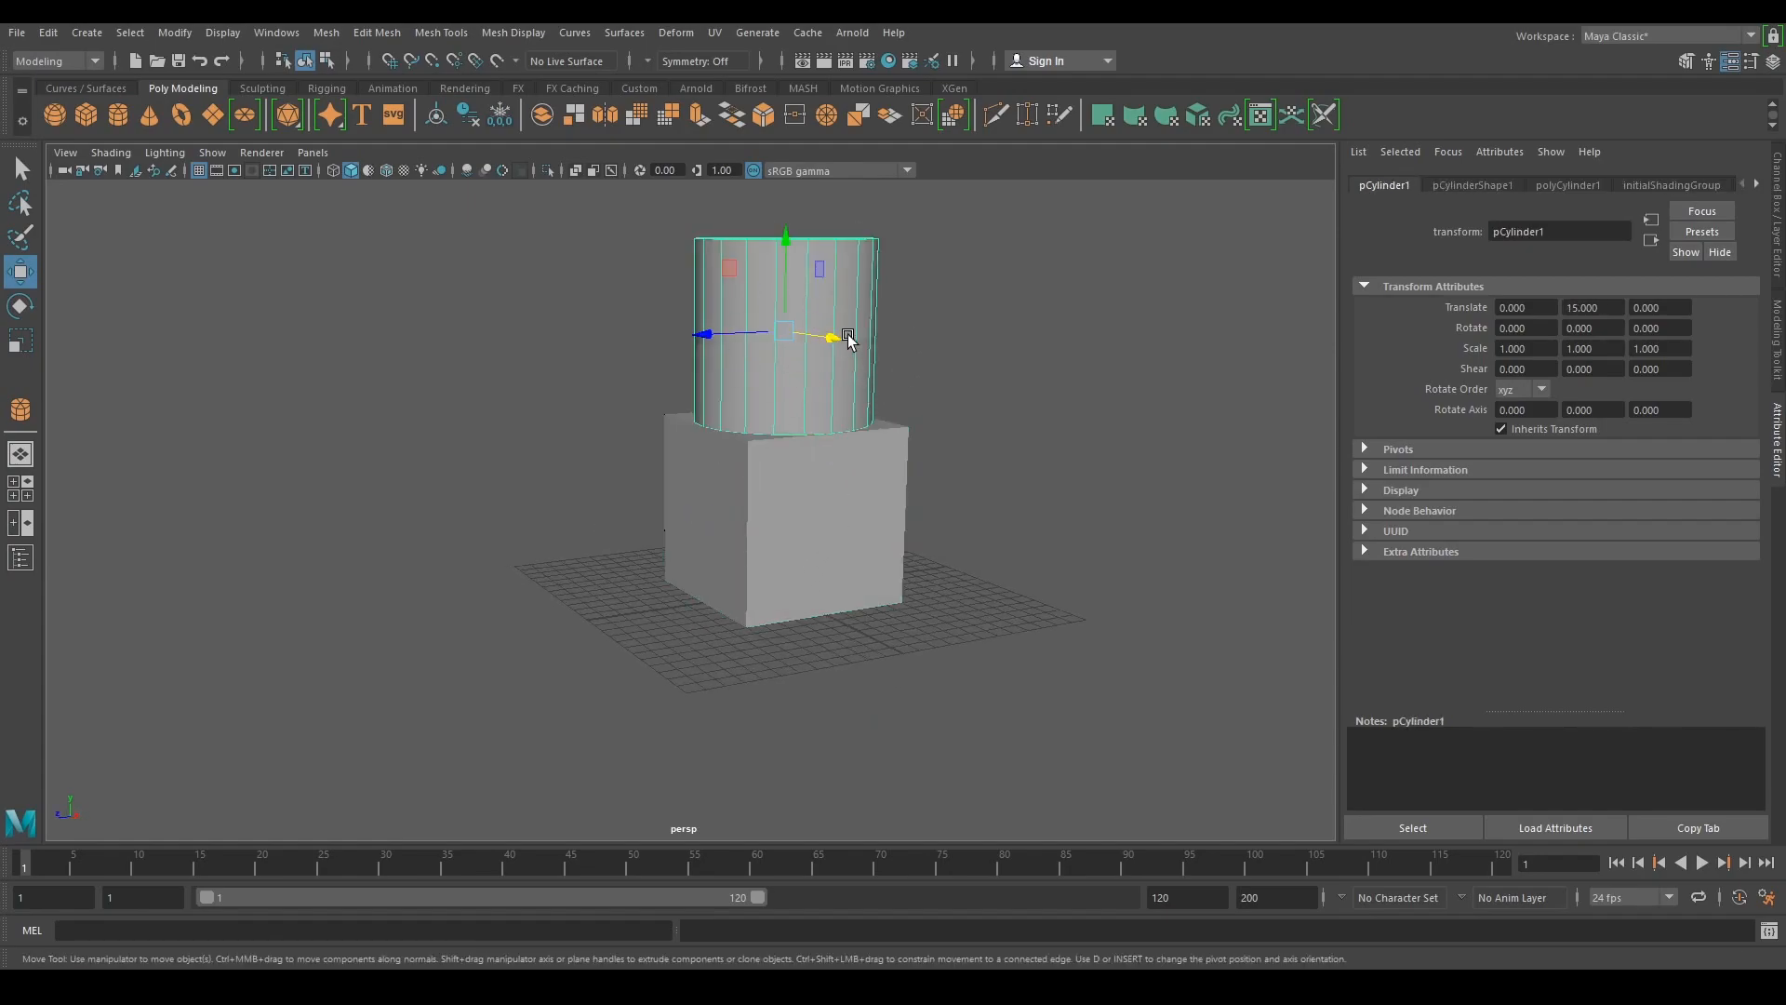
{"action": "left_click_drag", "start_coordinate": [1004, 382], "coordinate": [1104, 367], "text": "alt"}
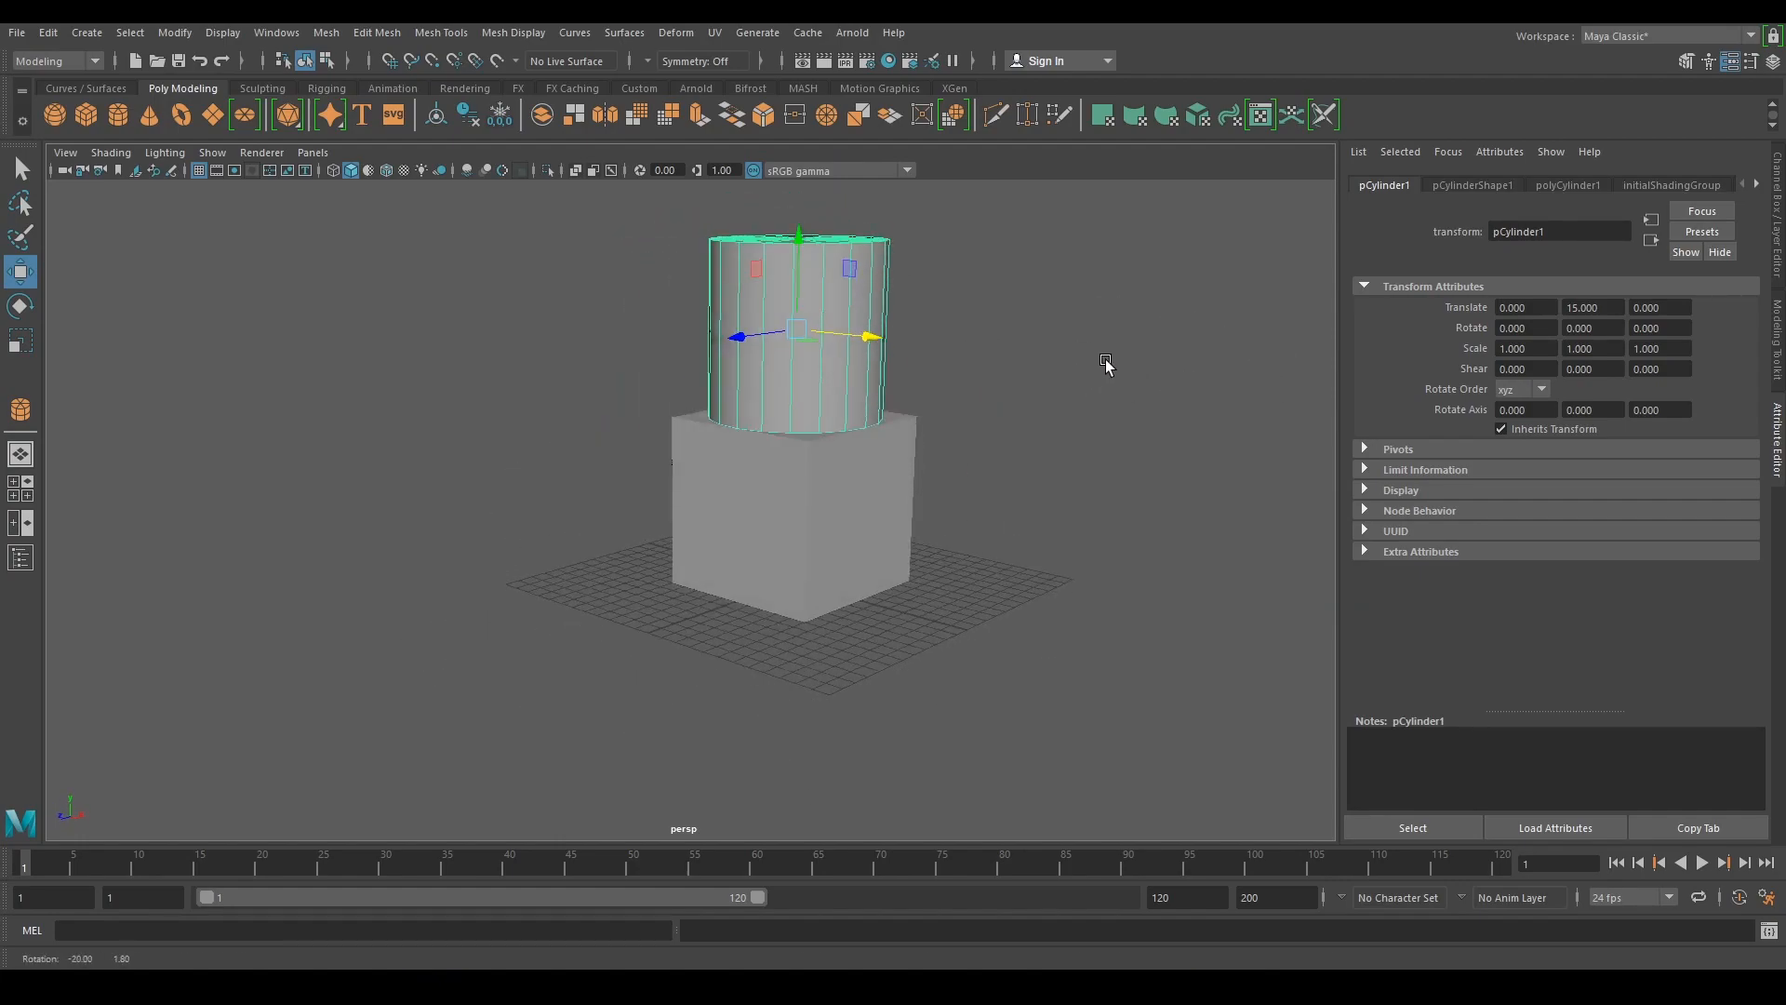
- Review the cylinder's dimensions and try raising it to a Translate Y of 20
{"action": "left_click", "coordinate": [1565, 184]}
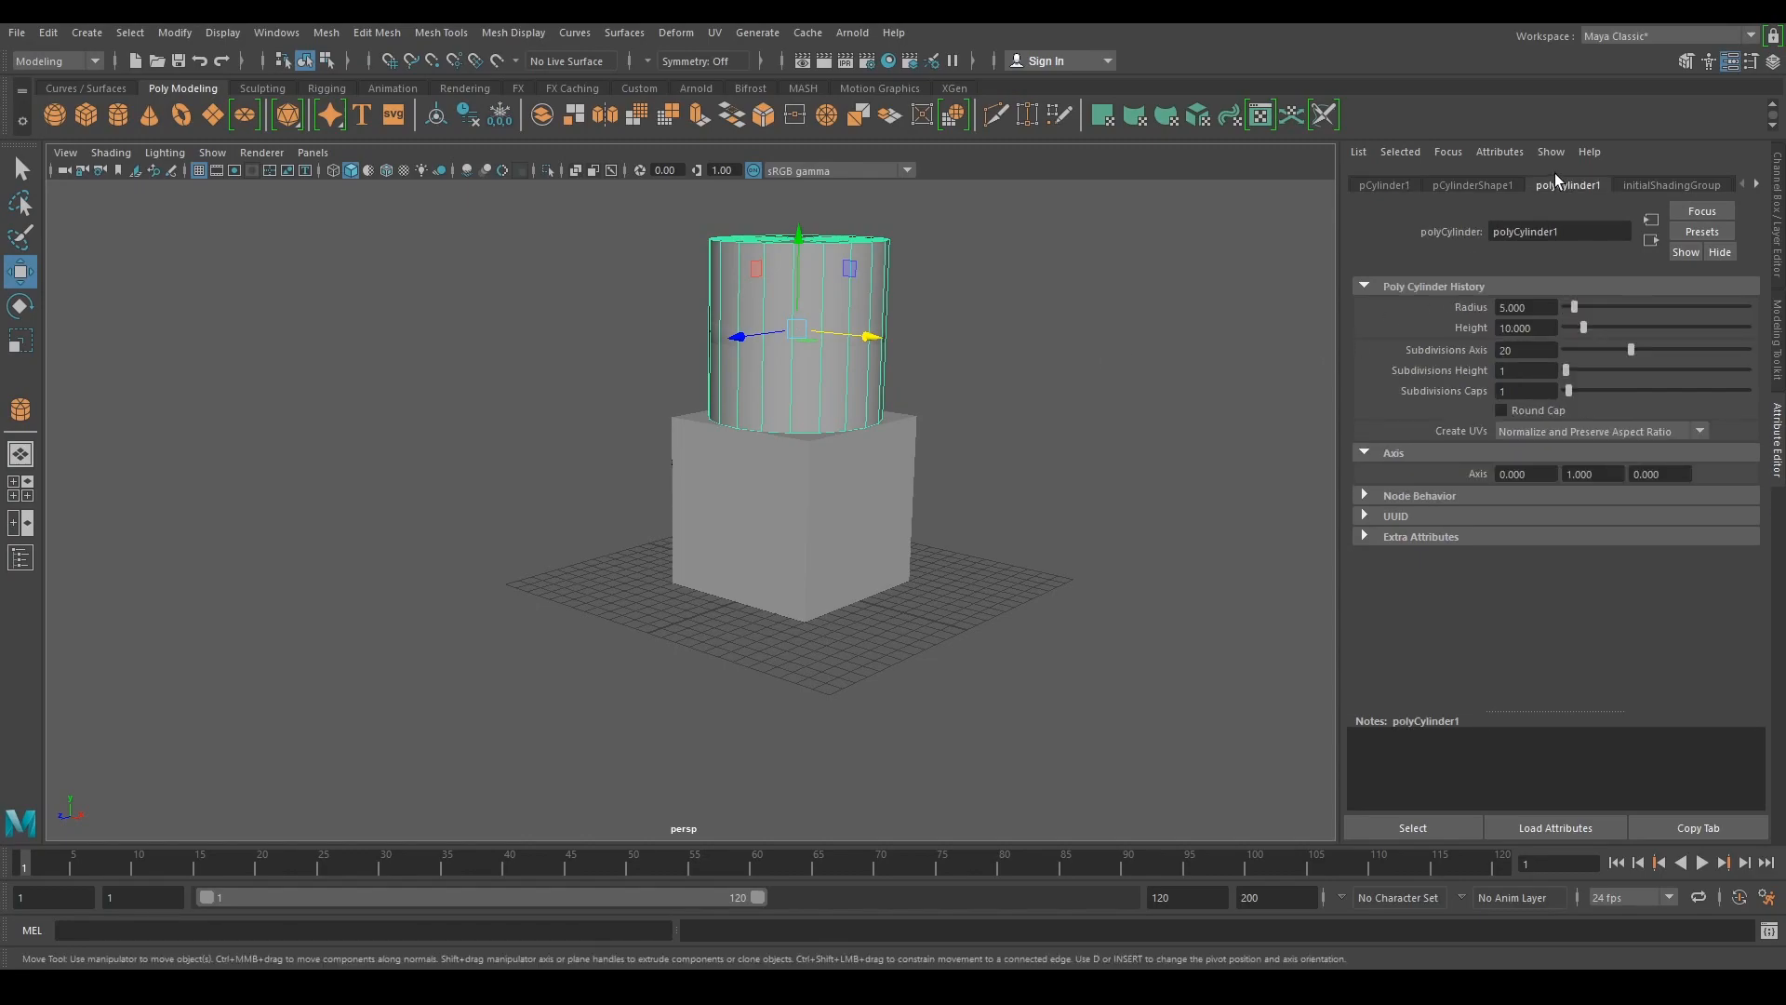
{"action": "left_click", "coordinate": [1396, 185]}
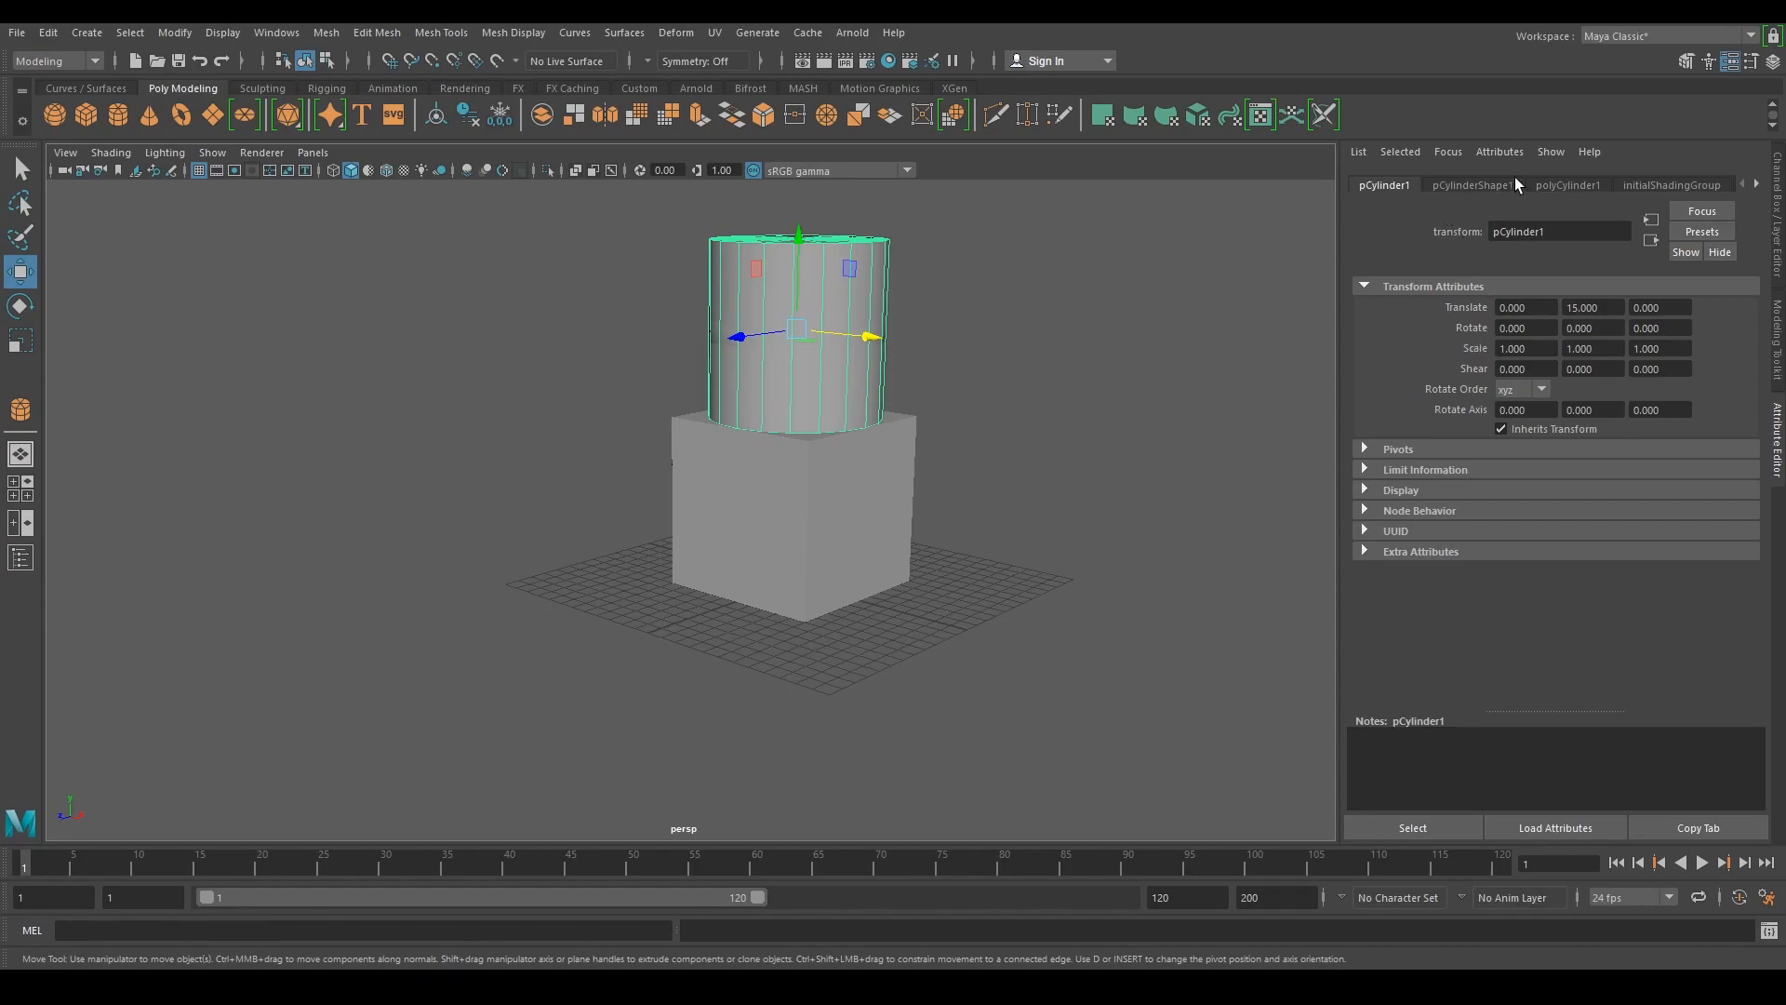
{"action": "left_click", "coordinate": [1617, 307]}
{"action": "type", "text": "20"}
{"action": "key", "text": "Return"}
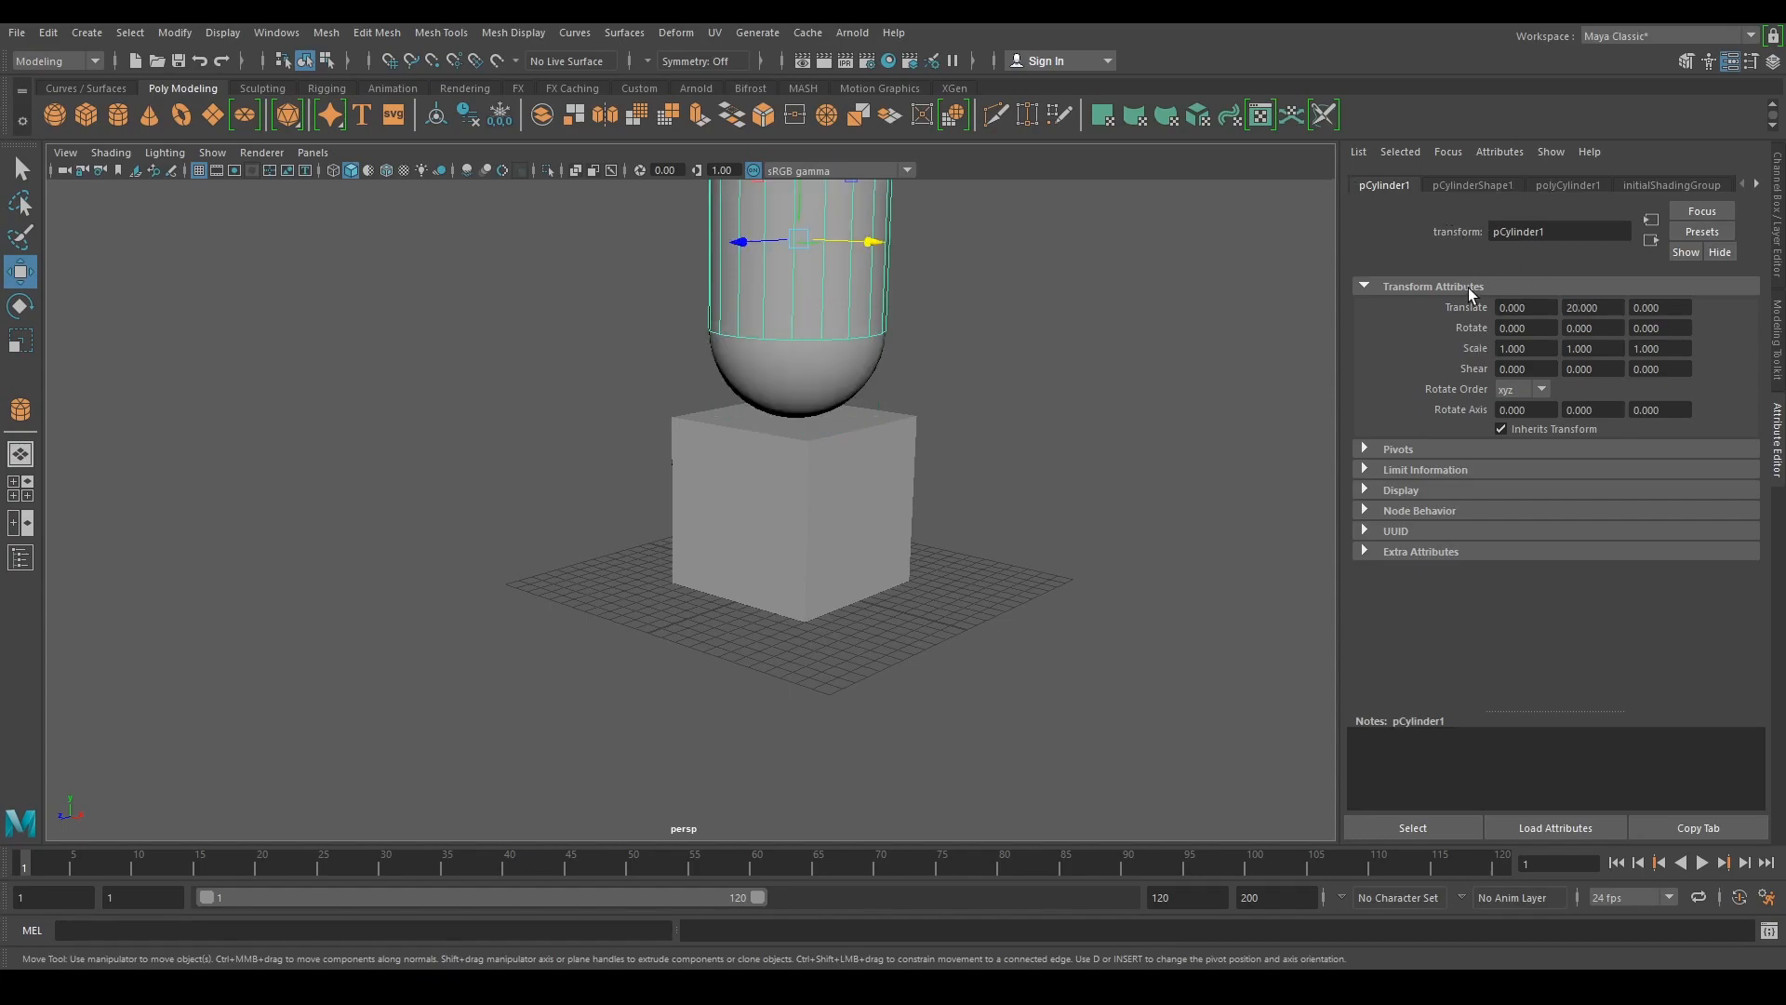
{"action": "left_click", "coordinate": [1079, 376]}
{"action": "left_click_drag", "start_coordinate": [1051, 383], "coordinate": [1073, 344], "text": "alt"}
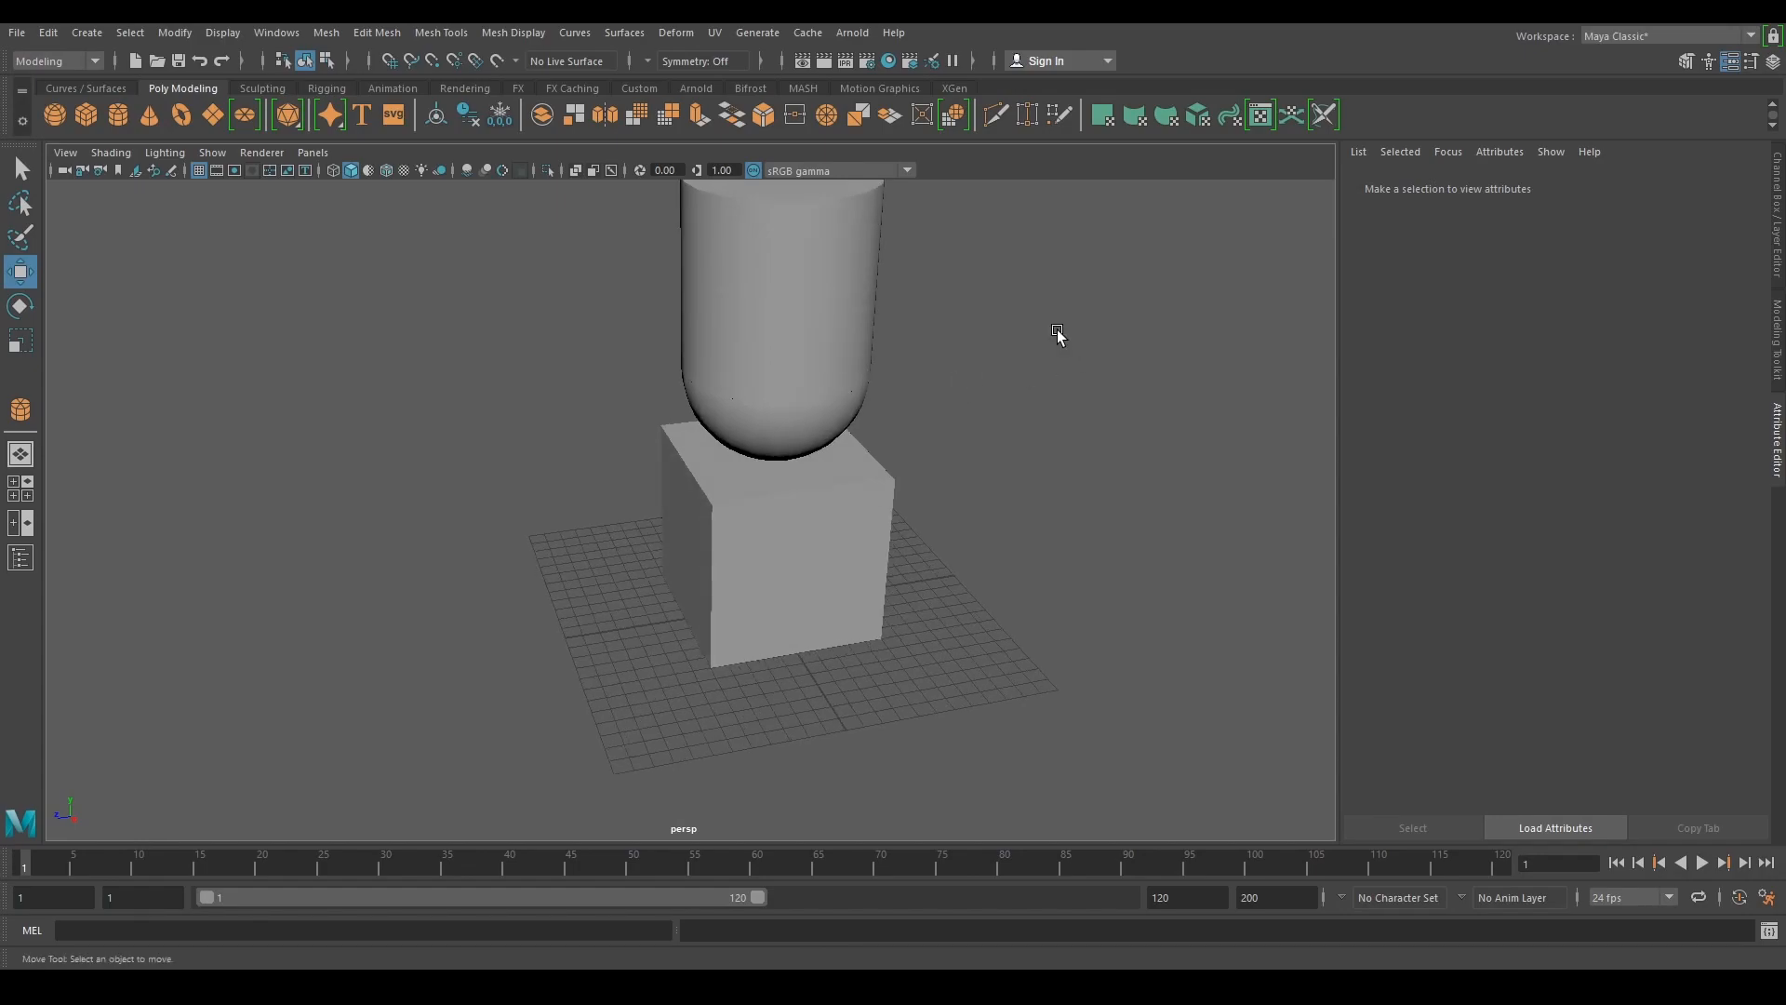
- Set the cylinder's Translate Y to 25 so that it rests on top of the sphere
{"action": "left_click", "coordinate": [824, 237]}
{"action": "left_click", "coordinate": [1617, 307]}
{"action": "type", "text": "25"}
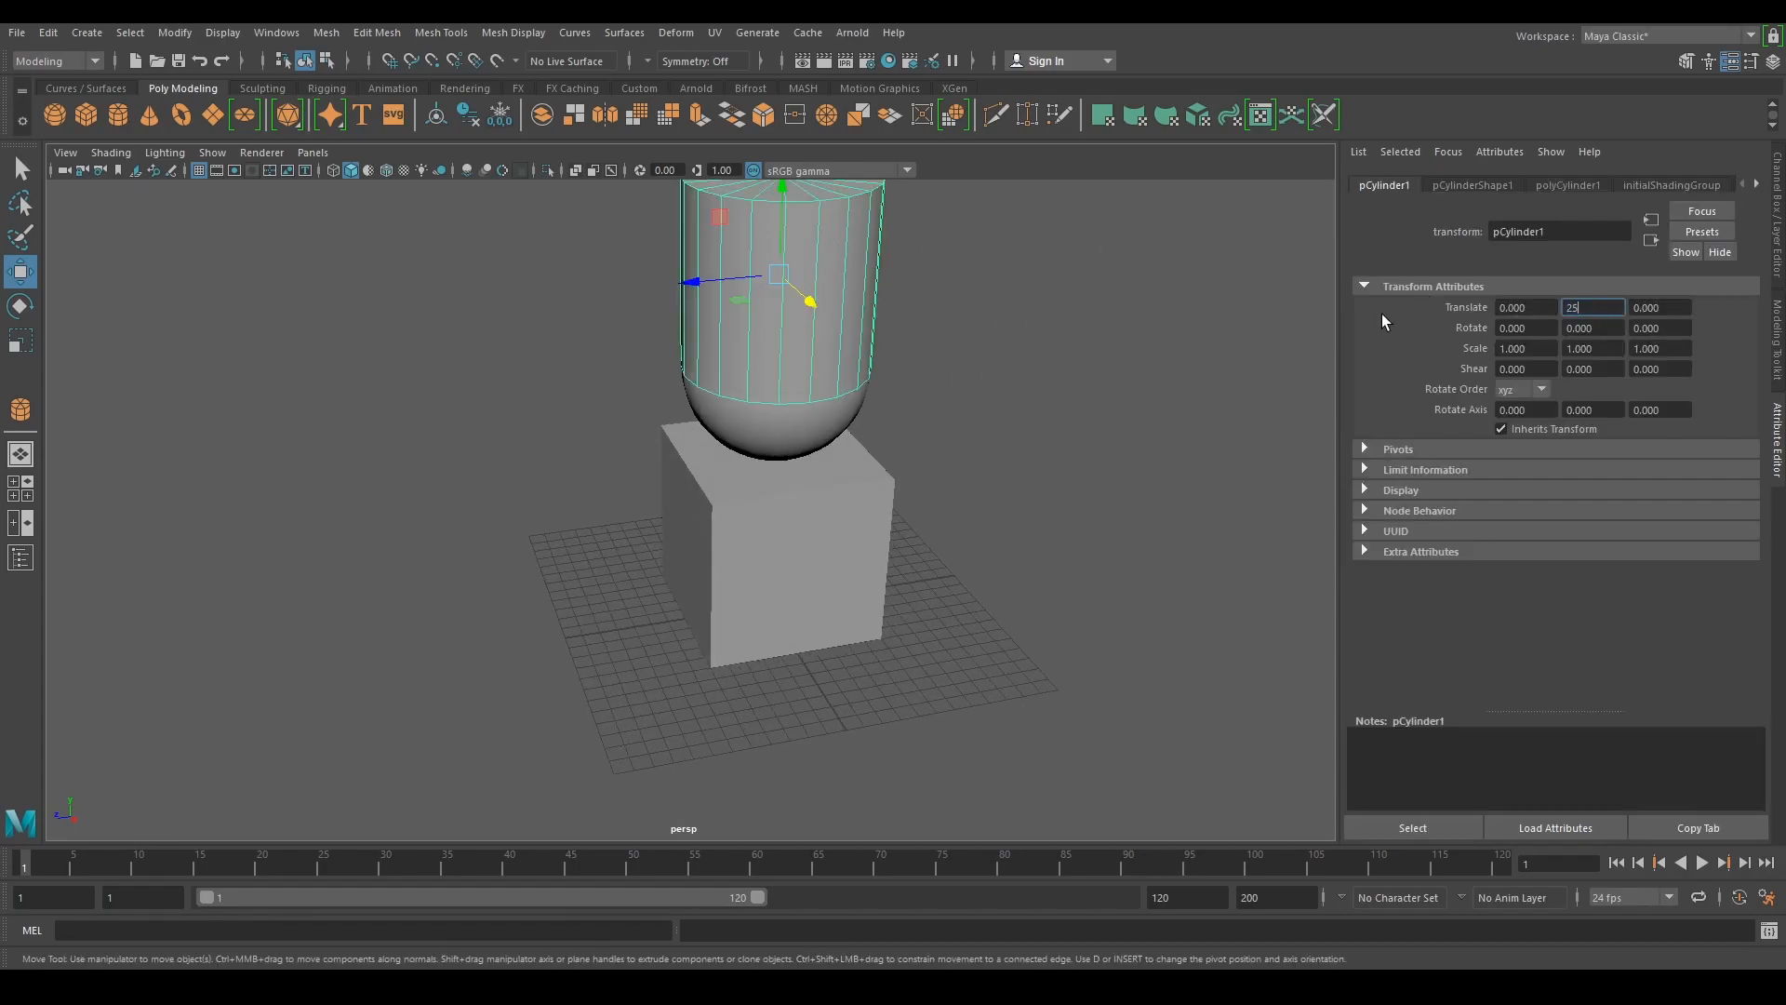
{"action": "key", "text": "Return"}
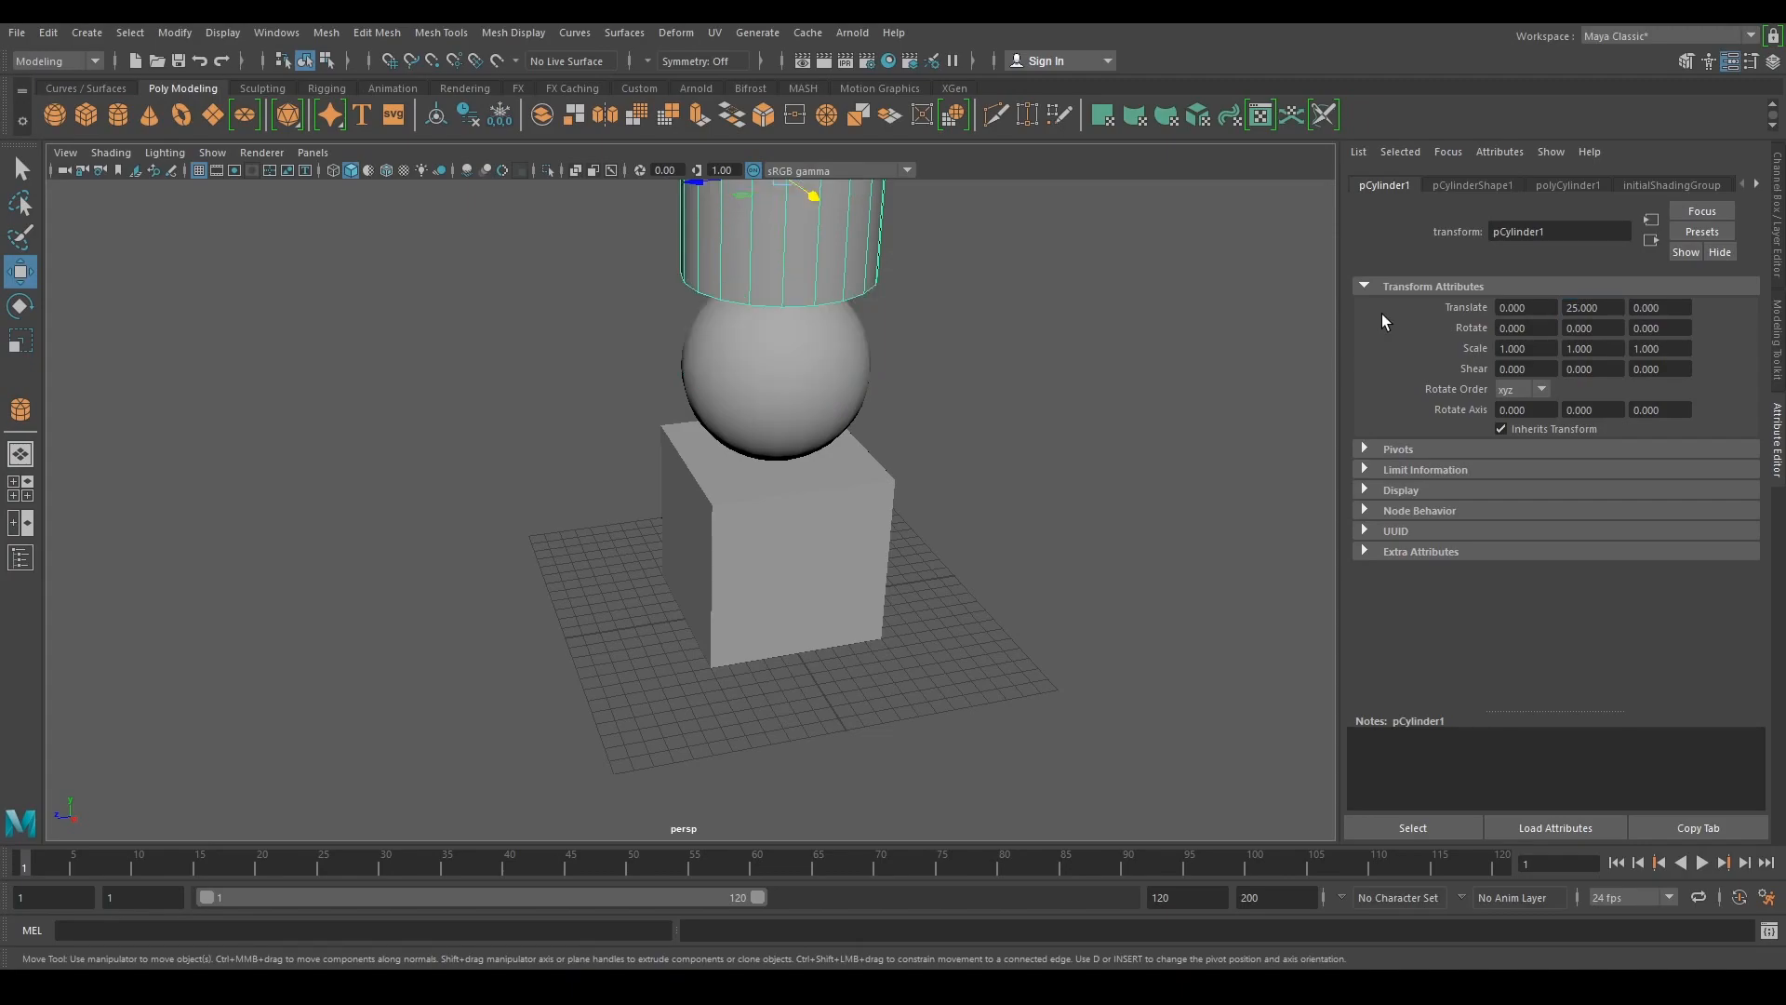
{"action": "left_click_drag", "start_coordinate": [902, 450], "coordinate": [990, 386], "text": "alt"}
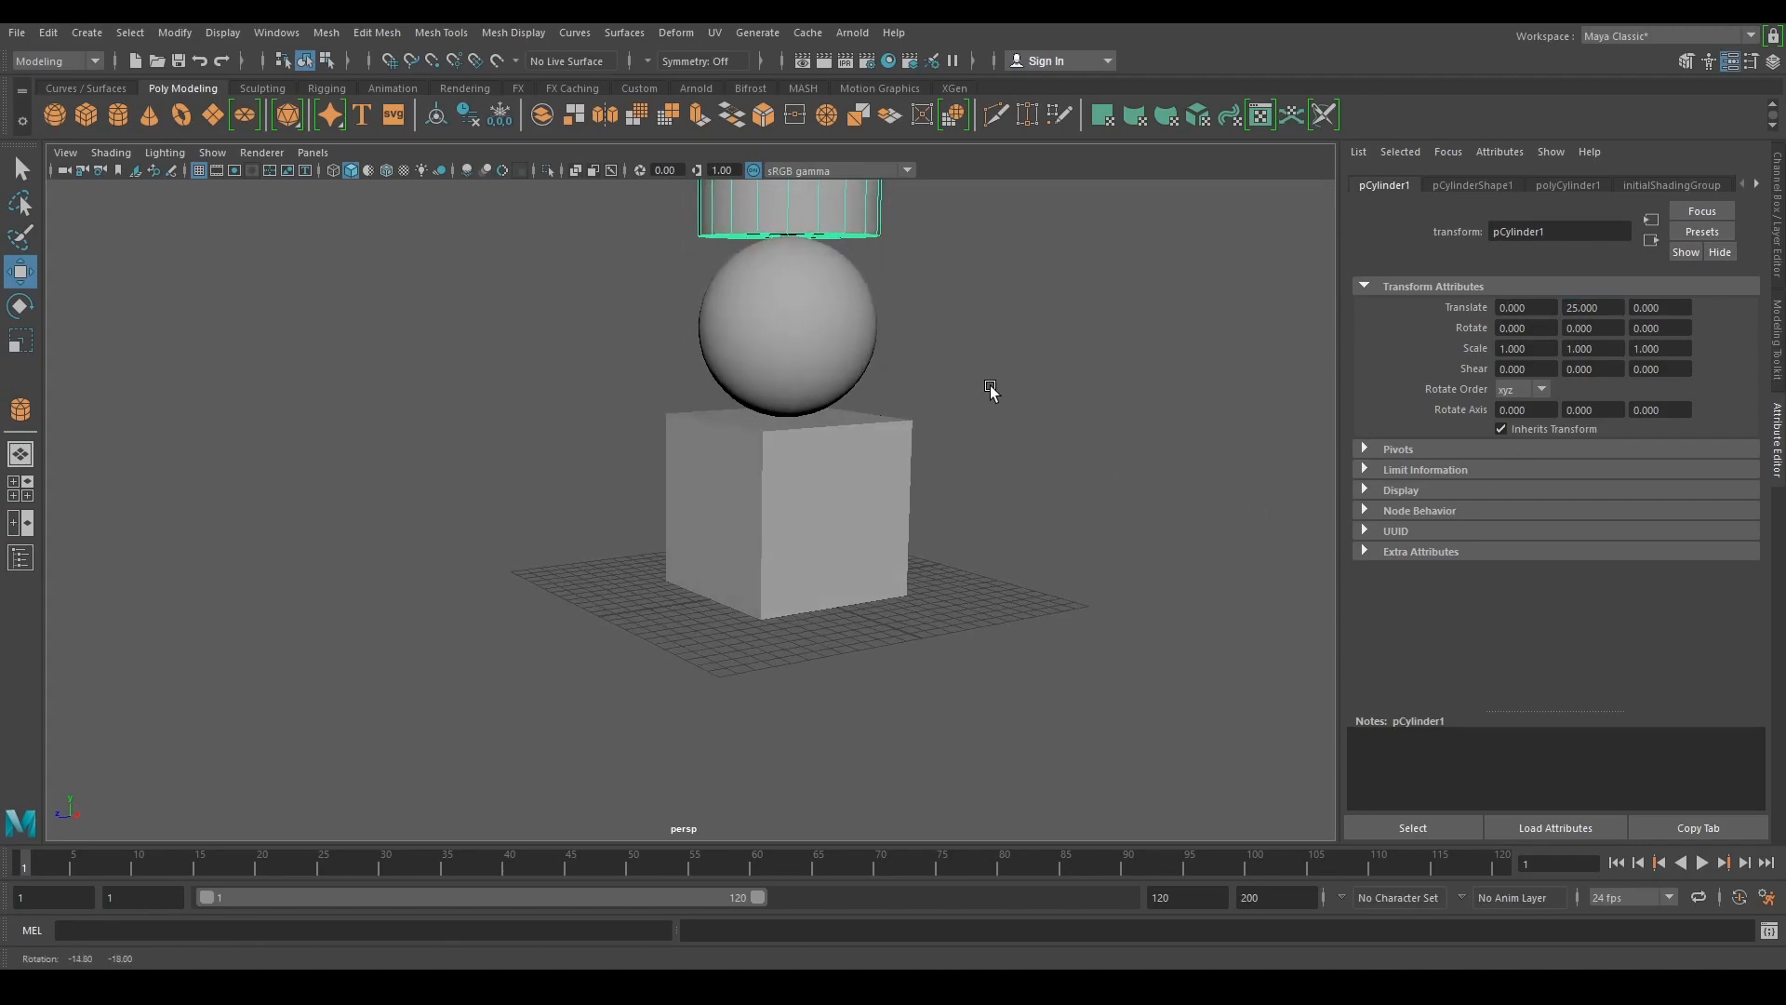
- Compare the translate values of the cube, sphere and cylinder with the whole stack in view
{"action": "left_click", "coordinate": [819, 512]}
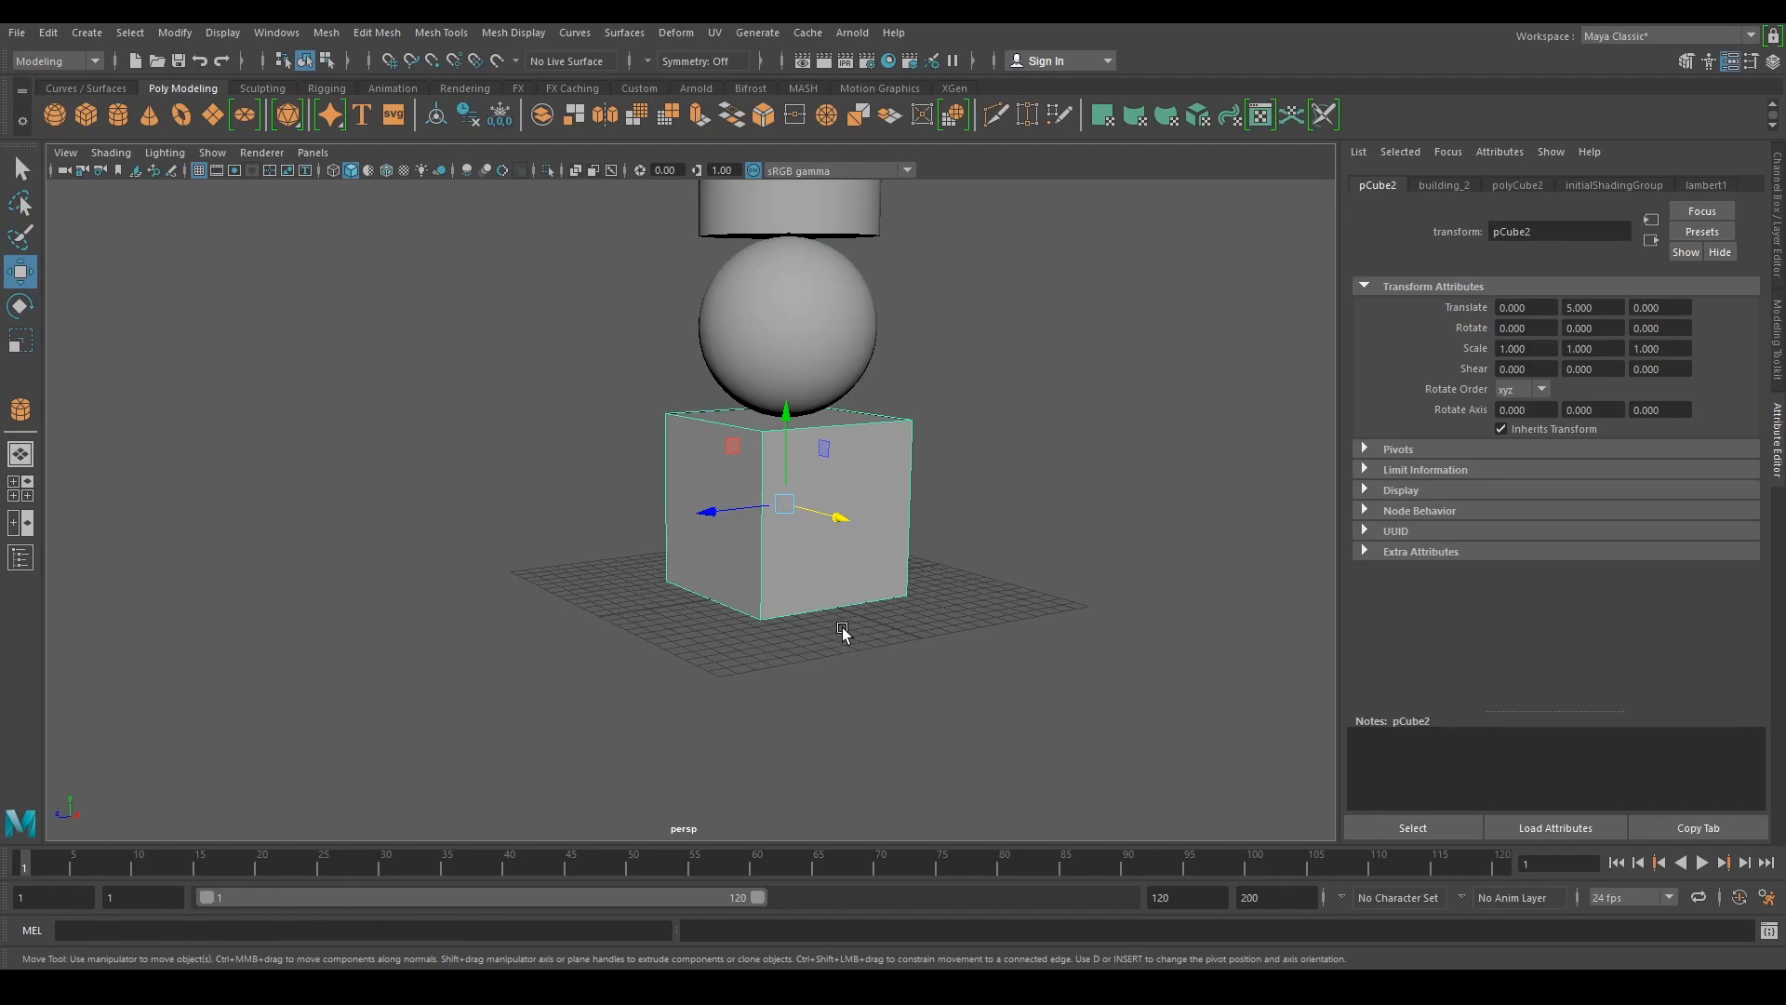
{"action": "left_click", "coordinate": [811, 313]}
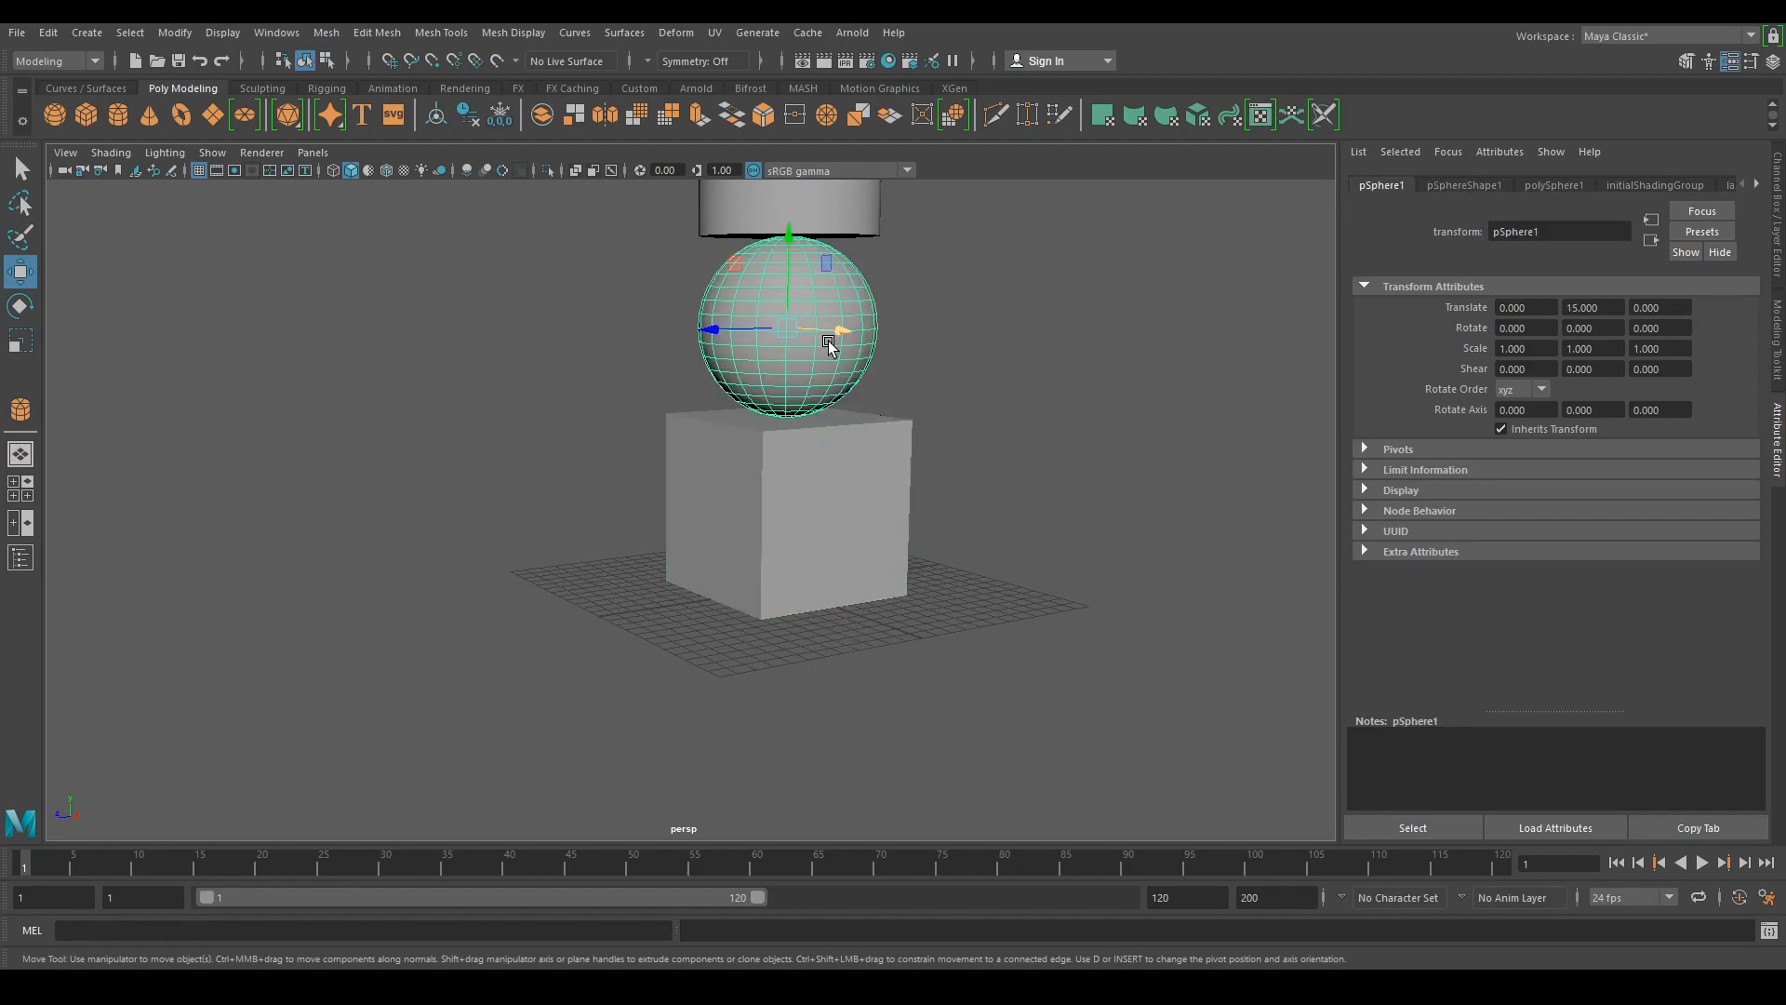
{"action": "left_click", "coordinate": [837, 209]}
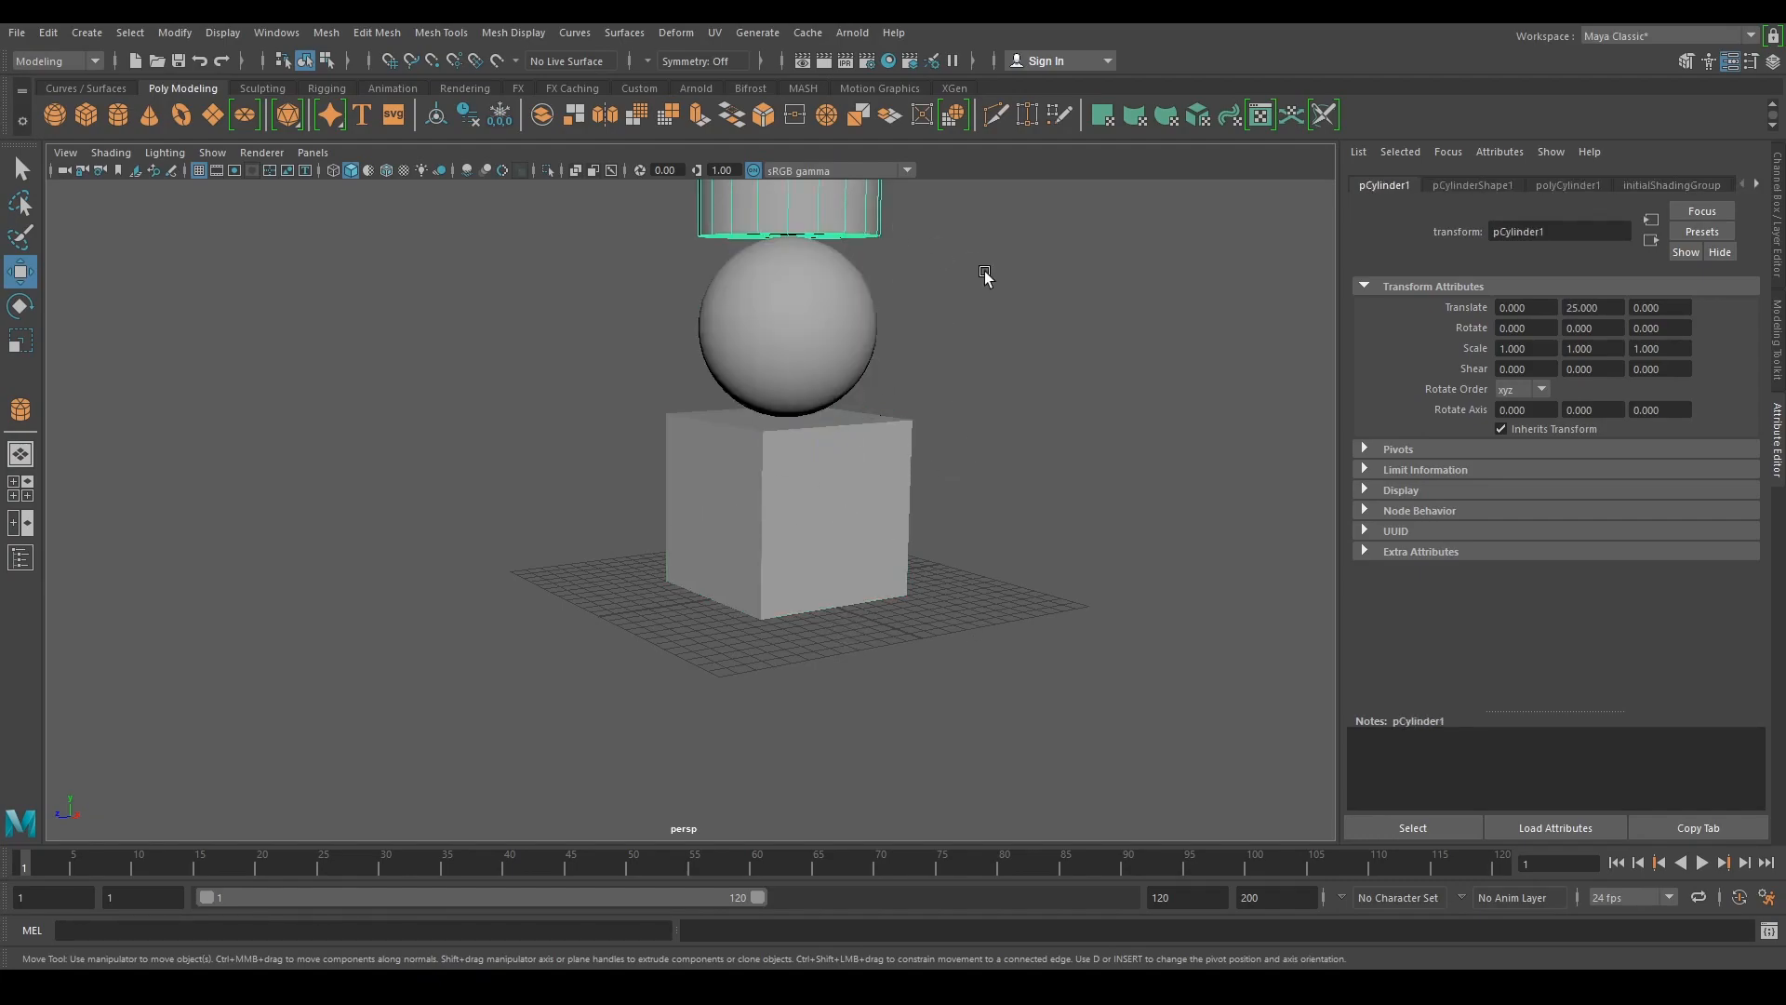
{"action": "middle_click_drag", "start_coordinate": [986, 256], "coordinate": [952, 419], "text": "alt"}
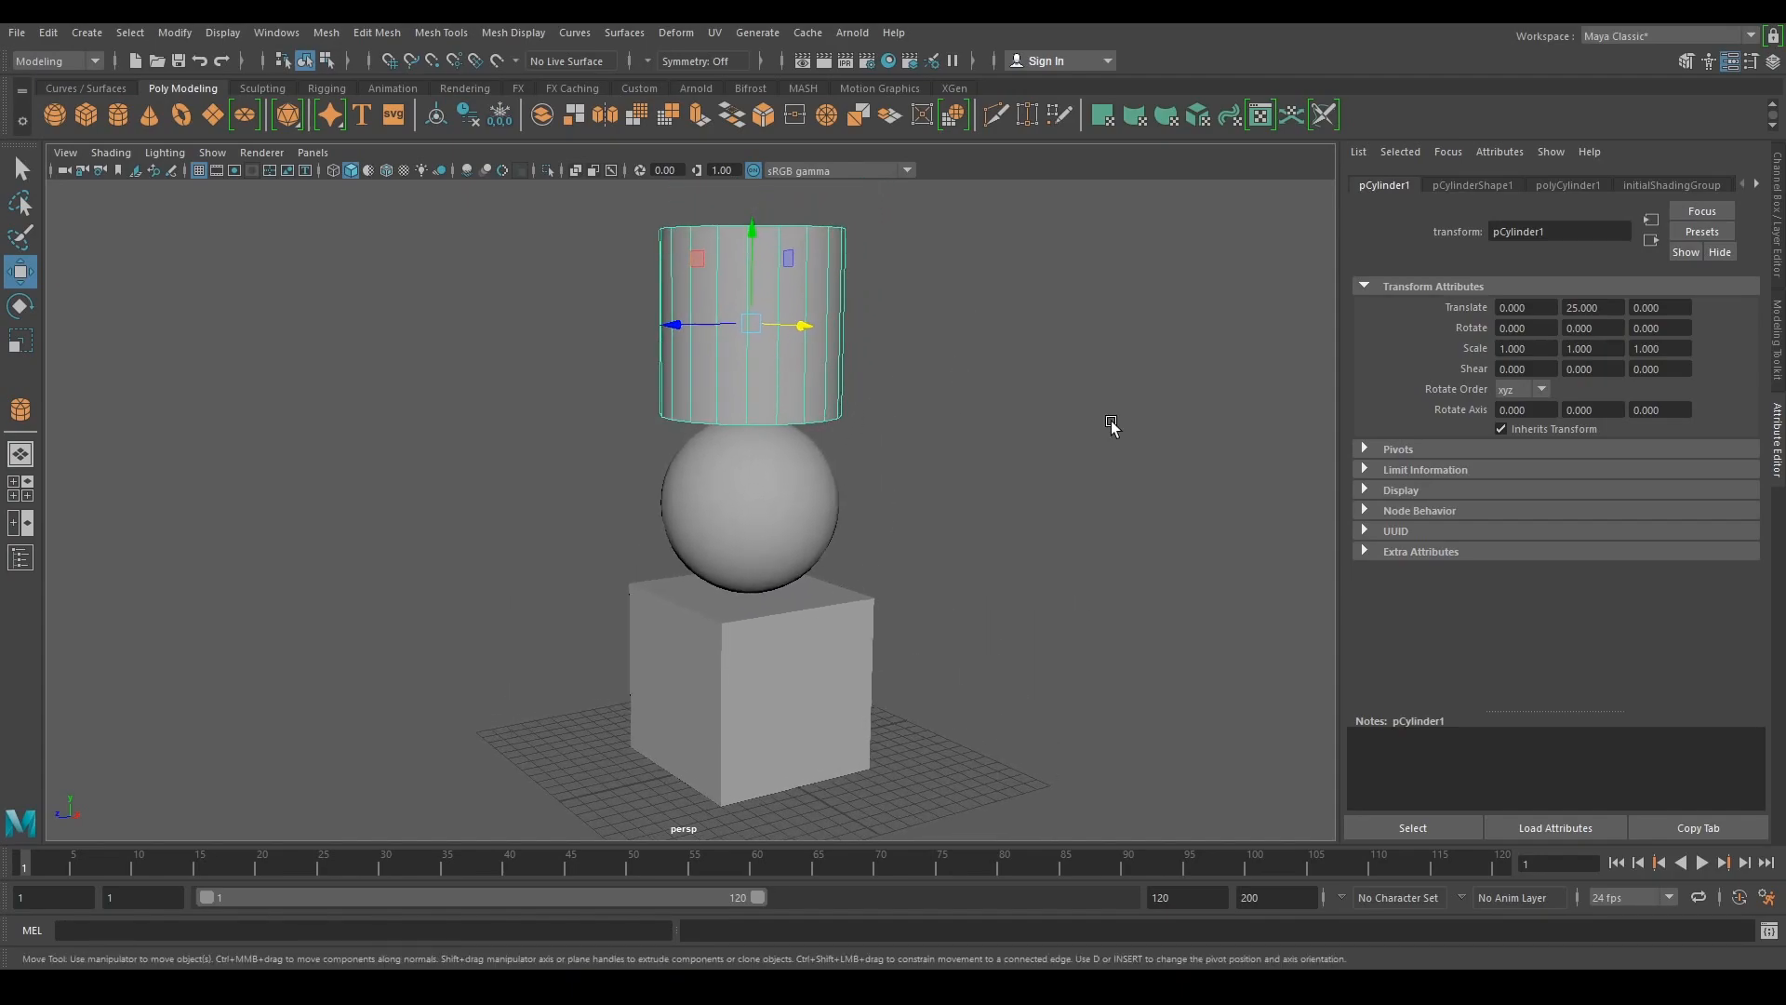
{"action": "scroll", "coordinate": [1214, 435], "scroll_direction": "down", "scroll_amount": 3}
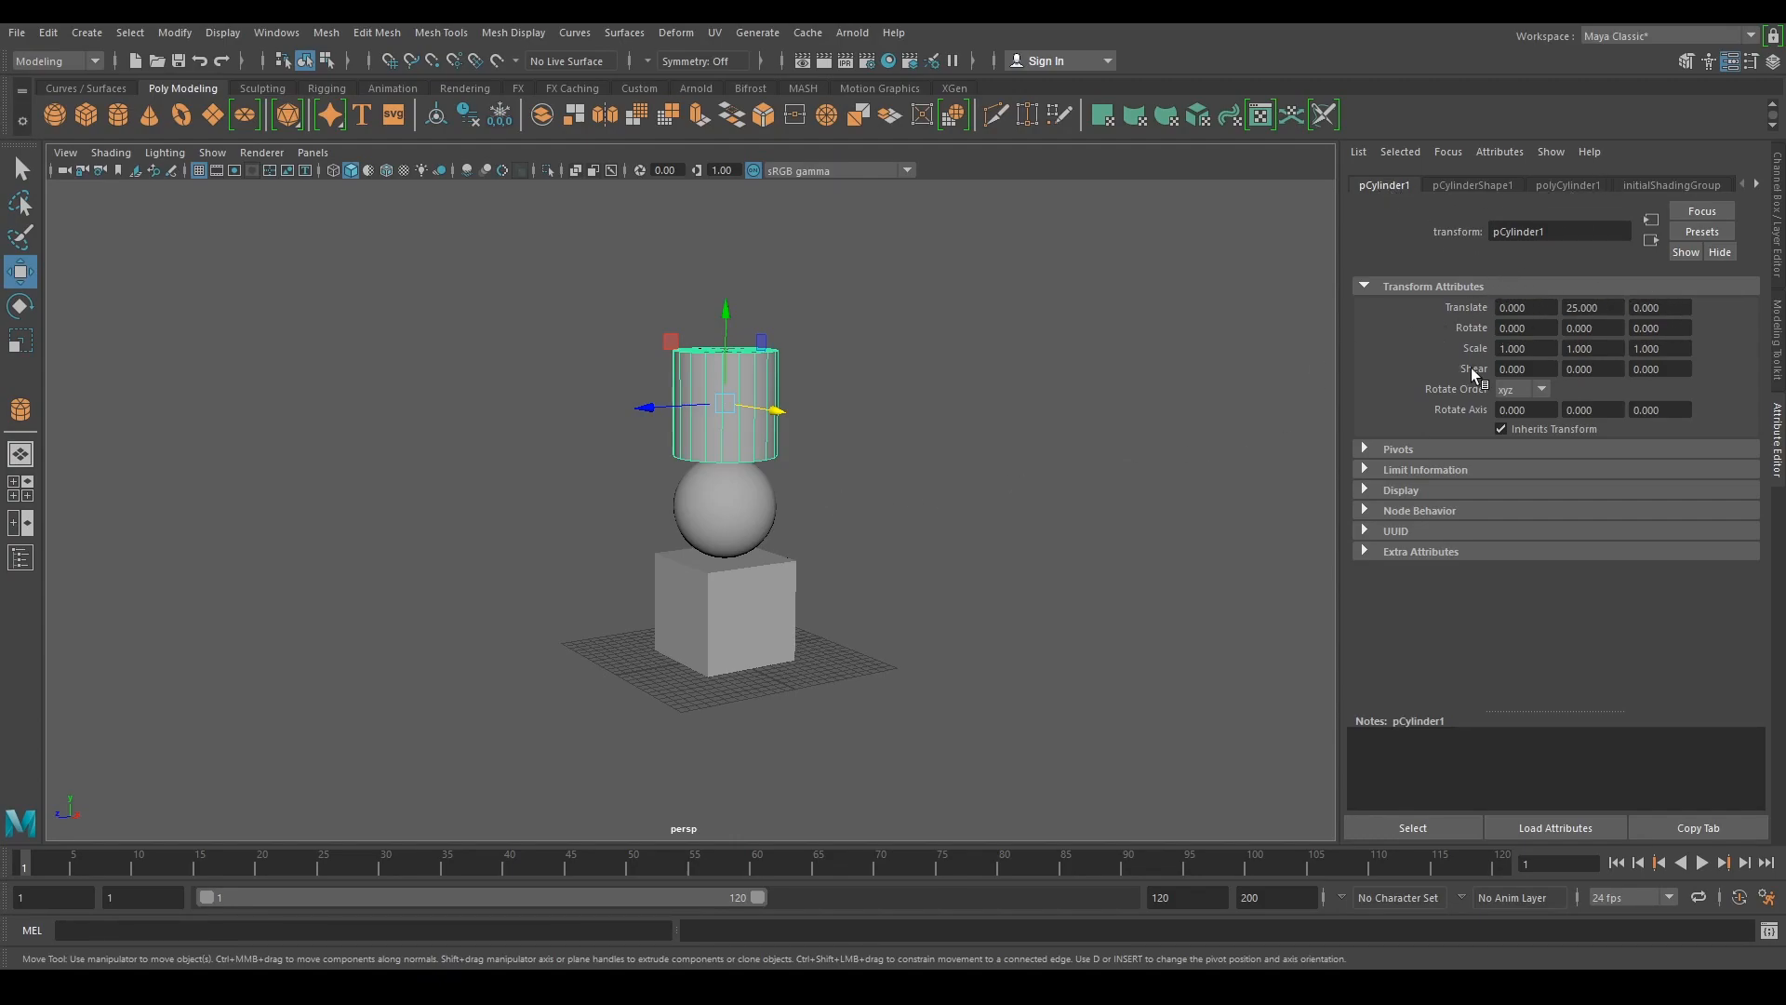
{"action": "left_click", "coordinate": [746, 503]}
{"action": "left_click", "coordinate": [742, 596]}
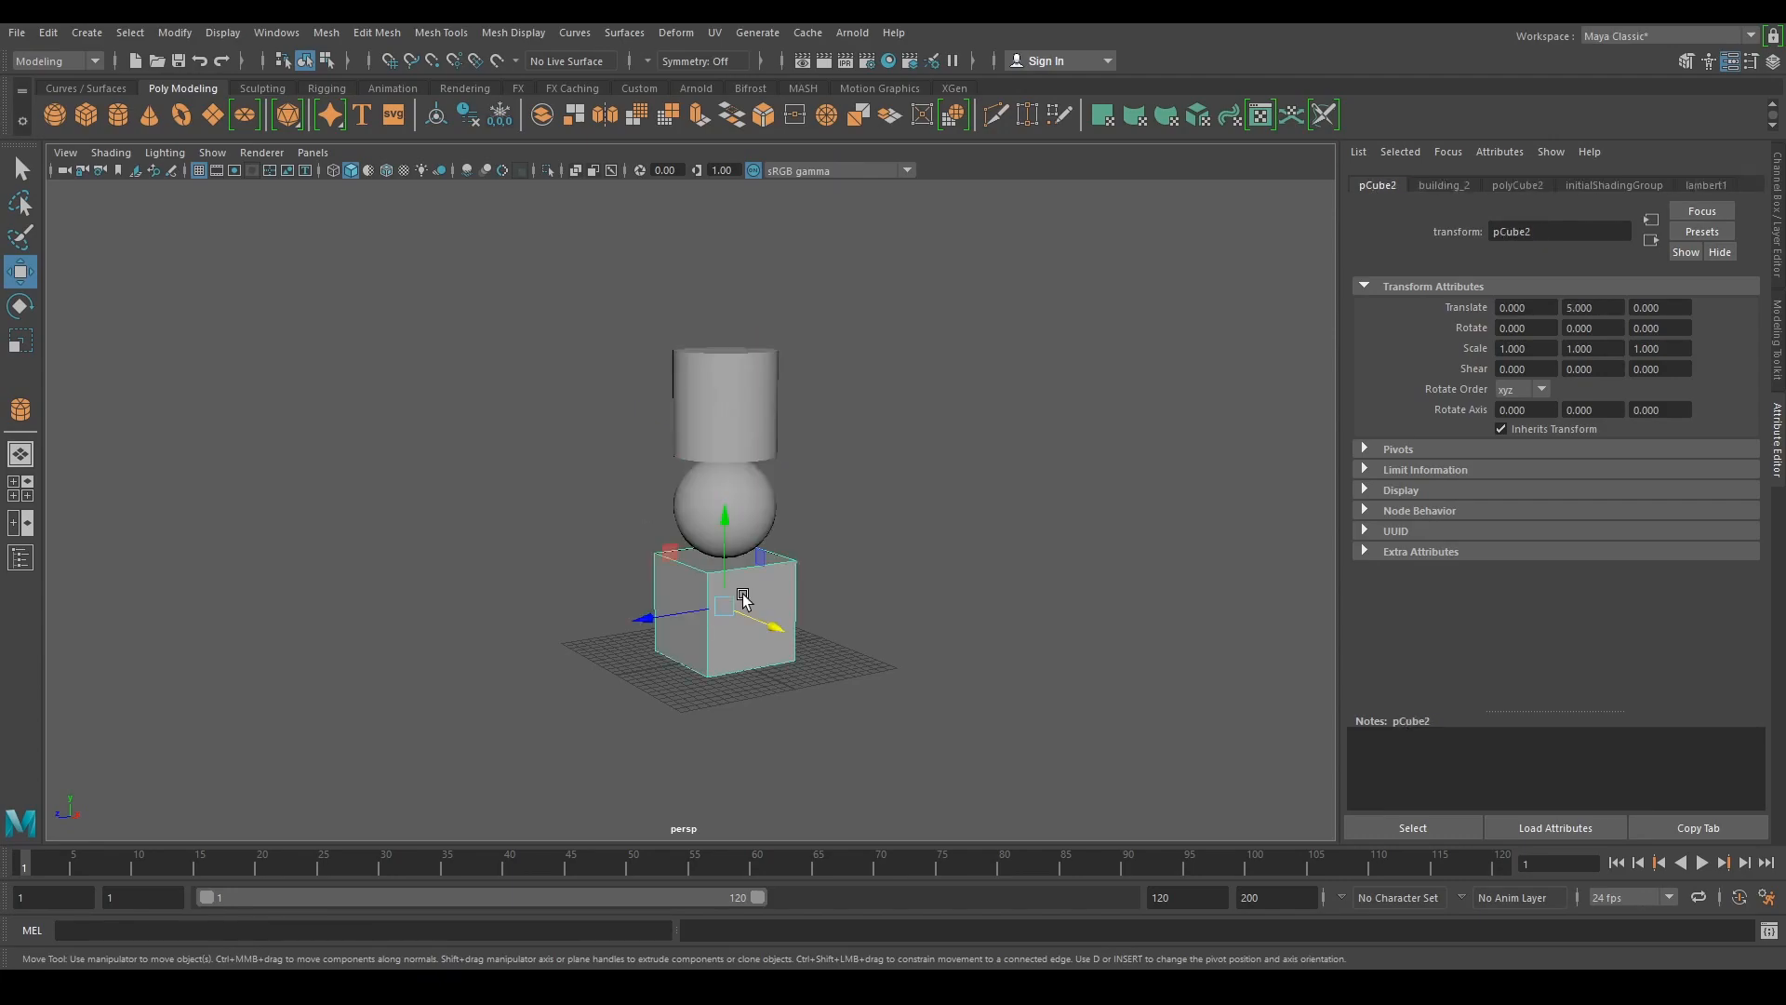
{"action": "left_click", "coordinate": [729, 377]}
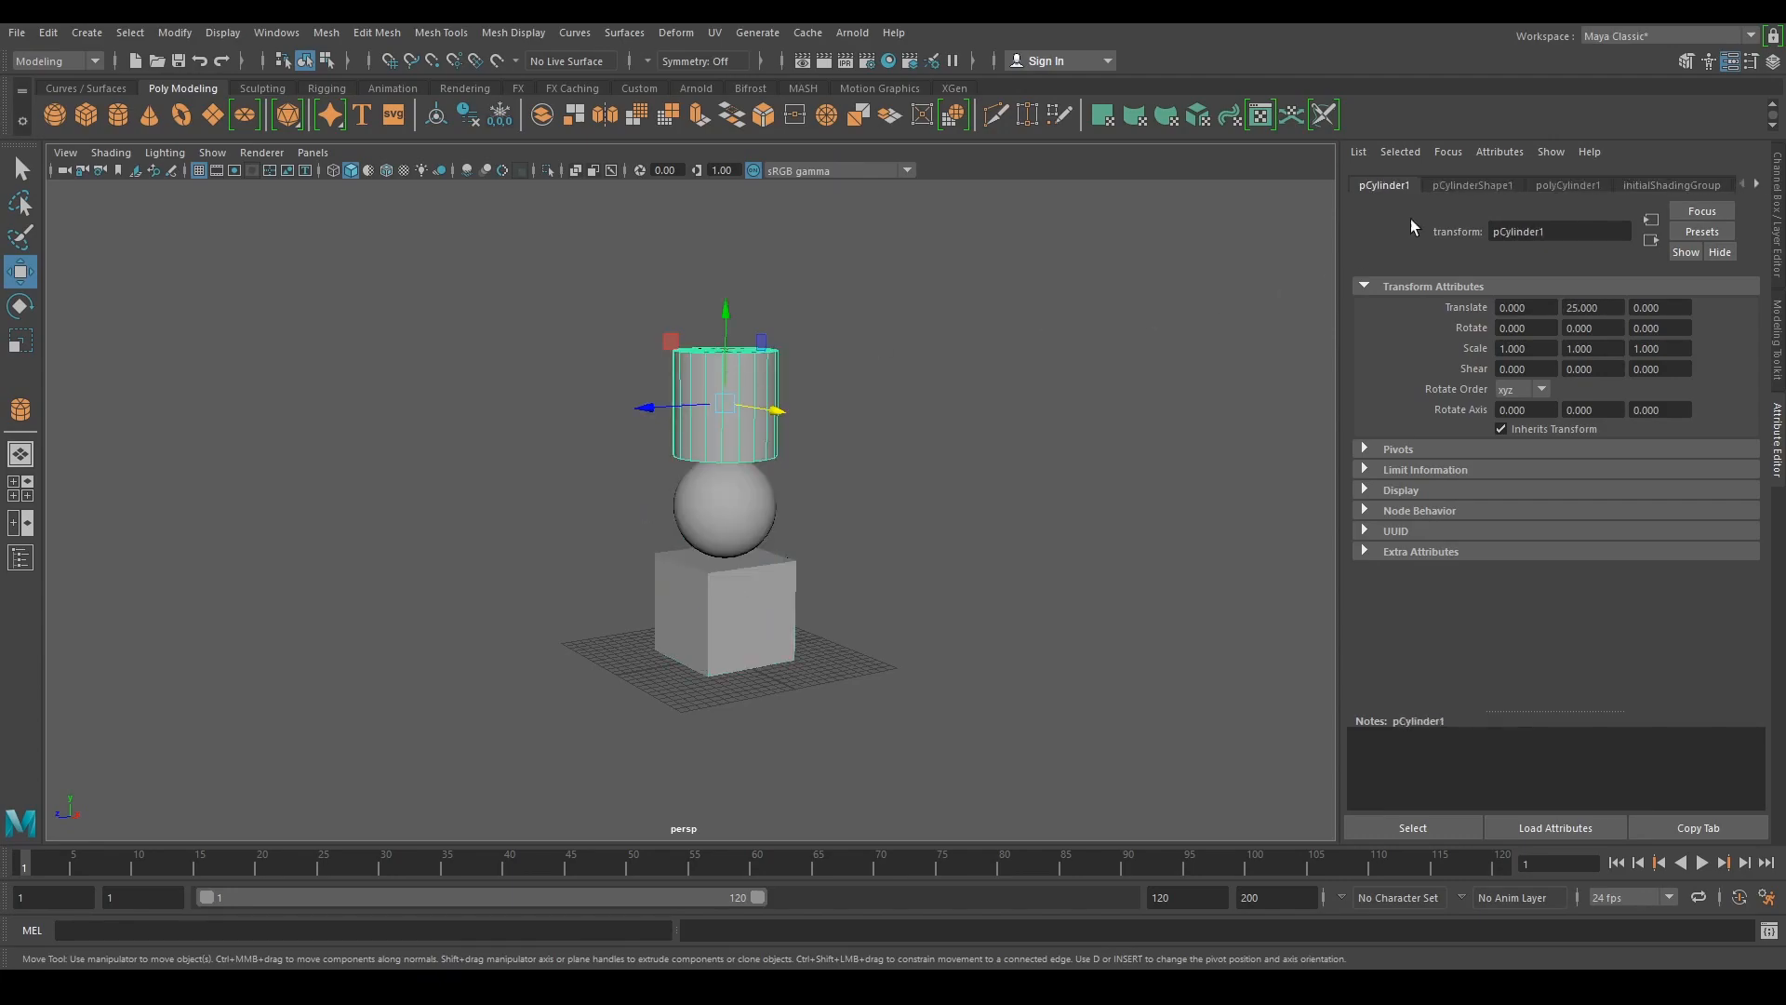
- Widen the cylinder by setting its radius to 10, and check the stack from the side
{"action": "left_click", "coordinate": [1465, 183]}
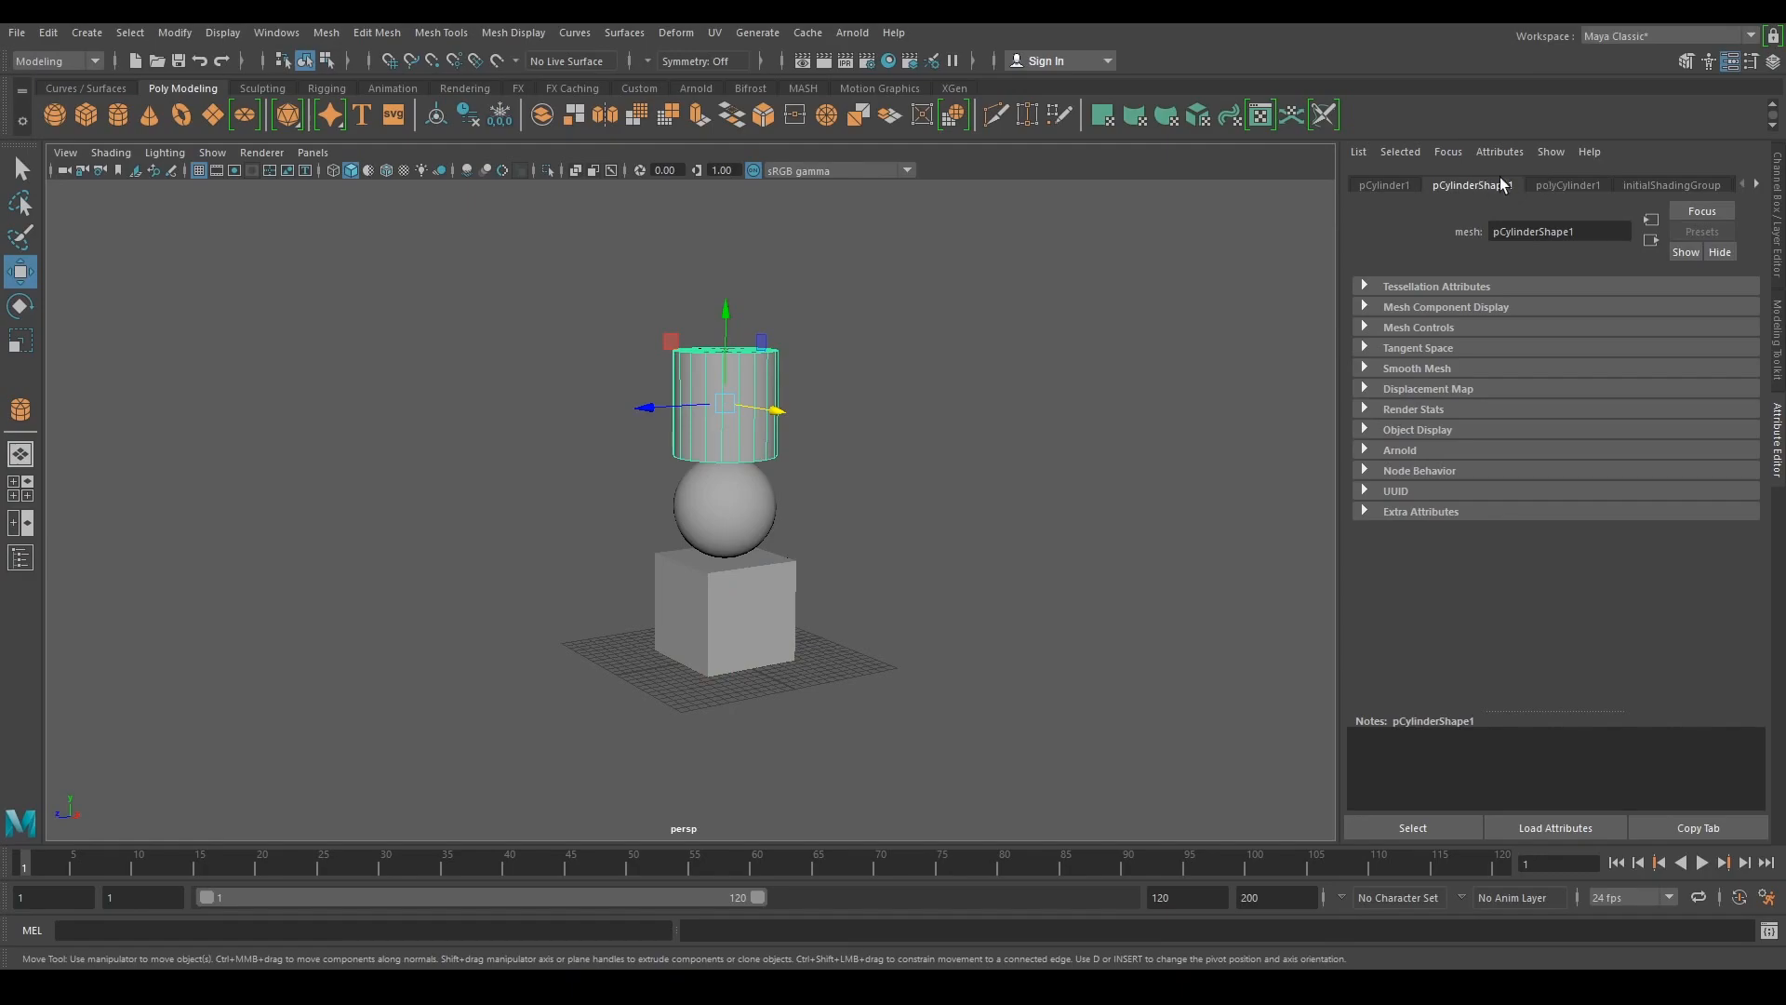
{"action": "left_click", "coordinate": [1565, 187]}
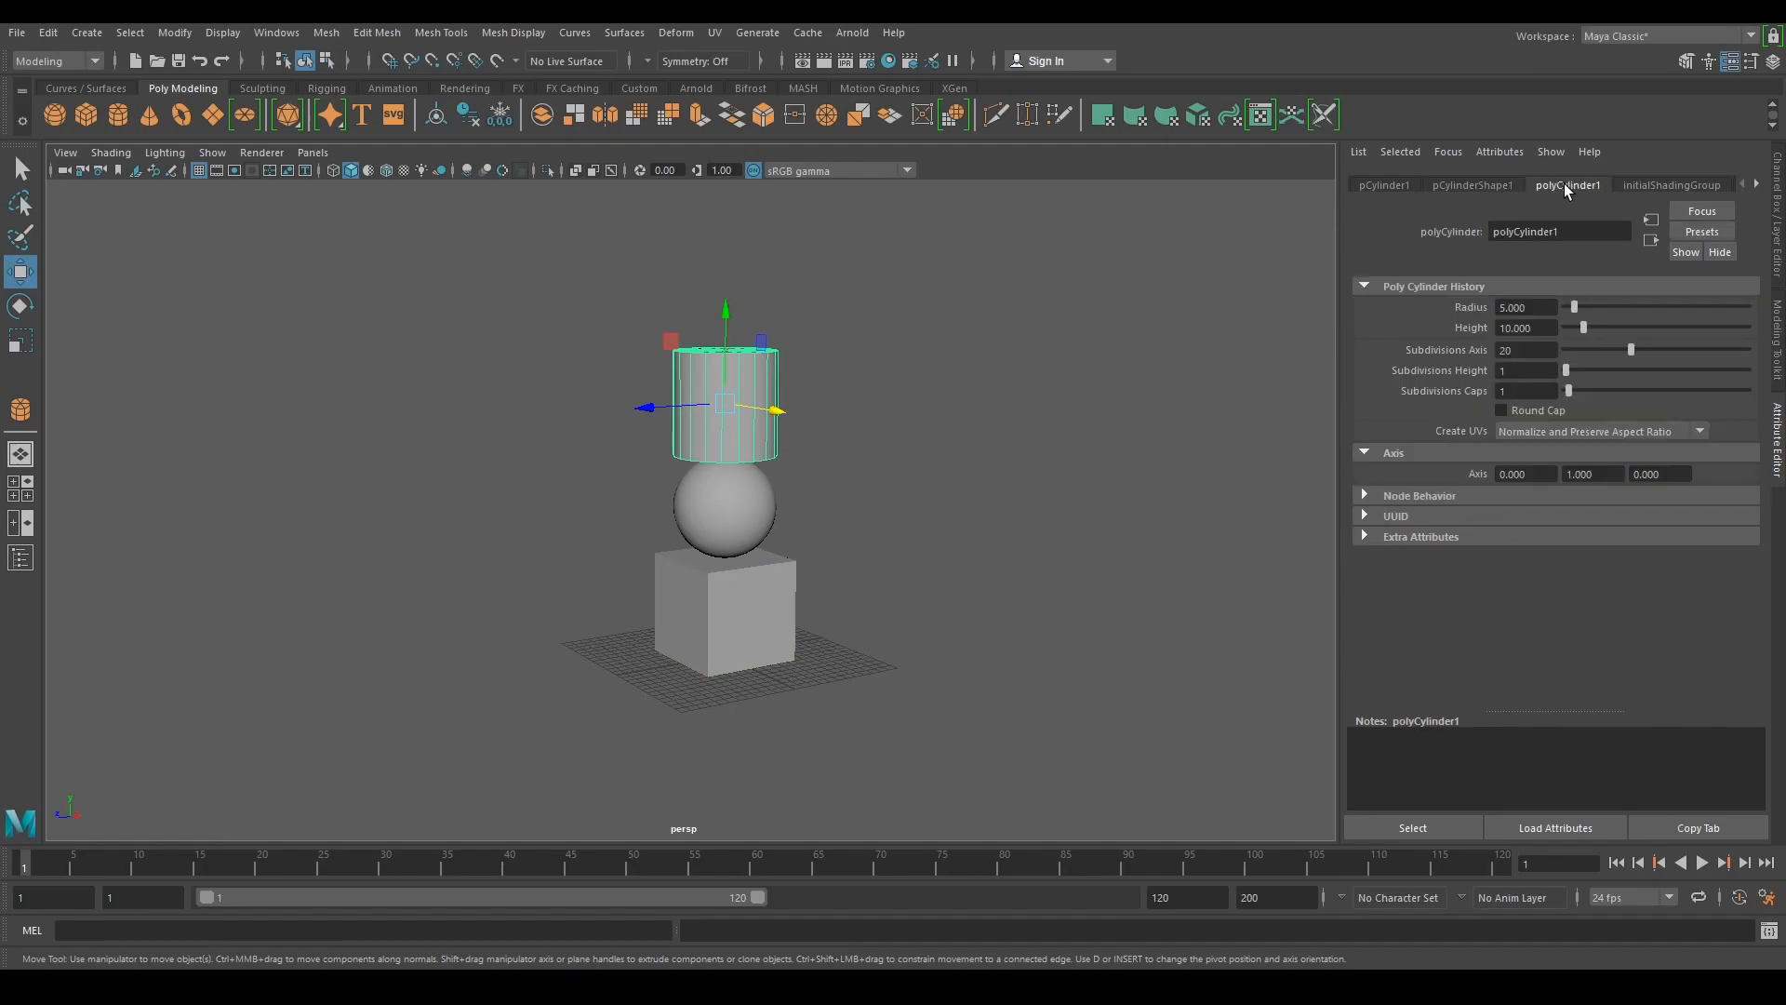
{"action": "left_click", "coordinate": [1465, 183]}
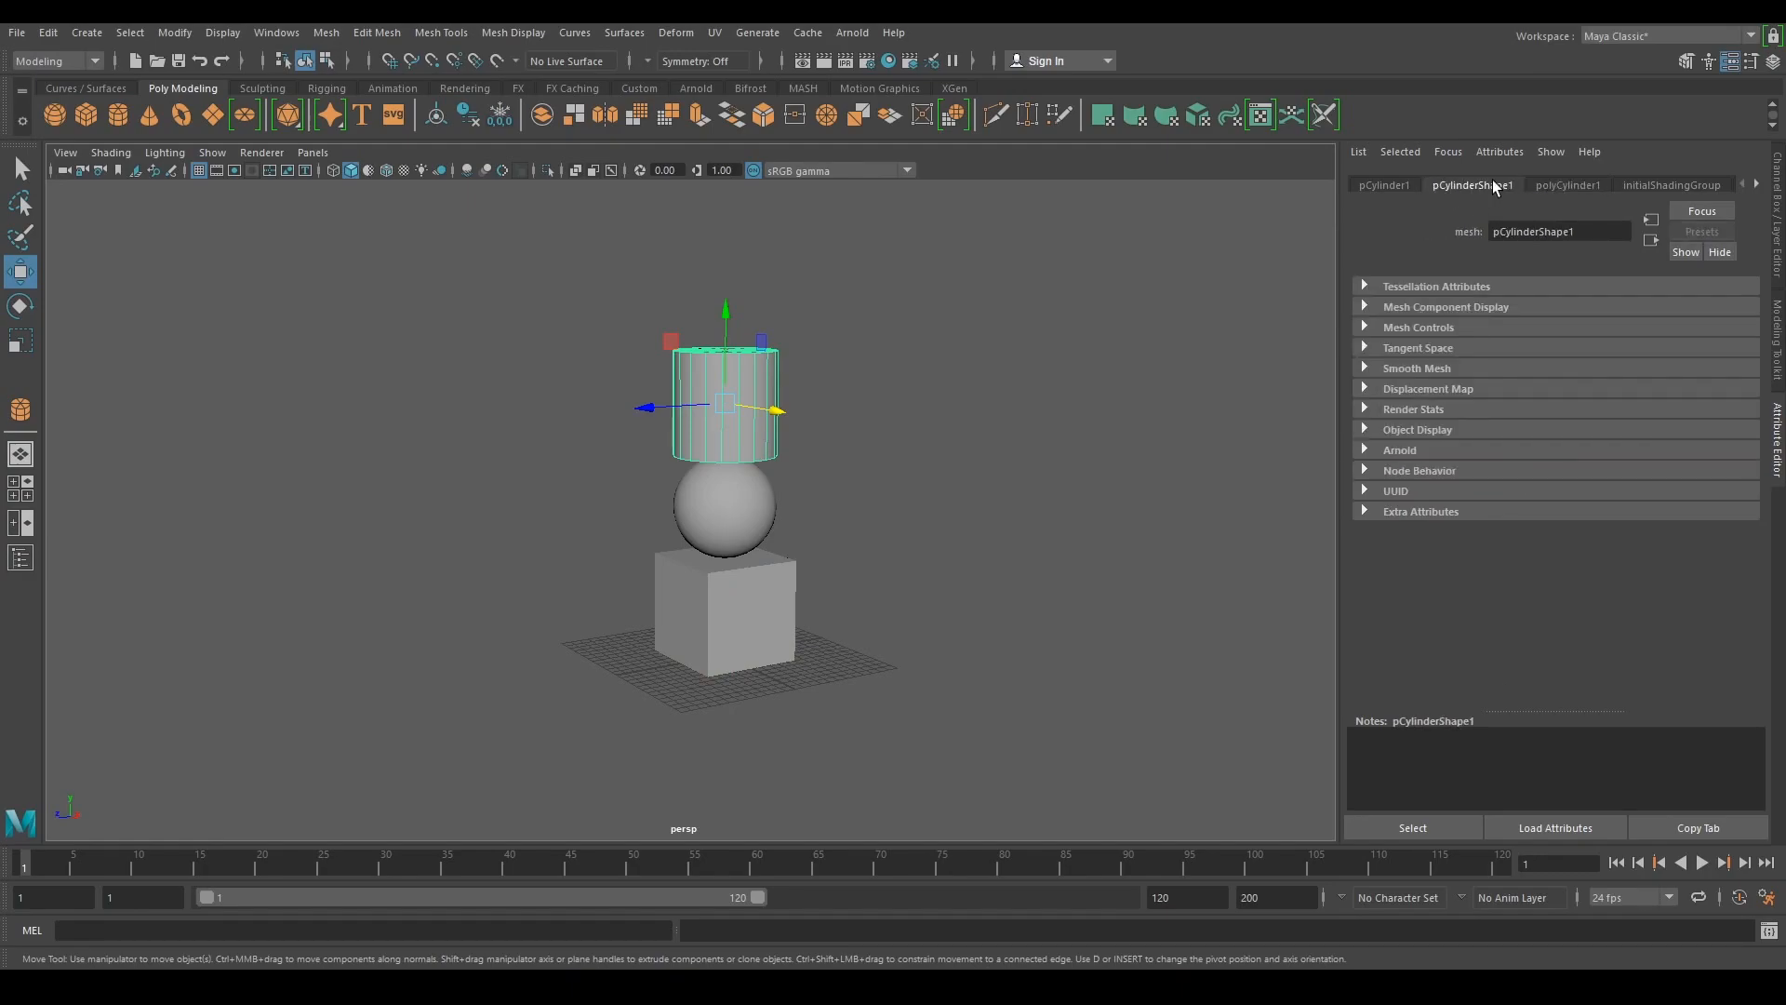
{"action": "left_click", "coordinate": [1566, 185]}
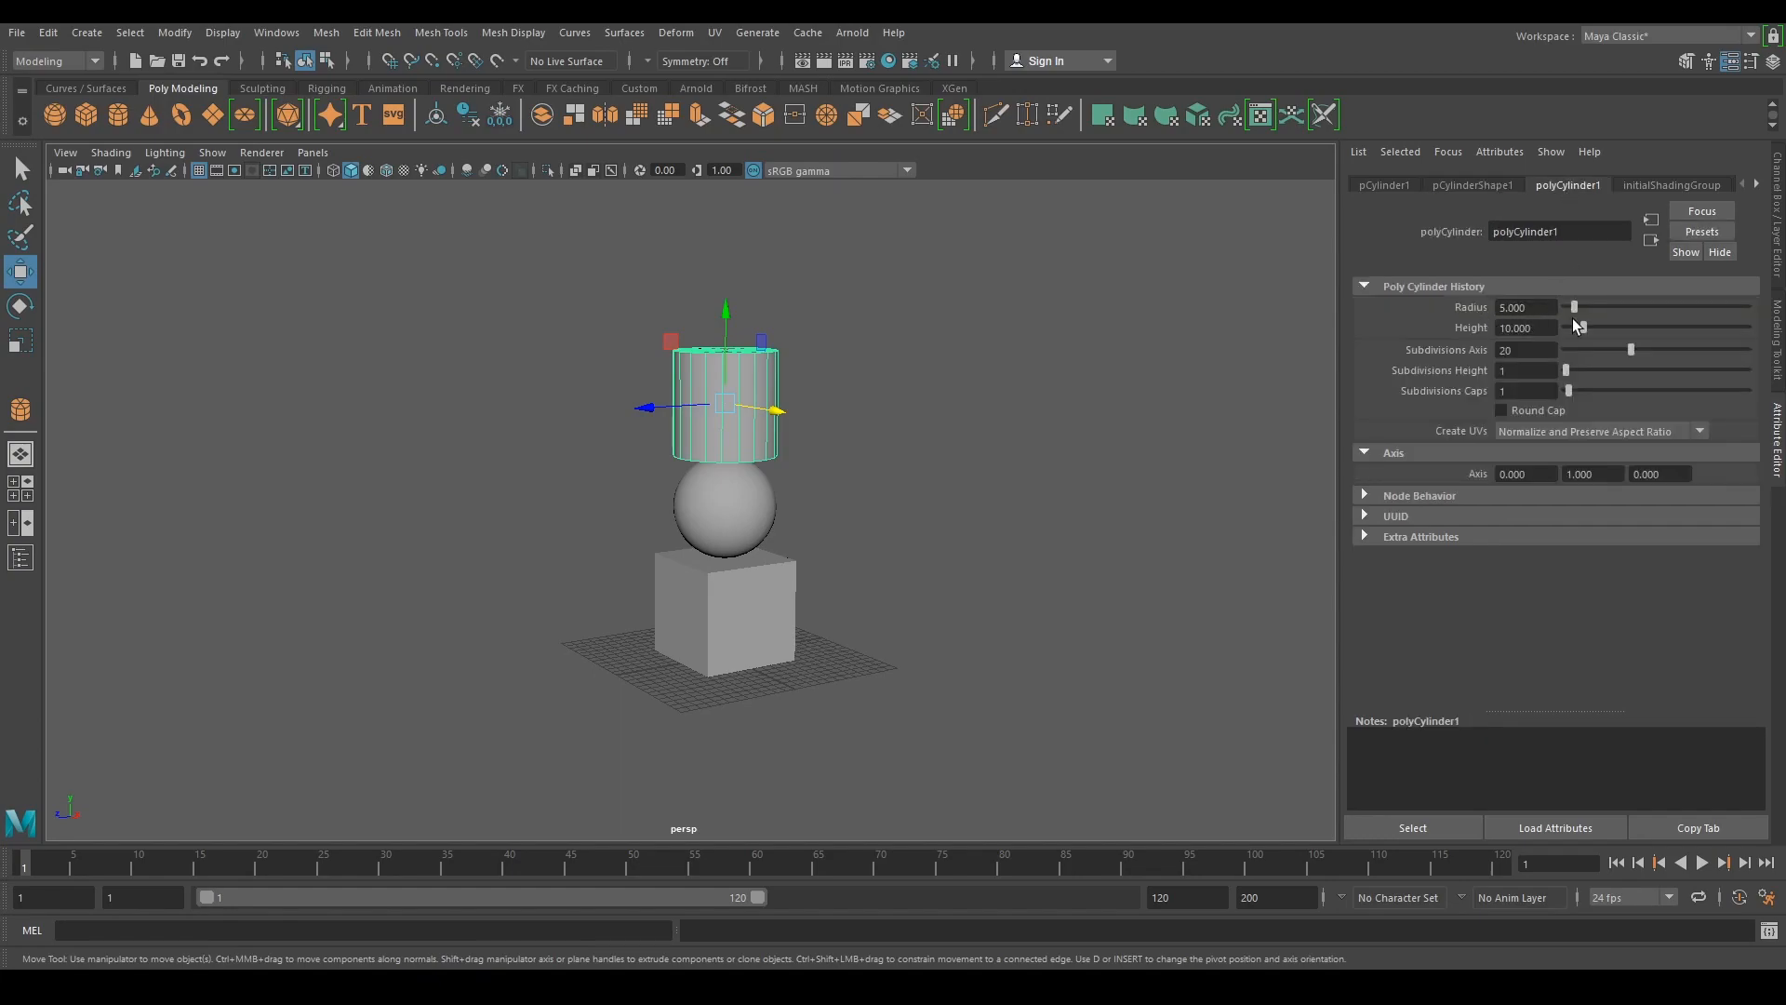
{"action": "left_click", "coordinate": [1522, 306]}
{"action": "type", "text": "10"}
{"action": "key", "text": "Return"}
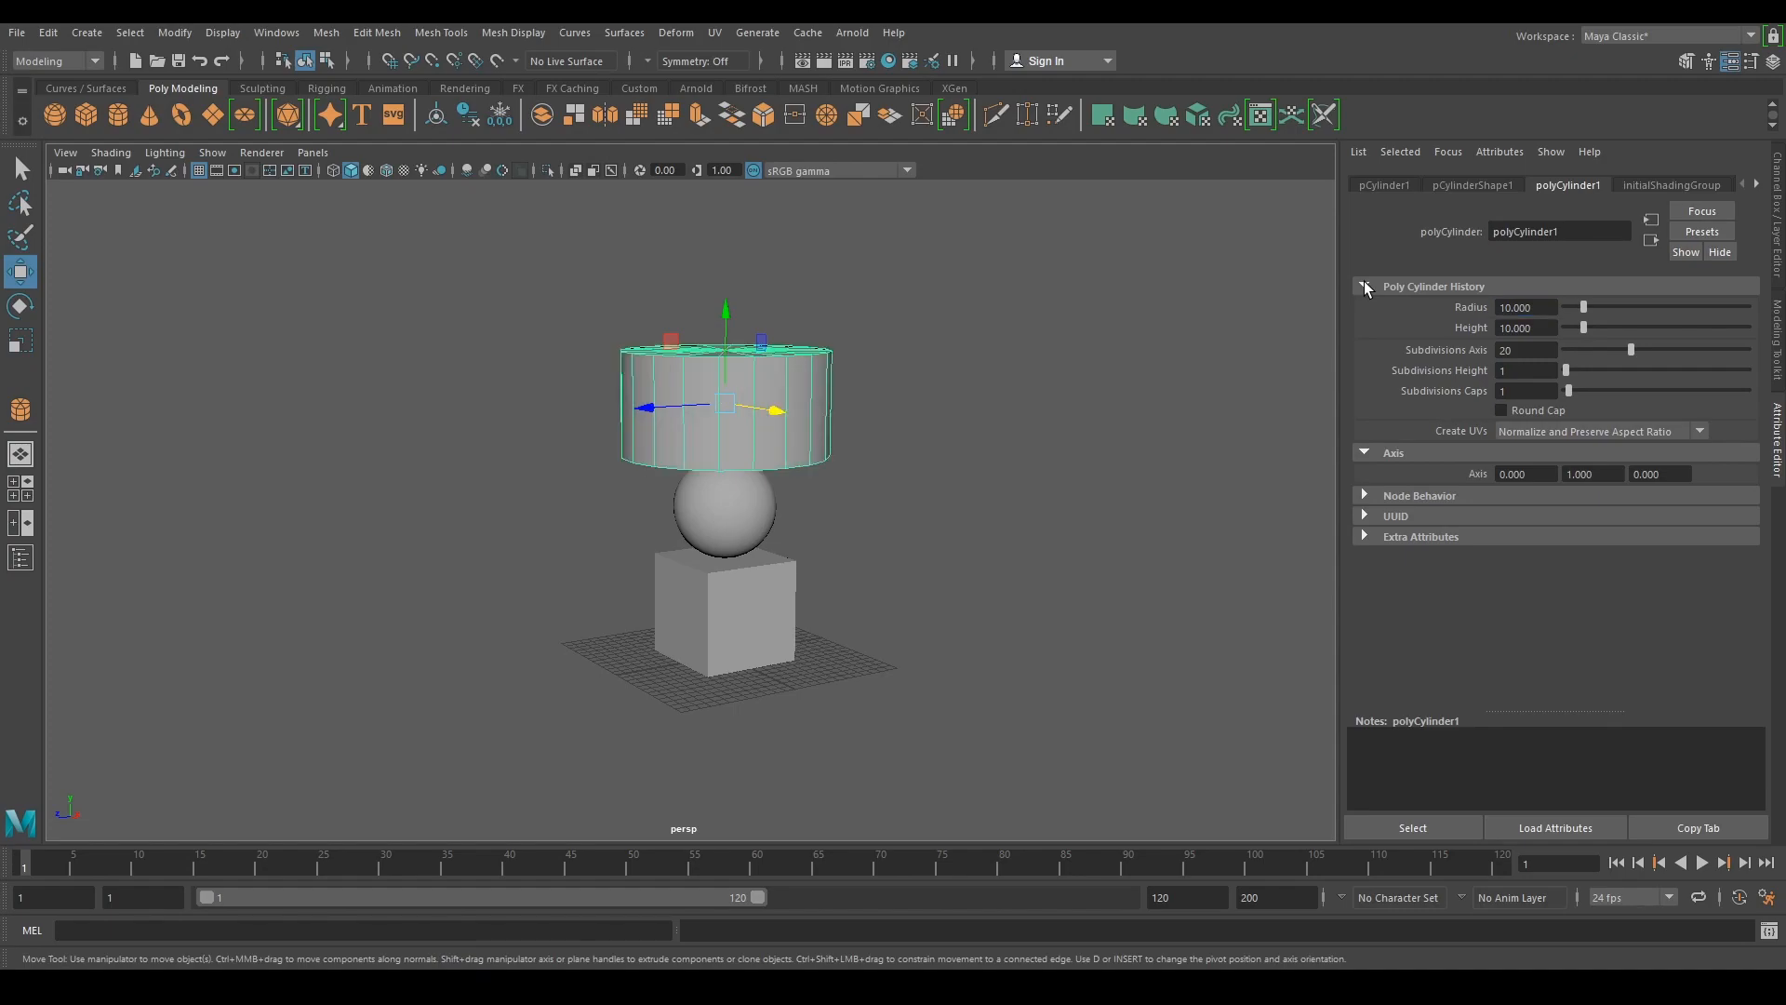
{"action": "left_click_drag", "start_coordinate": [907, 451], "coordinate": [912, 521], "text": "alt"}
{"action": "mouse_move", "coordinate": [881, 583]}
{"action": "left_mouse_down", "text": "alt"}
{"action": "mouse_move", "coordinate": [897, 518]}
{"action": "mouse_move", "coordinate": [873, 534]}
{"action": "mouse_move", "coordinate": [884, 551]}
{"action": "left_mouse_up", "text": "alt"}
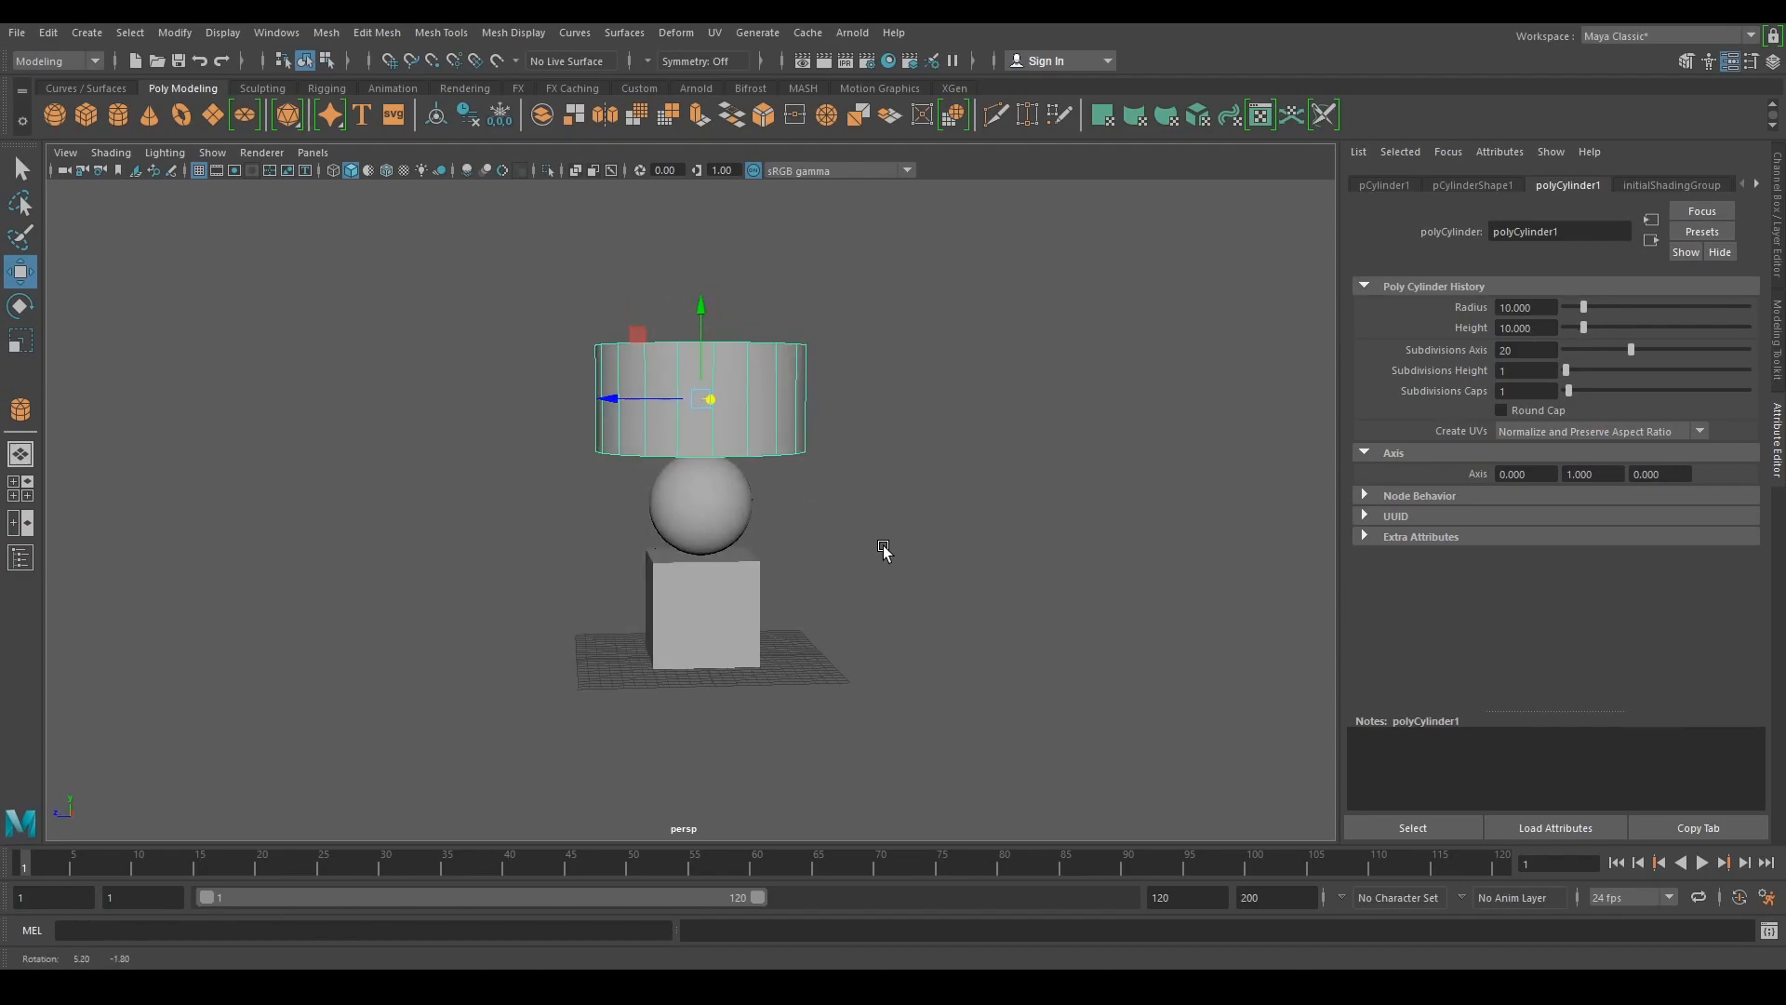
- Examine the sphere's shape and radius attributes and the settings of its lambert1 material
{"action": "left_click", "coordinate": [707, 506]}
{"action": "left_click_drag", "start_coordinate": [1008, 575], "coordinate": [940, 562], "text": "alt"}
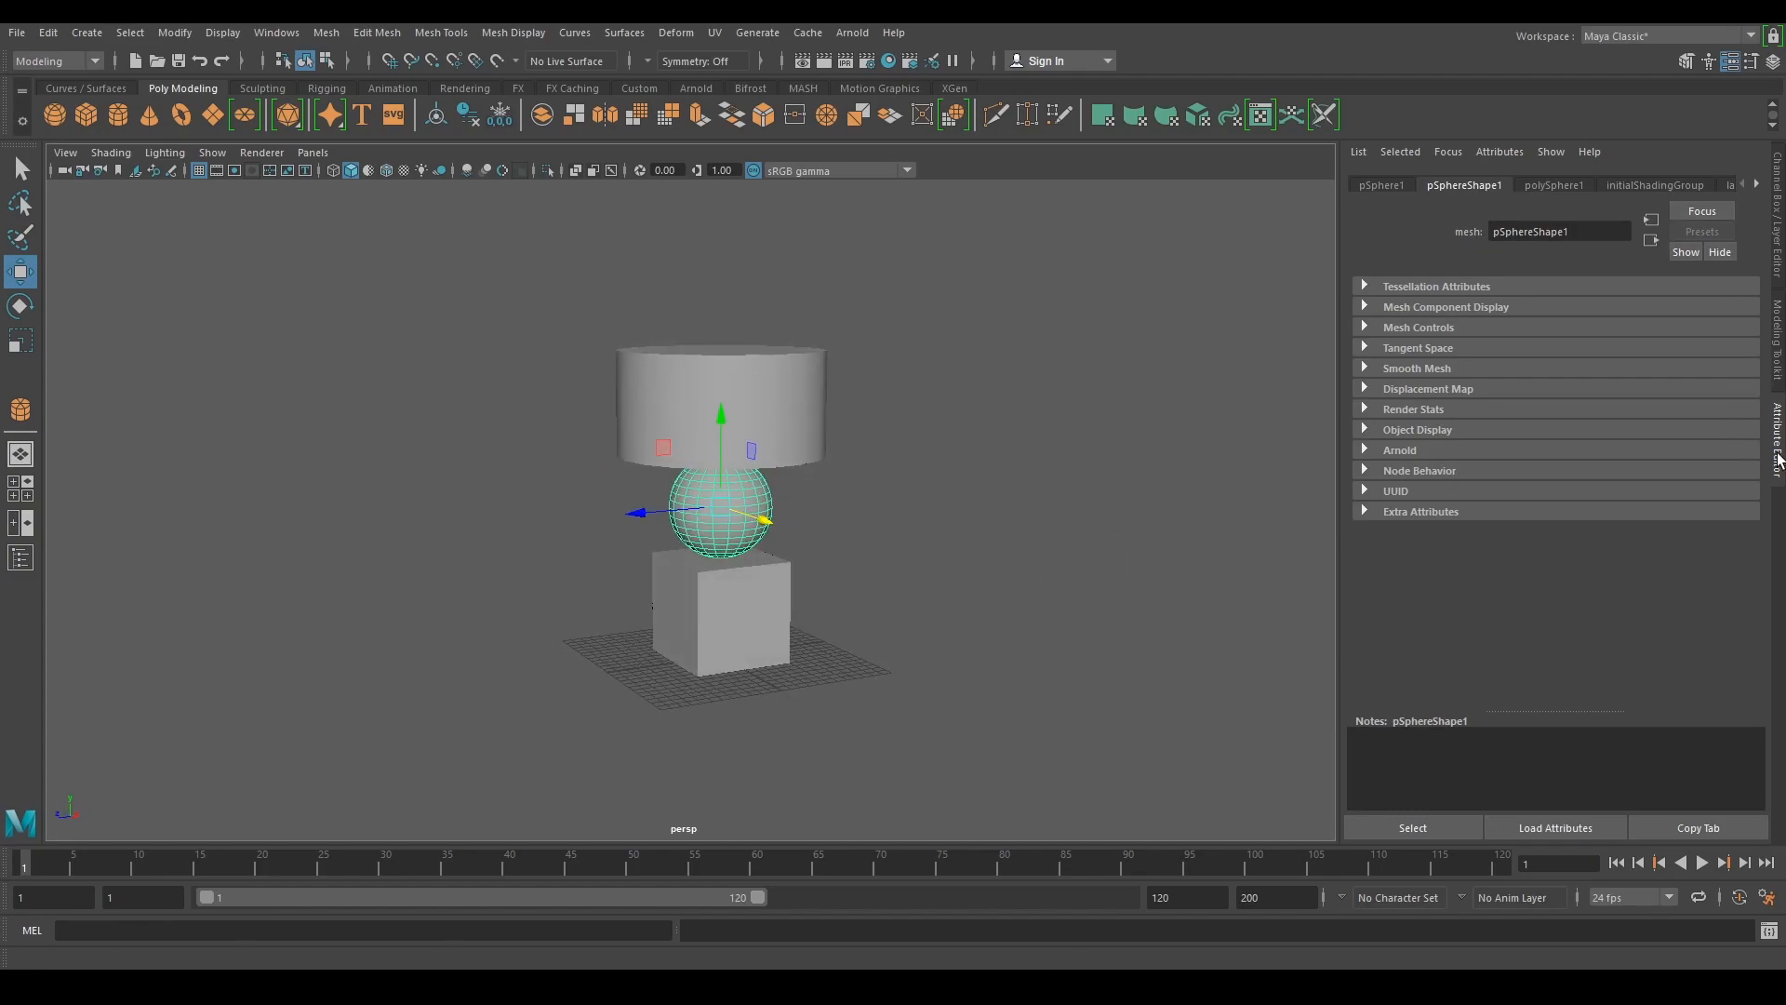
{"action": "left_click", "coordinate": [1565, 186]}
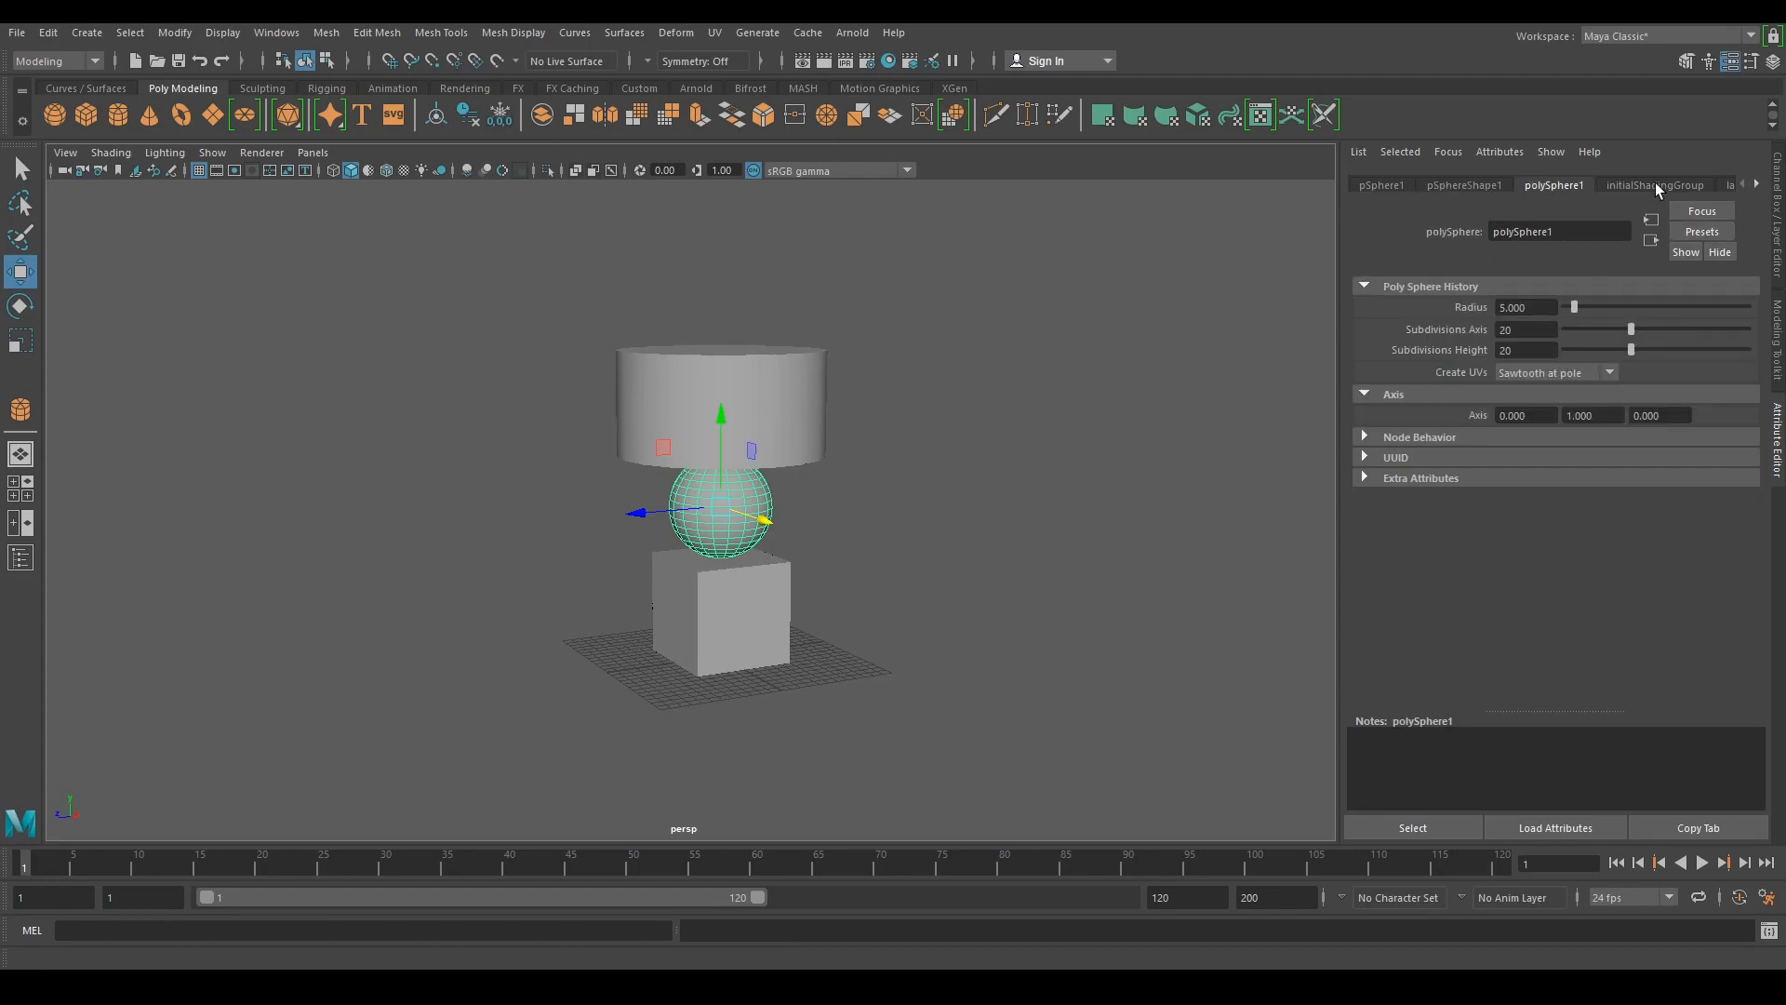
{"action": "mouse_move", "coordinate": [1339, 227]}
{"action": "left_mouse_down"}
{"action": "mouse_move", "coordinate": [1234, 224]}
{"action": "mouse_move", "coordinate": [1339, 234]}
{"action": "left_mouse_up"}
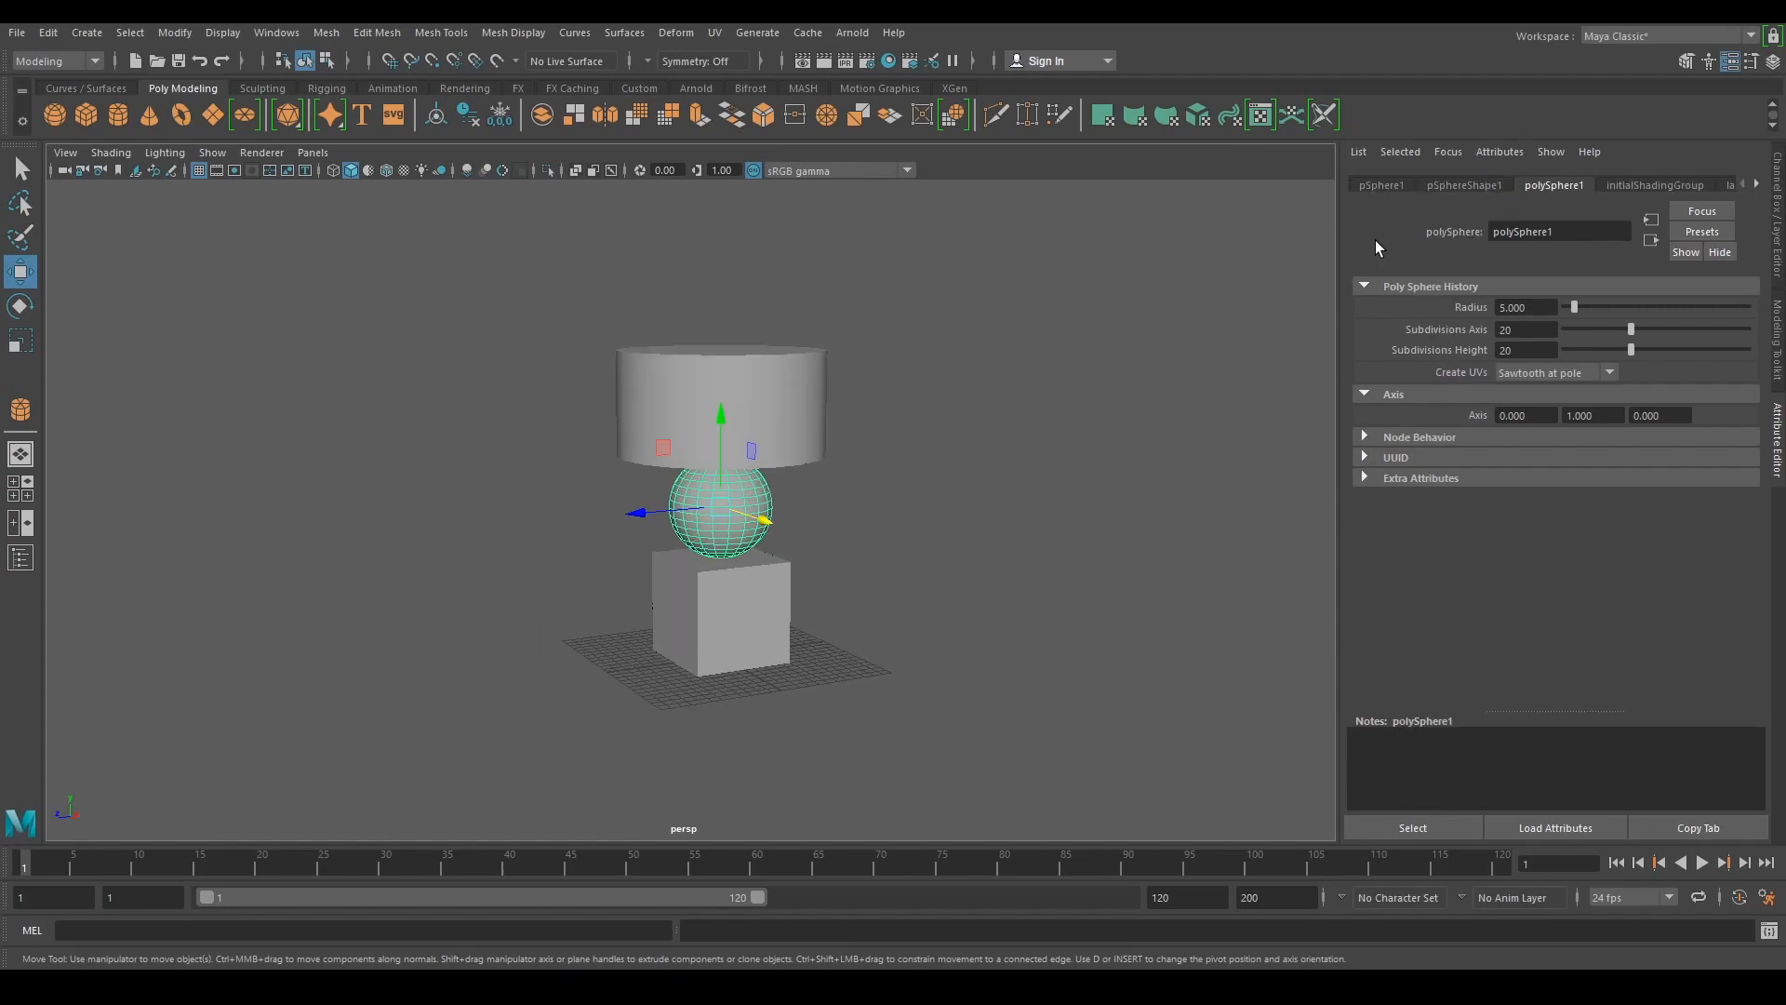
{"action": "left_click", "coordinate": [1756, 184]}
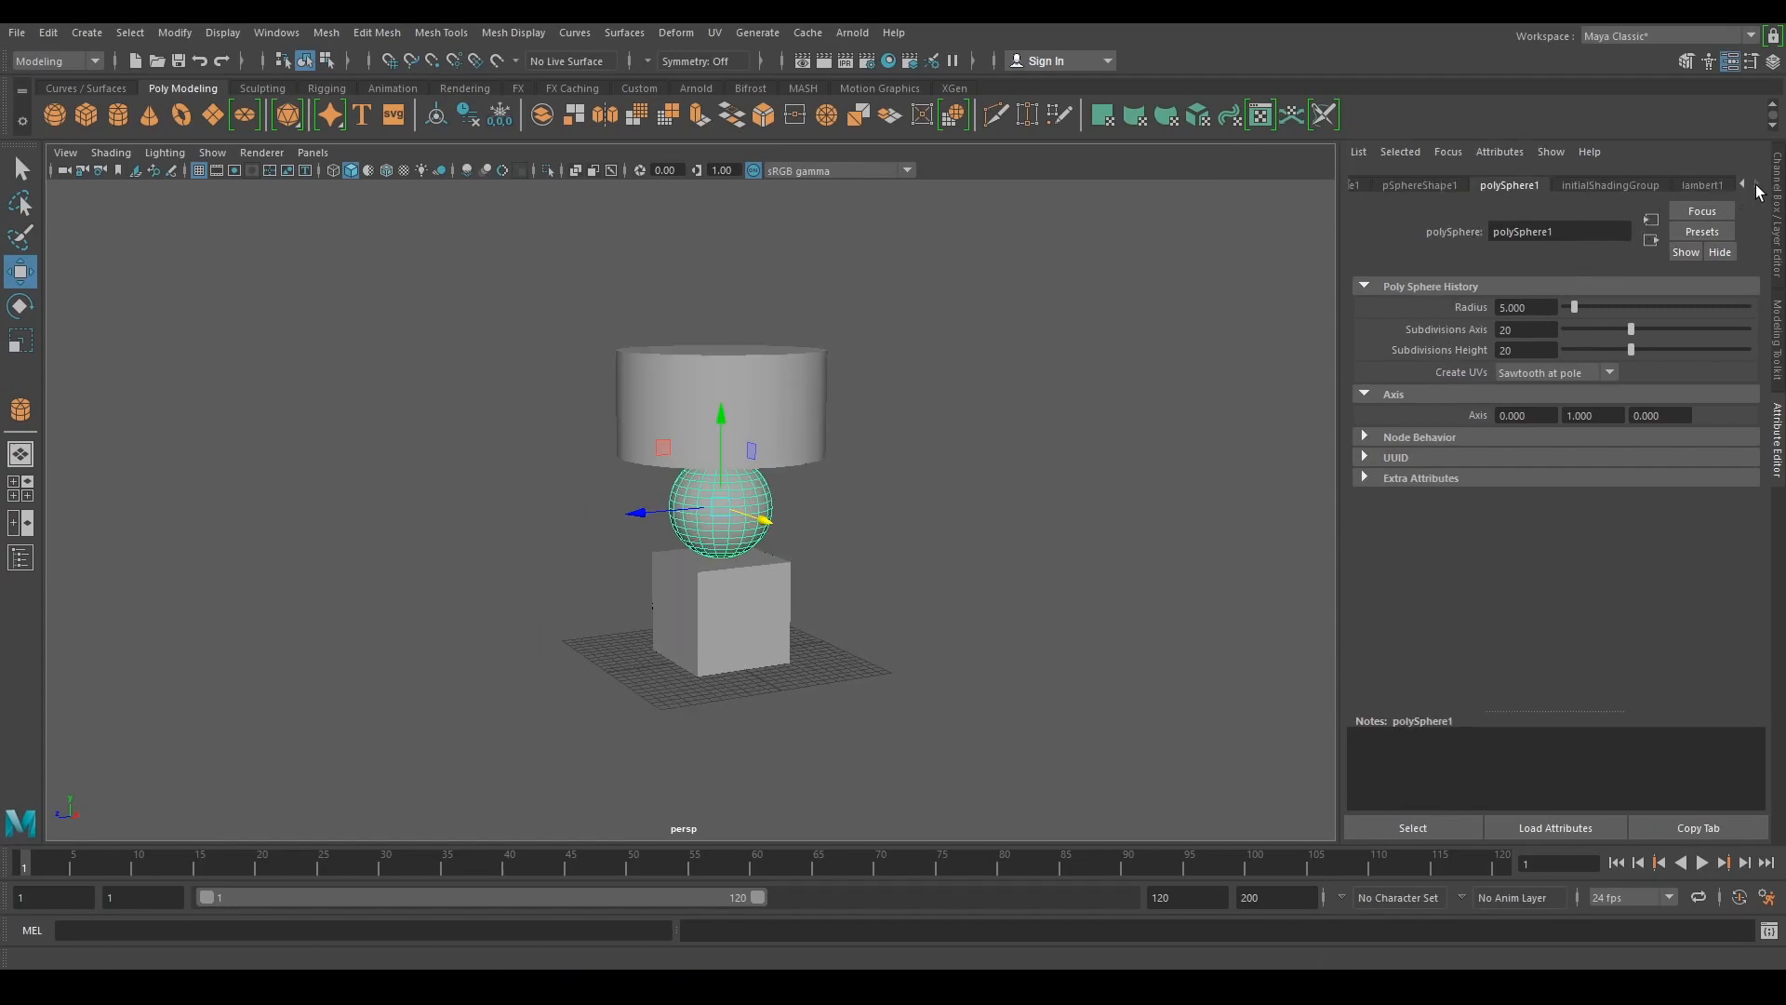
{"action": "left_click", "coordinate": [1703, 185]}
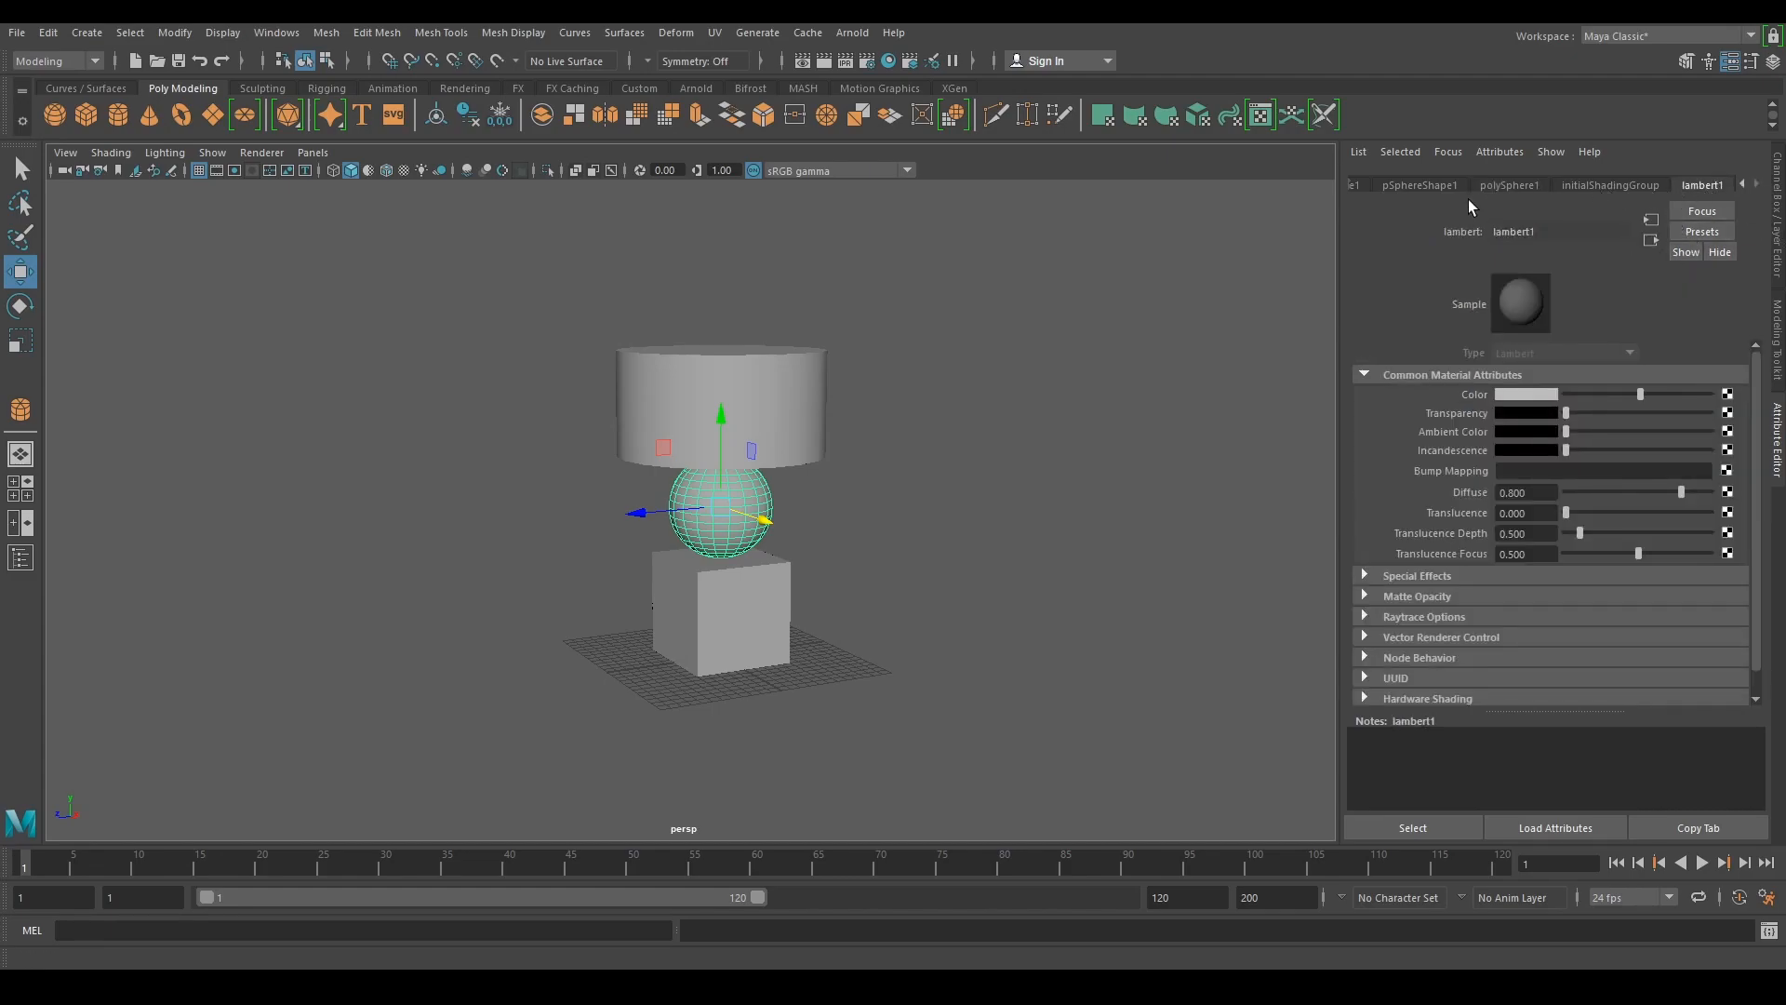
- Examine the sphere's transform attributes, and compare the construction dimensions of the sphere, cylinder and cube
{"action": "left_click", "coordinate": [1742, 184]}
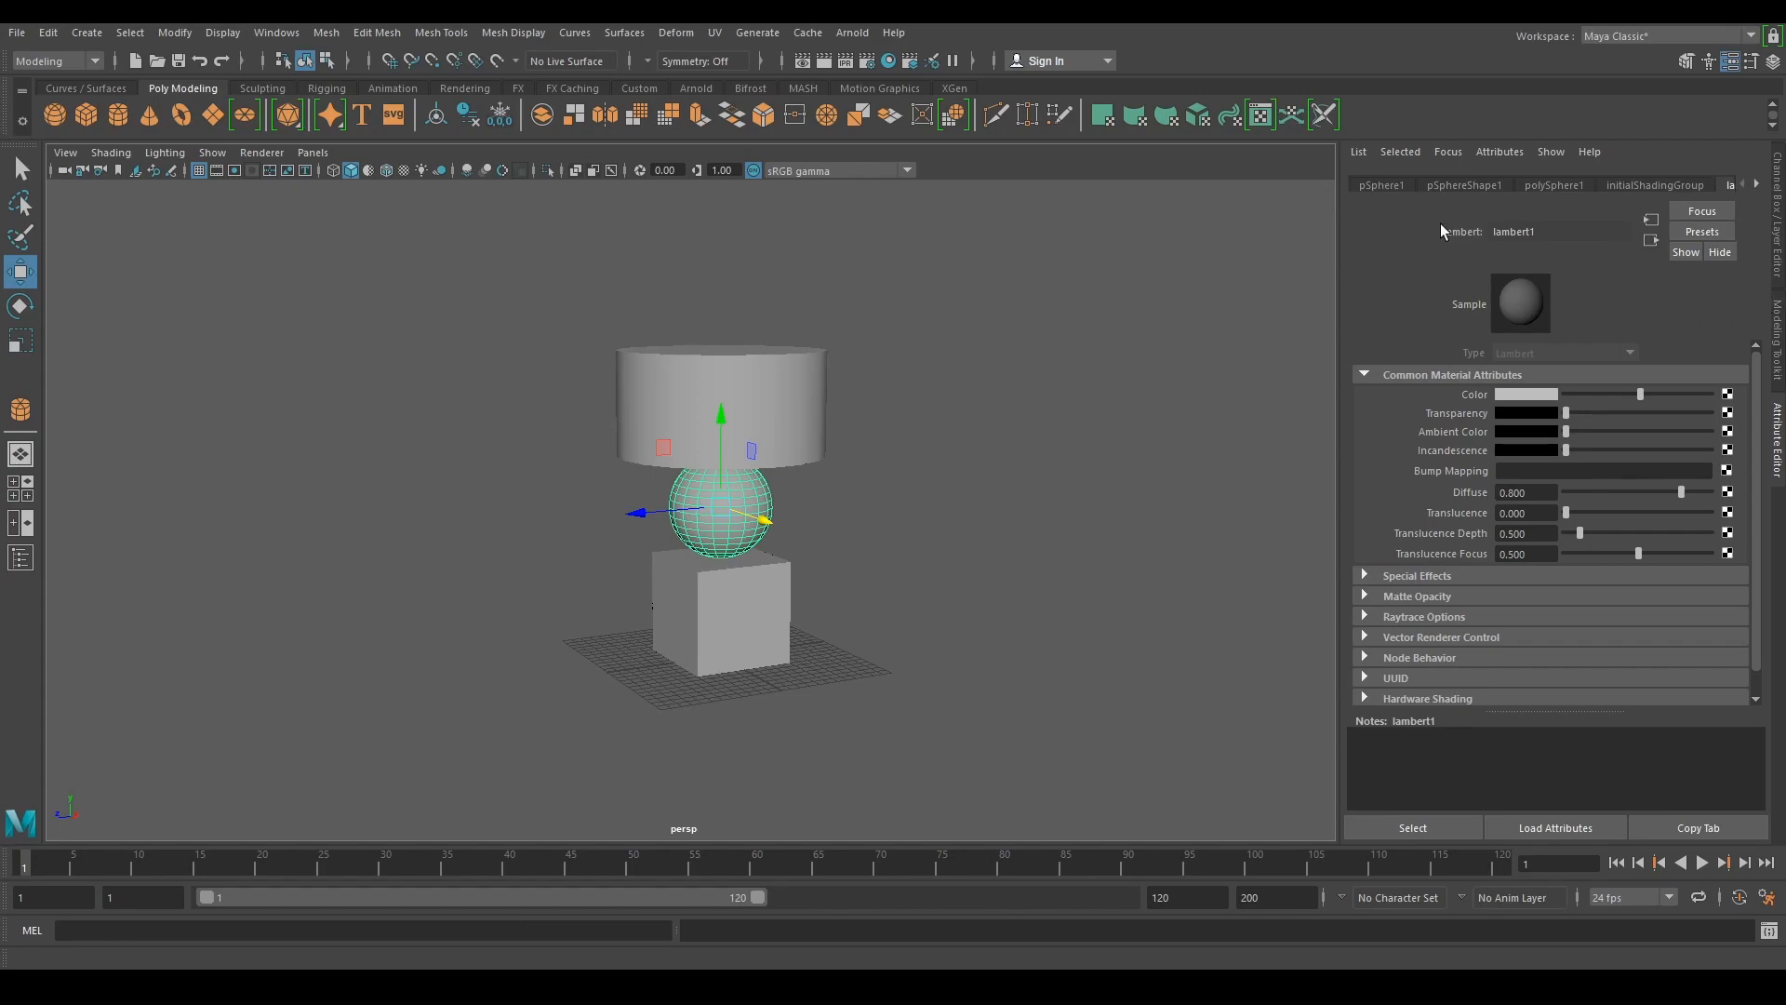
{"action": "left_click", "coordinate": [1386, 183]}
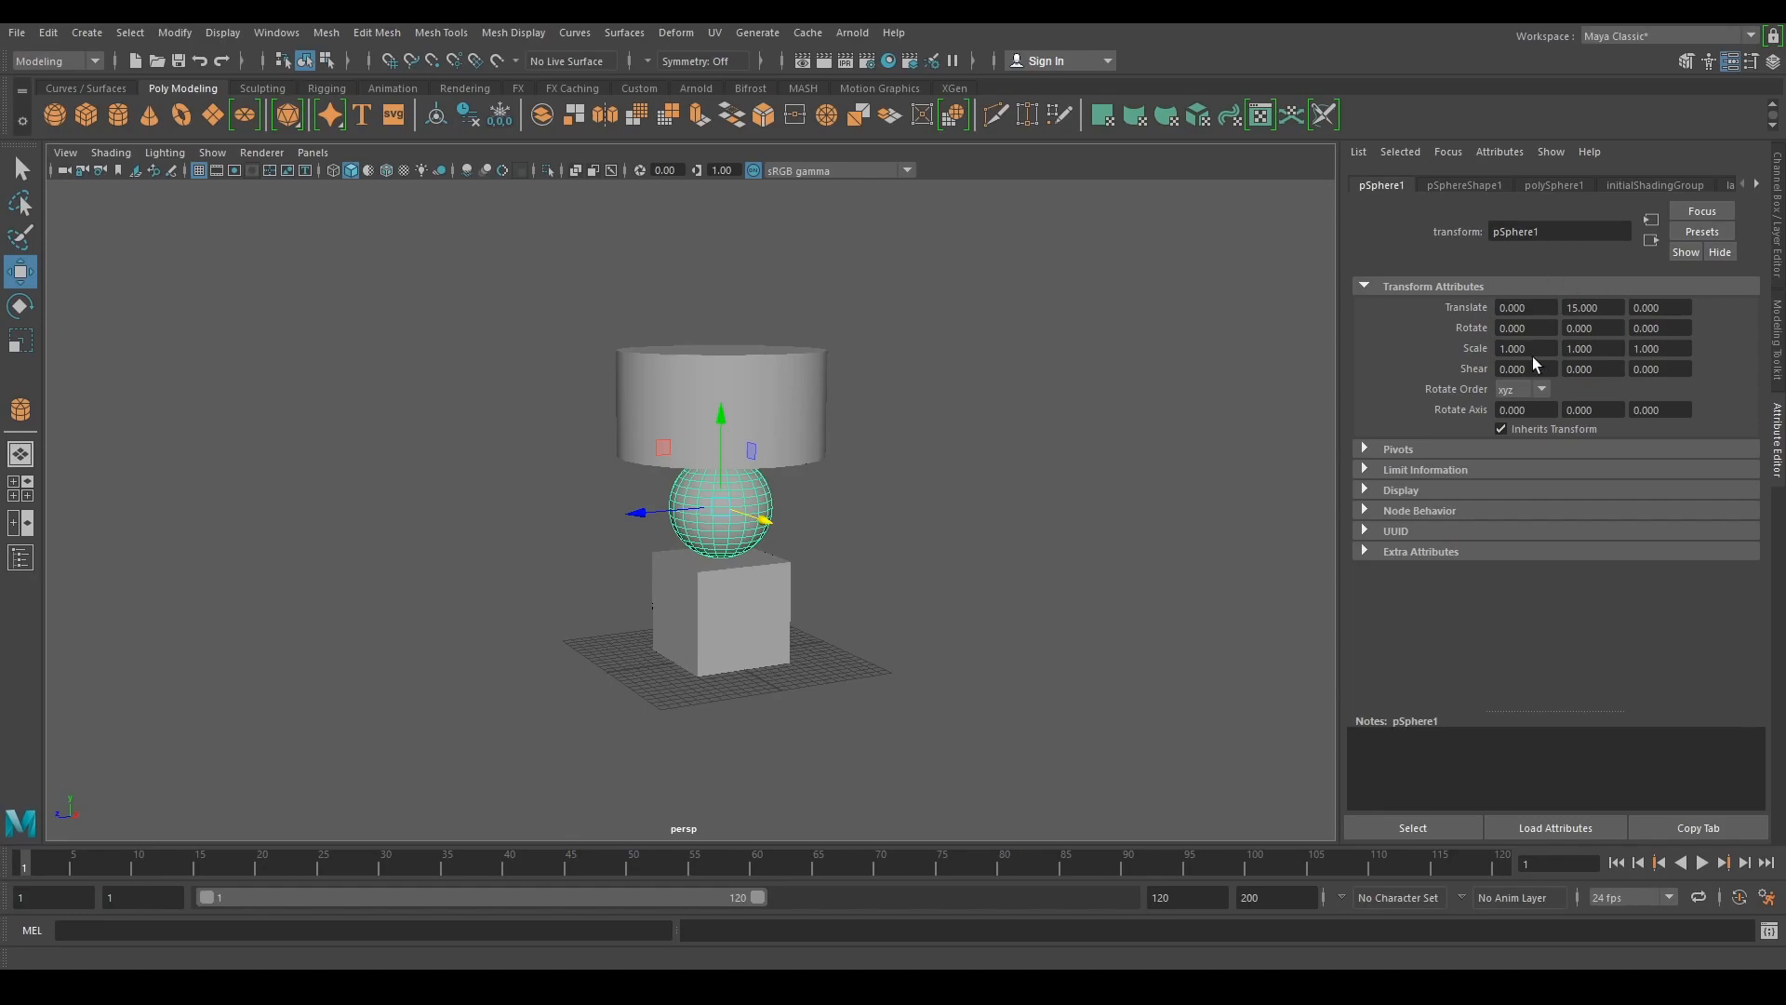
{"action": "left_click", "coordinate": [1556, 186]}
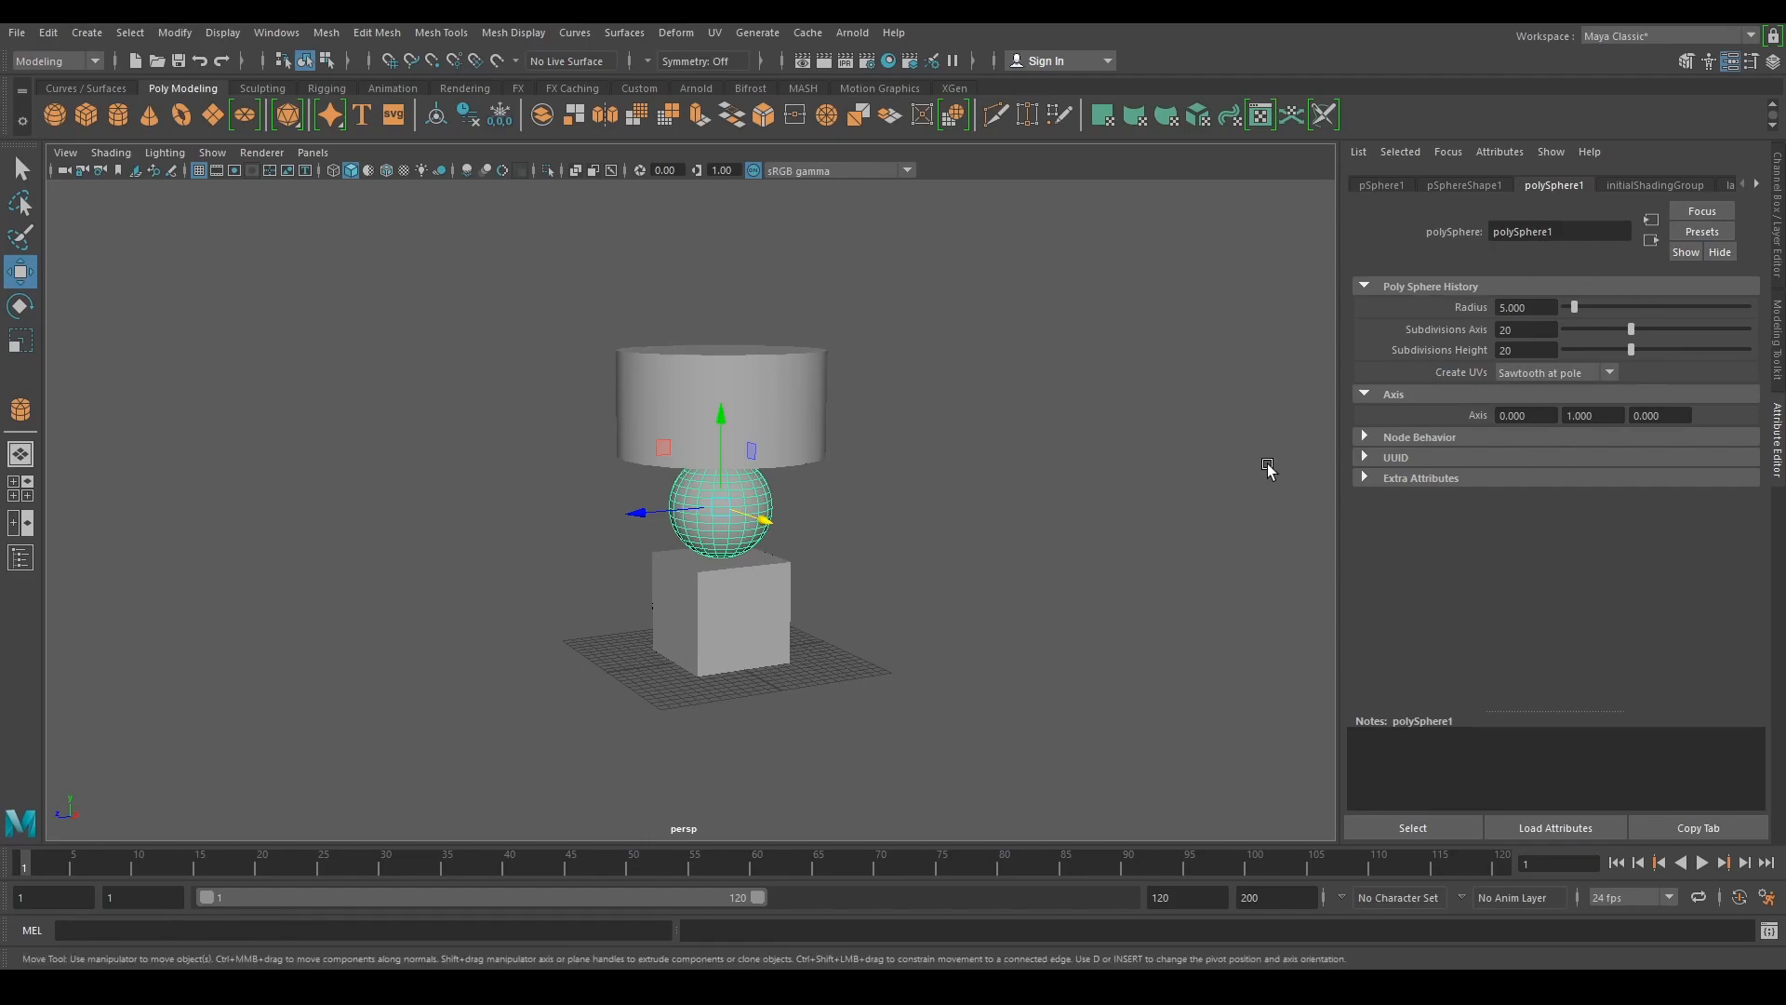
{"action": "left_click", "coordinate": [752, 386]}
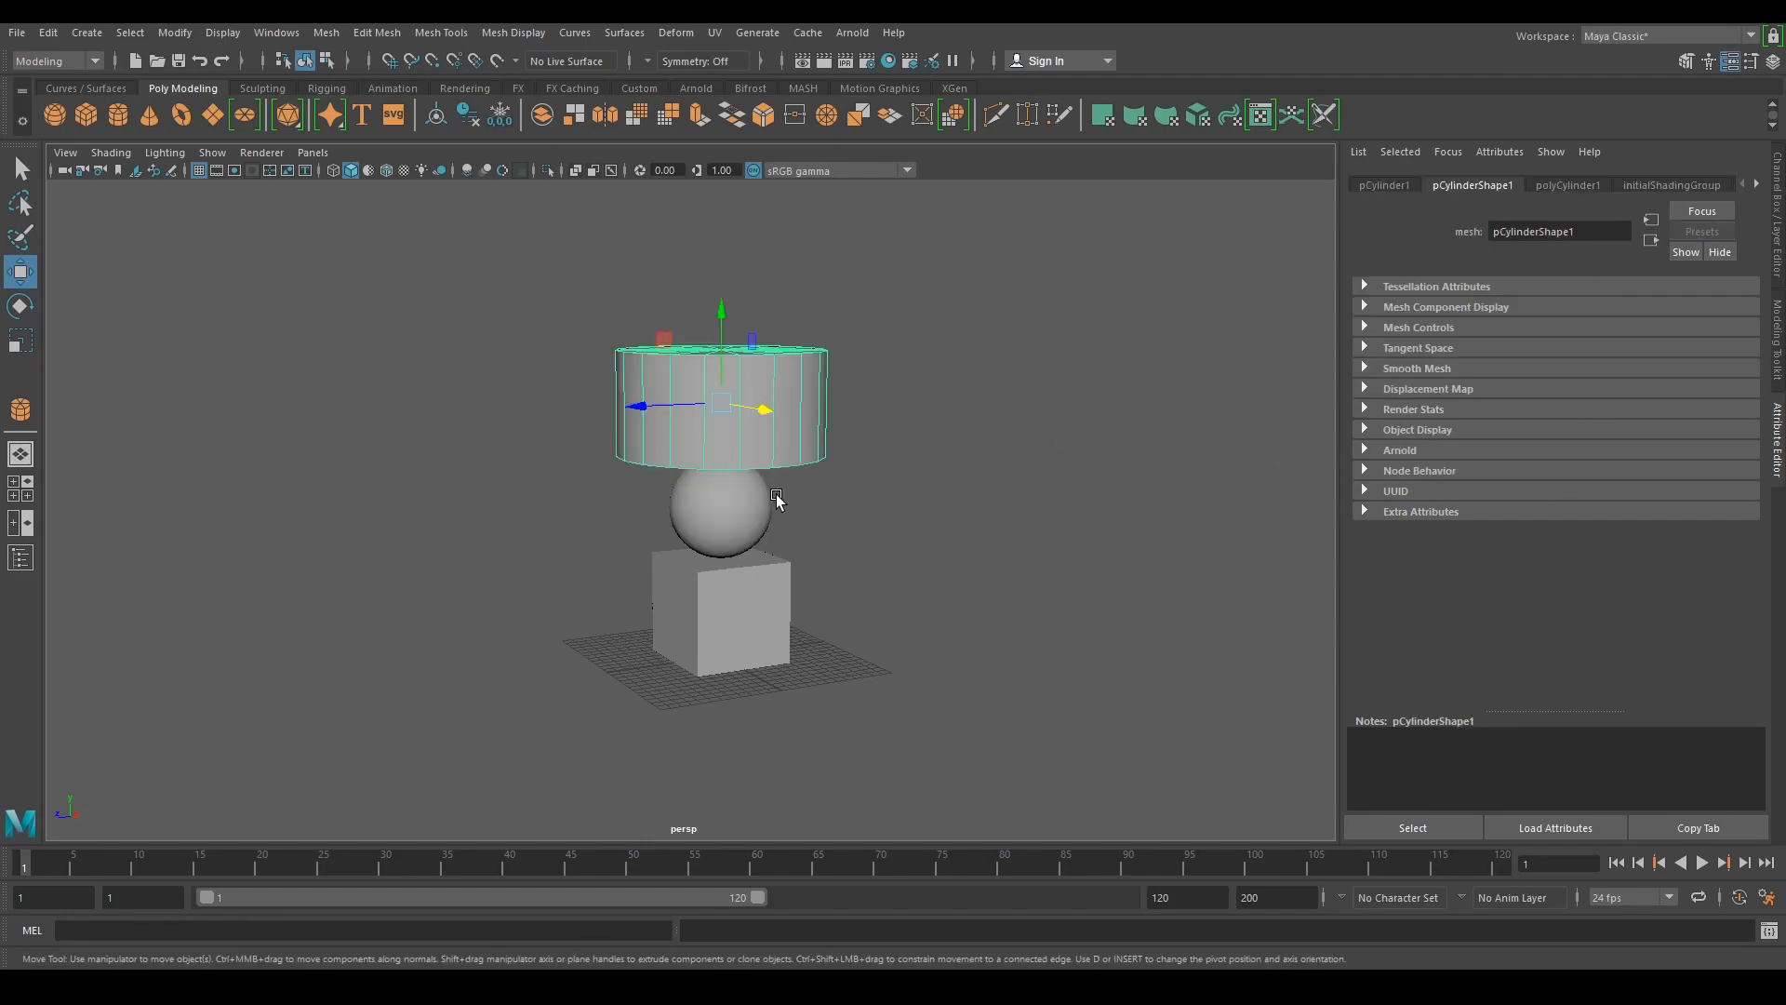
{"action": "left_click", "coordinate": [1572, 185]}
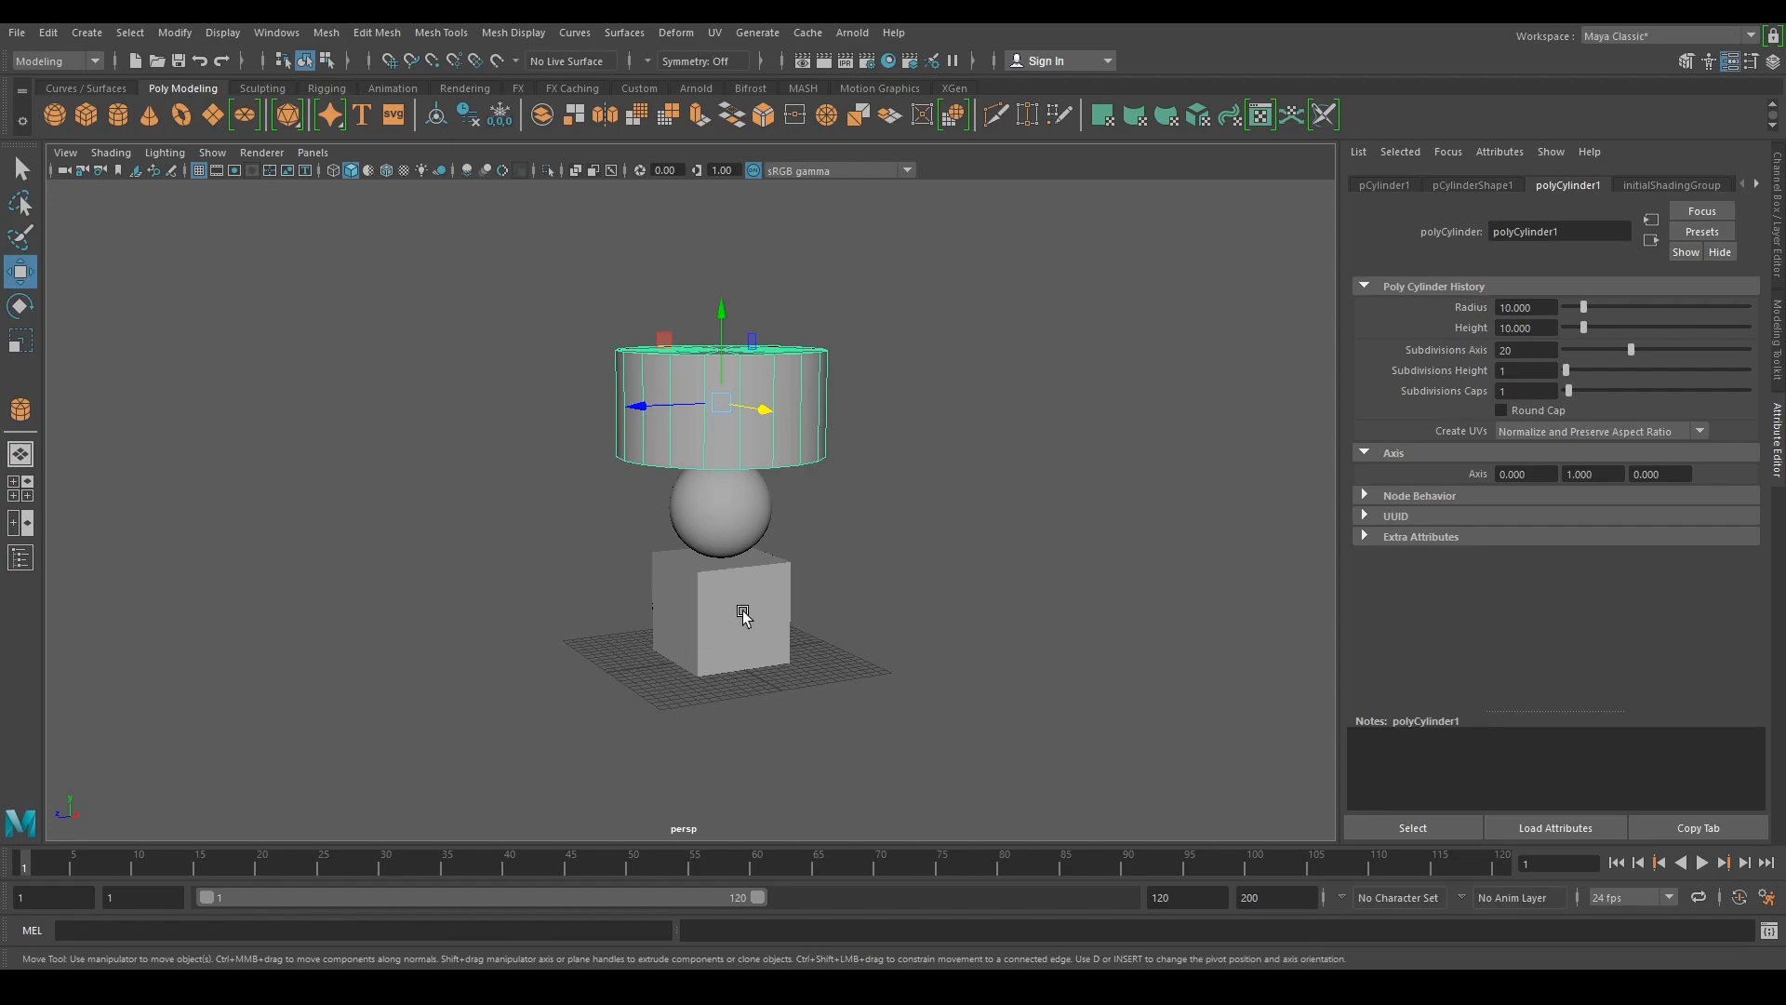
{"action": "left_click", "coordinate": [742, 606]}
{"action": "left_click", "coordinate": [1535, 187]}
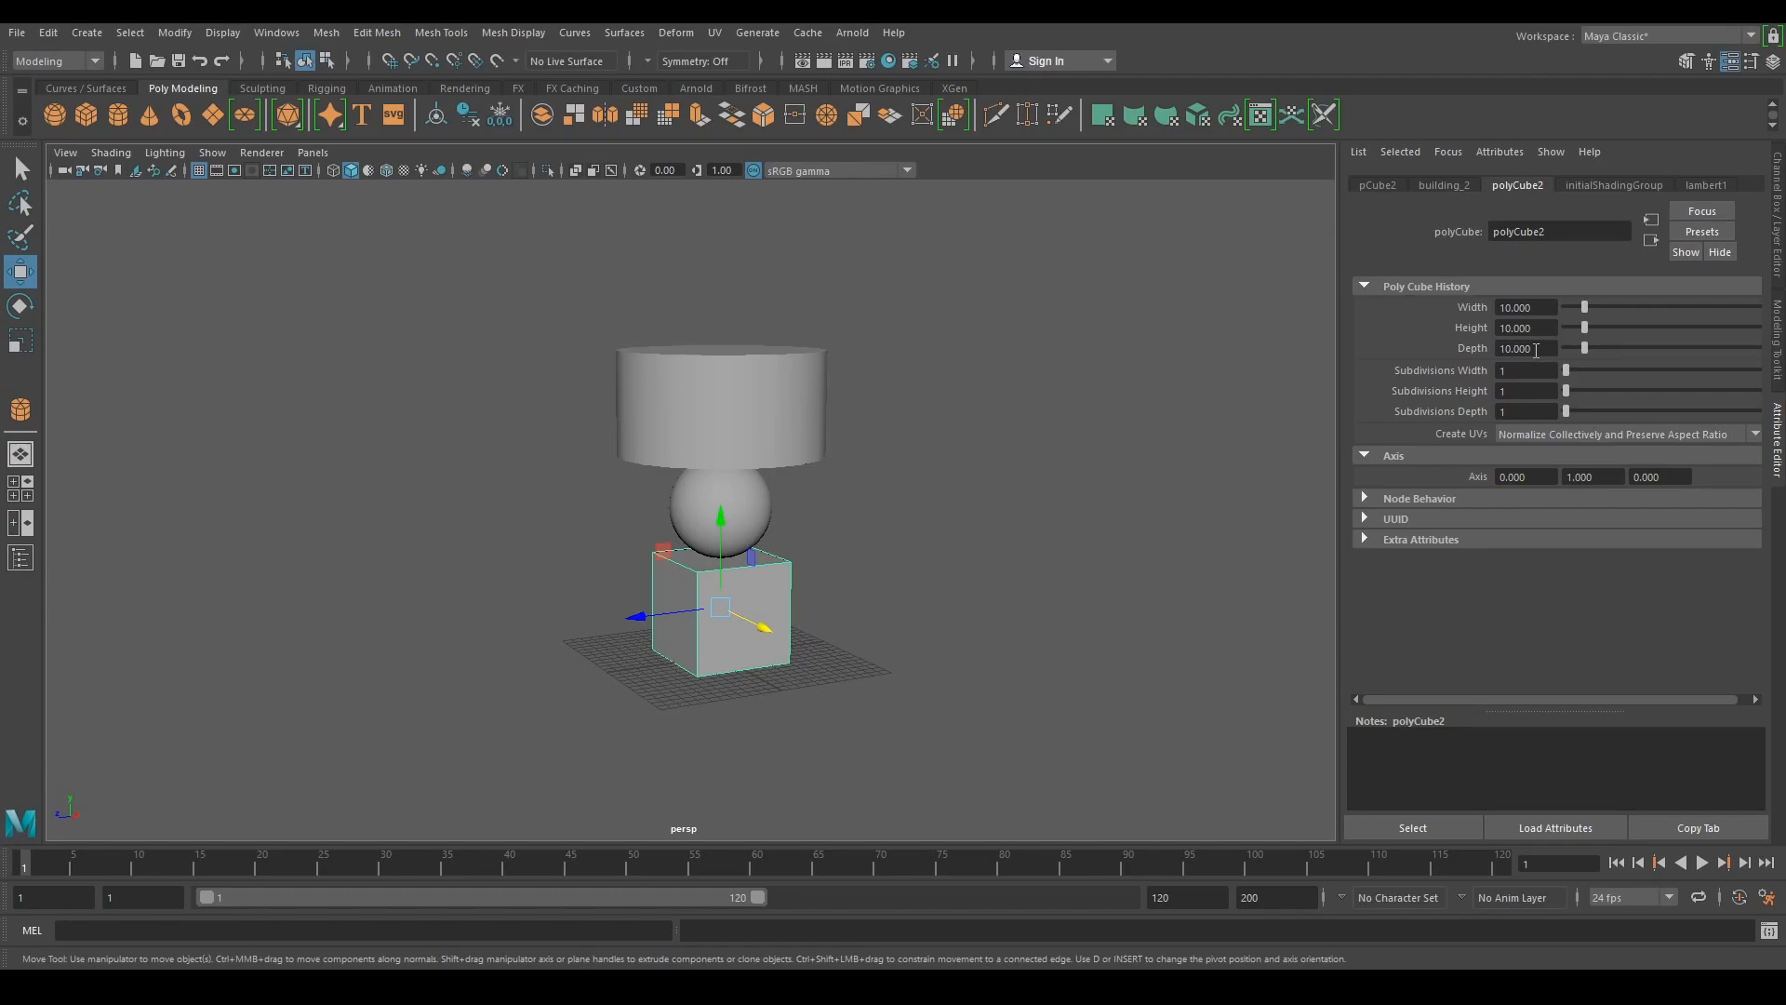
{"action": "left_click", "coordinate": [744, 503]}
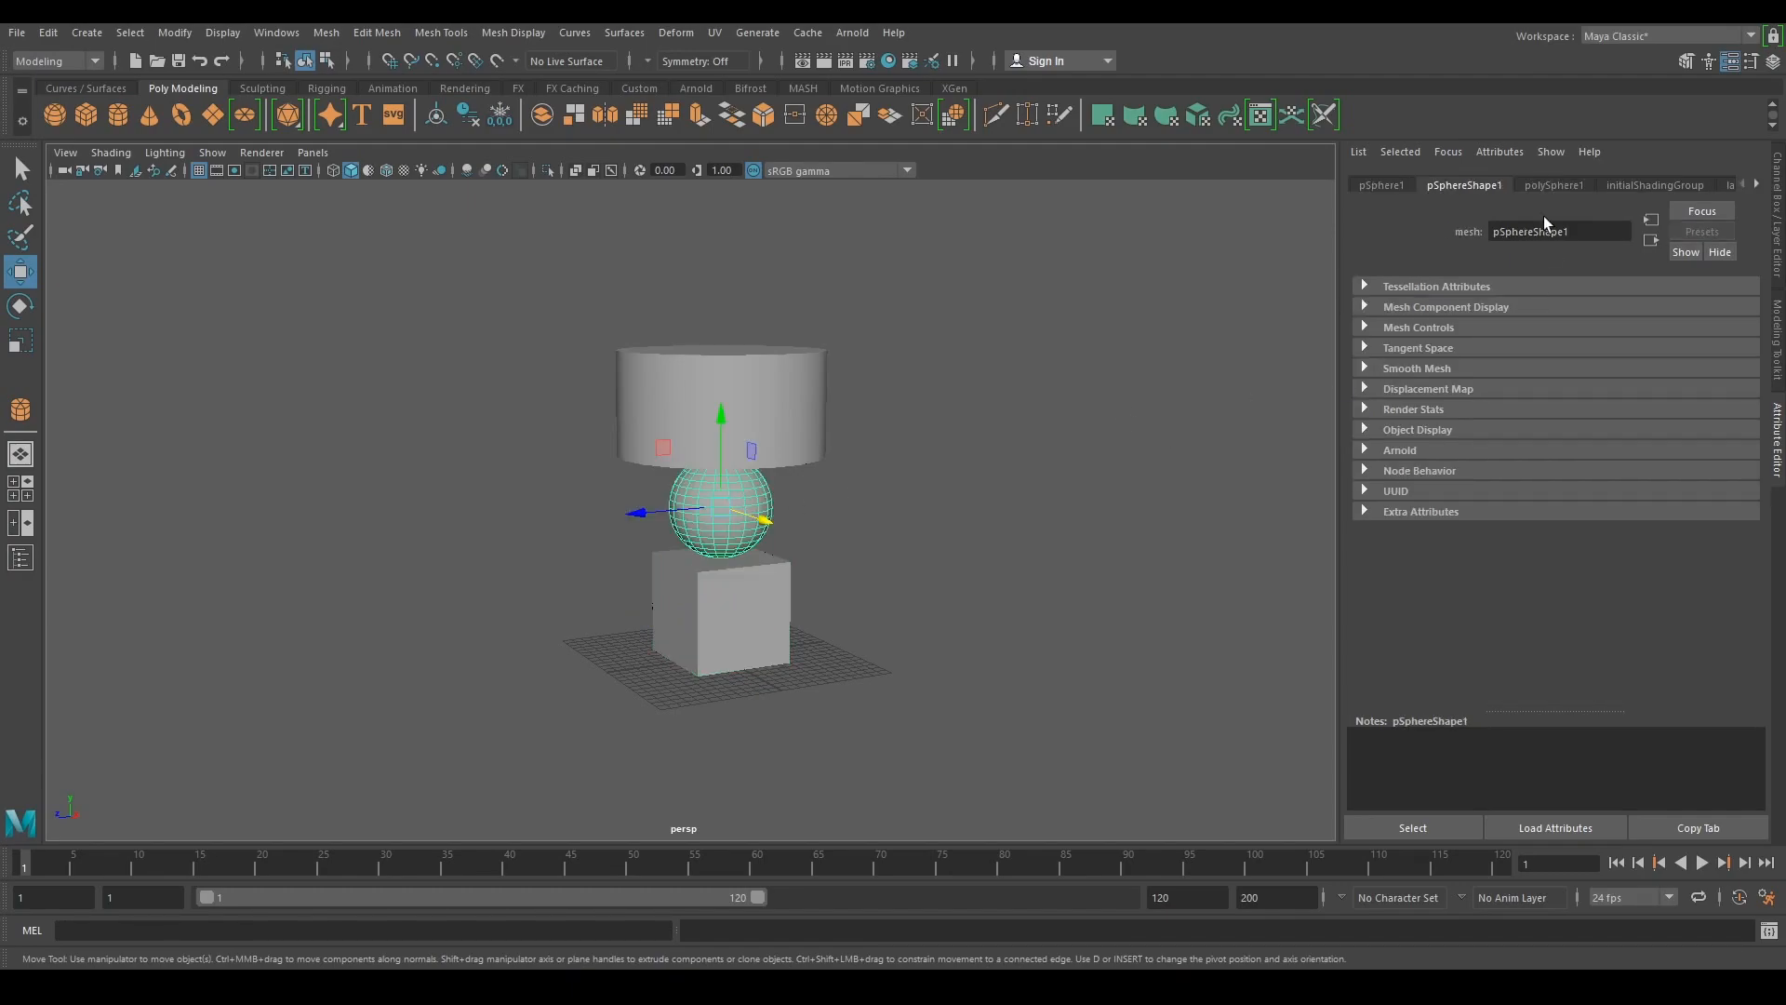
{"action": "left_click", "coordinate": [1542, 186]}
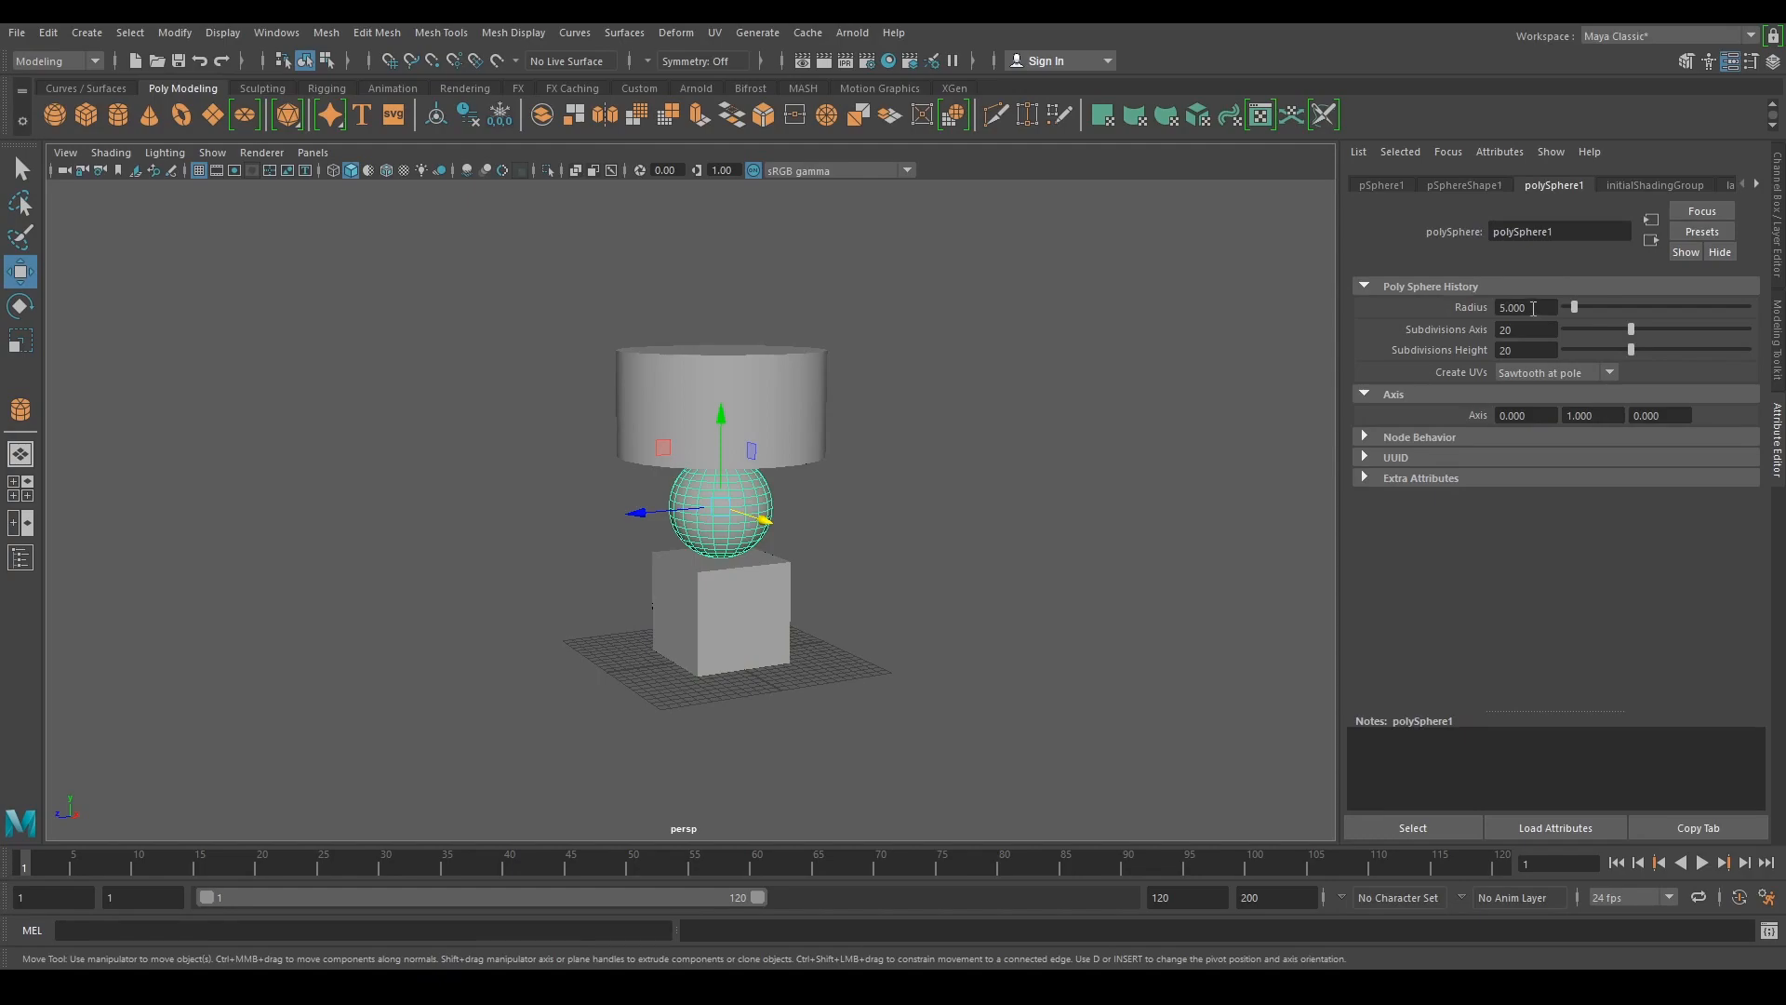
- Narrow the cylinder on top of the sphere by setting its radius first to 5 and finally to 2
{"action": "left_click", "coordinate": [768, 383]}
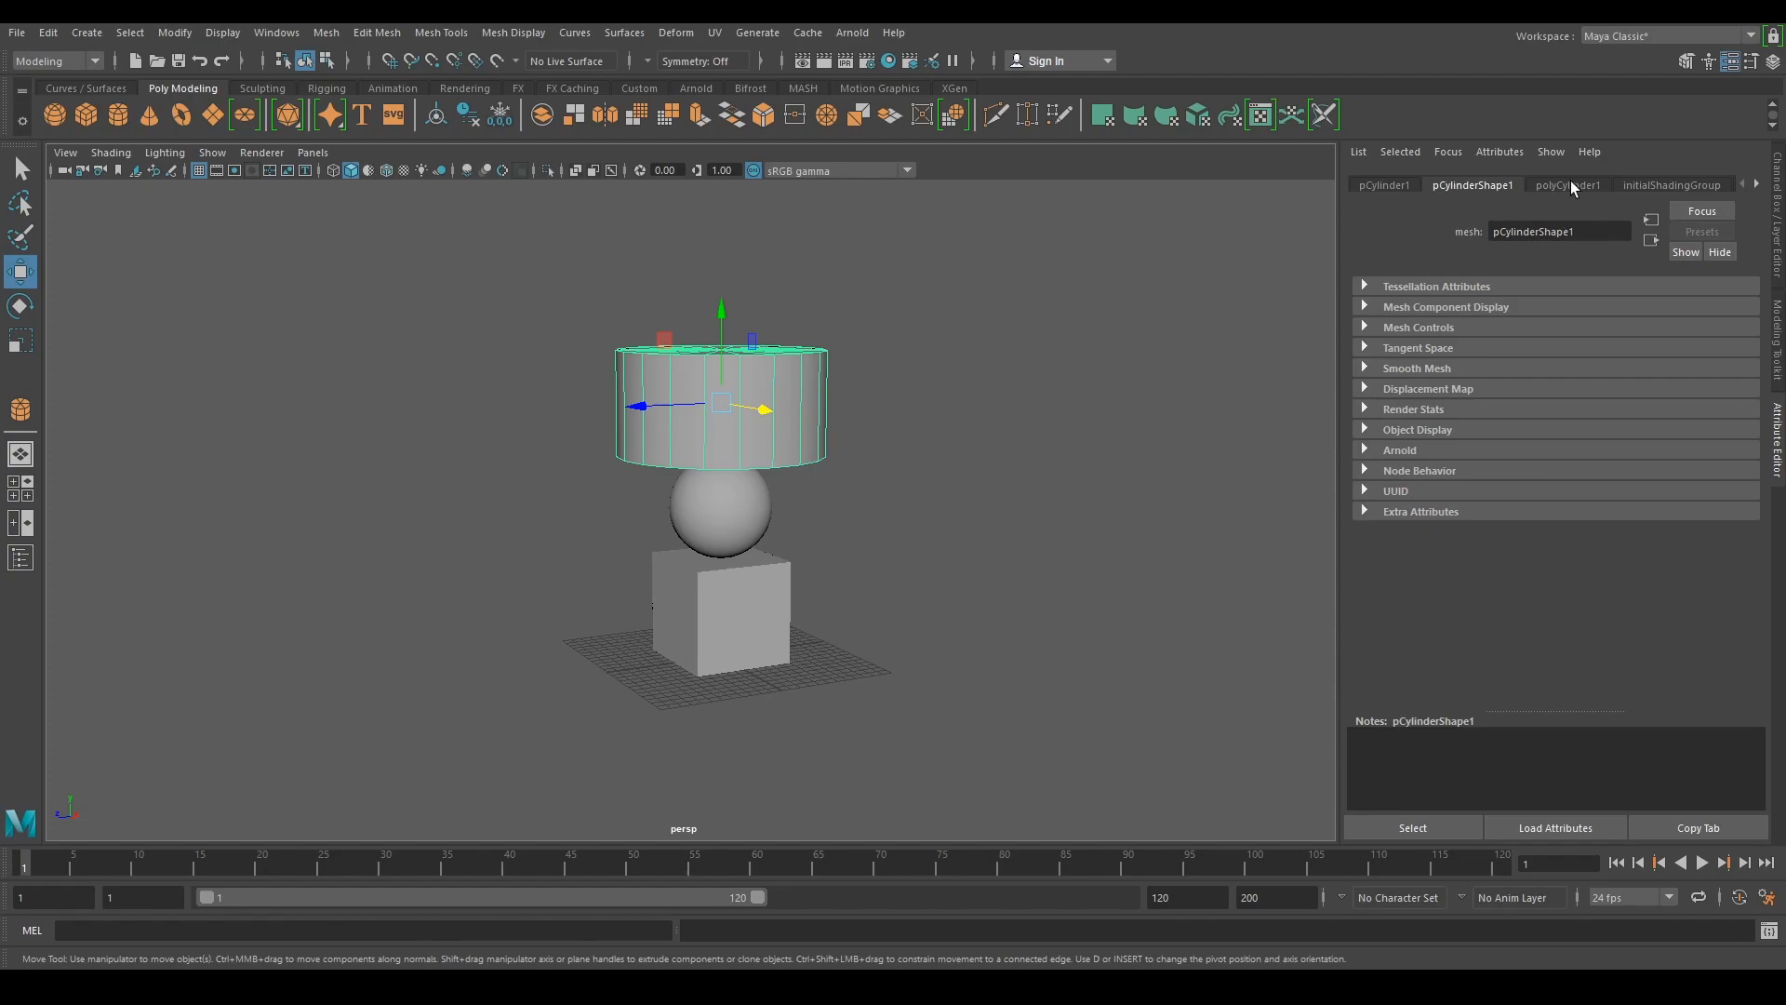
{"action": "left_click", "coordinate": [1571, 185]}
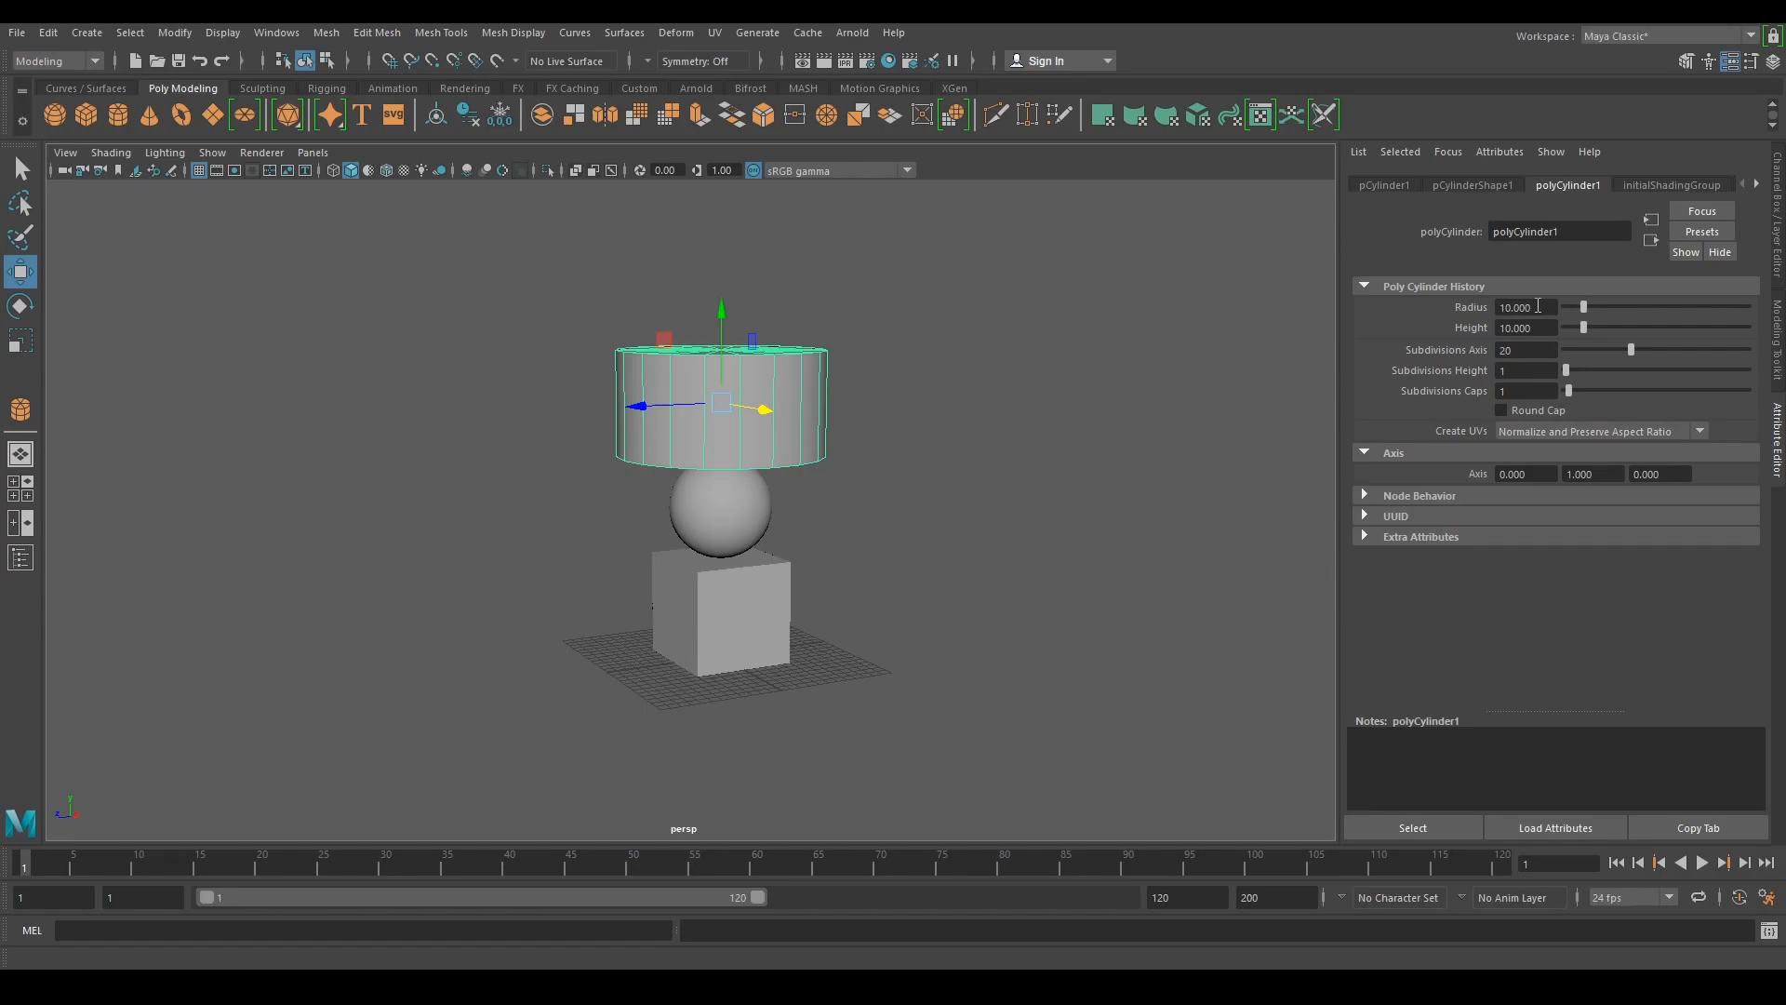
{"action": "left_click_drag", "start_coordinate": [1538, 302], "coordinate": [1425, 307]}
{"action": "type", "text": "5"}
{"action": "key", "text": "Return"}
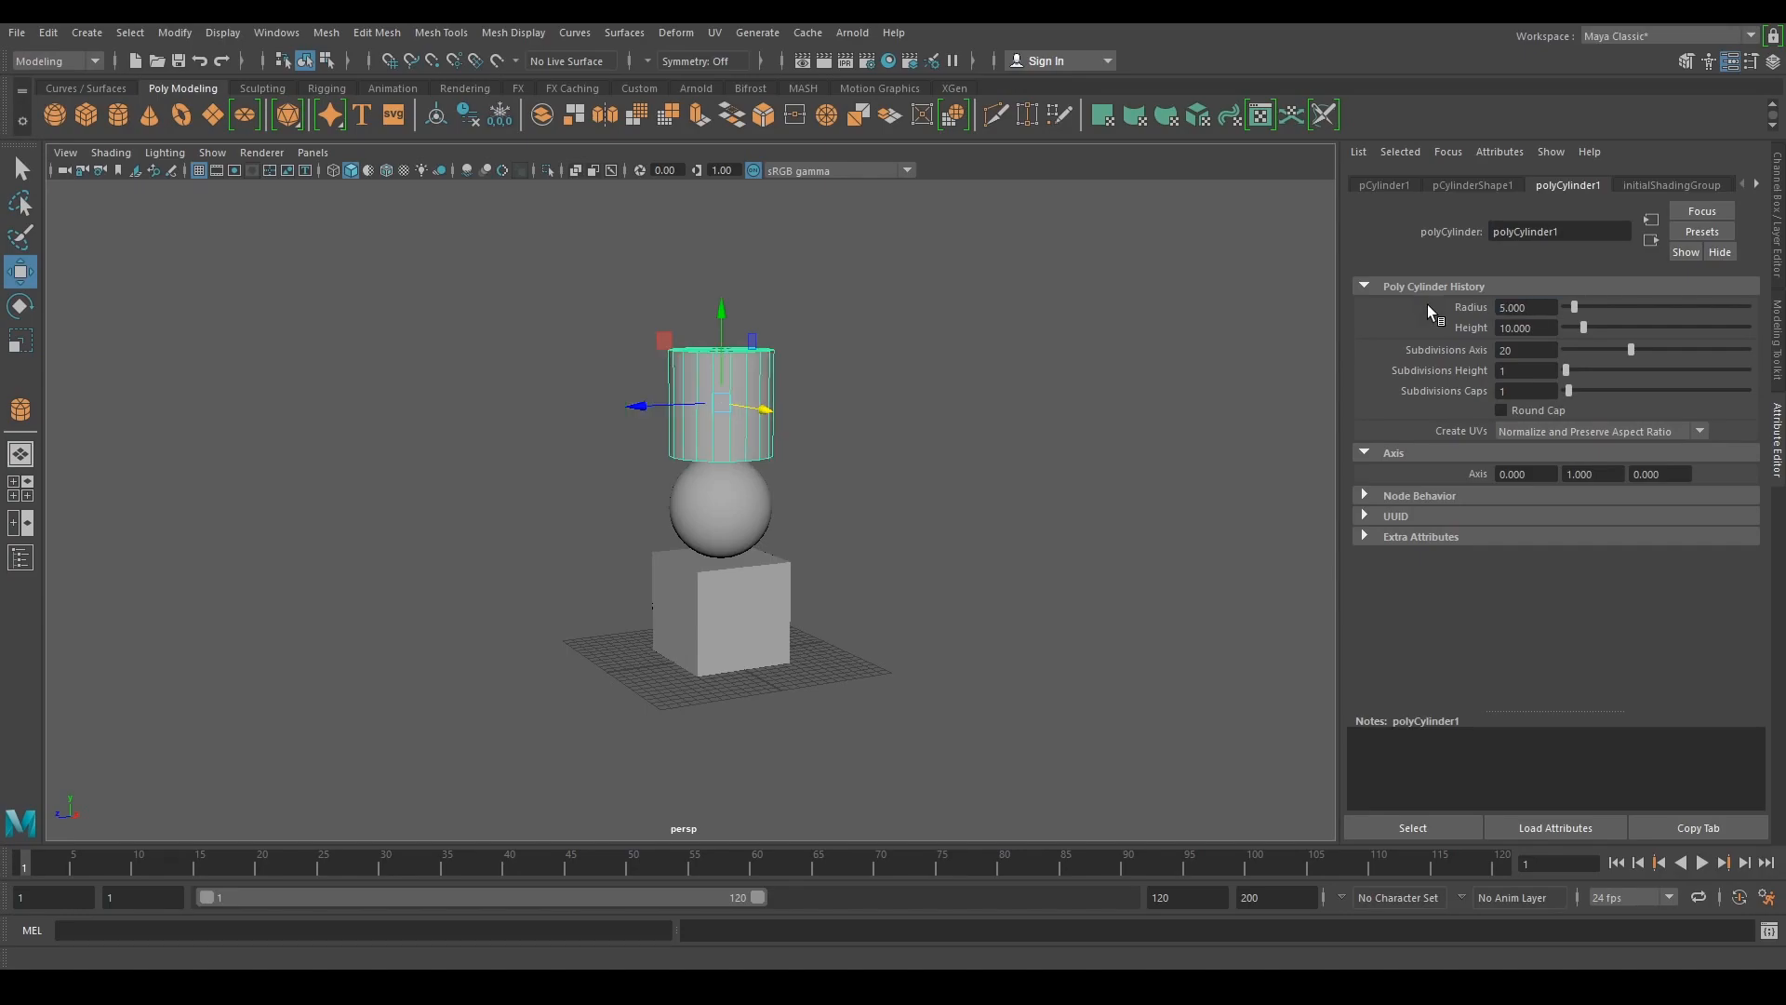
{"action": "left_click_drag", "start_coordinate": [1535, 307], "coordinate": [1421, 298]}
{"action": "type", "text": "2"}
{"action": "key", "text": "Return"}
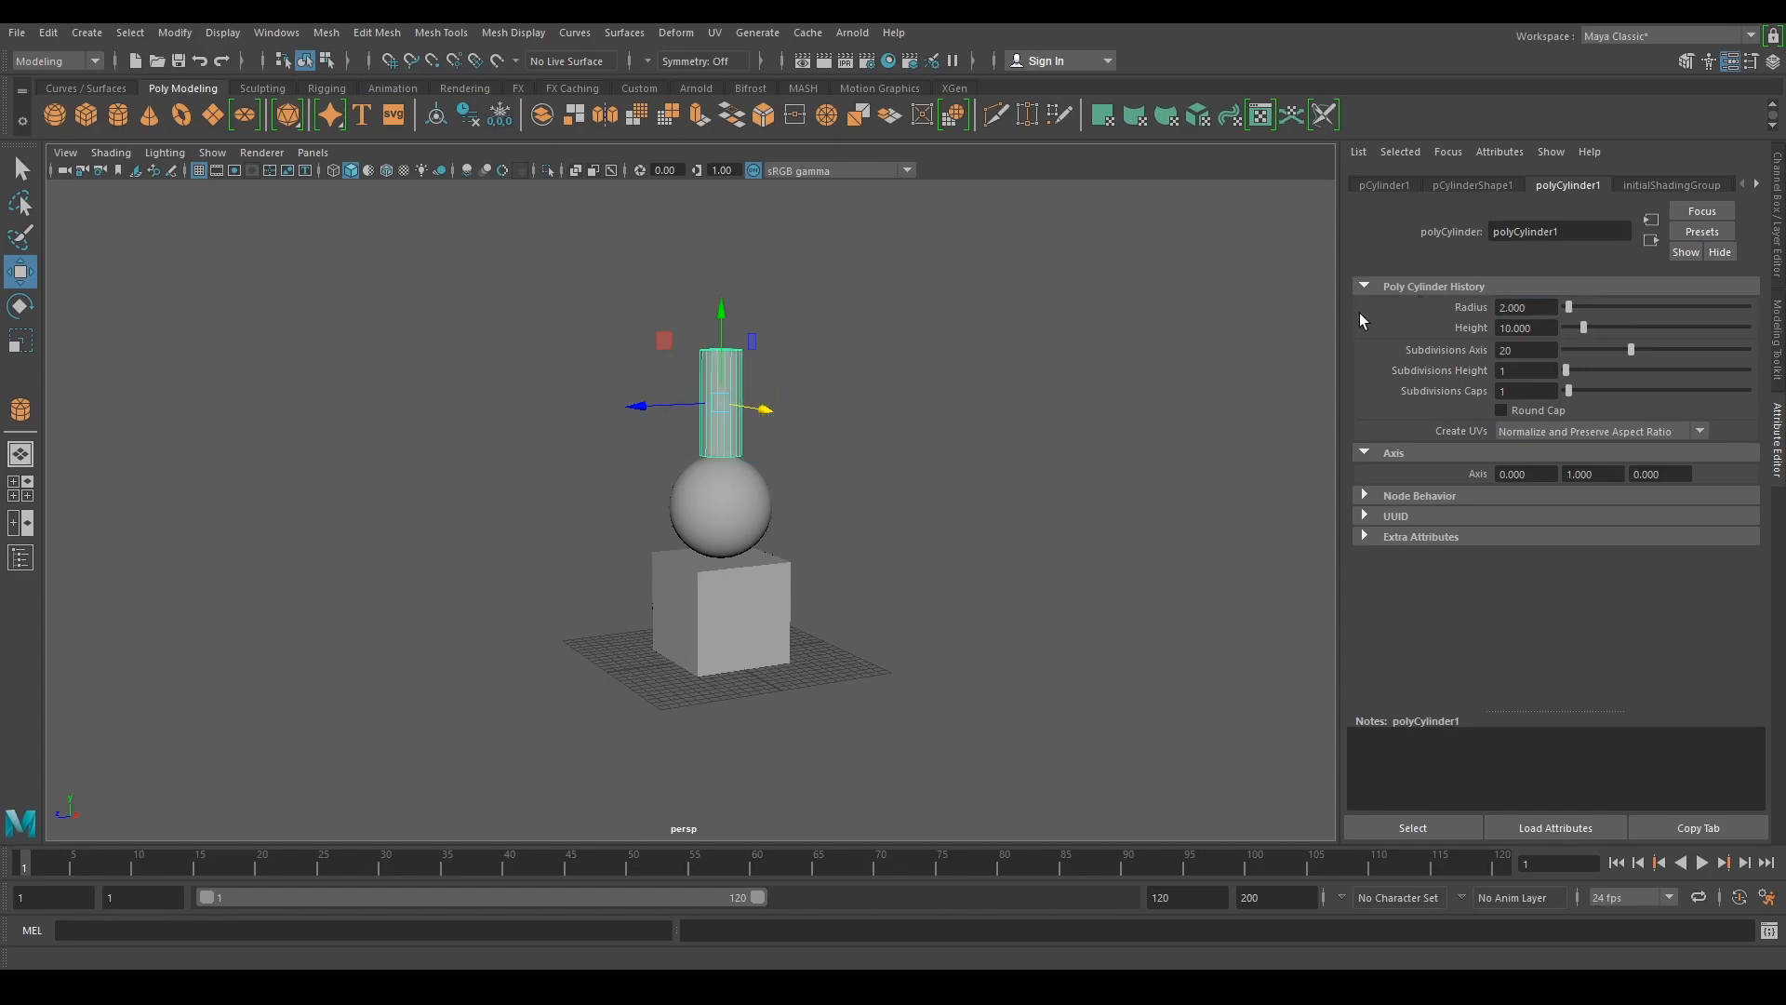
{"action": "left_click_drag", "start_coordinate": [825, 524], "coordinate": [741, 589], "text": "alt"}
{"action": "left_click_drag", "start_coordinate": [927, 596], "coordinate": [911, 629], "text": "alt"}
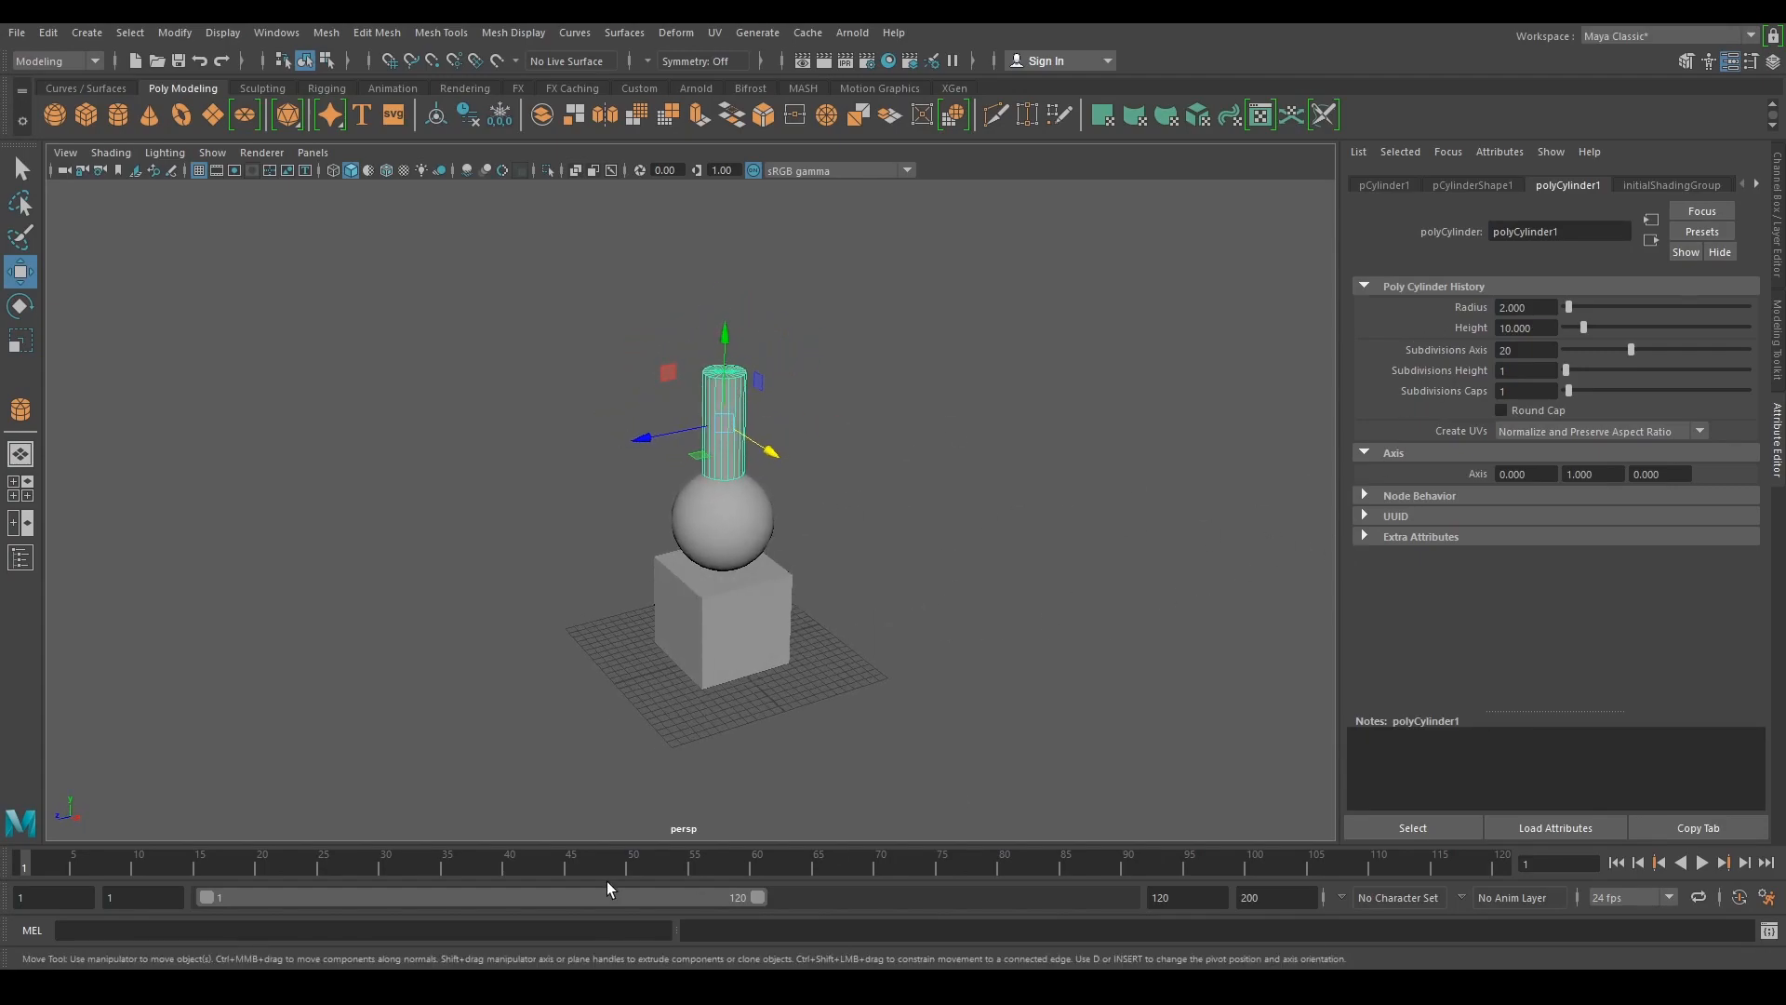